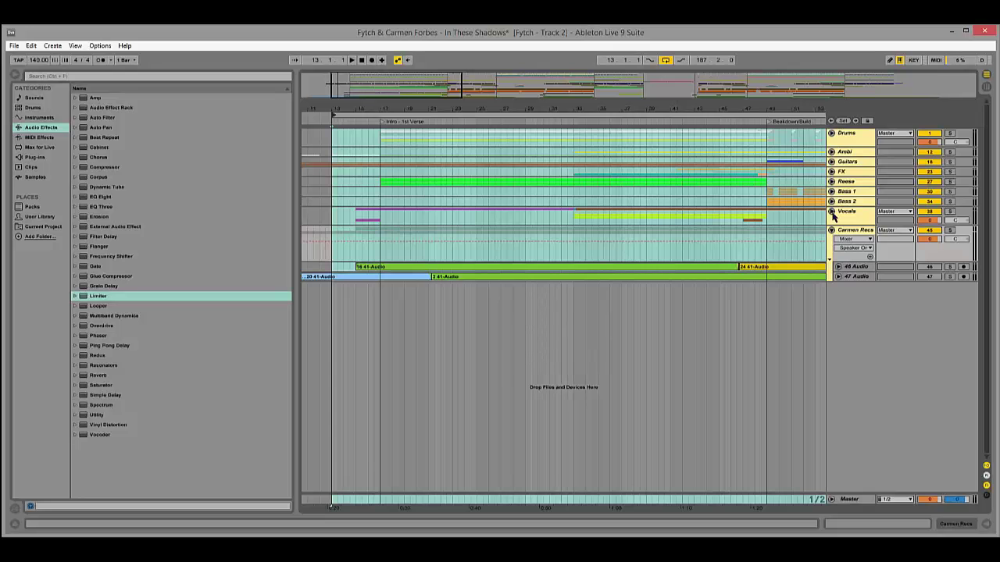
Collapse the Carmen Recs group and expand every other track group from Vocals up to Drums to survey the project's tracks.
{"action": "left_click", "coordinate": [831, 230]}
{"action": "left_click", "coordinate": [831, 211]}
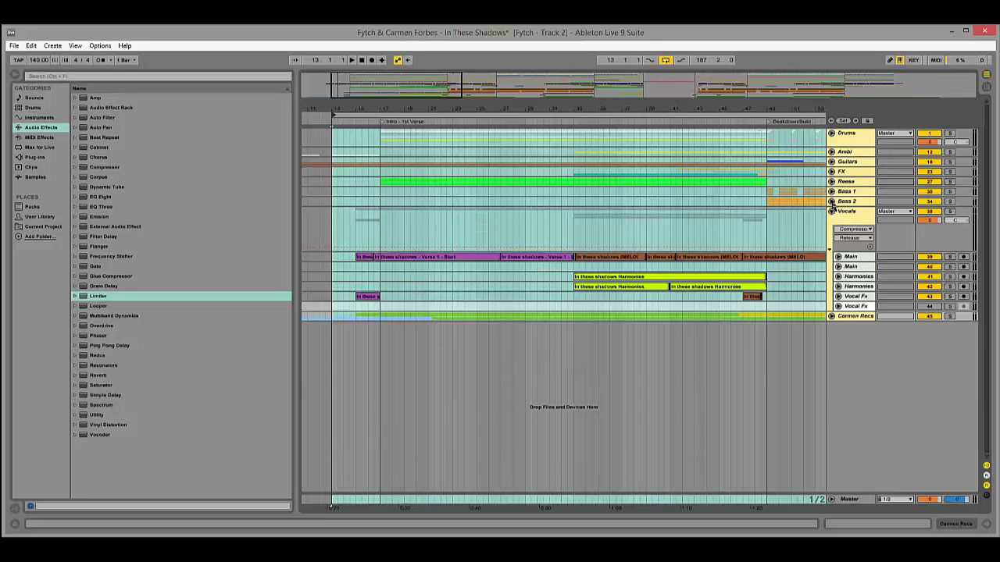
{"action": "left_click", "coordinate": [831, 201]}
{"action": "left_click", "coordinate": [831, 192]}
{"action": "left_click", "coordinate": [831, 181]}
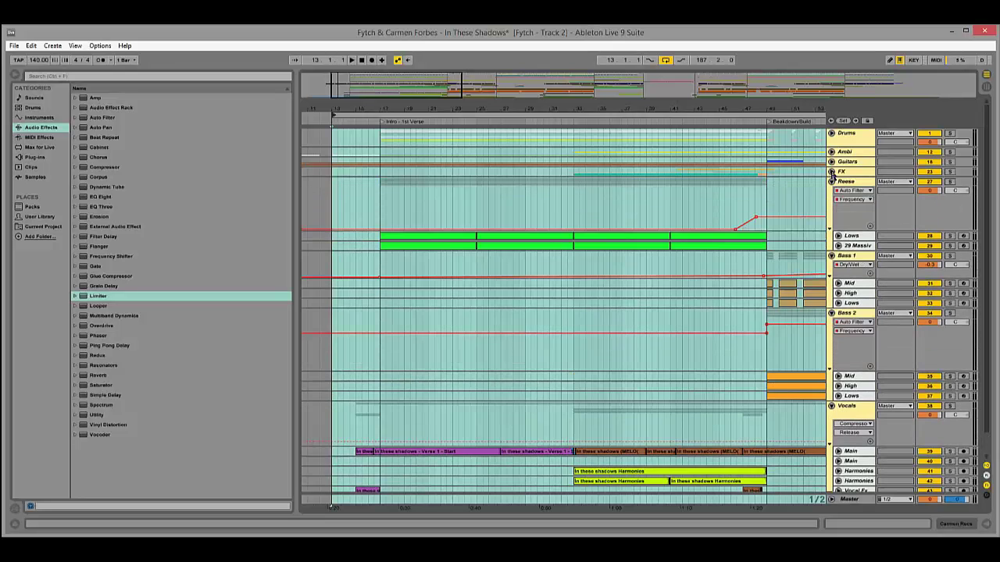
{"action": "left_click", "coordinate": [831, 171]}
{"action": "left_click", "coordinate": [831, 161]}
{"action": "left_click", "coordinate": [831, 152]}
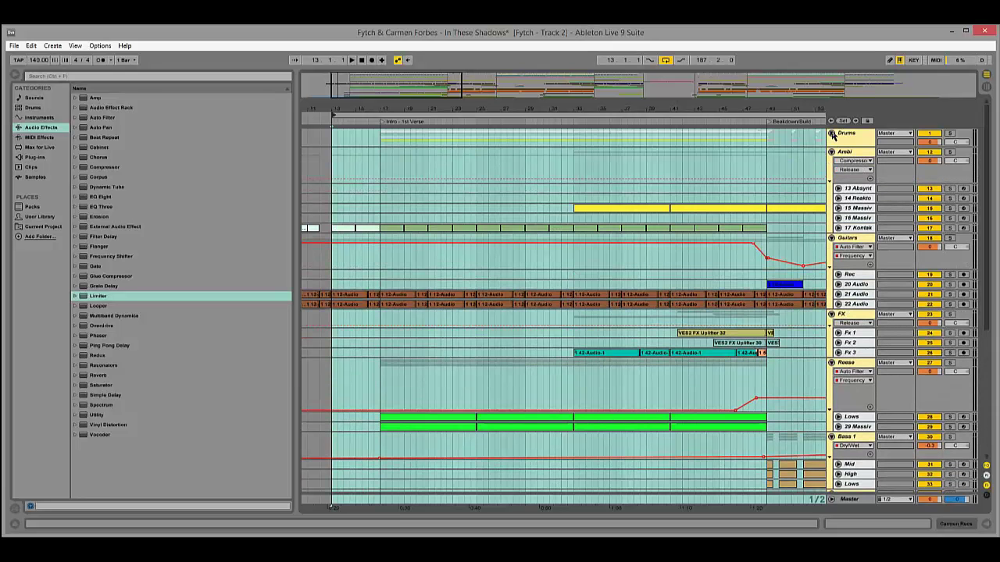
{"action": "left_click", "coordinate": [831, 133]}
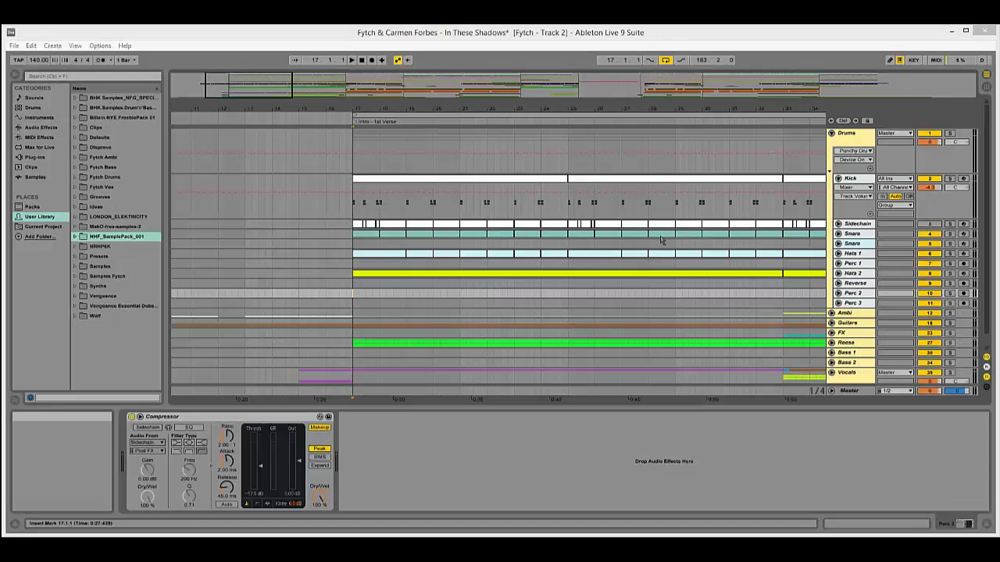
Collapse the Drums group and play the arrangement from bar 9 with the whole intro and first verse in view.
{"action": "left_click_drag", "start_coordinate": [383, 112], "coordinate": [264, 119]}
{"action": "scroll", "coordinate": [385, 205], "scroll_direction": "down", "scroll_amount": 1}
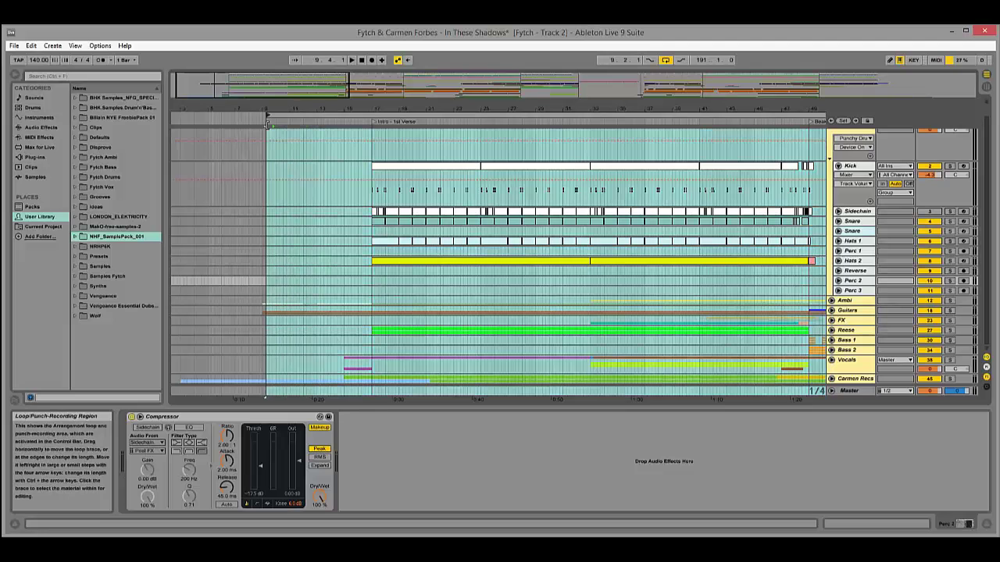
{"action": "scroll", "coordinate": [648, 164], "scroll_direction": "up", "scroll_amount": 1}
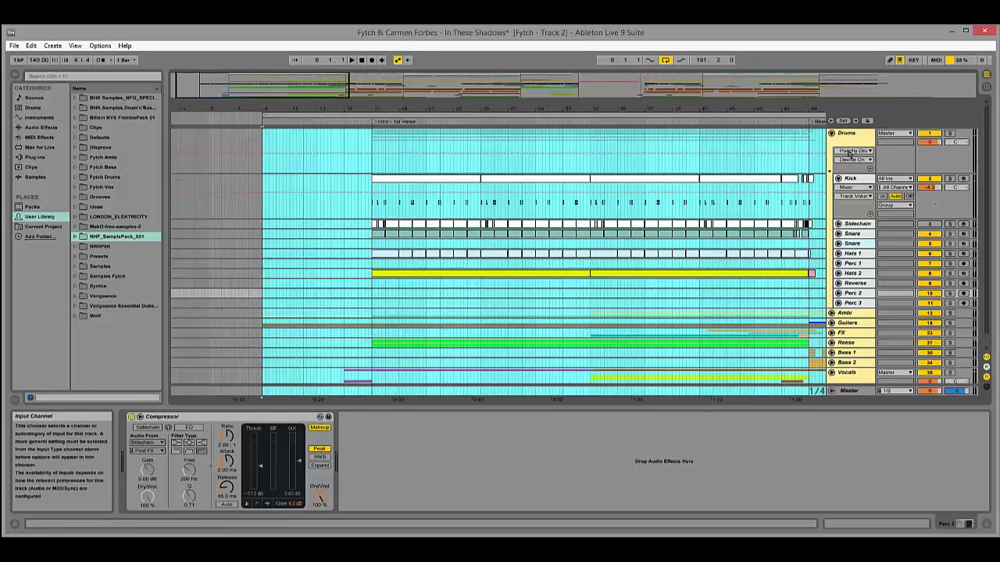
{"action": "left_click", "coordinate": [831, 133]}
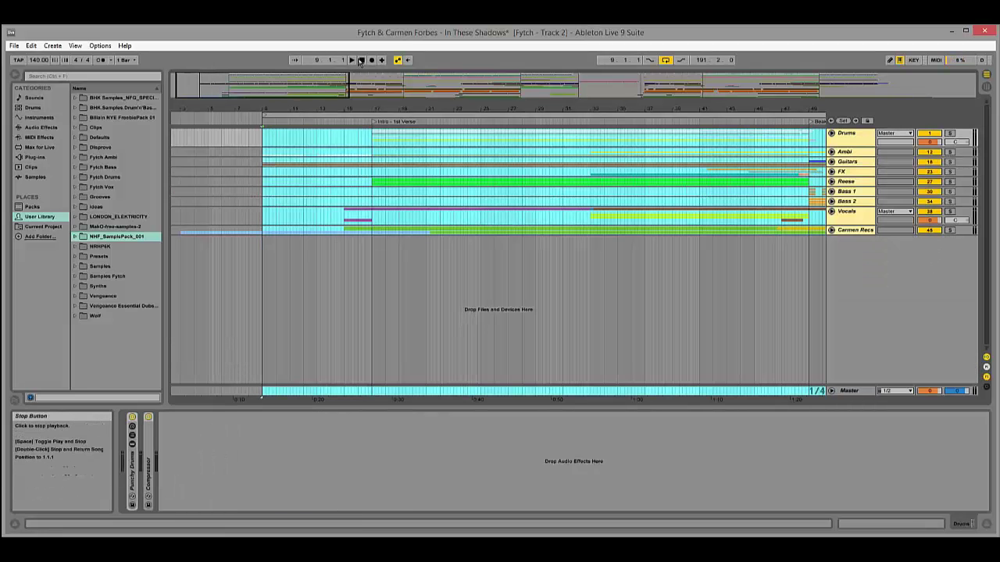
{"action": "left_click", "coordinate": [352, 60]}
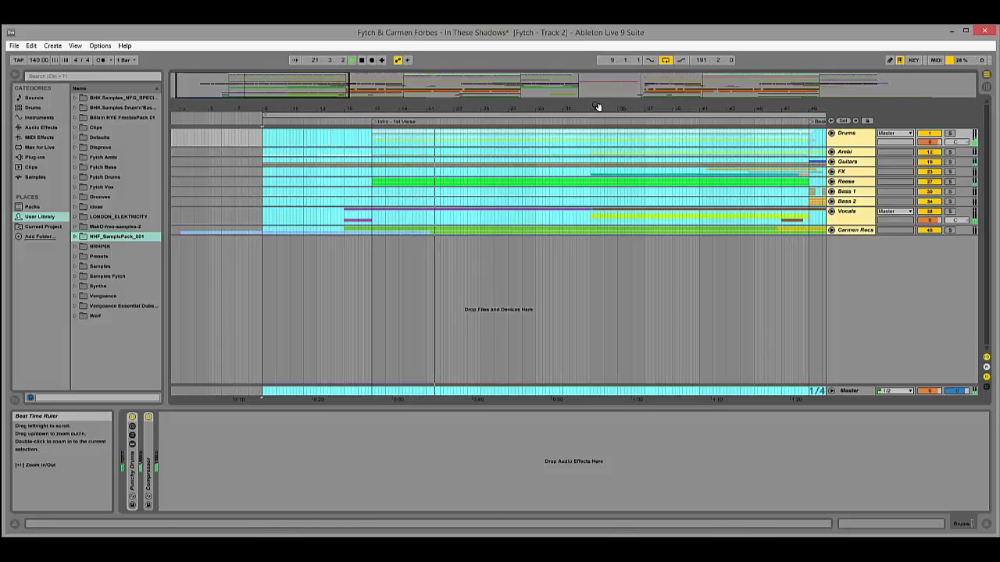
{"action": "mouse_move", "coordinate": [603, 107]}
{"action": "left_mouse_down"}
{"action": "mouse_move", "coordinate": [602, 40]}
{"action": "mouse_move", "coordinate": [602, 125]}
{"action": "left_mouse_up"}
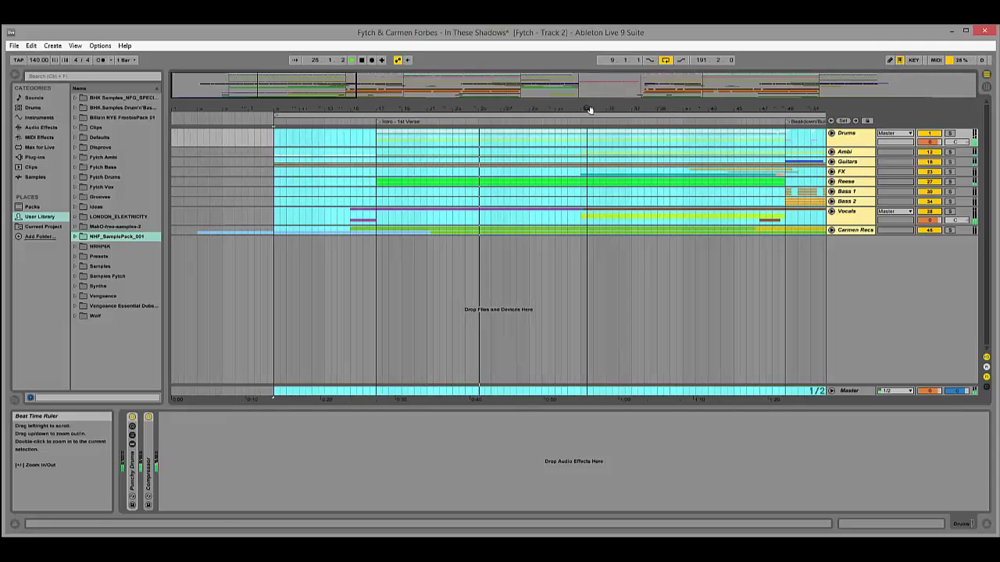
Move the arrangement loop's start to bar 17, at the Intro - 1st Verse locator, and place the insert marker at 22.3.1.
{"action": "left_click", "coordinate": [435, 149]}
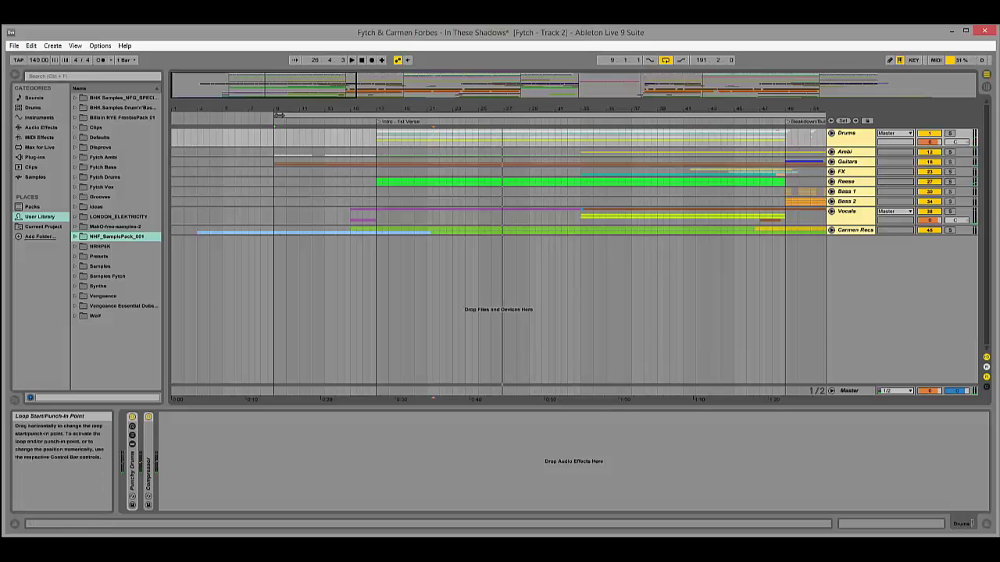
{"action": "left_click_drag", "start_coordinate": [275, 116], "coordinate": [377, 133]}
{"action": "left_click", "coordinate": [445, 141]}
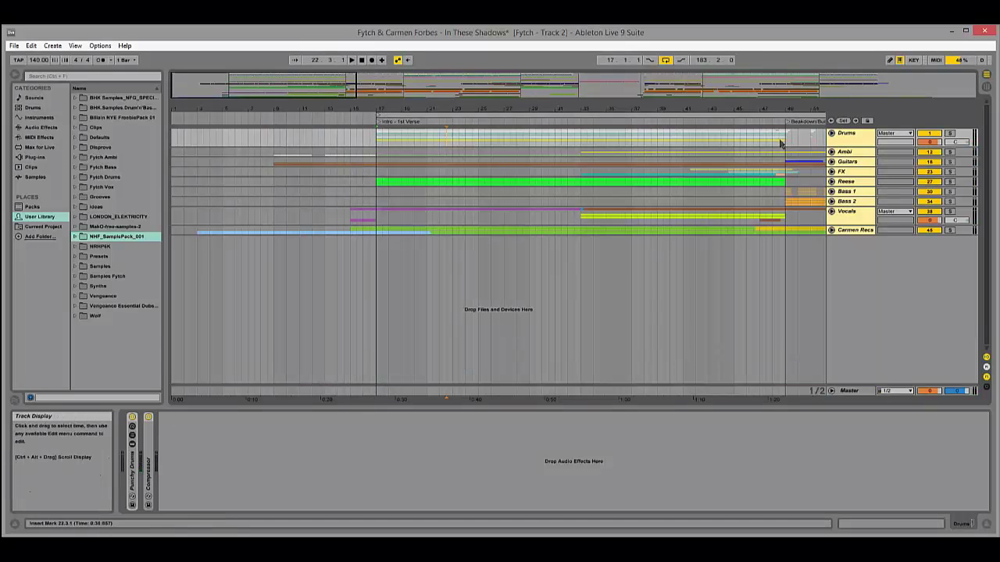
Expand the Drums group and show the Kick track's devices with the first verse's kick pattern in close view.
{"action": "left_click", "coordinate": [831, 133]}
{"action": "left_click", "coordinate": [850, 178]}
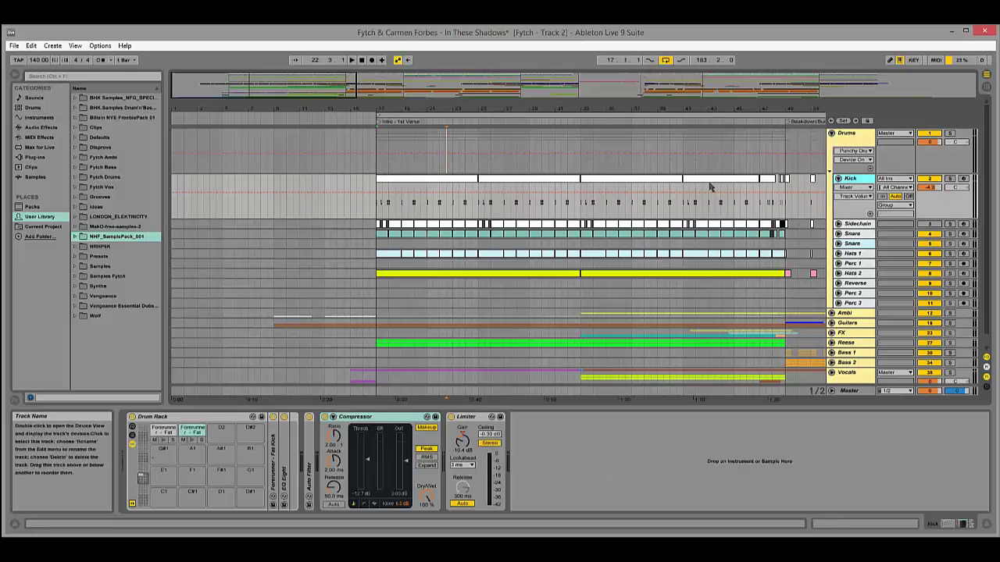
{"action": "key", "text": "plus"}
{"action": "key", "text": "plus"}
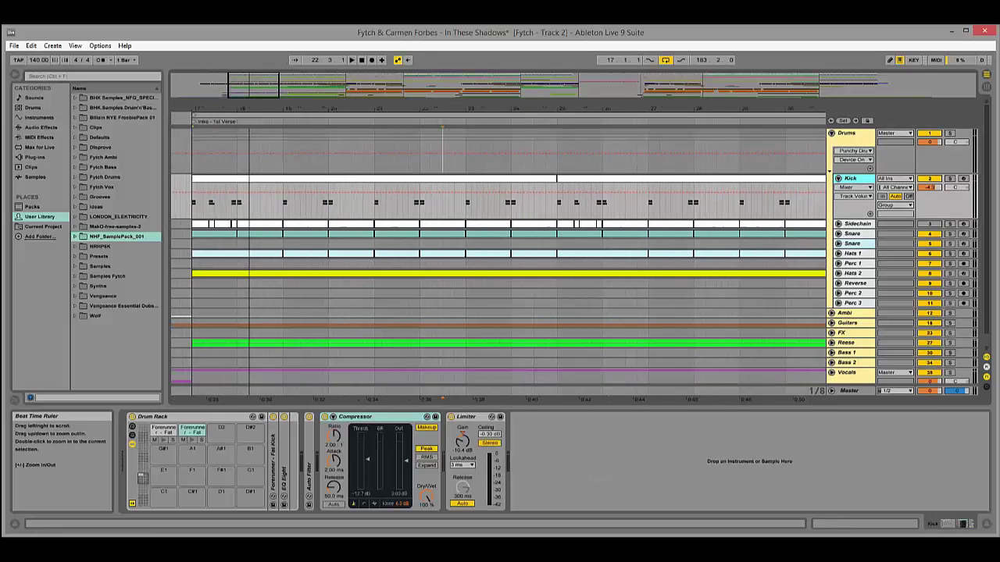
Expand the NHF_SamplePack_001 library folder down to the subfolders of 01_NHF_Samples.
{"action": "left_click", "coordinate": [75, 236]}
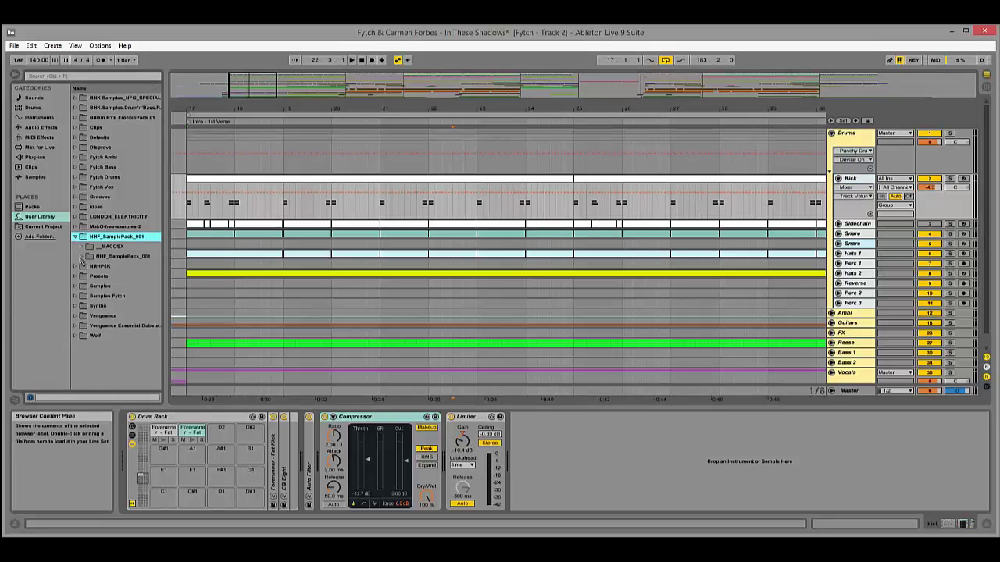
{"action": "left_click", "coordinate": [81, 258]}
{"action": "left_click", "coordinate": [88, 267]}
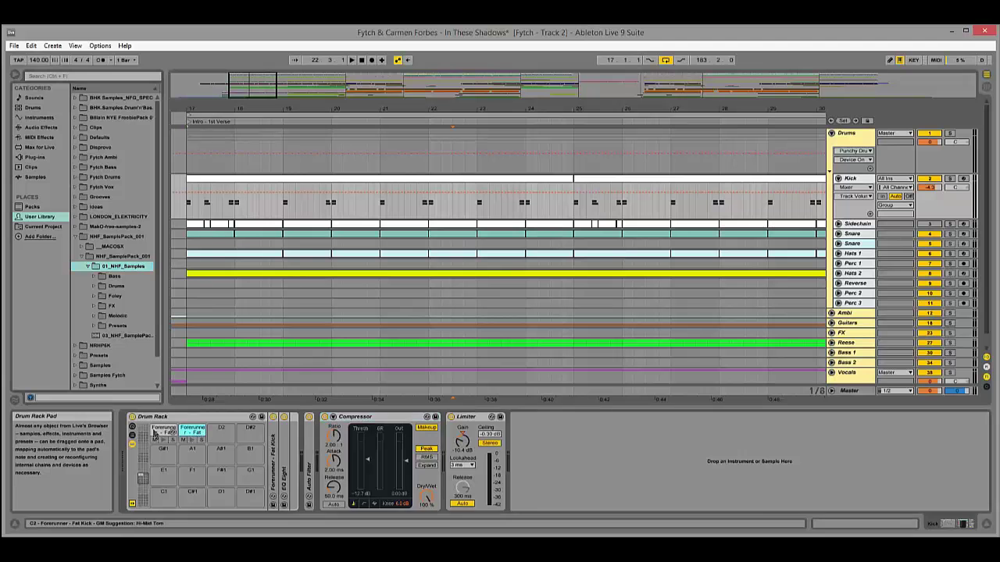
Select the first Forerunner Fat Kick pad in the Kick's Drum Rack and examine its sample waveform up close.
{"action": "left_click", "coordinate": [178, 433]}
{"action": "left_click", "coordinate": [191, 434]}
{"action": "left_click", "coordinate": [165, 433]}
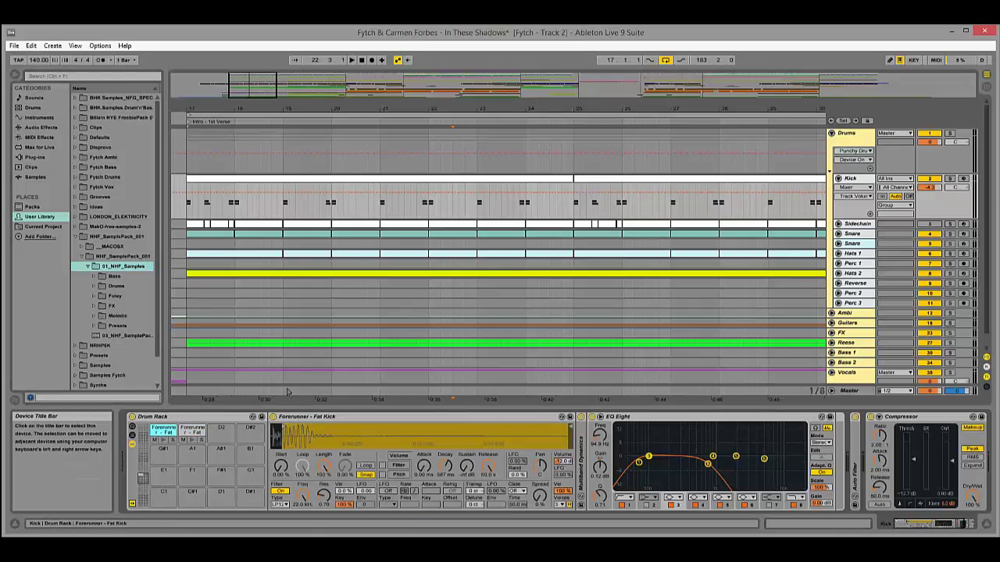
{"action": "scroll", "coordinate": [173, 119], "scroll_direction": "up", "scroll_amount": 6}
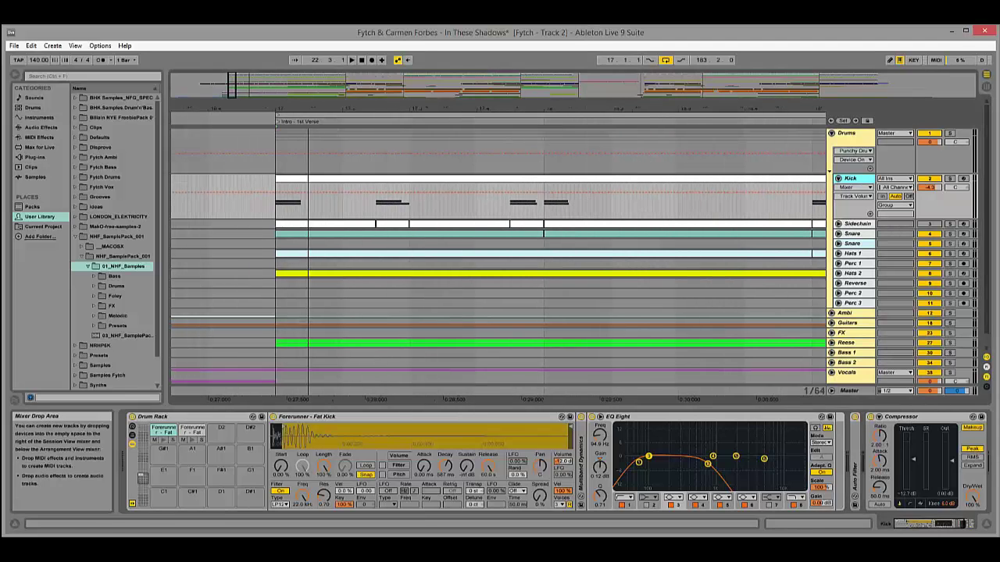
{"action": "left_click", "coordinate": [187, 432]}
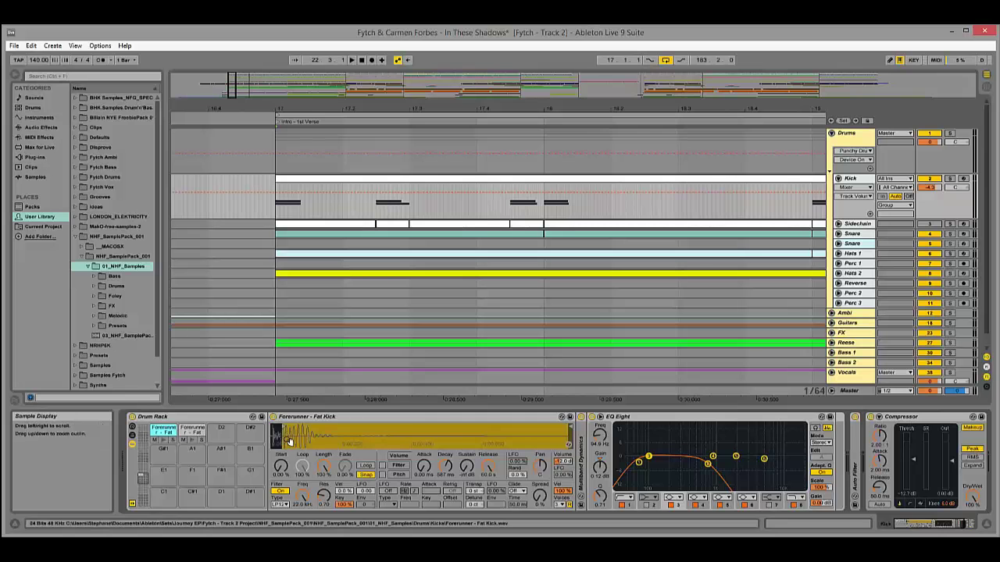
{"action": "left_click_drag", "start_coordinate": [312, 437], "coordinate": [338, 442]}
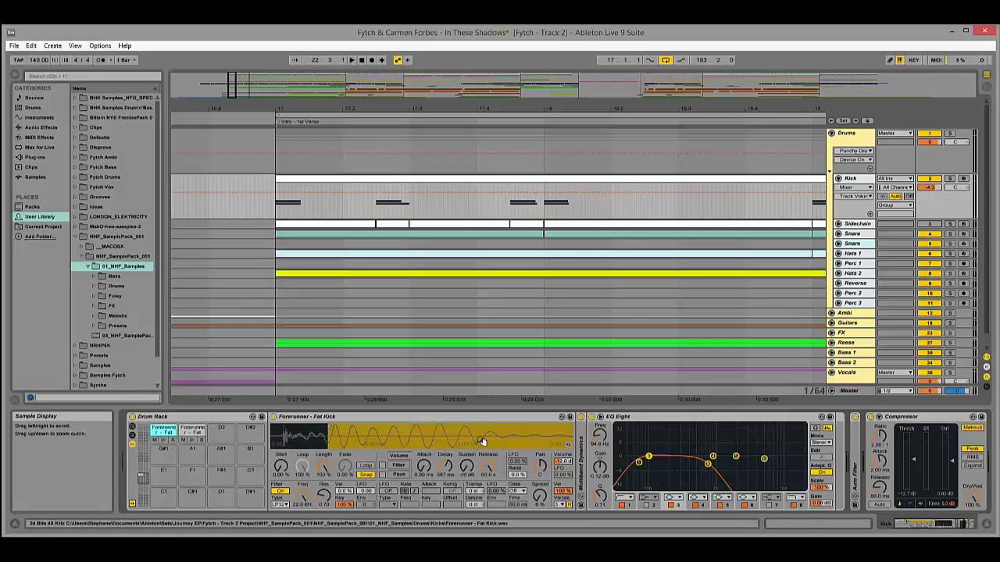
Compare the second Fat Kick pad's sample region with the first pad's, and audition both pads.
{"action": "left_click", "coordinate": [190, 433]}
{"action": "double_click", "coordinate": [280, 463]}
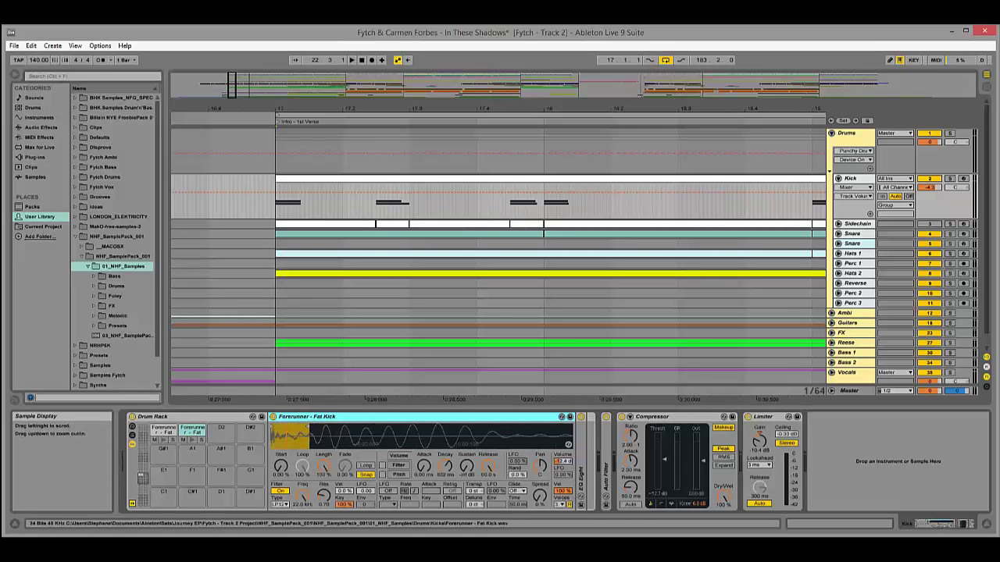
{"action": "left_click", "coordinate": [163, 434]}
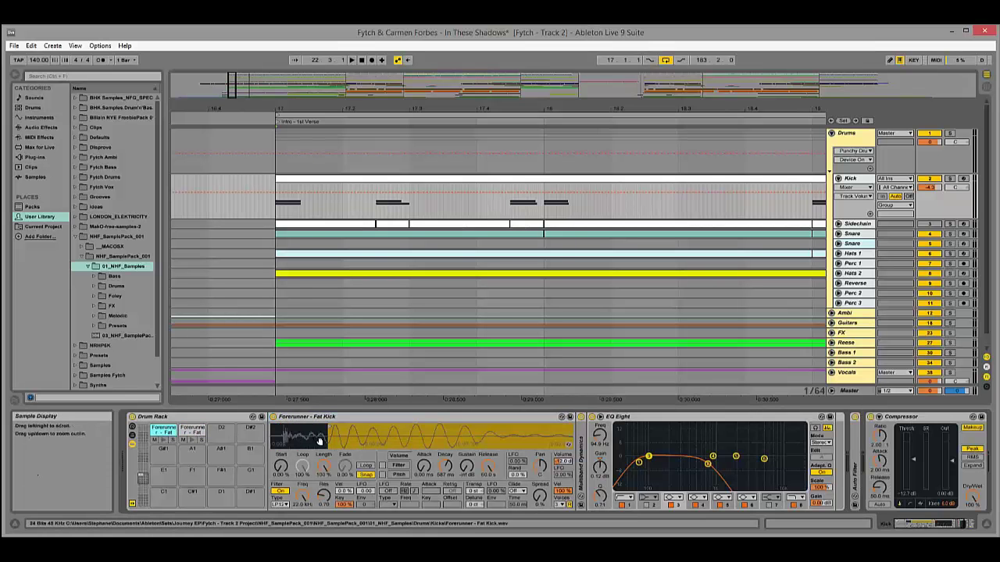
{"action": "left_click", "coordinate": [163, 442]}
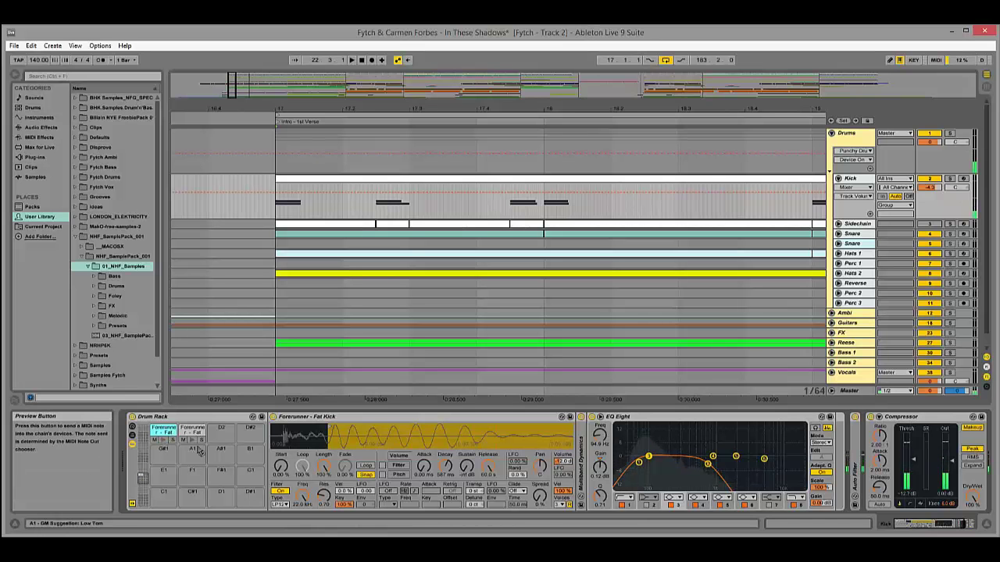
{"action": "left_click", "coordinate": [191, 442]}
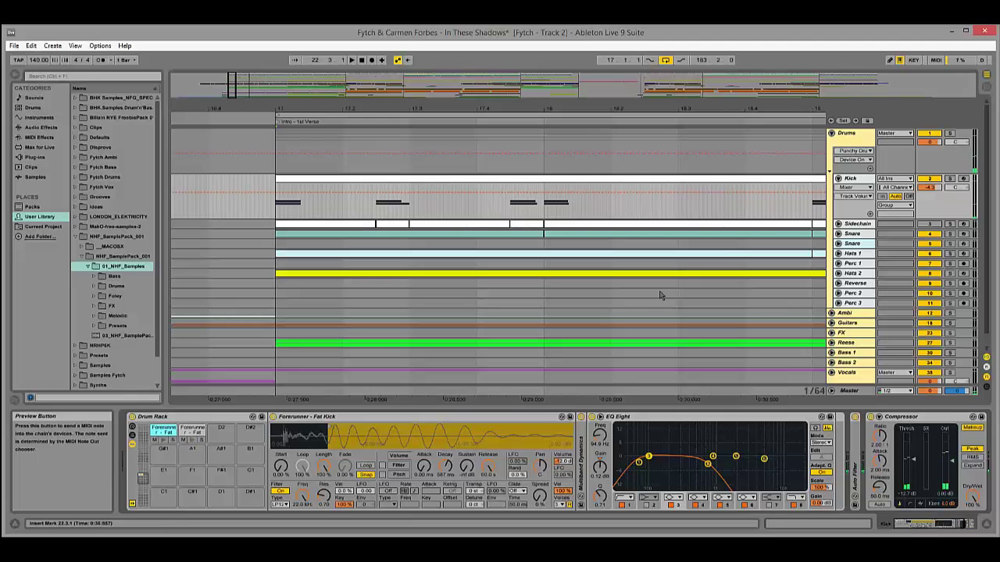
Open the first Kick clip to examine its layered MIDI notes, and close the detail view.
{"action": "double_click", "coordinate": [424, 179]}
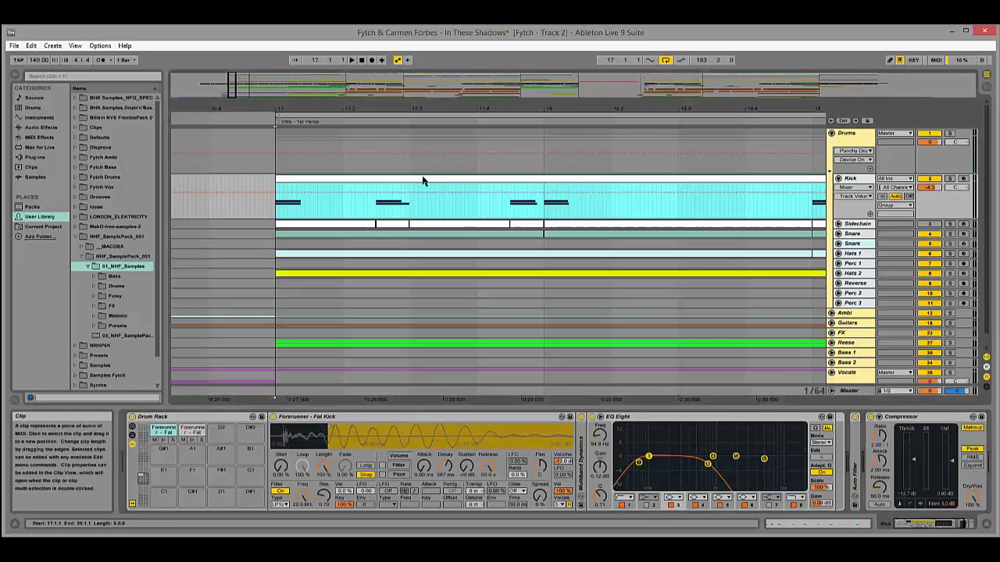
{"action": "key", "text": "plus"}
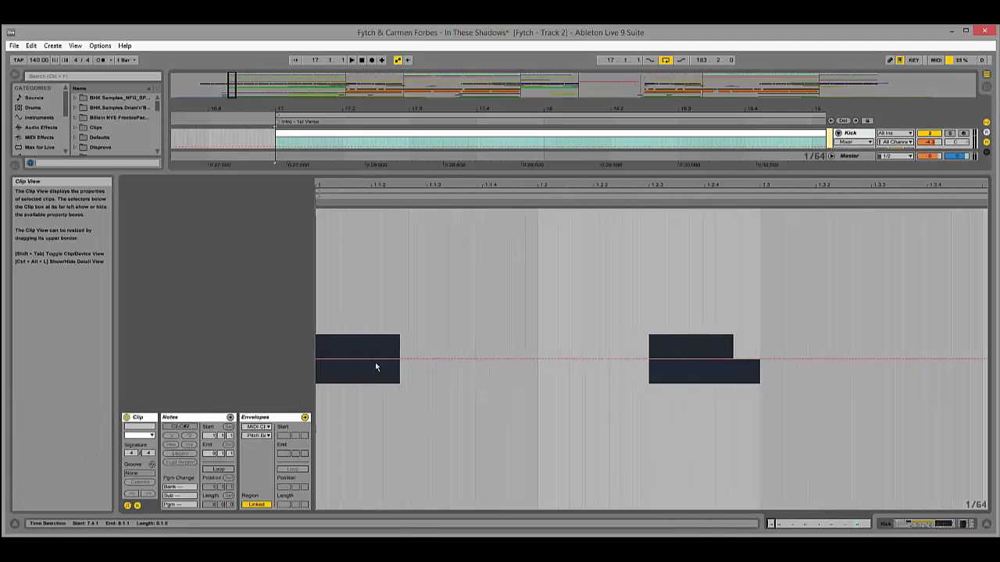
{"action": "key", "text": "ctrl+alt+l"}
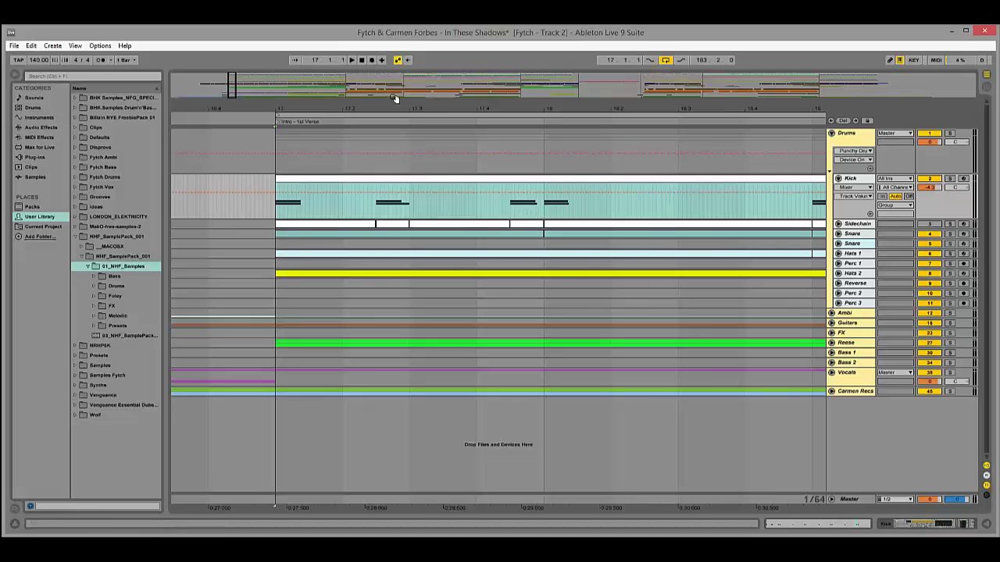
Reopen the Kick track's devices, inspect the first pad's Multiband Dynamics, and fold it together with the Fat Kick sampler.
{"action": "left_click_drag", "start_coordinate": [394, 109], "coordinate": [395, 98]}
{"action": "left_click", "coordinate": [849, 178]}
{"action": "double_click", "coordinate": [852, 179]}
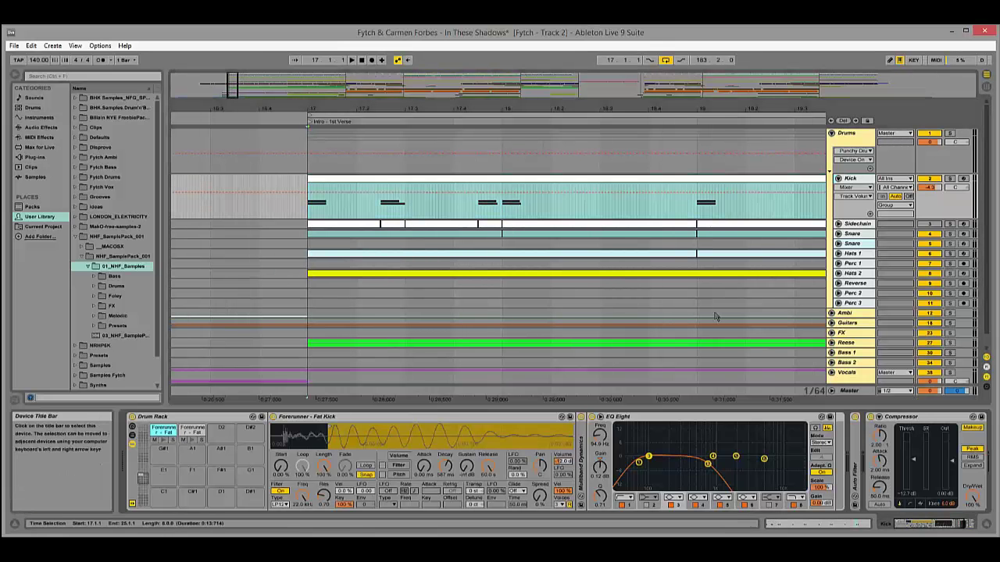
{"action": "double_click", "coordinate": [584, 473]}
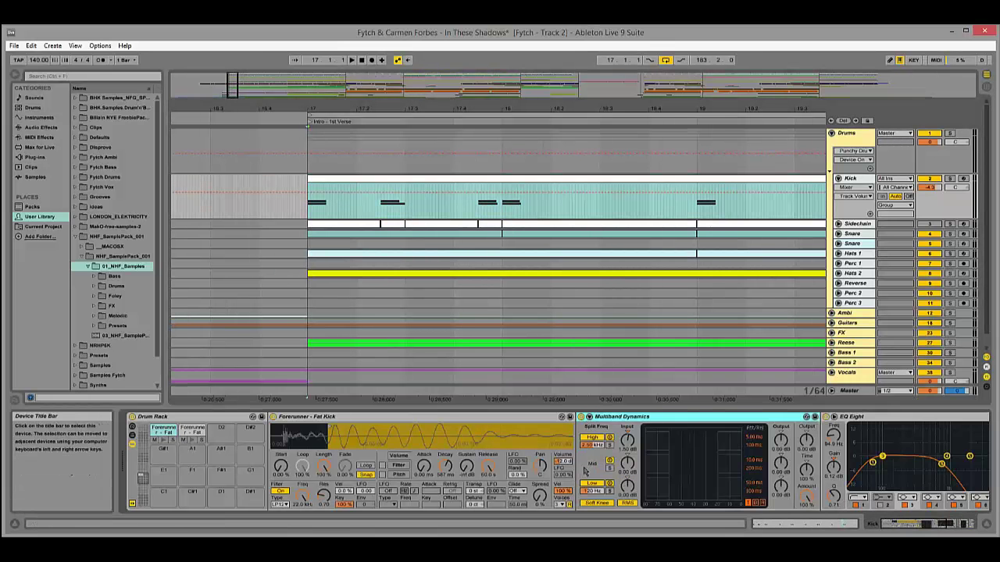
{"action": "double_click", "coordinate": [351, 417]}
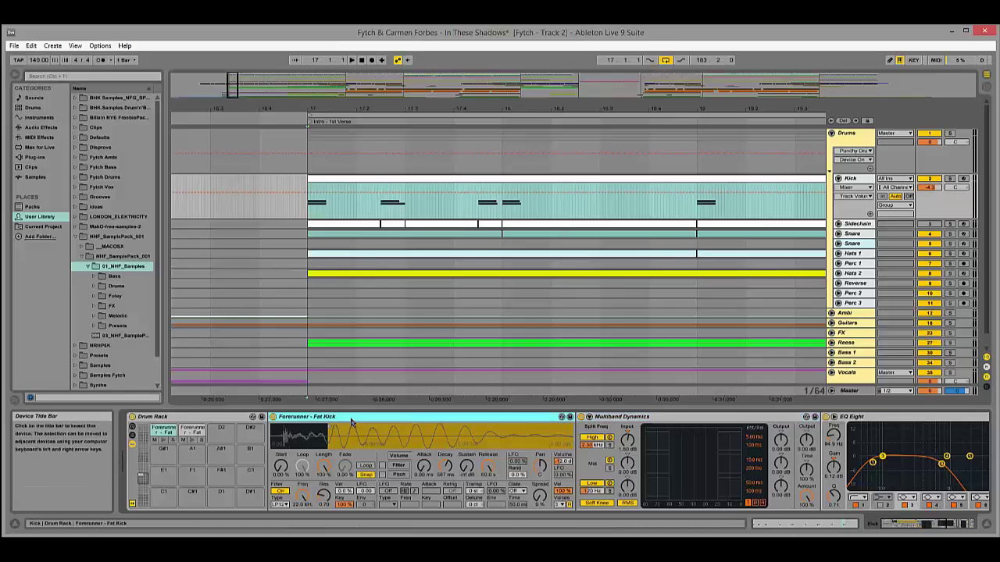
{"action": "left_click", "coordinate": [351, 420]}
{"action": "double_click", "coordinate": [352, 418]}
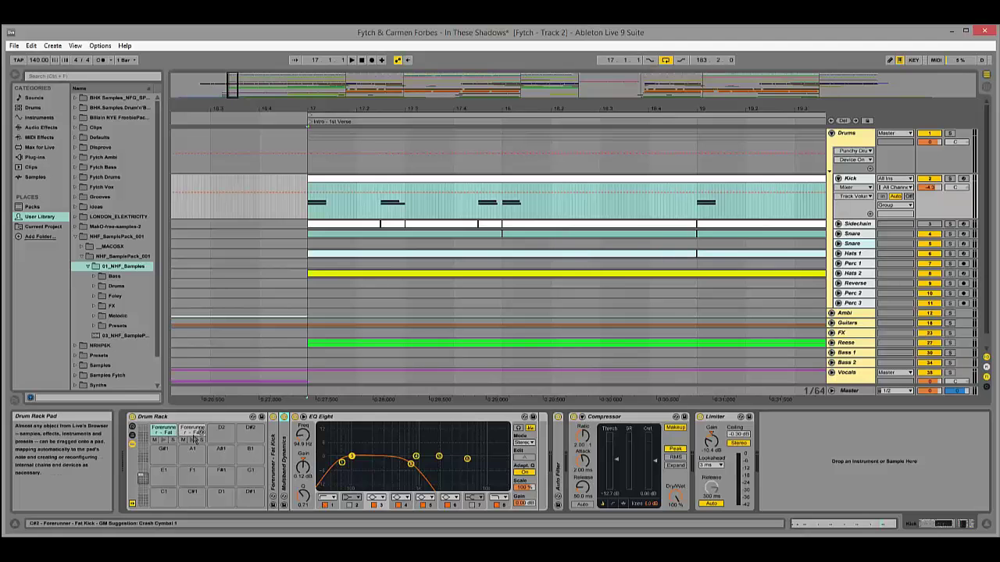
Inspect the EQ Eight on the second Fat Kick pad, and fold it together with that pad's sampler.
{"action": "left_click", "coordinate": [166, 432]}
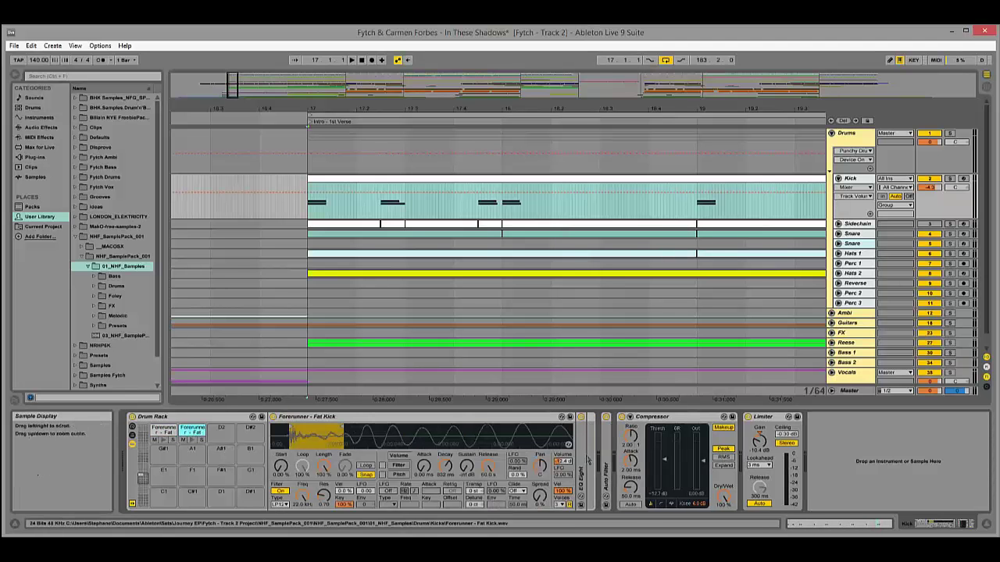
{"action": "left_click", "coordinate": [666, 504]}
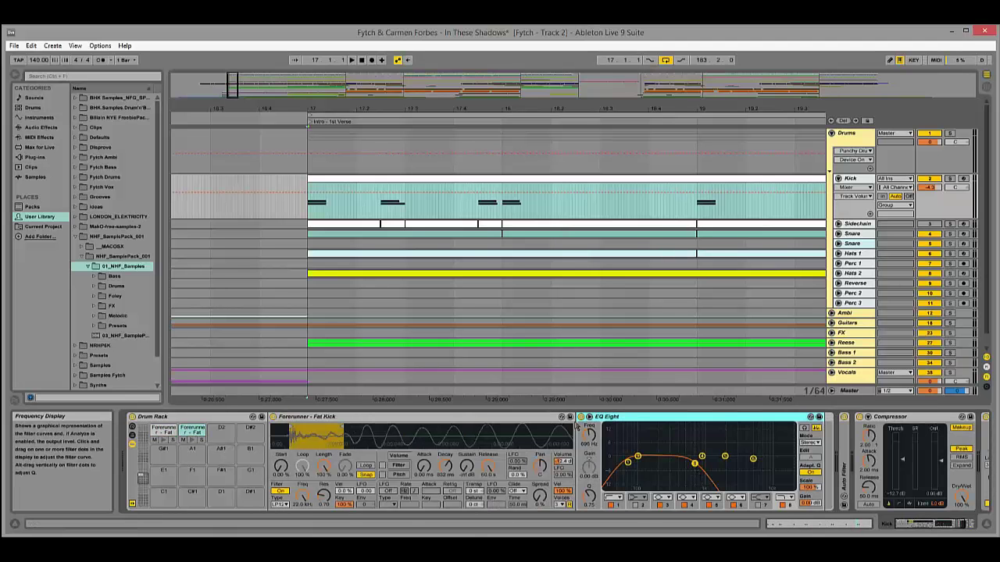
{"action": "double_click", "coordinate": [468, 418]}
{"action": "double_click", "coordinate": [344, 418]}
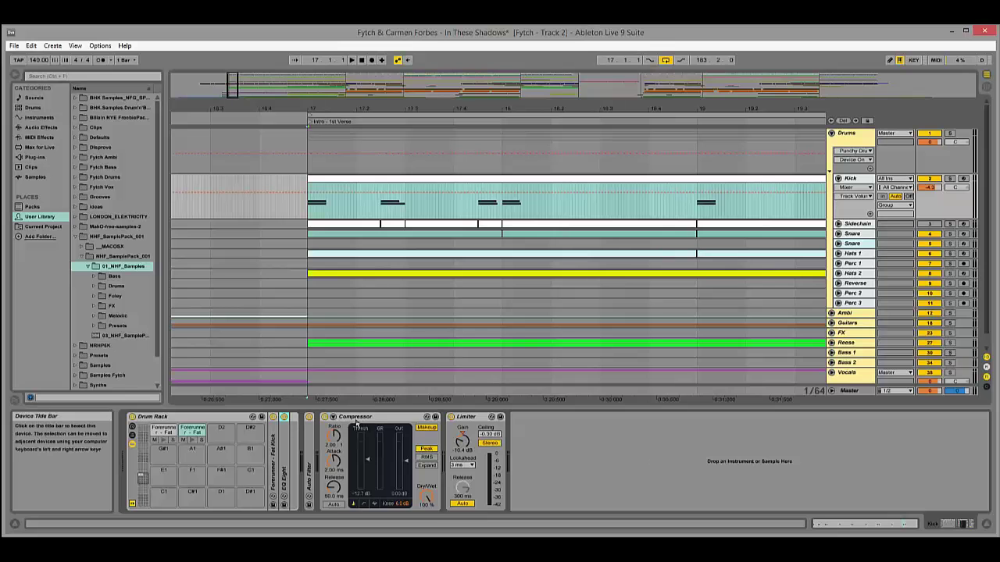
Fold the Kick track's Compressor and Limiter, and play the arrangement from bar 17.
{"action": "double_click", "coordinate": [360, 417]}
{"action": "double_click", "coordinate": [365, 418]}
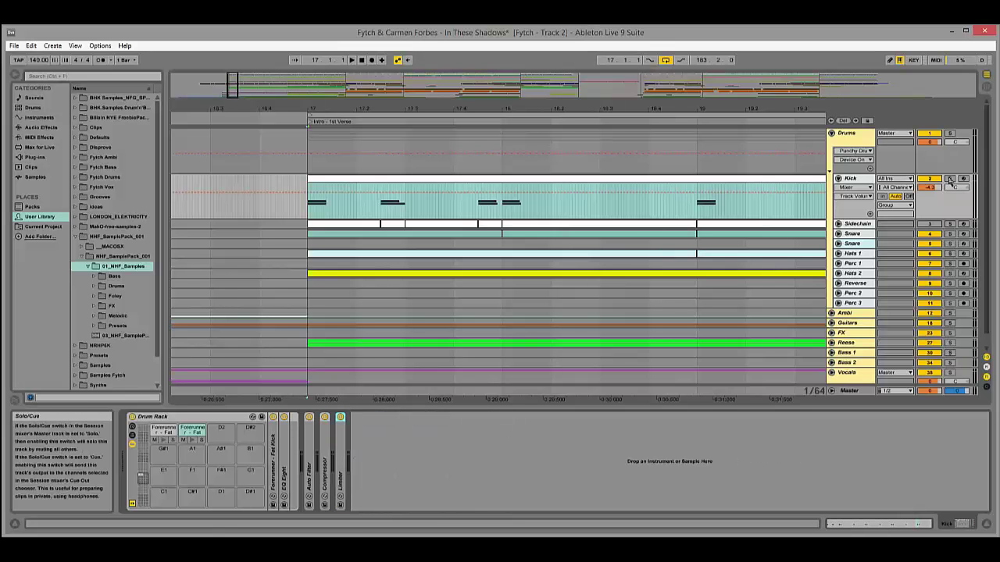
{"action": "key", "text": "space"}
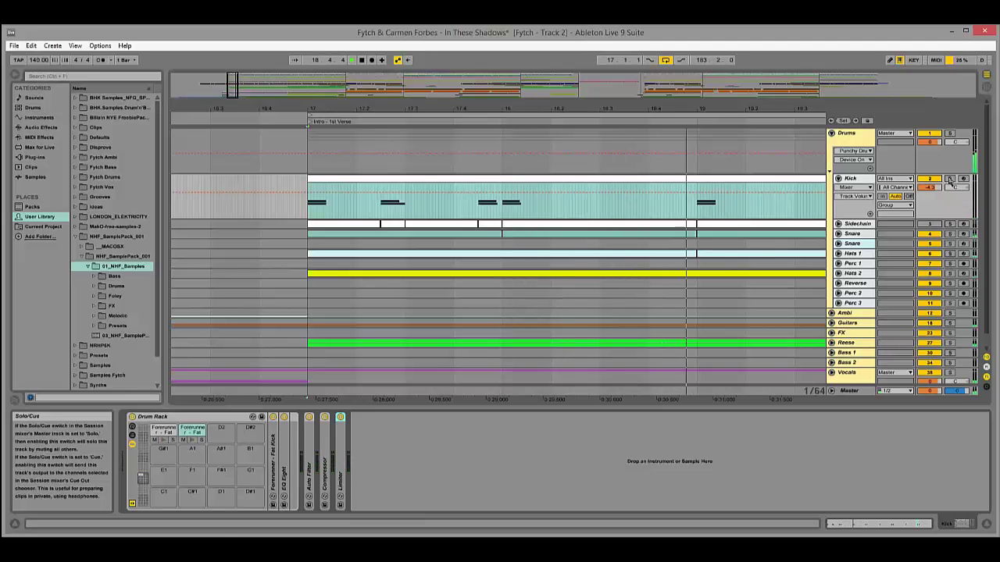
Stop playback, place the insert marker in the Drums group track at 17.3.4, and fold the Kick track.
{"action": "key", "text": "space"}
{"action": "mouse_move", "coordinate": [531, 105]}
{"action": "left_mouse_down"}
{"action": "mouse_move", "coordinate": [497, 125]}
{"action": "mouse_move", "coordinate": [496, 164]}
{"action": "left_mouse_up"}
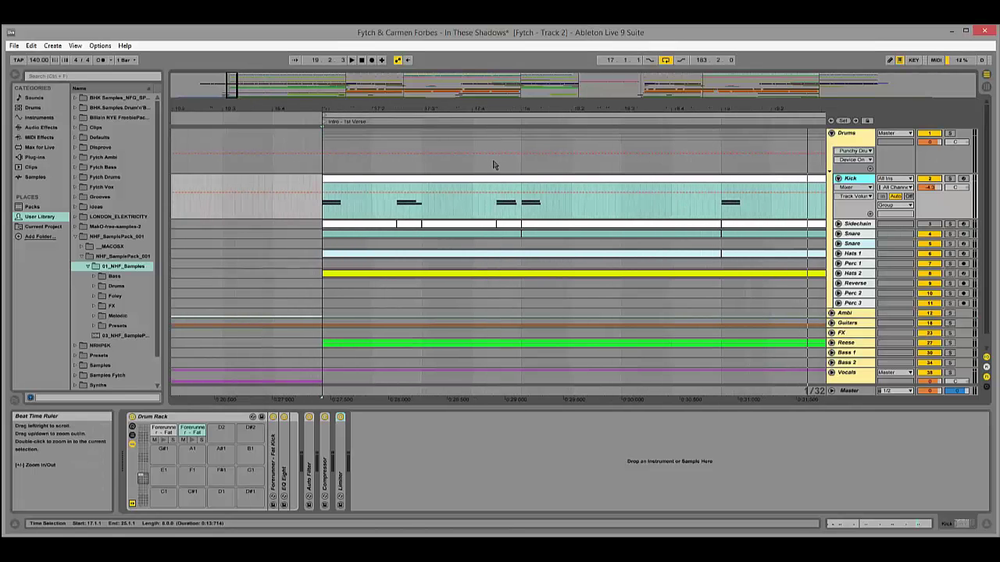
{"action": "left_click", "coordinate": [459, 166]}
{"action": "left_click", "coordinate": [838, 178]}
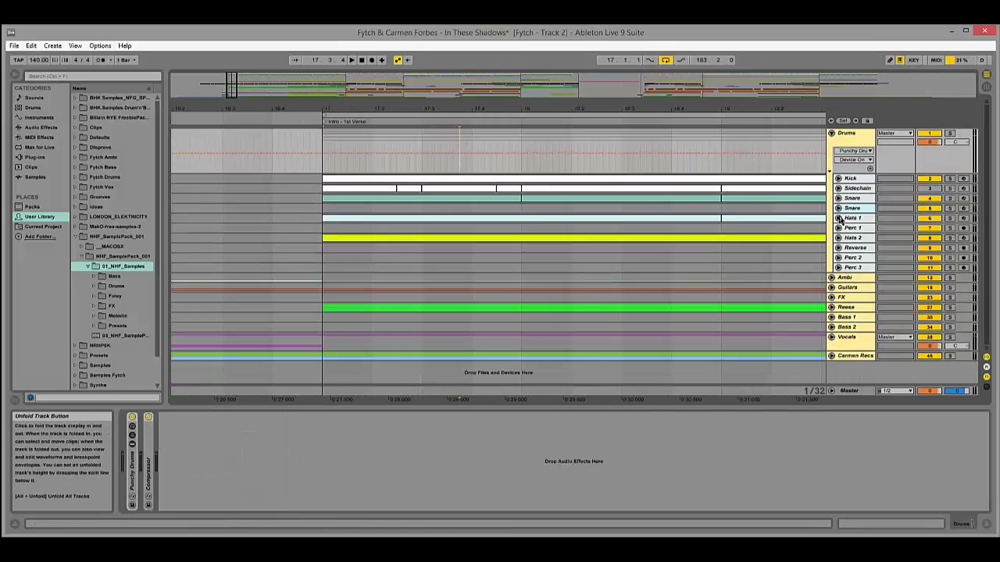
Unfold the Sidechain track, increase its height in the arrangement, and show its Drum Rack devices.
{"action": "left_click", "coordinate": [839, 189]}
{"action": "left_click", "coordinate": [859, 213]}
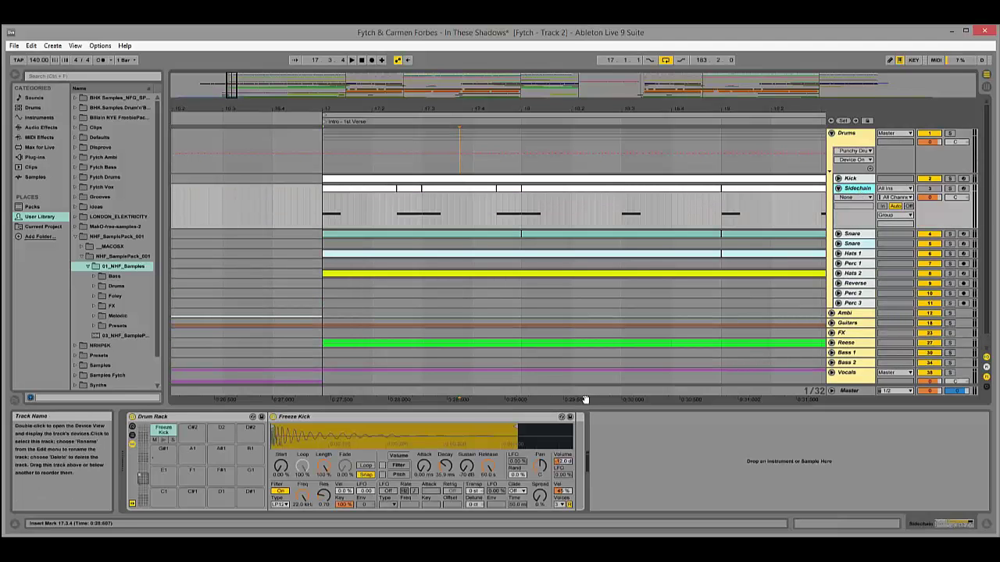
{"action": "key", "text": "ctrl+alt+l"}
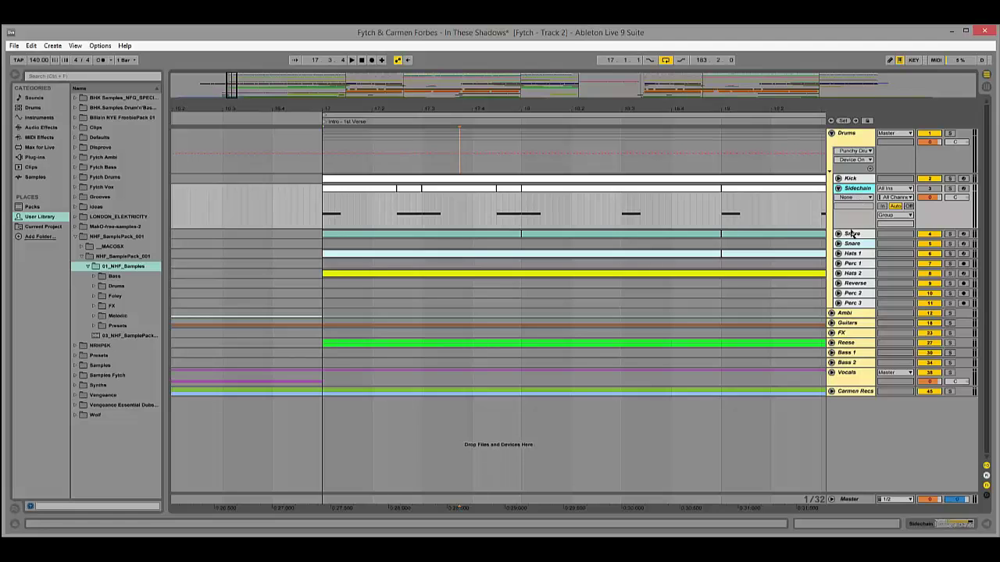
{"action": "left_click_drag", "start_coordinate": [852, 233], "coordinate": [853, 246]}
{"action": "double_click", "coordinate": [854, 190]}
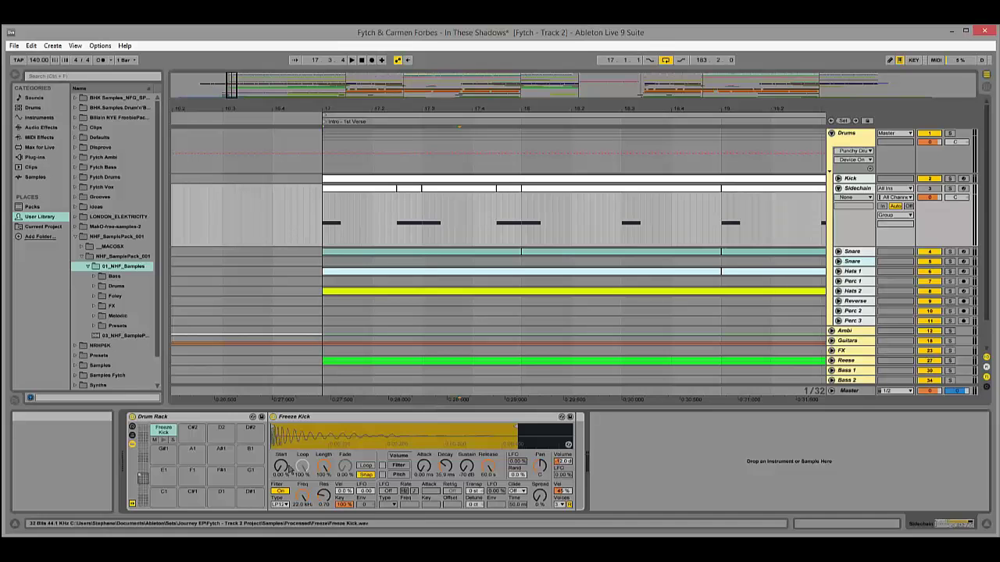
Inspect the Sidechain track's Drum Rack and Freeze Kick sampler, folding and unfolding each device.
{"action": "left_click_drag", "start_coordinate": [384, 405], "coordinate": [385, 409]}
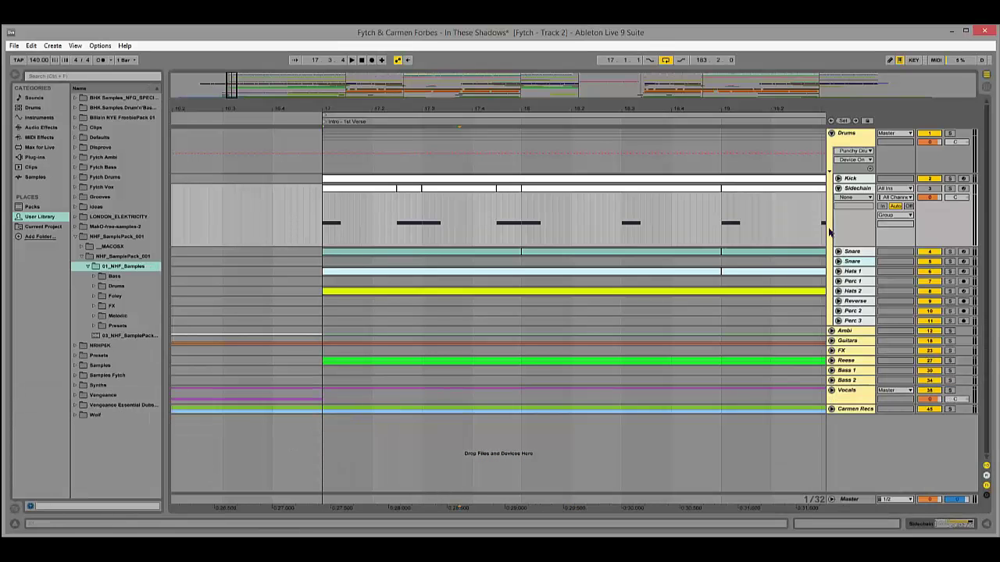
{"action": "key", "text": "ctrl+alt+l"}
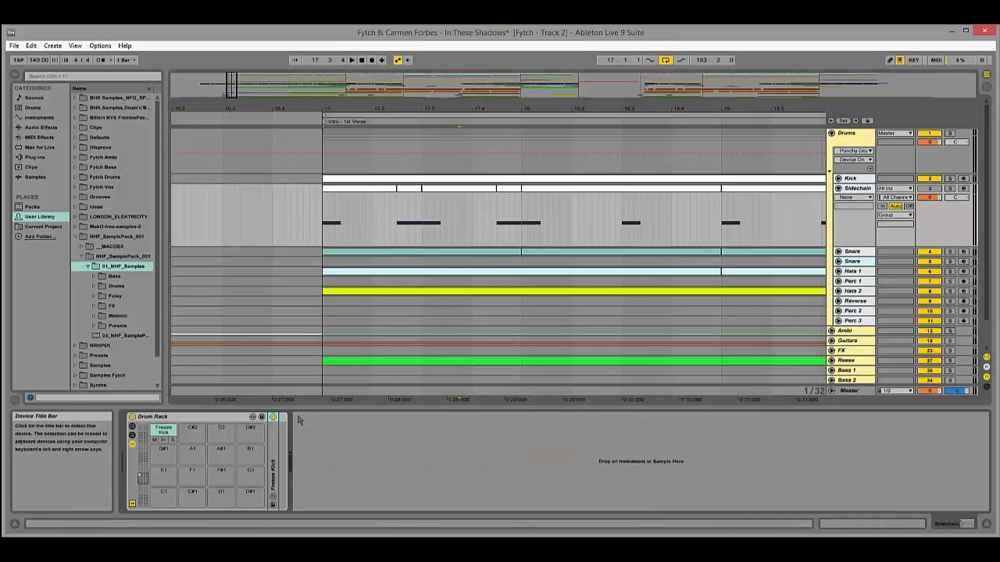
{"action": "double_click", "coordinate": [195, 423]}
{"action": "double_click", "coordinate": [135, 475]}
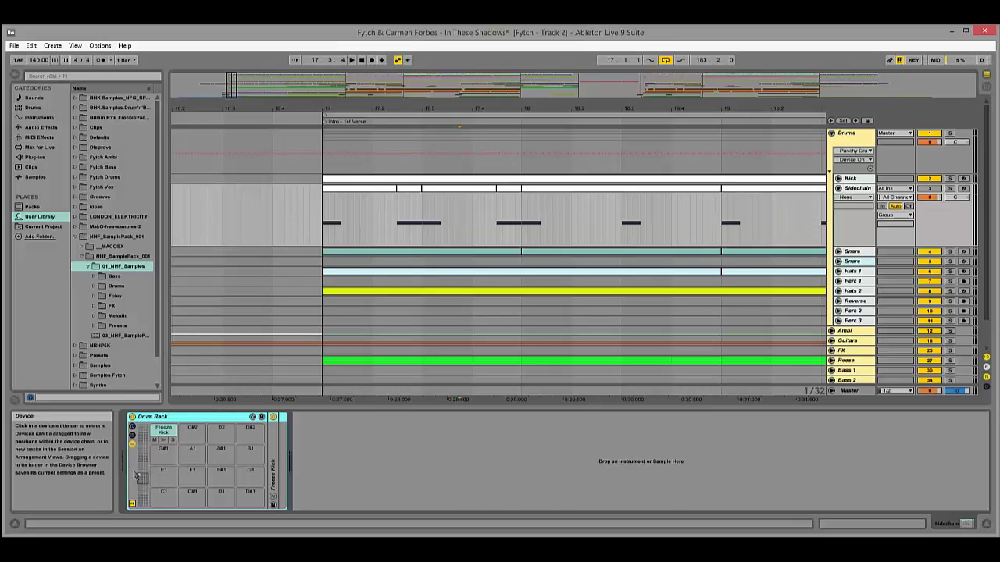
{"action": "double_click", "coordinate": [272, 422]}
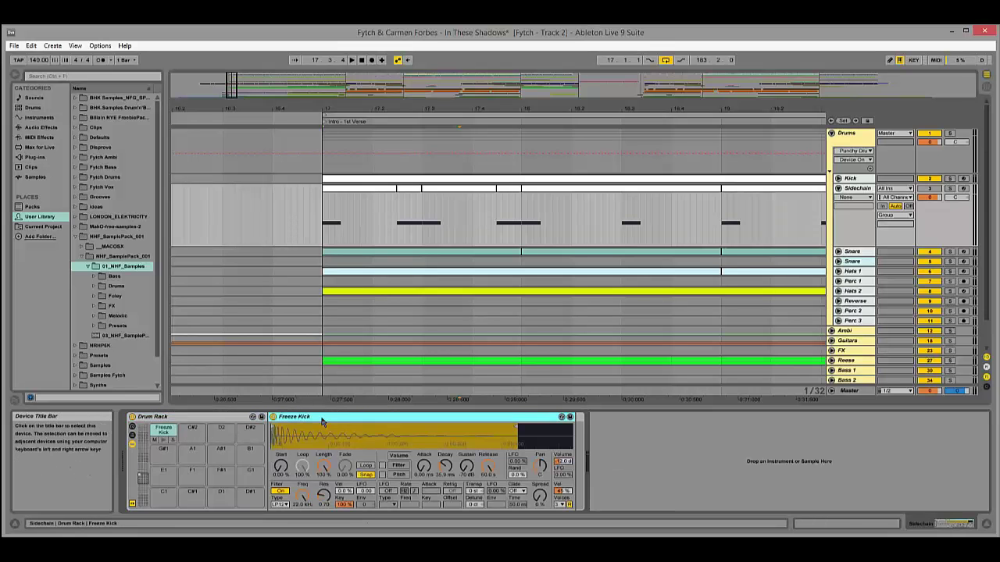
{"action": "double_click", "coordinate": [272, 422]}
{"action": "double_click", "coordinate": [272, 423]}
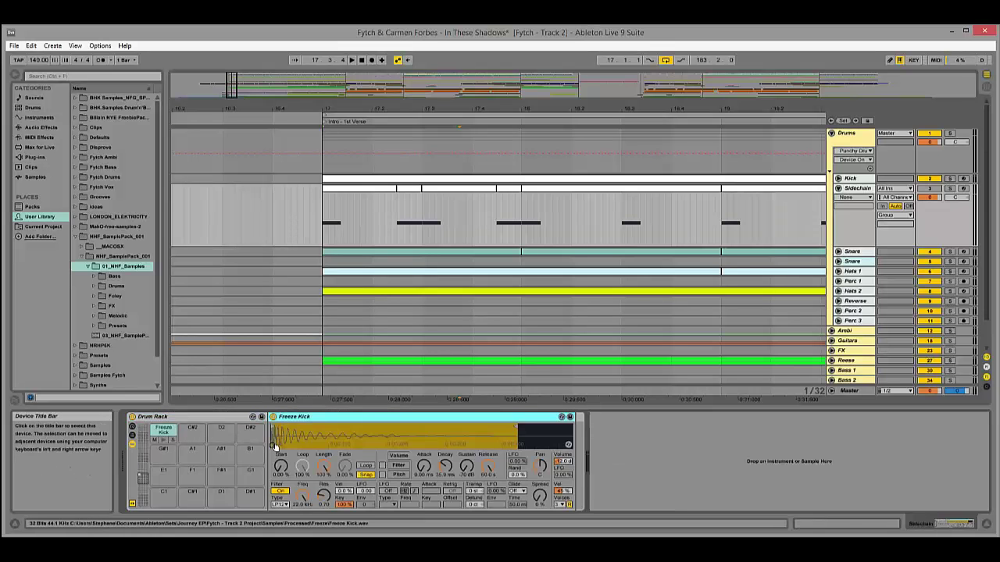
{"action": "double_click", "coordinate": [201, 422]}
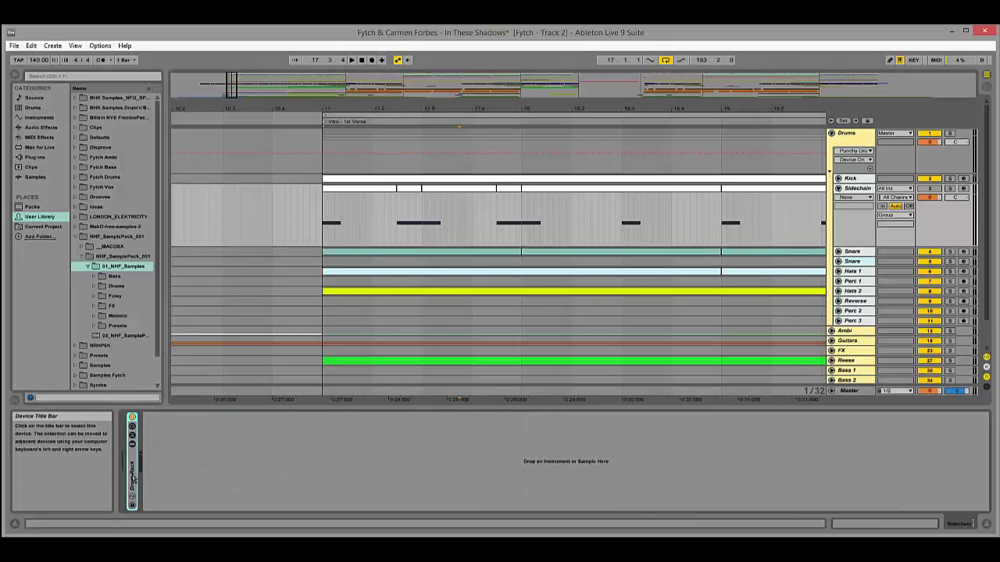
{"action": "double_click", "coordinate": [133, 478]}
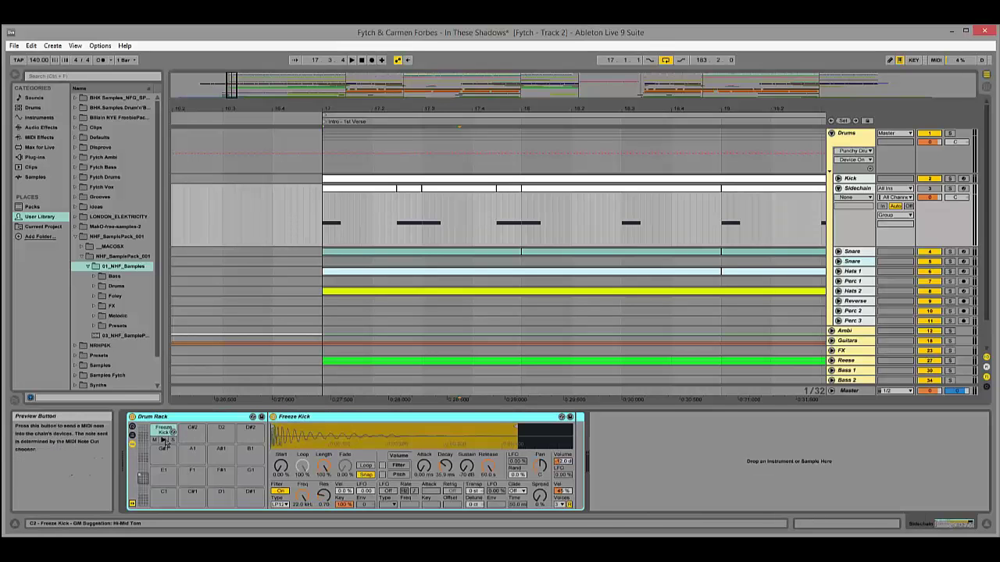
Audition the Sidechain track's Freeze Kick pad, both normally and with the track soloed, and turn the solo off.
{"action": "left_click", "coordinate": [857, 188]}
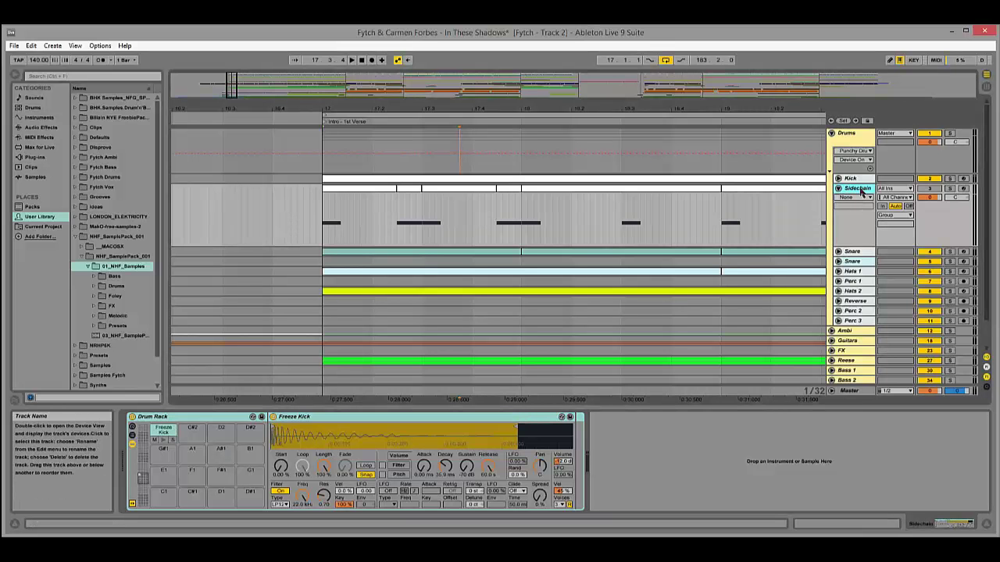
{"action": "left_click", "coordinate": [163, 443]}
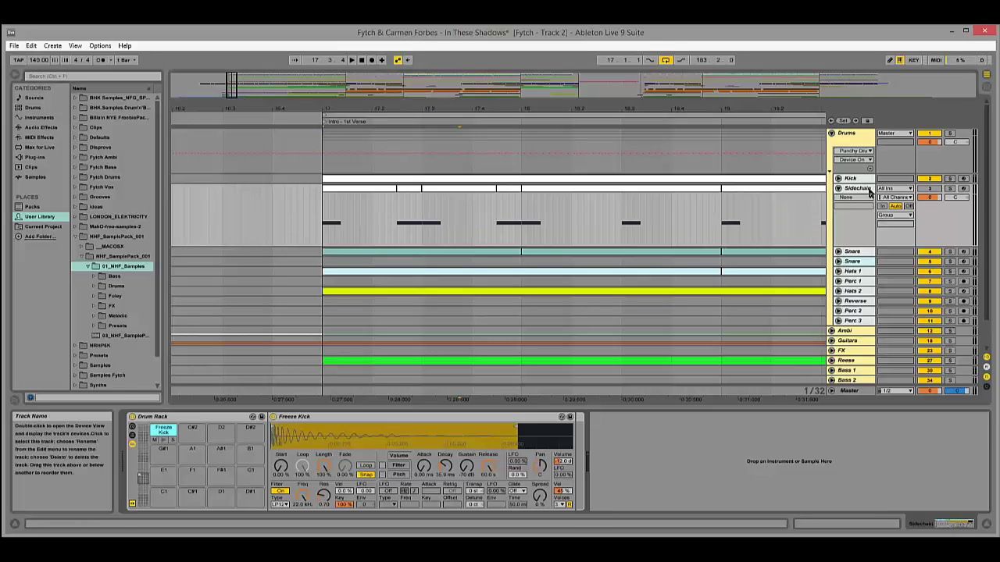
{"action": "left_click", "coordinate": [951, 189]}
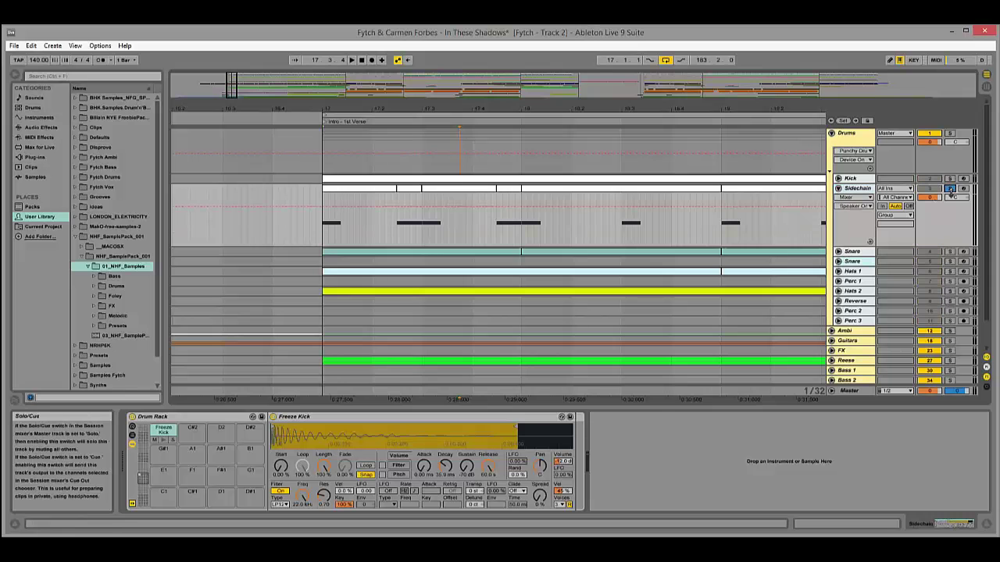
{"action": "left_click", "coordinate": [165, 438]}
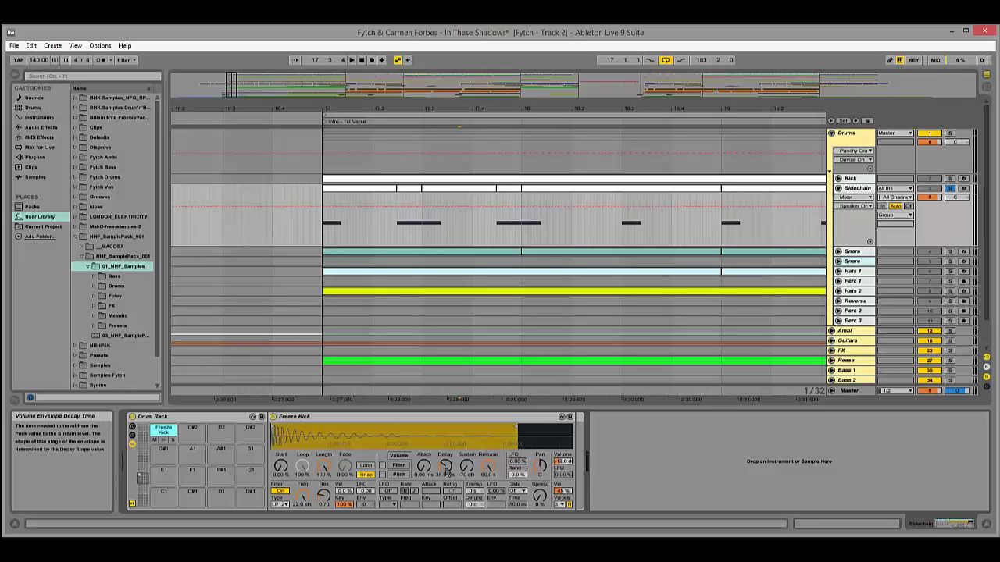
{"action": "left_click", "coordinate": [950, 189]}
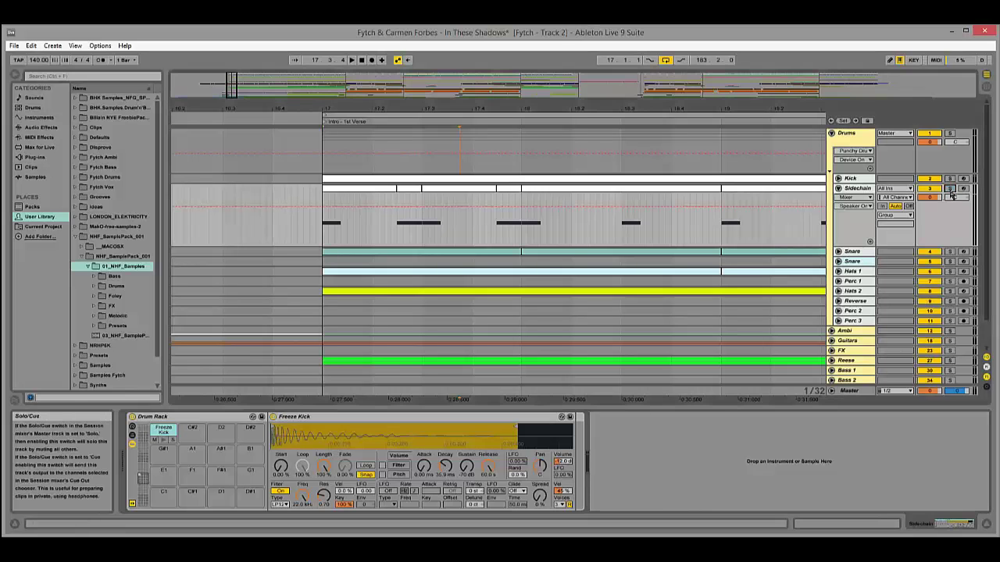
Unfold the Kick and first Snare tracks alongside Sidechain to compare their notes from bar 17.
{"action": "left_click", "coordinate": [848, 190]}
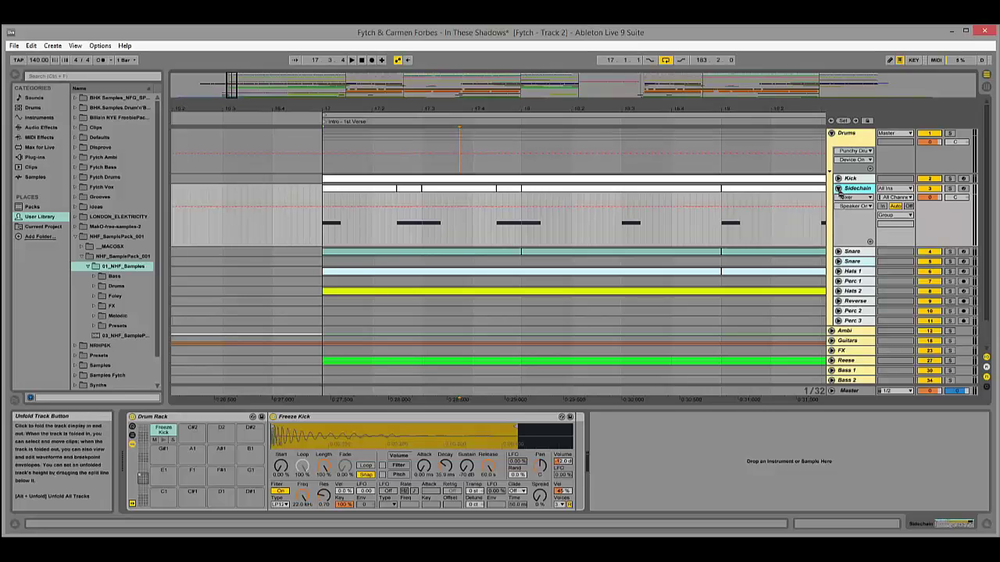
{"action": "left_click", "coordinate": [838, 189]}
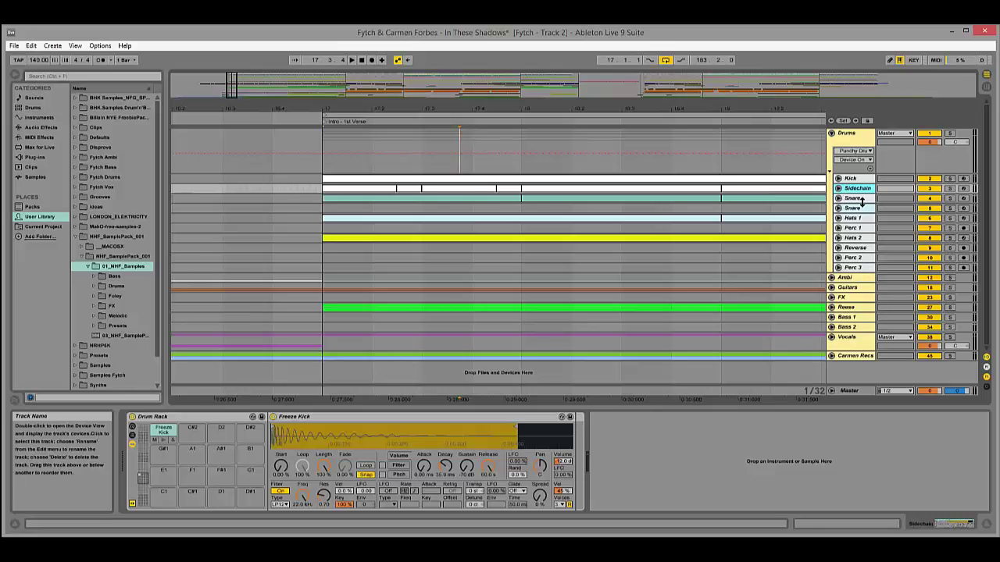
{"action": "left_click", "coordinate": [838, 188]}
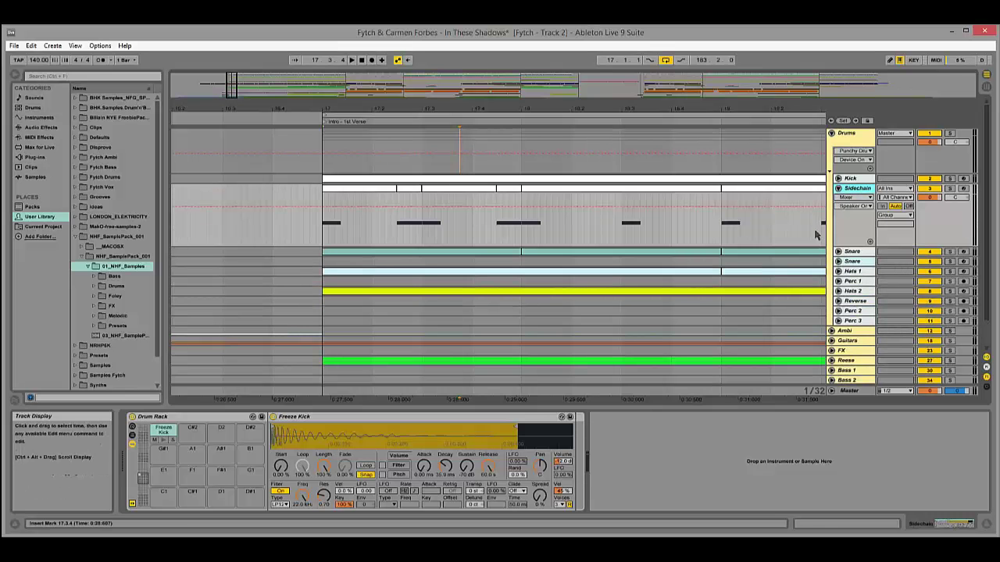
{"action": "key", "text": "minus"}
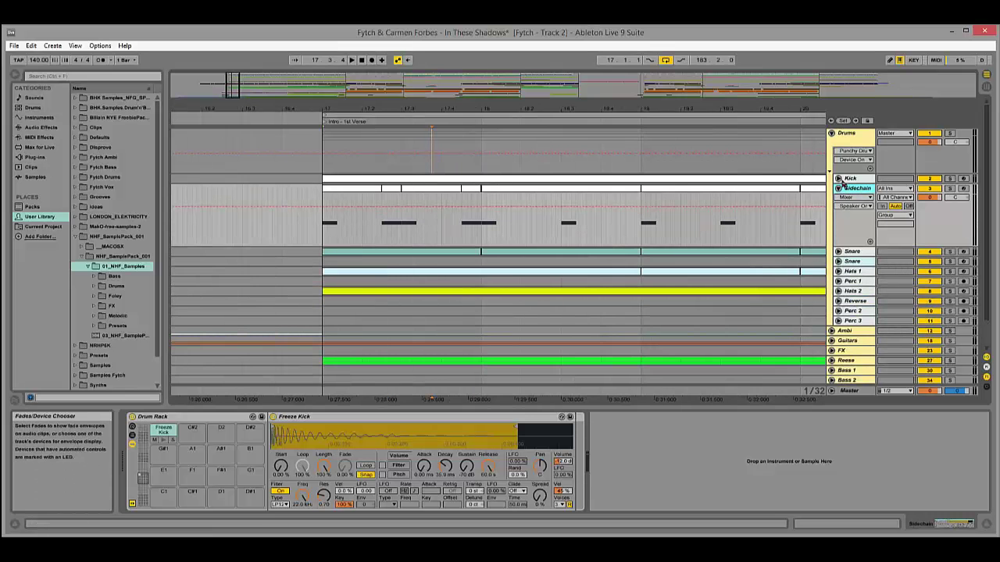
{"action": "left_click", "coordinate": [838, 178]}
{"action": "left_click", "coordinate": [838, 286]}
{"action": "left_click_drag", "start_coordinate": [324, 110], "coordinate": [300, 221]}
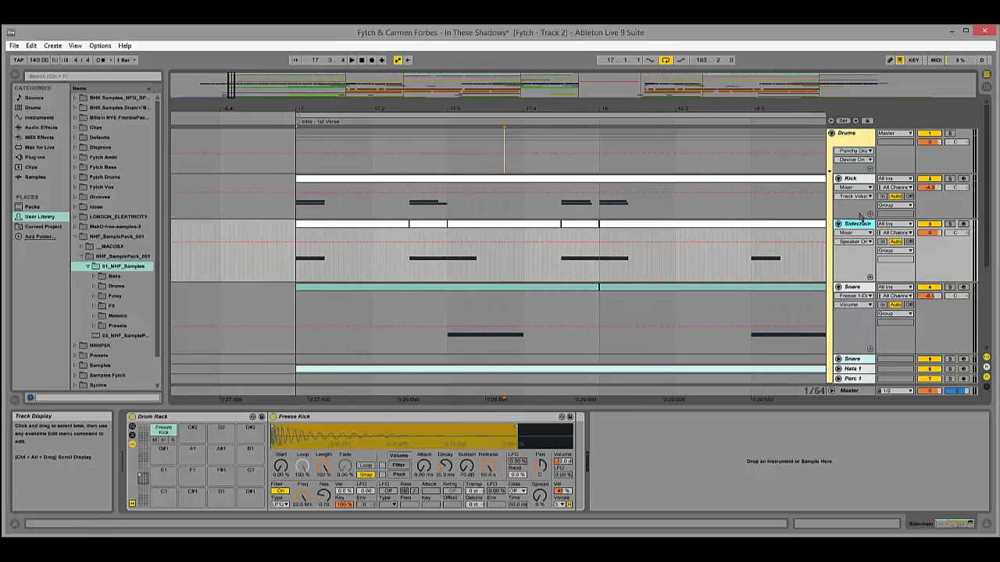
Compare the Kick, Sidechain and Snare notes, highlight the first Sidechain note's span, and place the insert marker at 17.1.1.
{"action": "left_click", "coordinate": [839, 287]}
{"action": "left_click", "coordinate": [839, 287]}
{"action": "scroll", "coordinate": [536, 250], "scroll_direction": "down", "scroll_amount": 5}
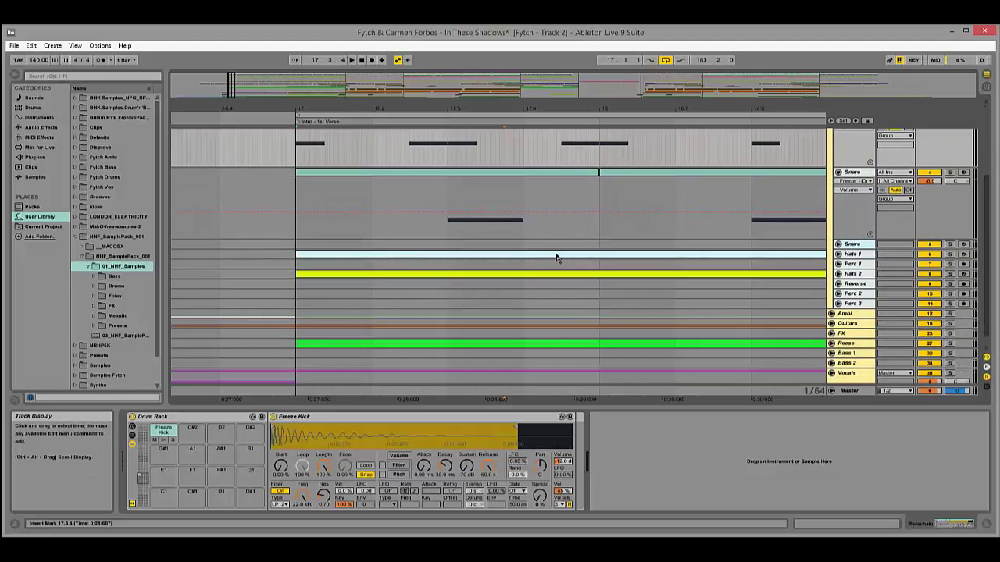
{"action": "scroll", "coordinate": [536, 250], "scroll_direction": "up", "scroll_amount": 3}
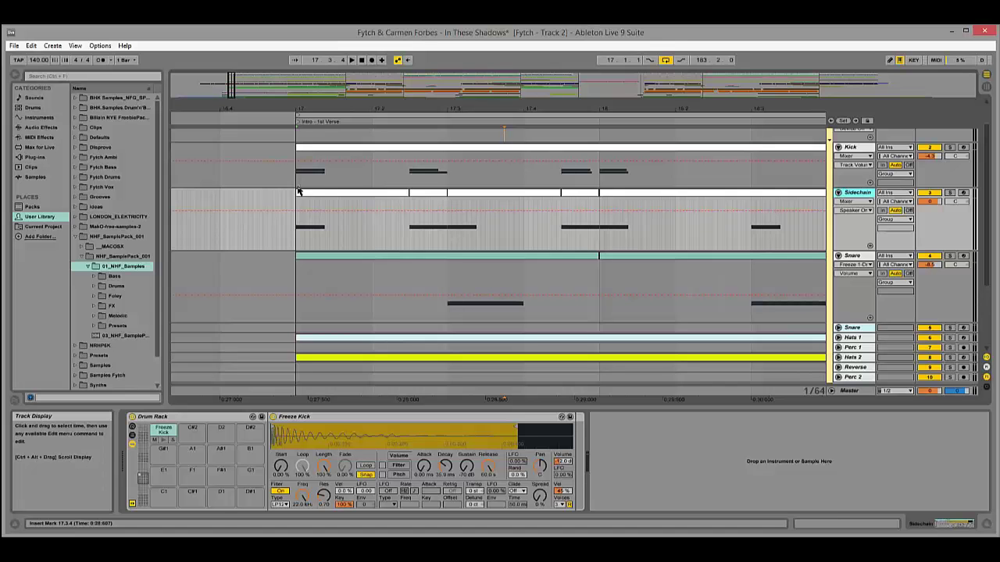
{"action": "left_click_drag", "start_coordinate": [295, 212], "coordinate": [326, 209]}
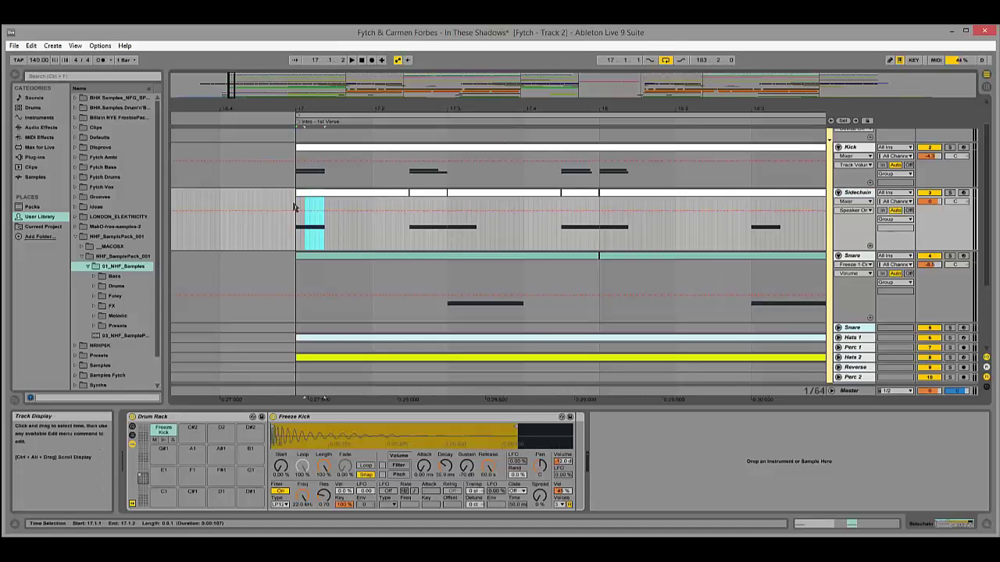
{"action": "left_click", "coordinate": [296, 207]}
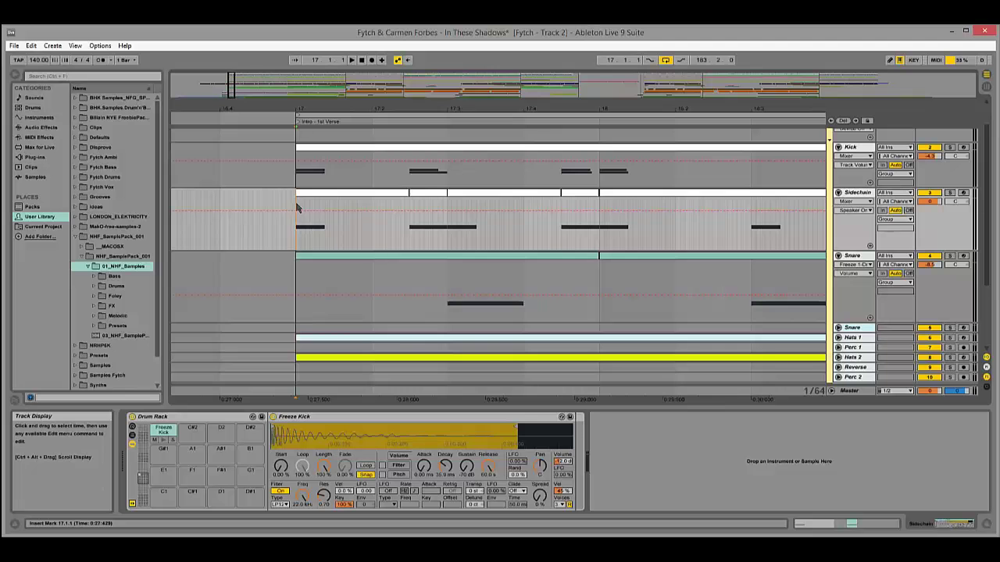
{"action": "left_click", "coordinate": [505, 259]}
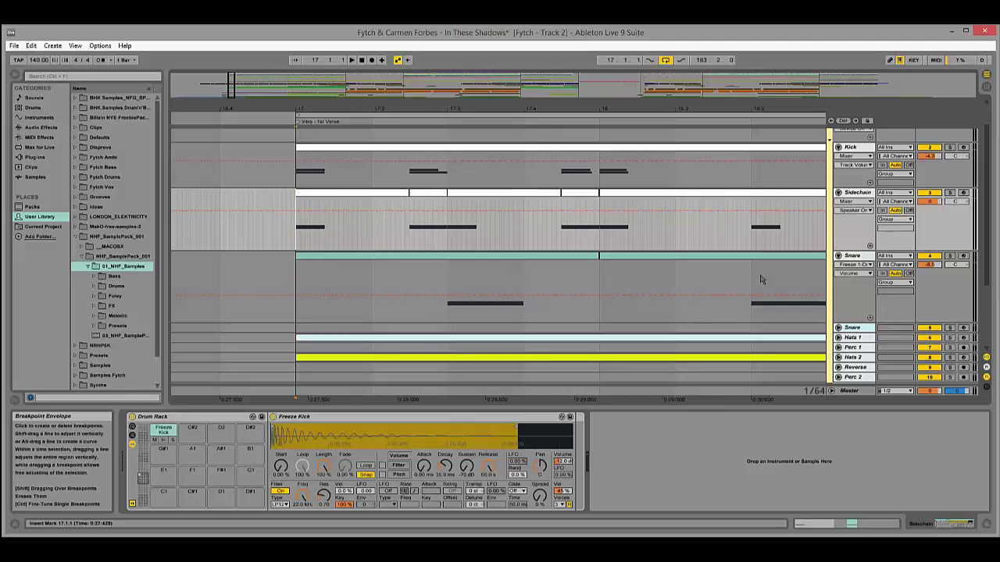
Show the first Snare track's devices, and fold the Snare, Sidechain and Kick tracks.
{"action": "left_click", "coordinate": [851, 256]}
{"action": "left_click", "coordinate": [838, 257]}
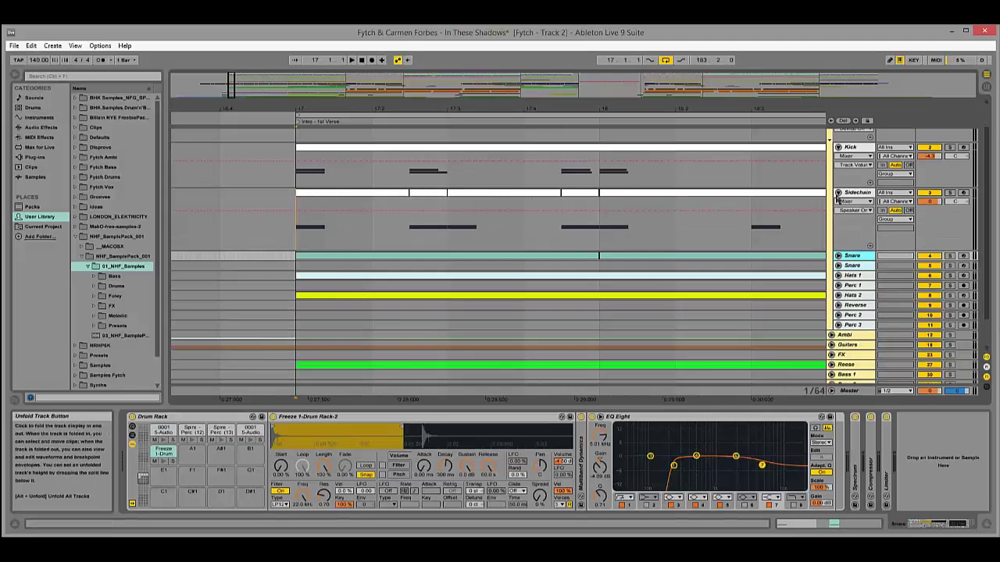
{"action": "left_click", "coordinate": [838, 193]}
{"action": "left_click", "coordinate": [840, 175]}
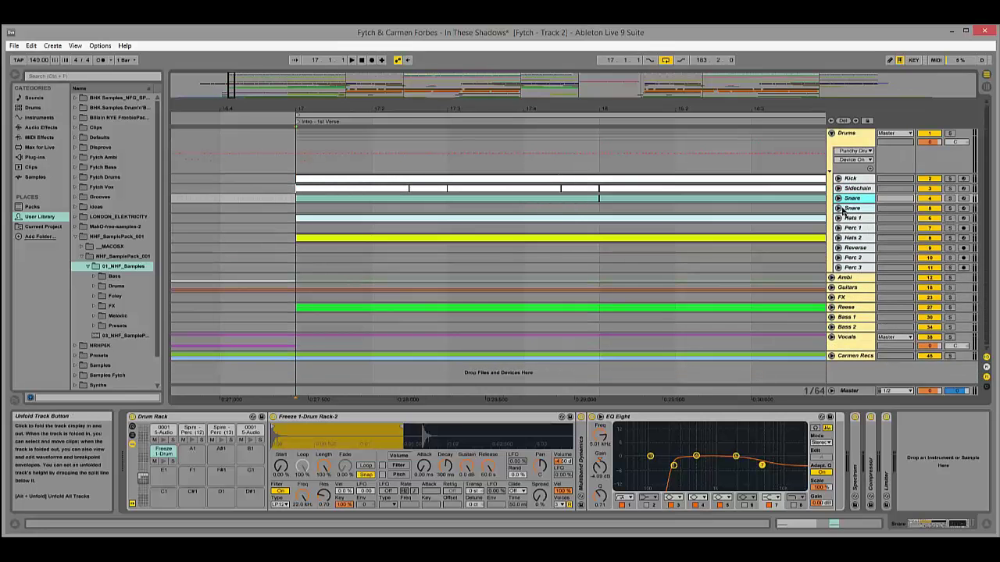
Unfold the first Snare track, and switch between the Sidechain and Snare device chains, ending on Snare.
{"action": "left_click", "coordinate": [838, 198]}
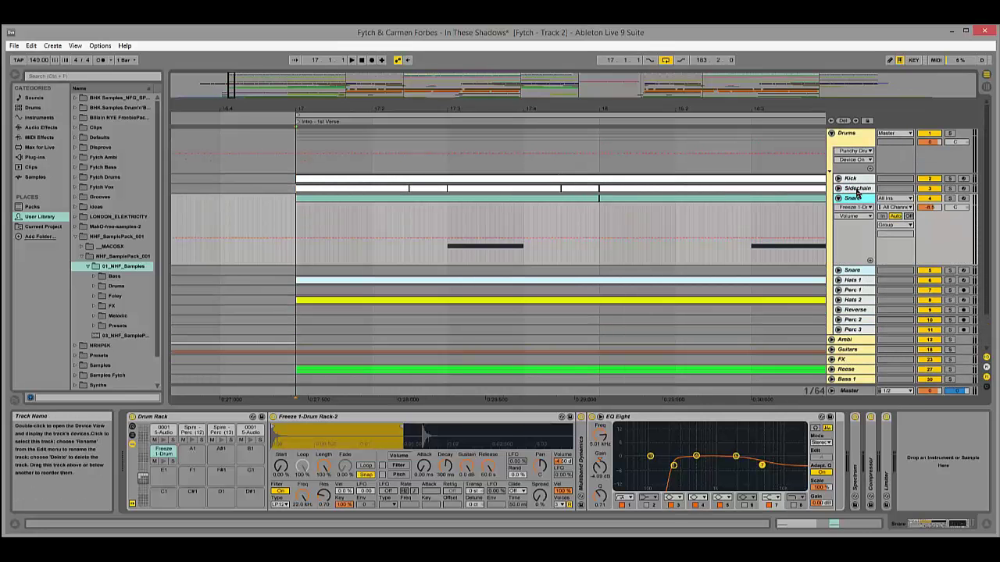
{"action": "left_click", "coordinate": [856, 189]}
{"action": "left_click", "coordinate": [852, 200]}
{"action": "left_click", "coordinate": [855, 189]}
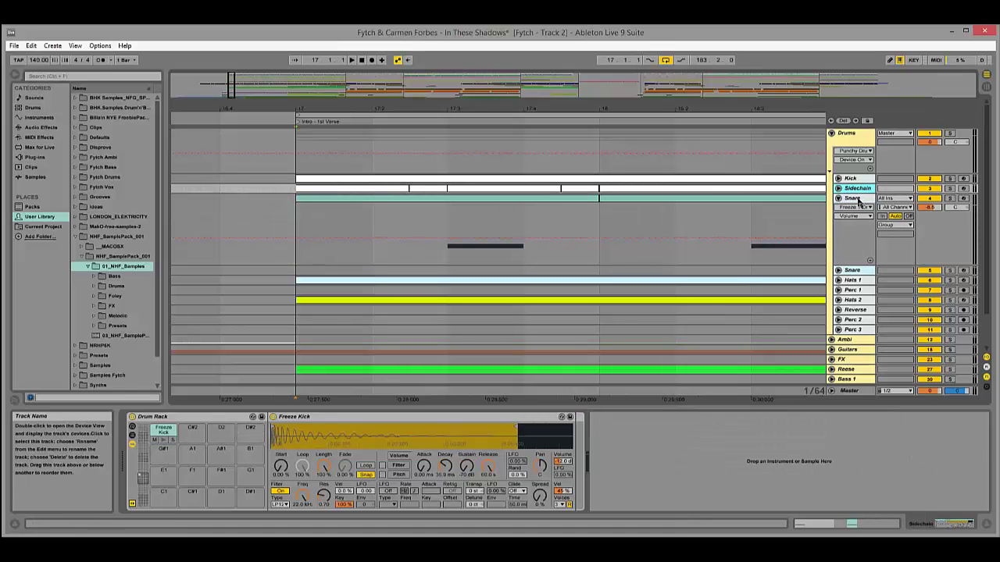
{"action": "left_click", "coordinate": [852, 198]}
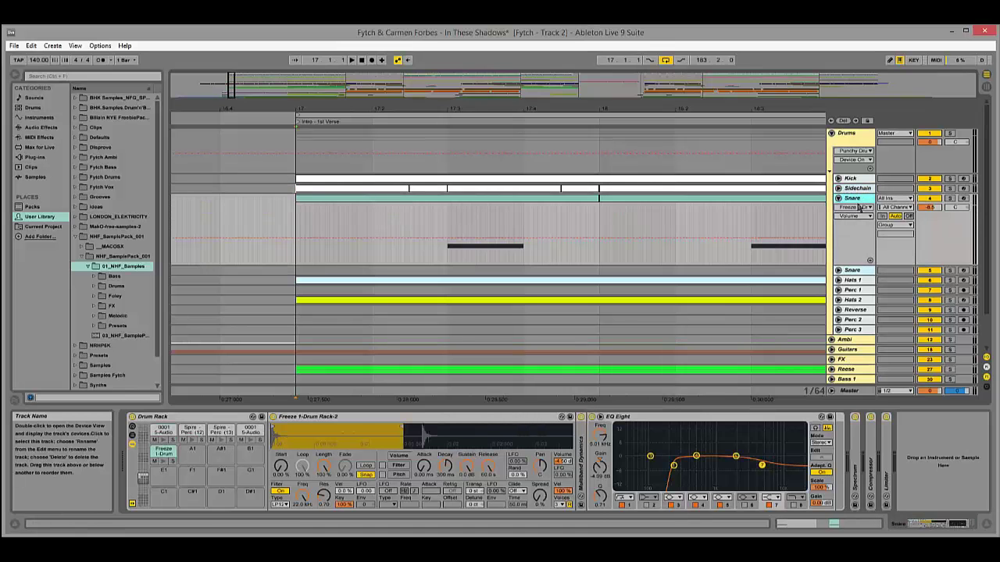
Solo the first Snare track and play the arrangement from bar 17.
{"action": "key", "text": "minus"}
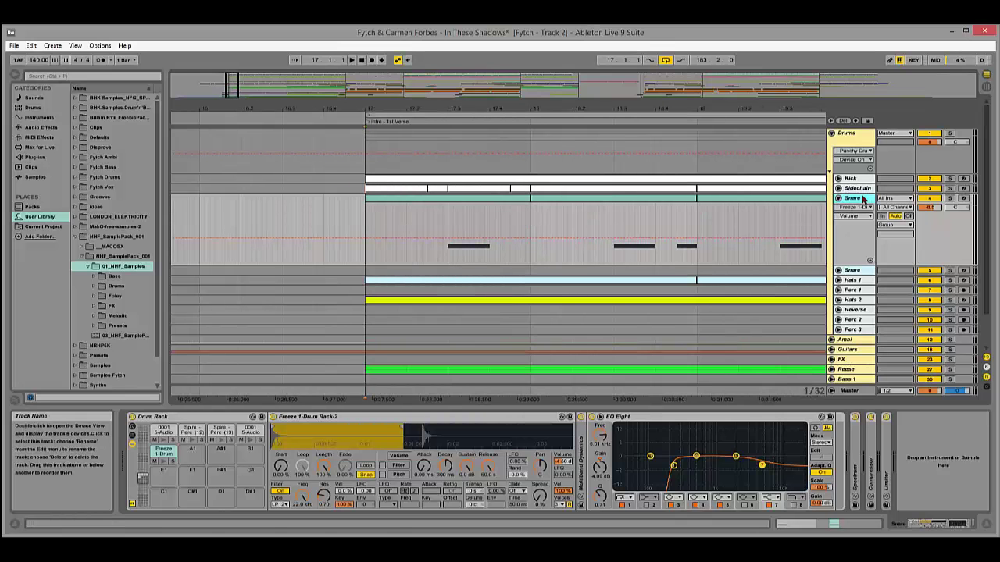
{"action": "left_click", "coordinate": [950, 198]}
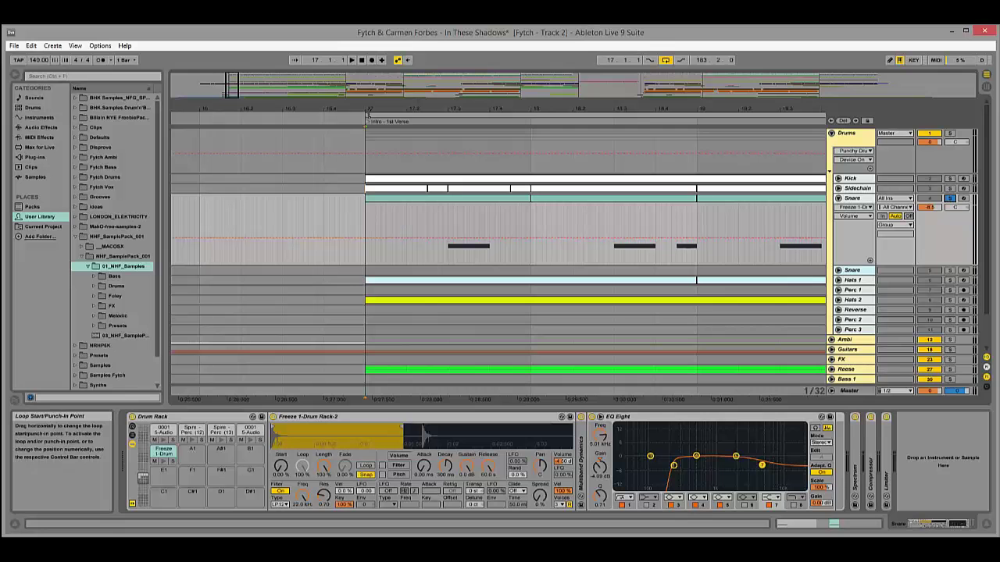
{"action": "left_click", "coordinate": [421, 121]}
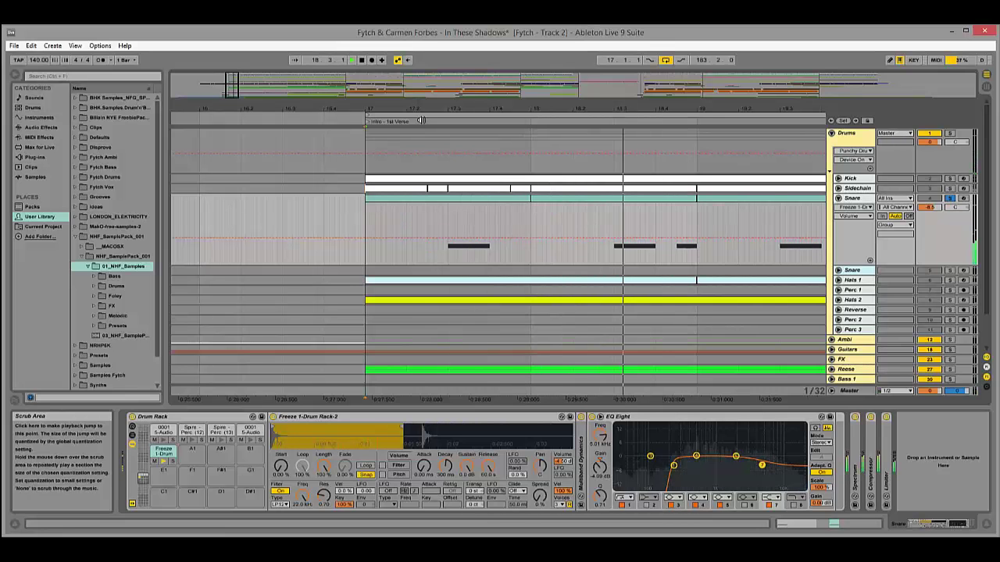
Show the Freeze 1-Drum Rack-2 sampler on the first Snare track, and replay the soloed snare from bar 17.
{"action": "double_click", "coordinate": [388, 416]}
{"action": "double_click", "coordinate": [302, 429]}
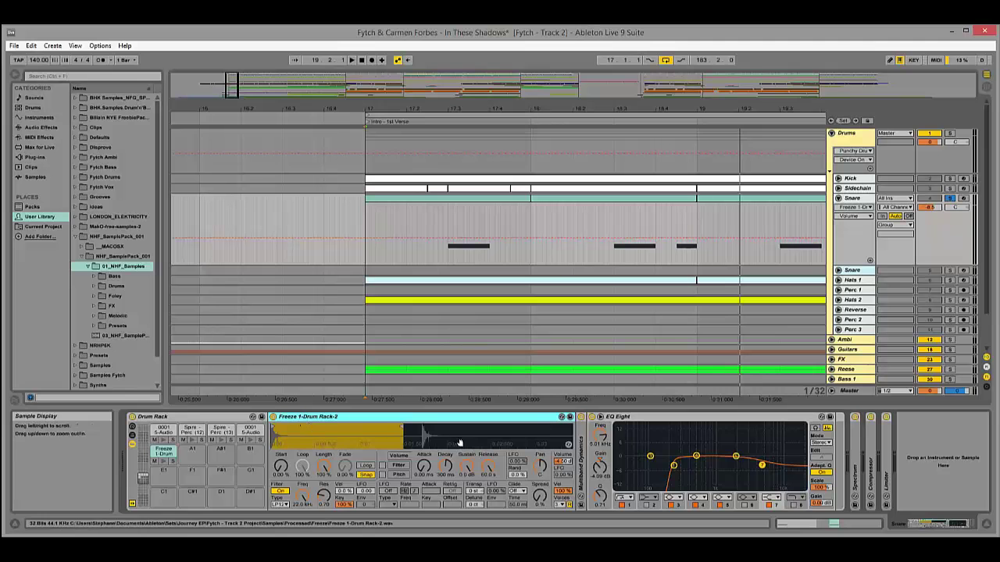
{"action": "key", "text": "space"}
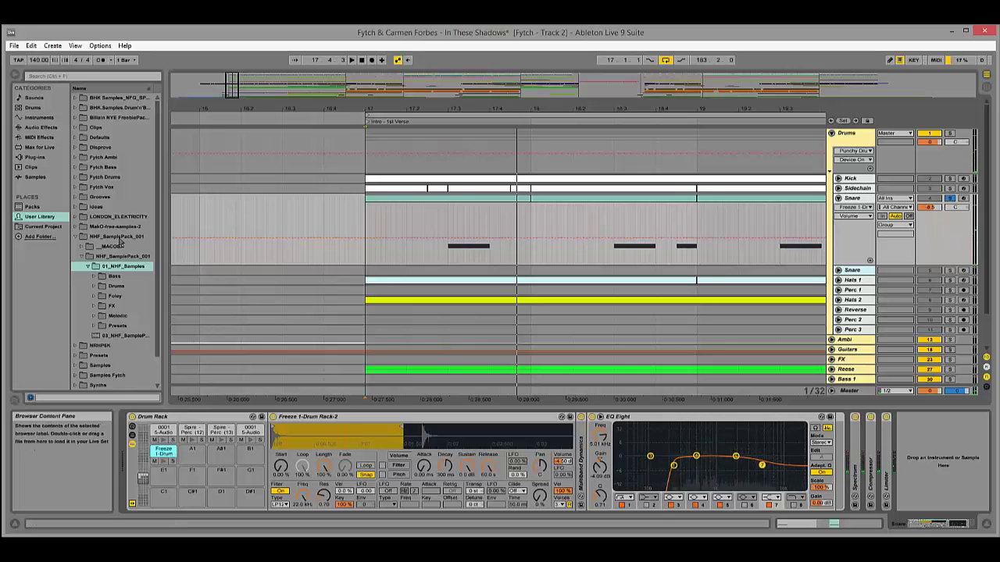
Look through the NHF_SamplePack_001 subfolders in the User Library, and collapse the whole pack.
{"action": "left_click", "coordinate": [86, 266]}
{"action": "left_click", "coordinate": [81, 256]}
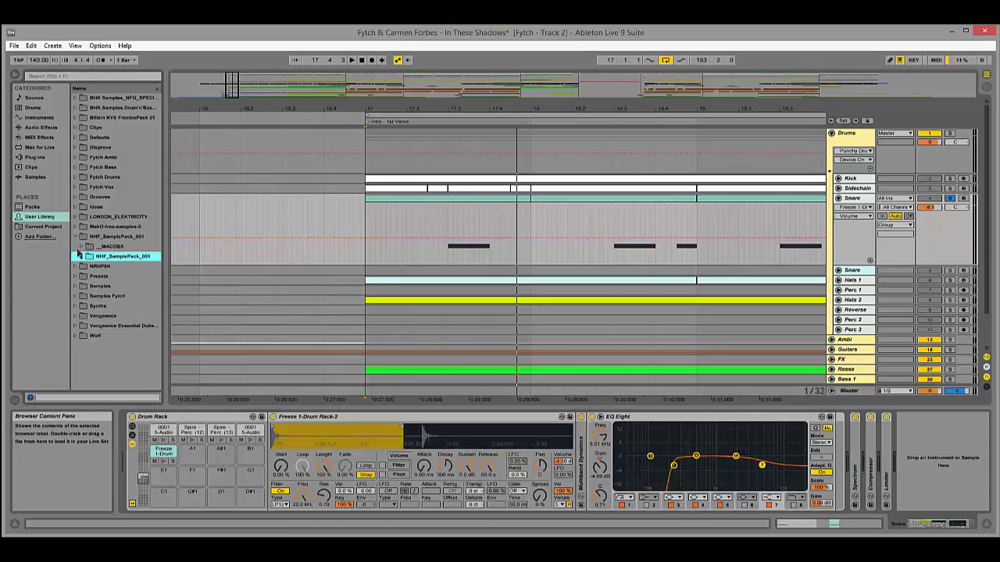
{"action": "left_click", "coordinate": [80, 256]}
{"action": "left_click", "coordinate": [88, 267]}
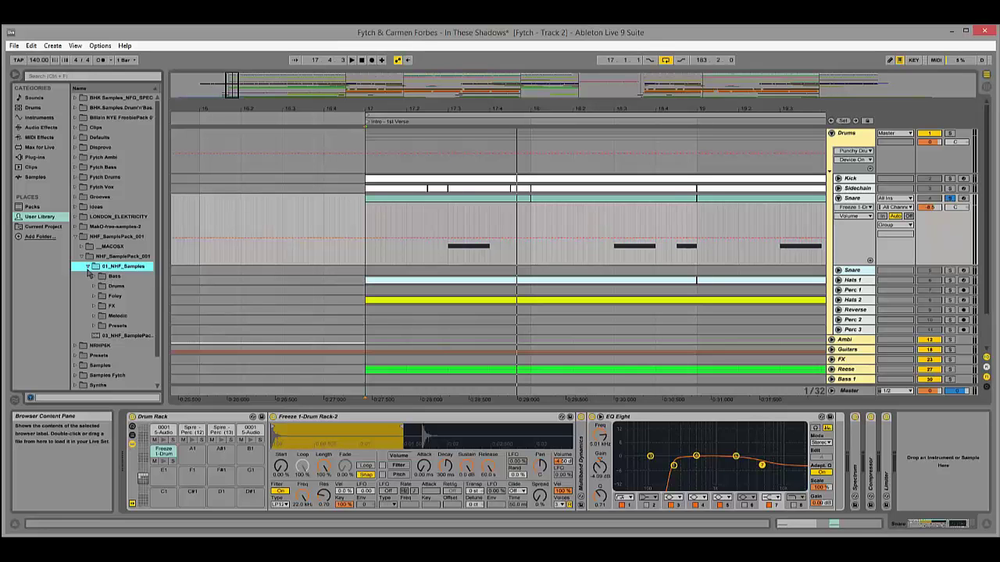
{"action": "left_click", "coordinate": [81, 256]}
{"action": "left_click", "coordinate": [76, 237]}
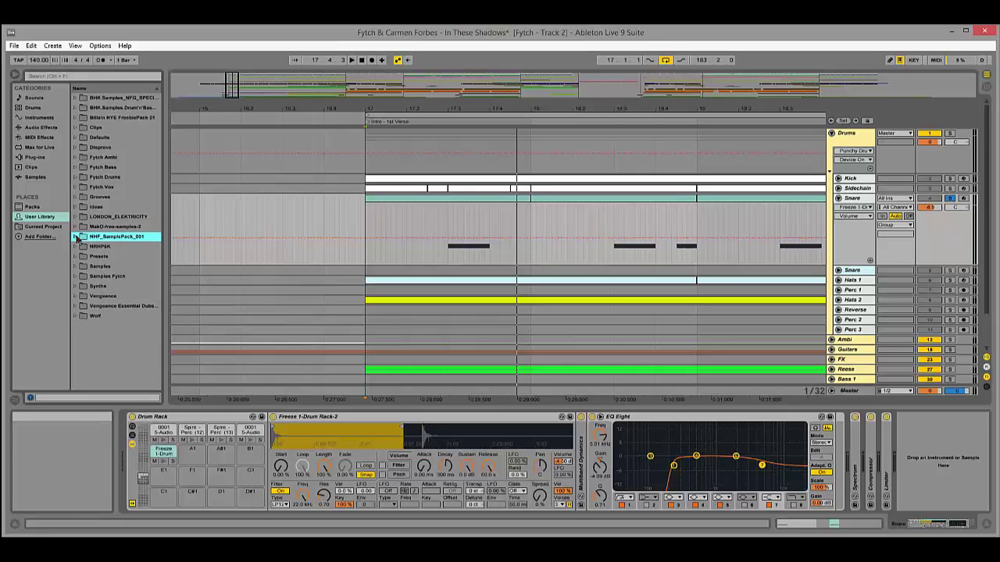
Fold the first Snare track, and show the second Snare track's device chain and its place in the arrangement.
{"action": "left_click", "coordinate": [839, 198]}
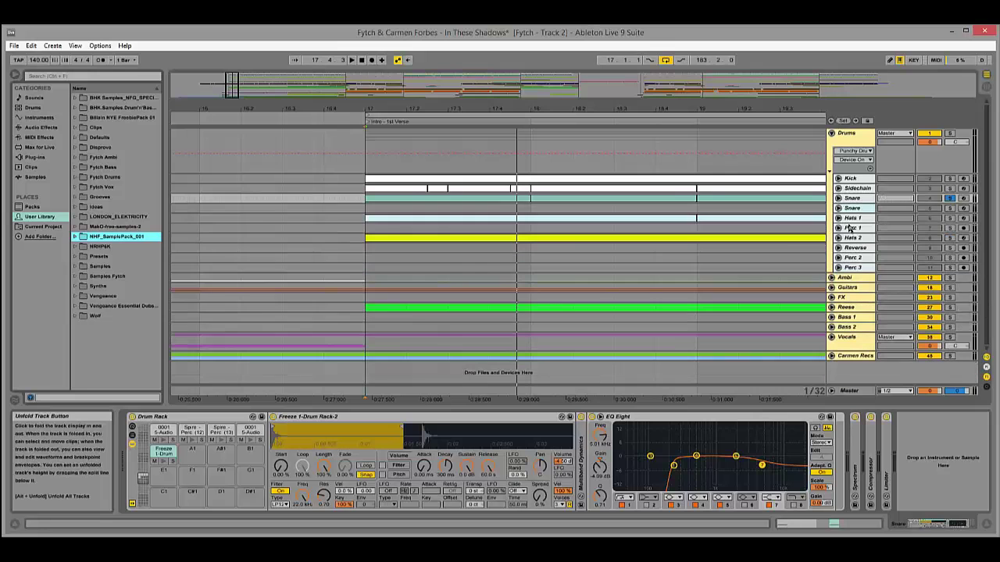
{"action": "left_click", "coordinate": [851, 209]}
{"action": "left_click_drag", "start_coordinate": [351, 109], "coordinate": [352, 68]}
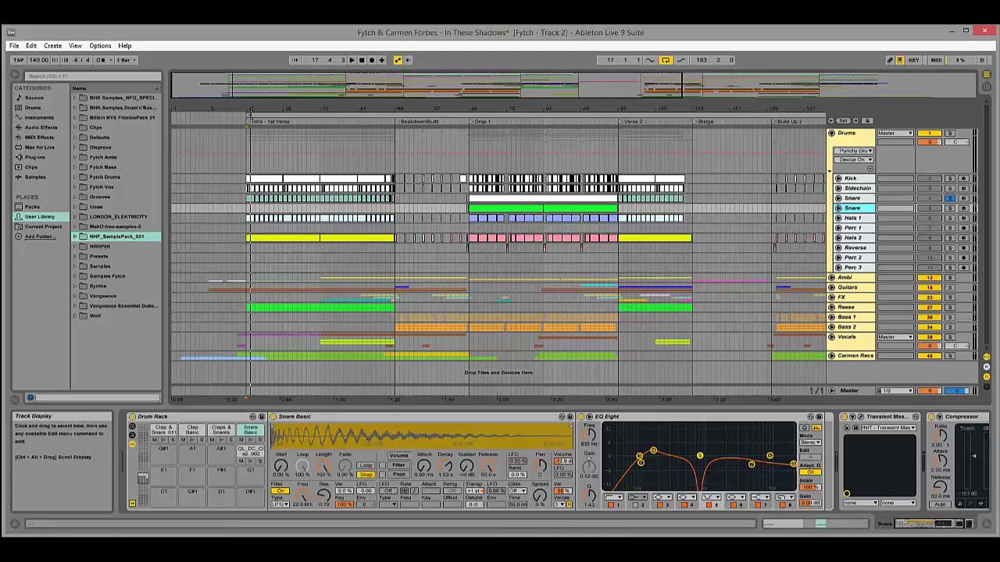
{"action": "left_click_drag", "start_coordinate": [253, 110], "coordinate": [248, 158]}
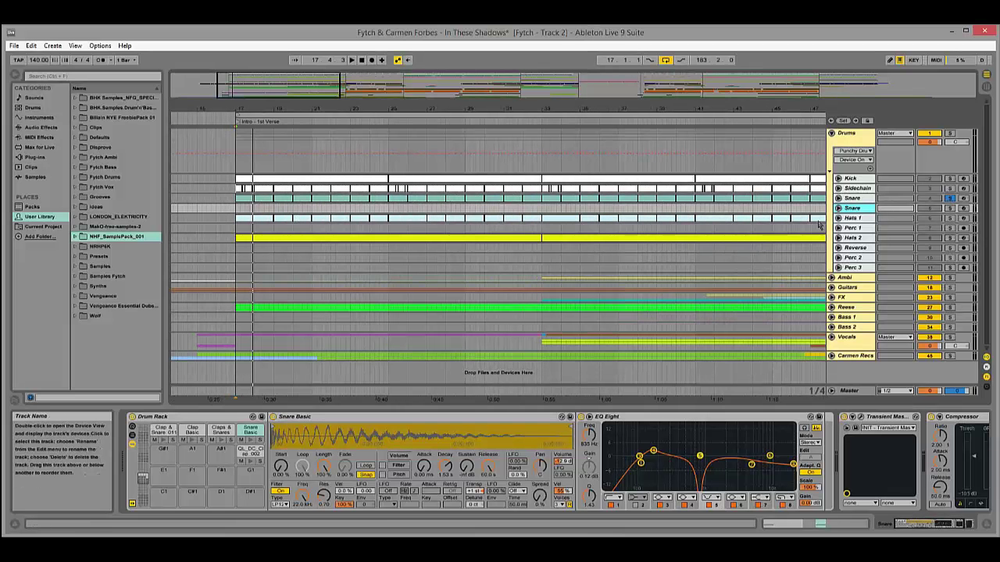
{"action": "left_click_drag", "start_coordinate": [322, 109], "coordinate": [322, 92]}
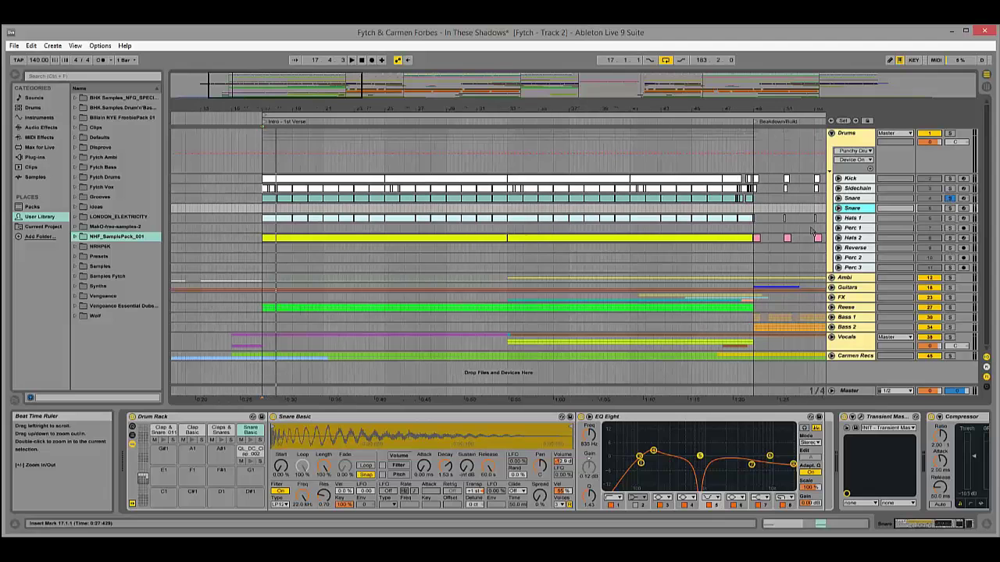
Show the Hats 1 device chain, and fold its Spire - Hat (2), iZotope Ozone 5 Imager and Auto Filter devices.
{"action": "left_click", "coordinate": [851, 218]}
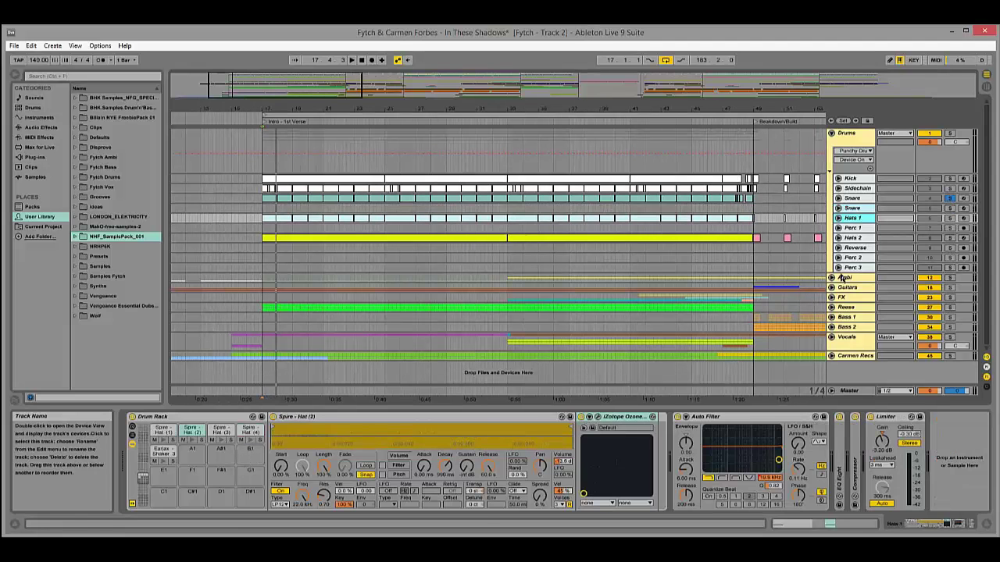
{"action": "double_click", "coordinate": [316, 416]}
{"action": "double_click", "coordinate": [311, 418]}
{"action": "double_click", "coordinate": [313, 418]}
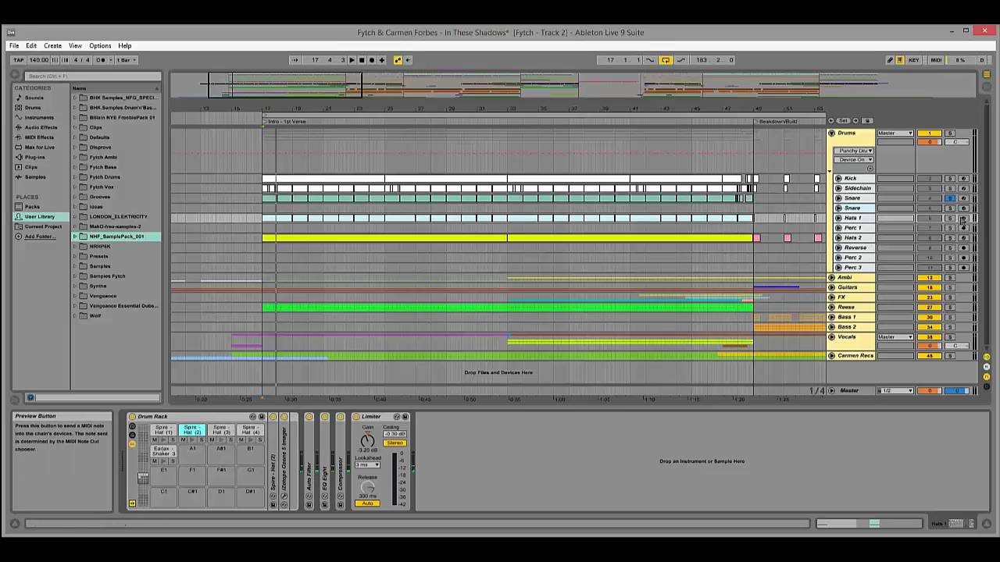
Preview the Spire - Hat (2) pad, solo and unfold Hats 1, and play it from bar 17.
{"action": "left_click", "coordinate": [191, 442]}
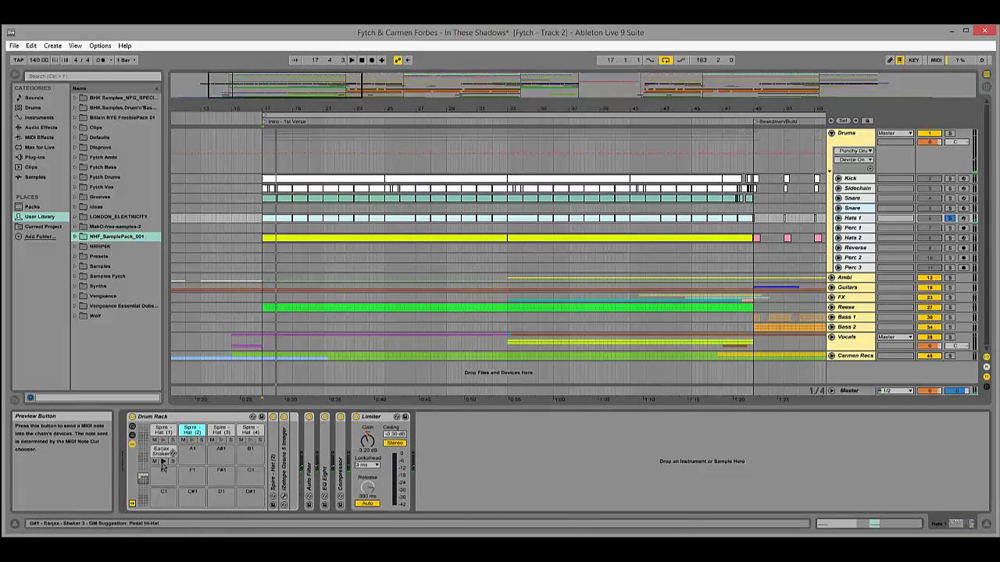
{"action": "left_click", "coordinate": [839, 218]}
{"action": "key", "text": "space"}
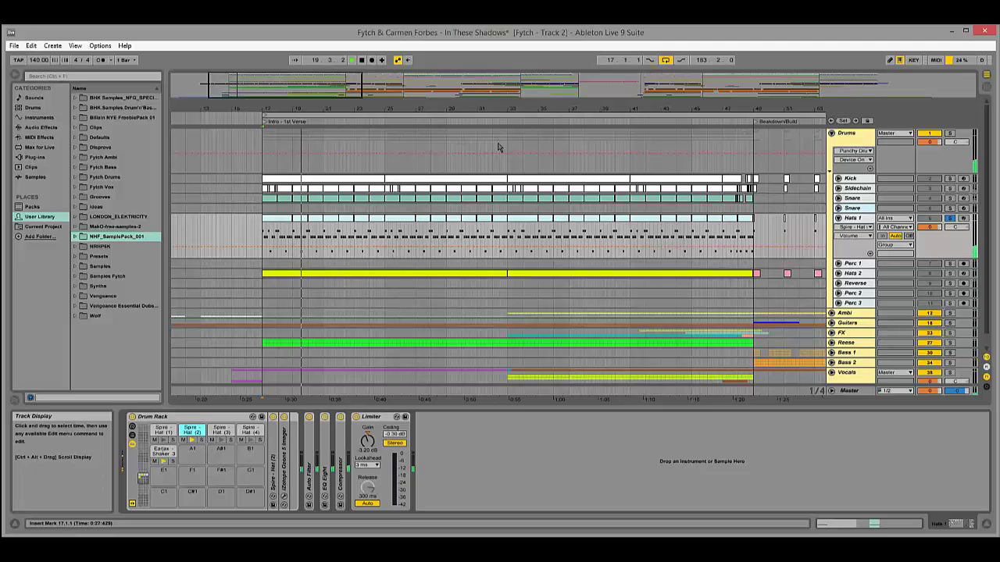
{"action": "key", "text": "space"}
Solo the Drums group and mute the Sidechain track, playing the drums from bar 17 before and after.
{"action": "left_click", "coordinate": [950, 134]}
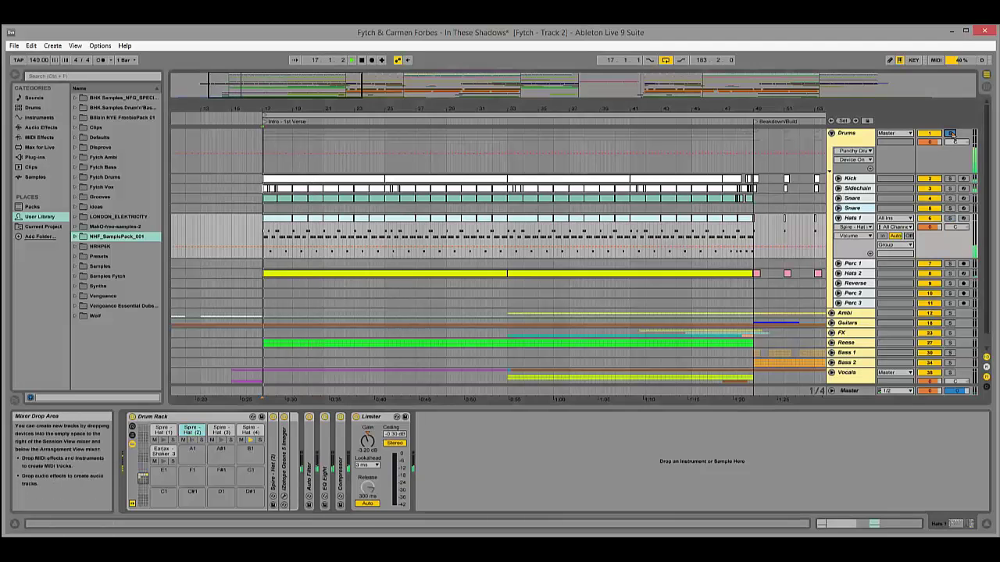
{"action": "key", "text": "space"}
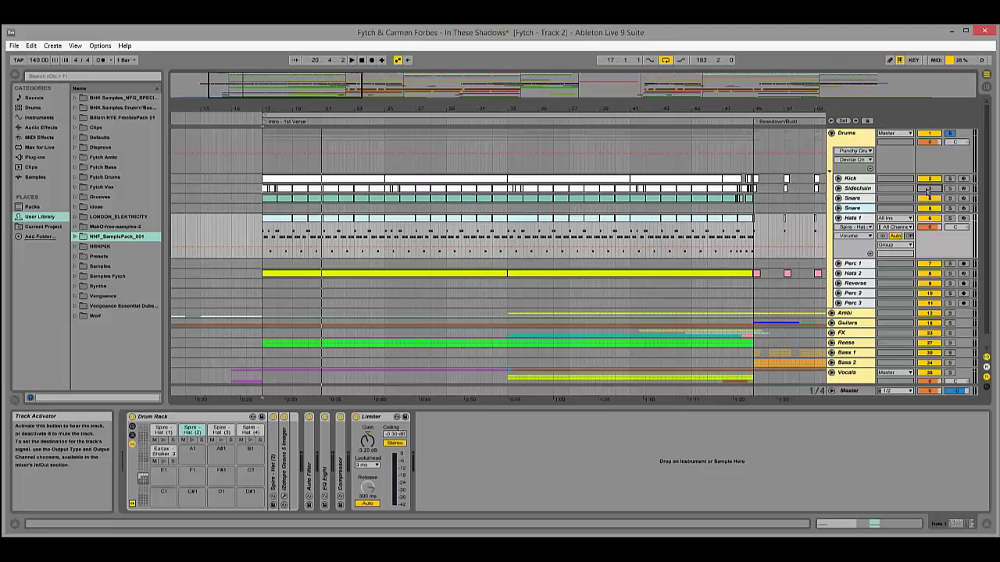
{"action": "key", "text": "space"}
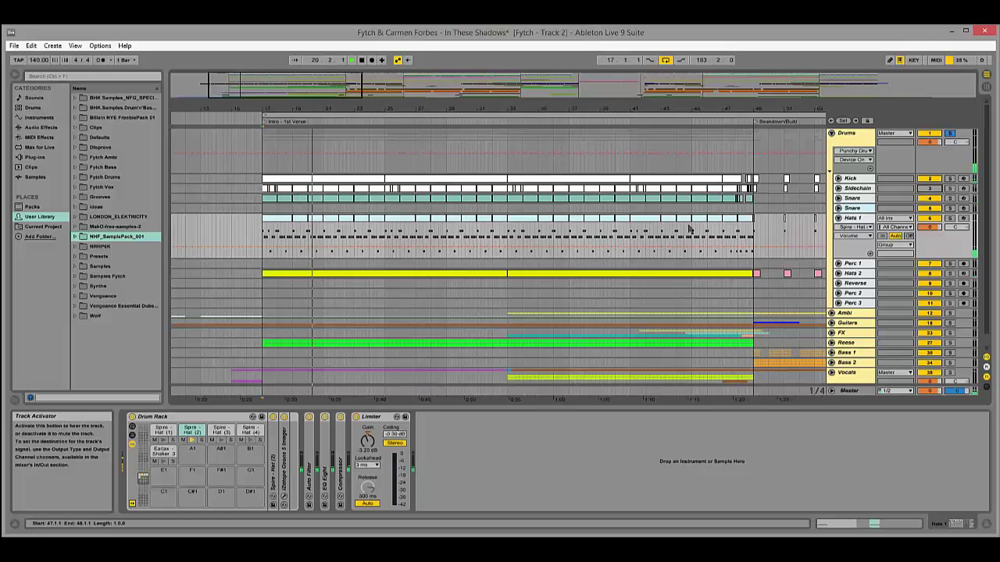
{"action": "key", "text": "space"}
Examine the Hats 1 pattern across the first verse, and highlight its opening two bars from 17.1.1 to 19.1.1.
{"action": "left_click_drag", "start_coordinate": [286, 109], "coordinate": [370, 281]}
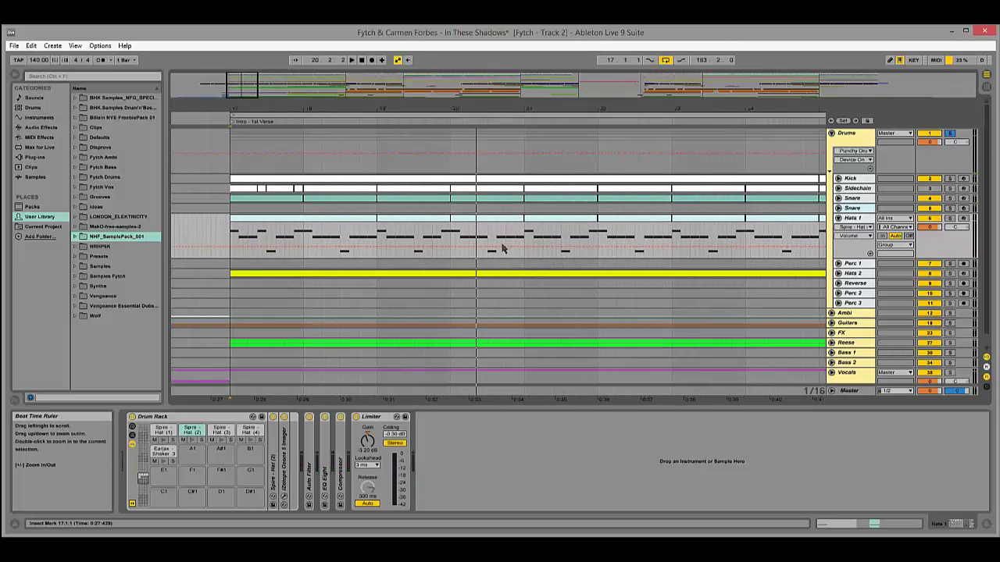
{"action": "key", "text": "ctrl+a"}
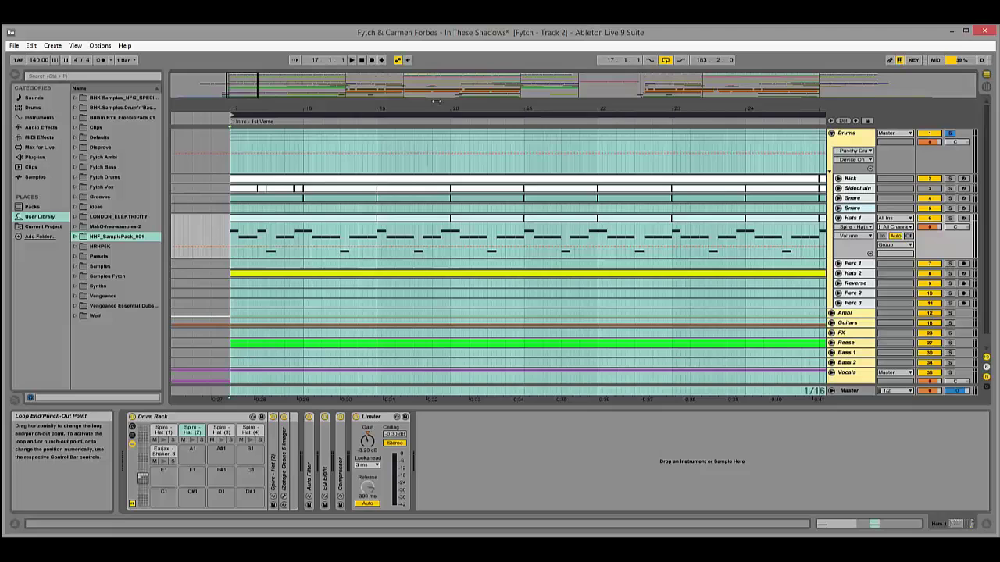
{"action": "left_click_drag", "start_coordinate": [436, 101], "coordinate": [457, 83]}
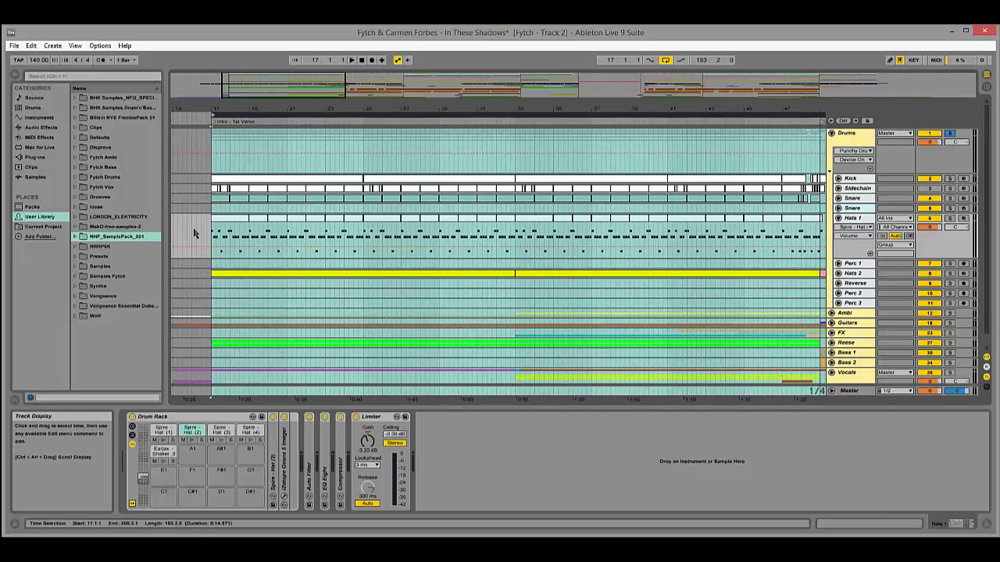
{"action": "left_click_drag", "start_coordinate": [212, 231], "coordinate": [243, 226]}
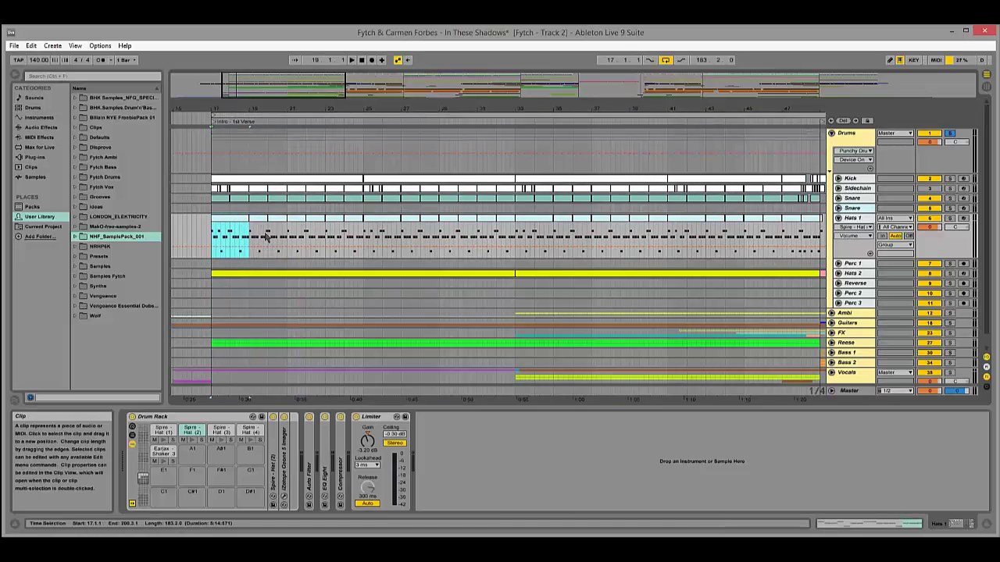
Unfold the Hats 2 track to show its notes, and select the track.
{"action": "left_click_drag", "start_coordinate": [238, 402], "coordinate": [272, 404]}
{"action": "left_click", "coordinate": [838, 273]}
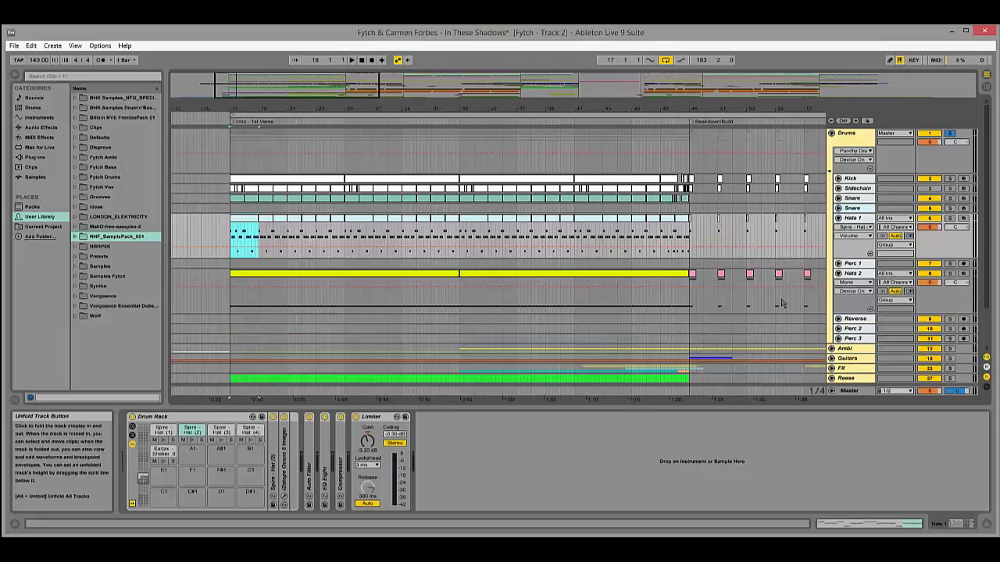
{"action": "left_click", "coordinate": [852, 273]}
Check the Perc 1 track across the whole arrangement, and delete it.
{"action": "left_click", "coordinate": [852, 263]}
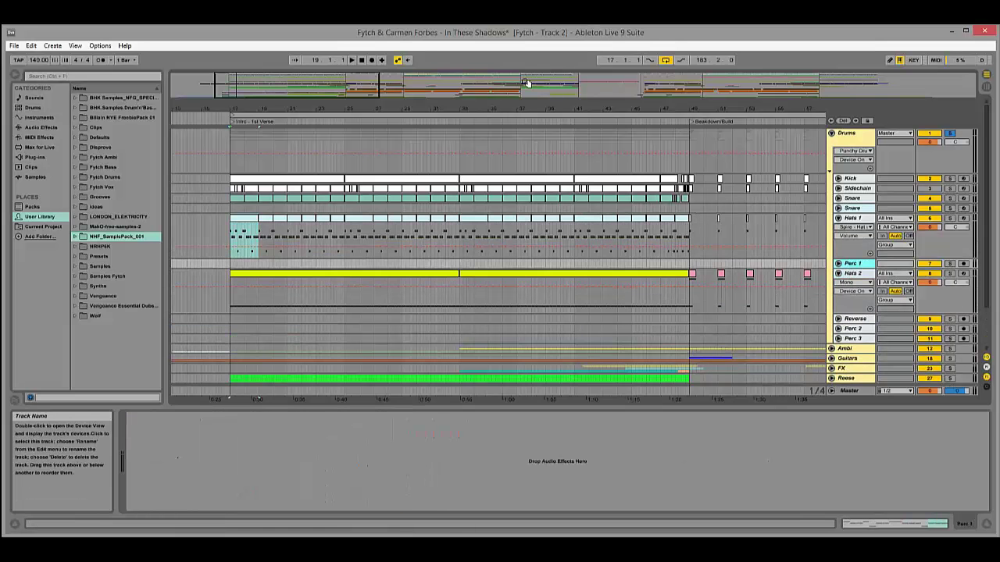
{"action": "left_click_drag", "start_coordinate": [226, 403], "coordinate": [224, 399]}
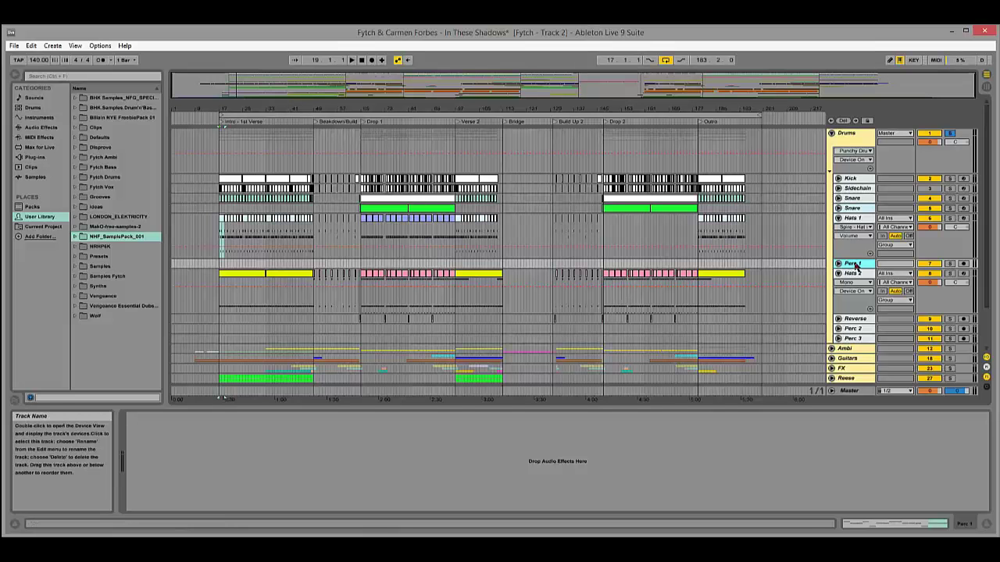
{"action": "key", "text": "Delete"}
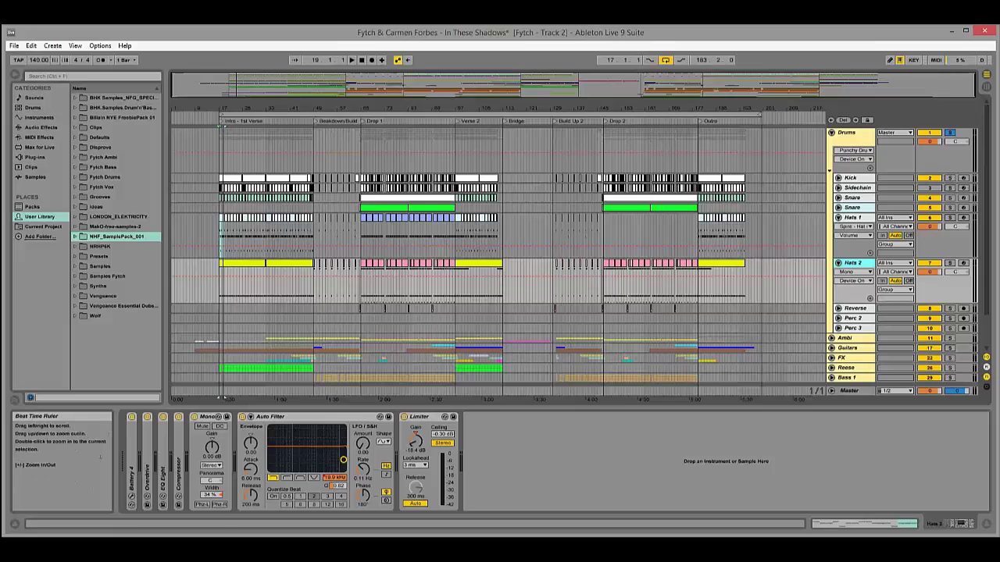
Solo the Hats 2 track and play it from bar 17.
{"action": "key", "text": "plus"}
{"action": "left_click", "coordinate": [949, 263]}
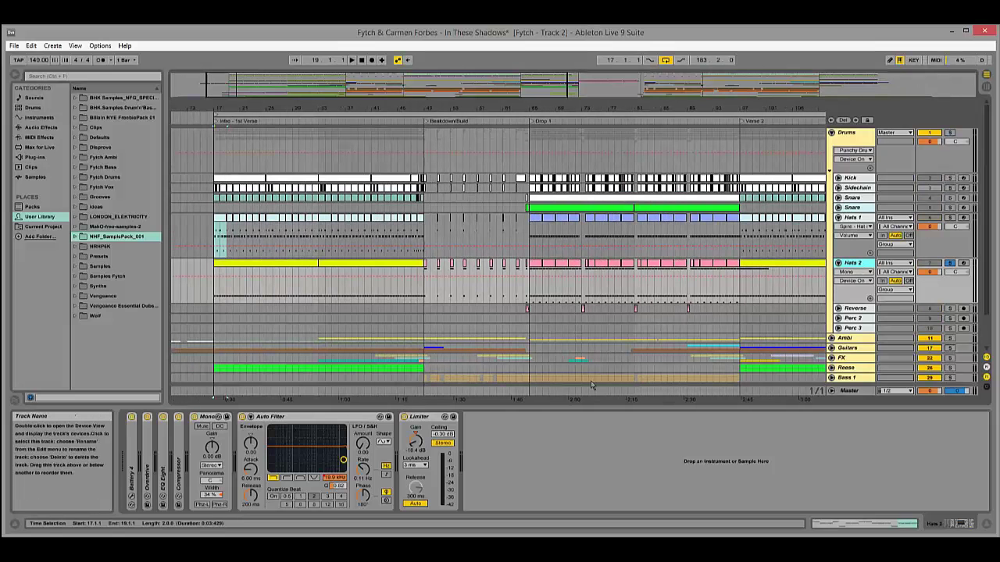
{"action": "key", "text": "space"}
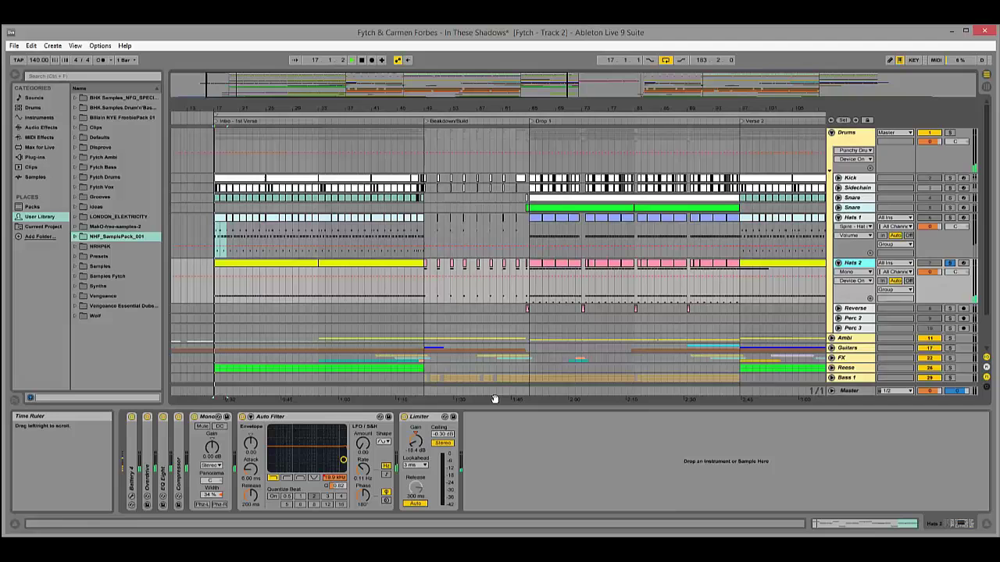
View the Garage LE Kit in the Hats 2 track's Battery 4 window, and highlight the track's second first-verse clip.
{"action": "double_click", "coordinate": [132, 468]}
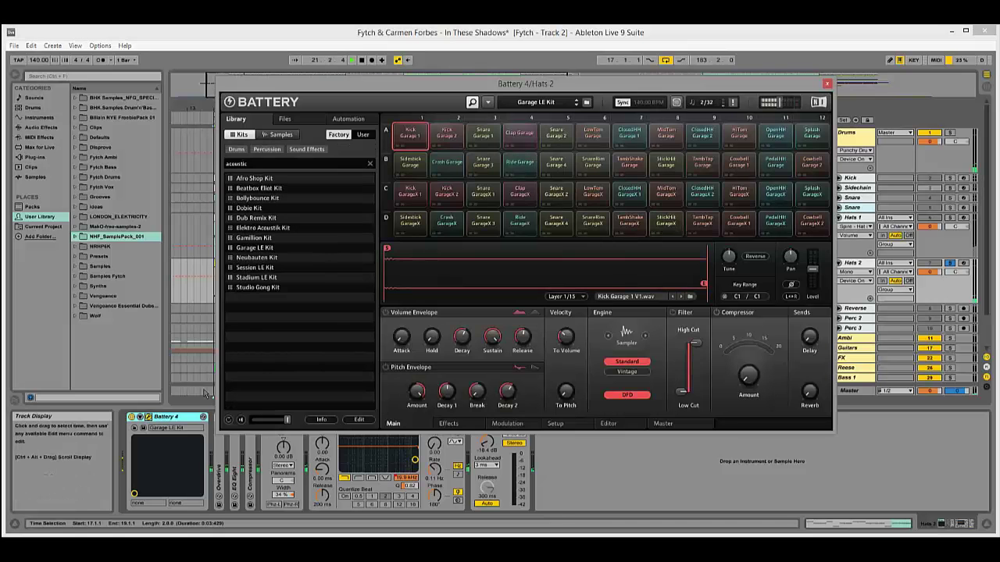
{"action": "left_click_drag", "start_coordinate": [329, 84], "coordinate": [243, 70]}
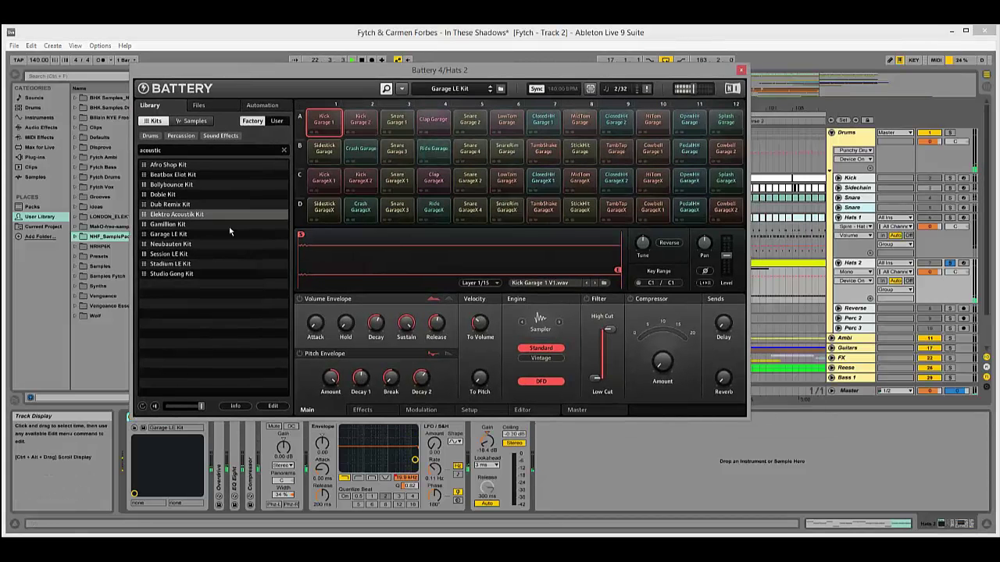
{"action": "left_click", "coordinate": [741, 70]}
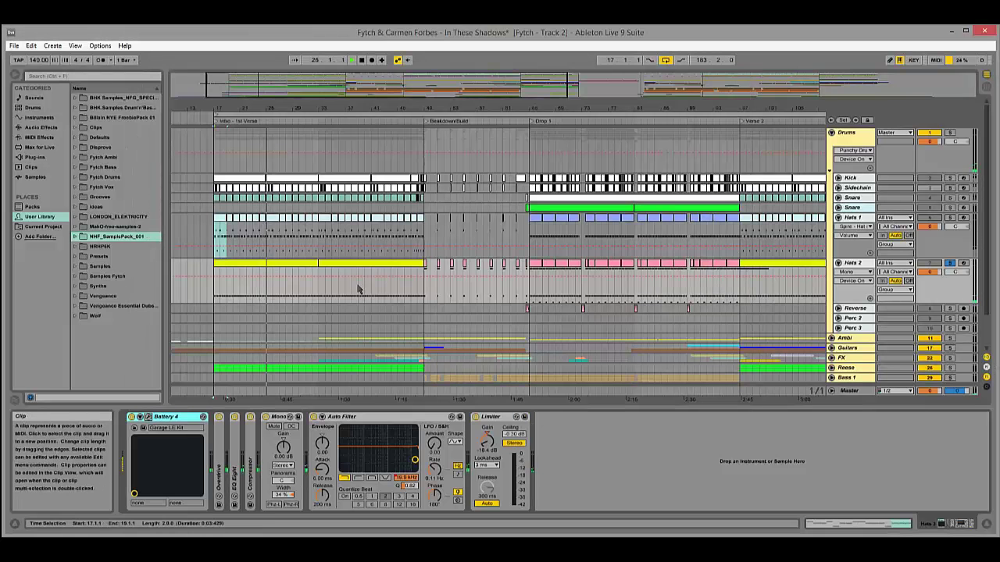
{"action": "left_click", "coordinate": [292, 274]}
{"action": "left_click", "coordinate": [380, 274]}
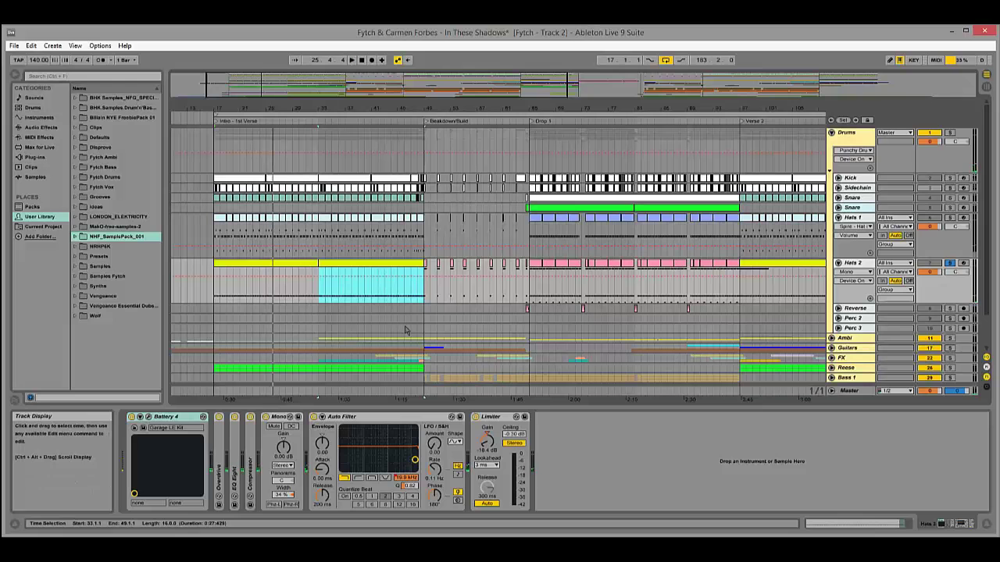
Unfold the Overdrive, EQ Eight and Compressor devices on Hats 2, and point out the Overdrive and EQ Eight settings.
{"action": "left_click", "coordinate": [220, 467]}
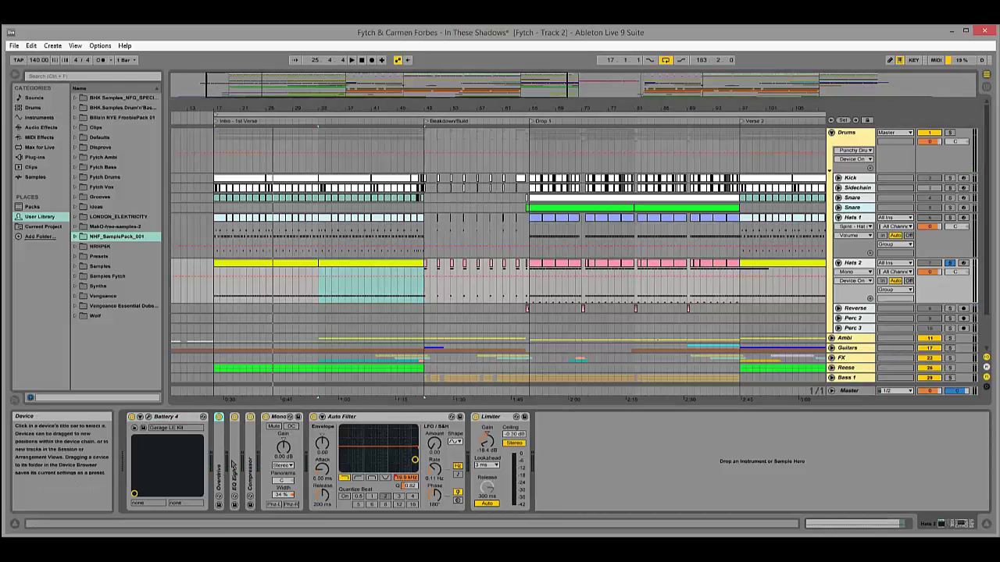
{"action": "double_click", "coordinate": [220, 467]}
{"action": "double_click", "coordinate": [286, 465]}
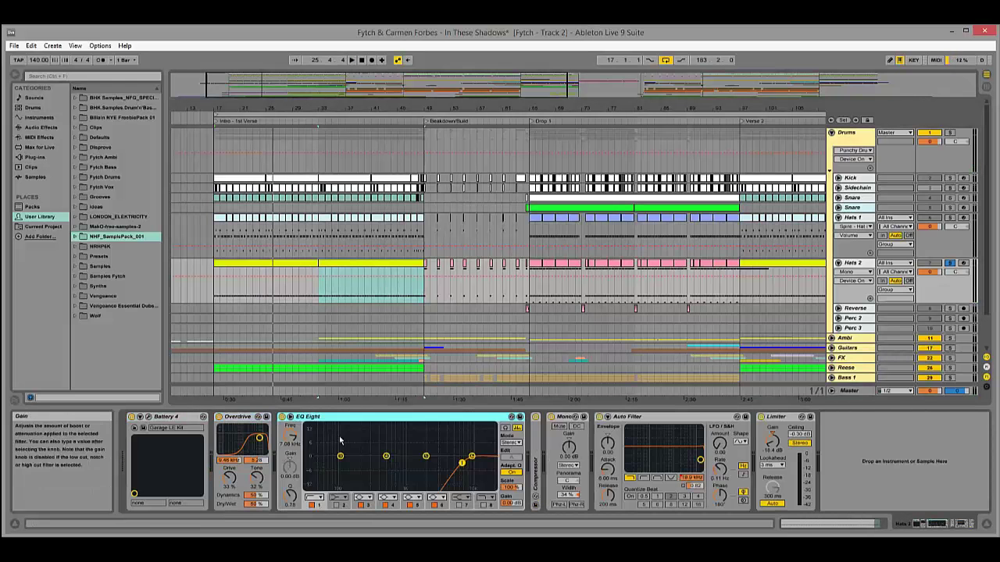
{"action": "double_click", "coordinate": [535, 468]}
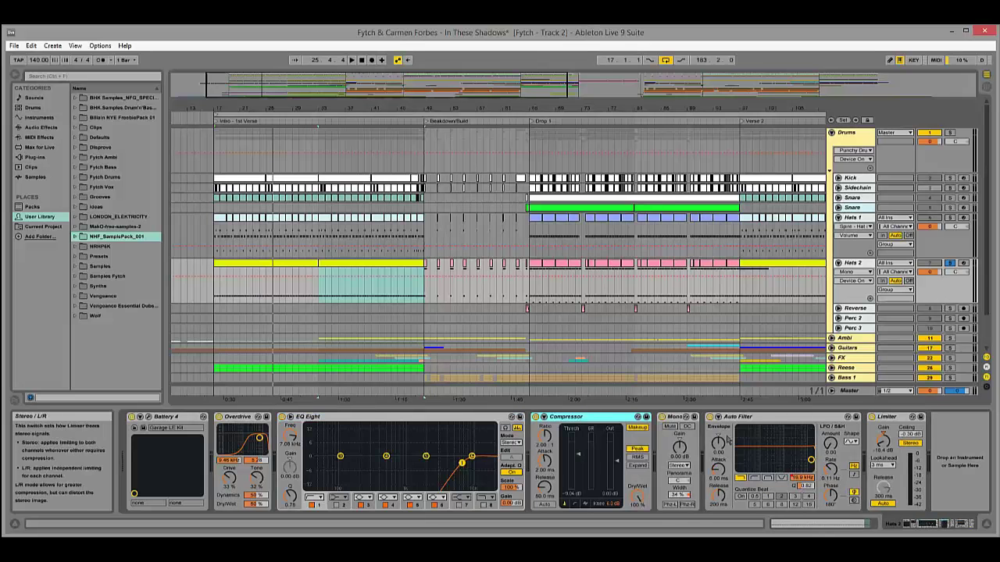
{"action": "left_click", "coordinate": [229, 418]}
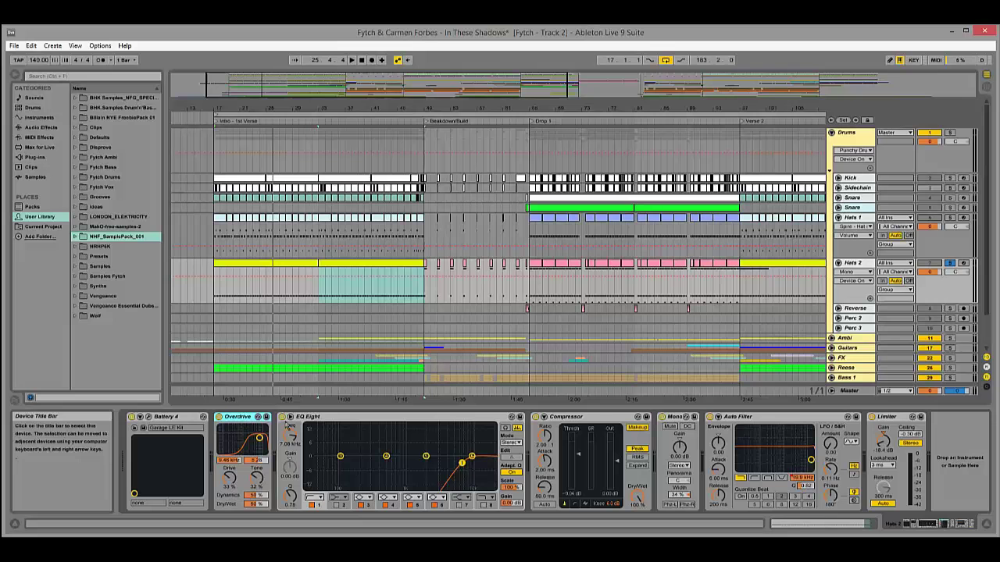
{"action": "left_click", "coordinate": [472, 491]}
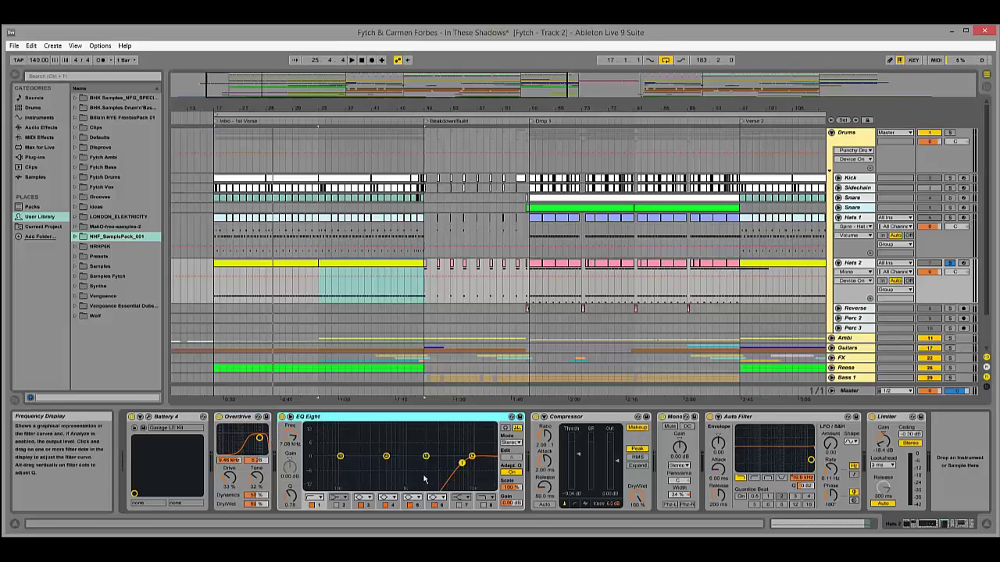
Play the soloed Hats 2 track from bar 17, and point out its Compressor and Mono devices.
{"action": "key", "text": "space"}
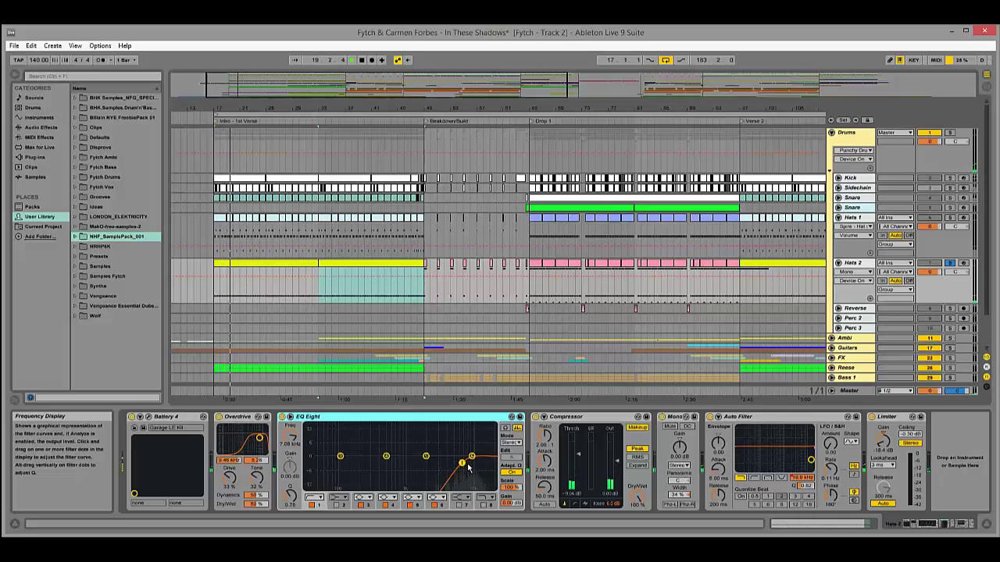
{"action": "left_click", "coordinate": [598, 435]}
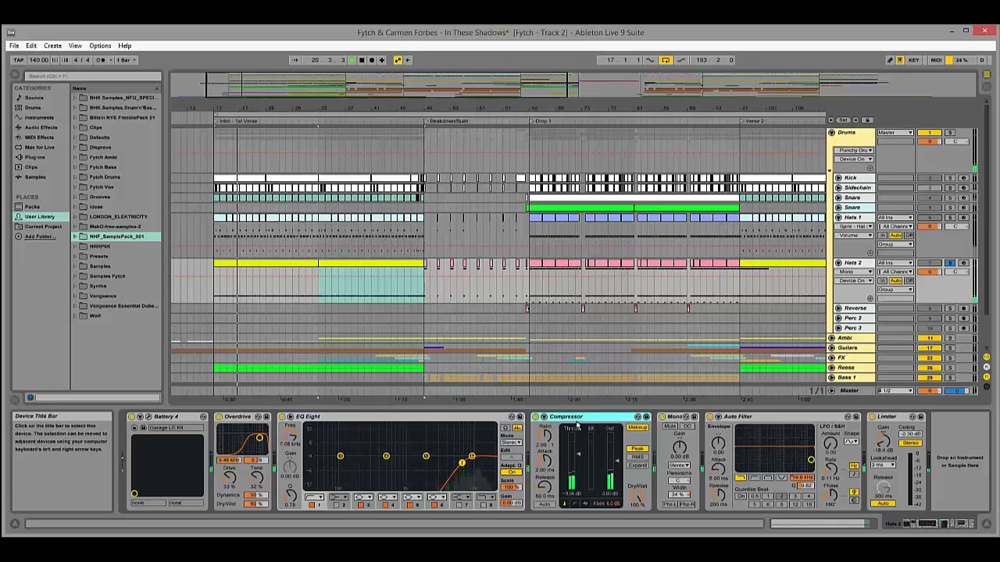
{"action": "left_click", "coordinate": [682, 418]}
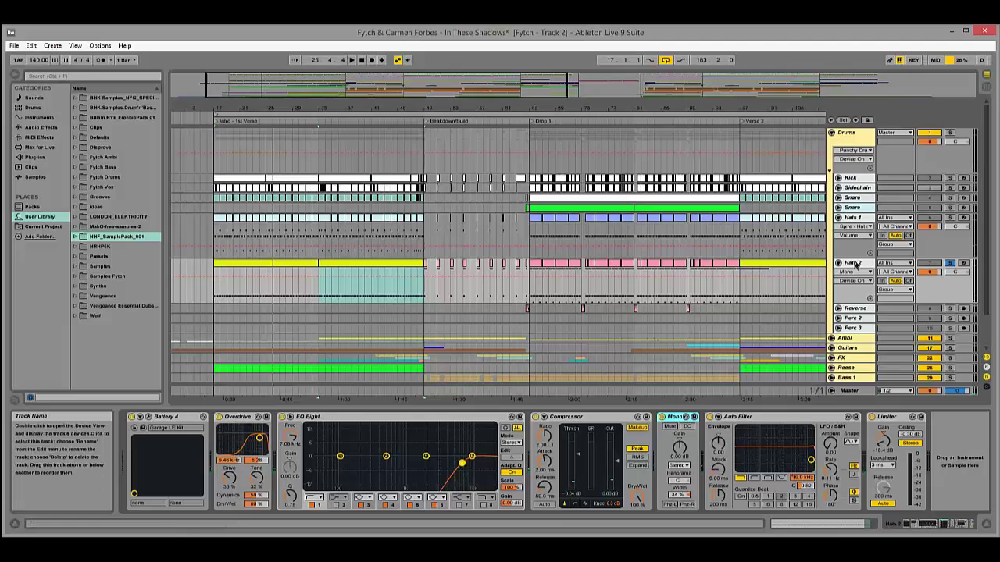
Fold the Hats 1 and Hats 2 tracks, and display the Hats 1 track's device chain.
{"action": "left_click", "coordinate": [838, 262]}
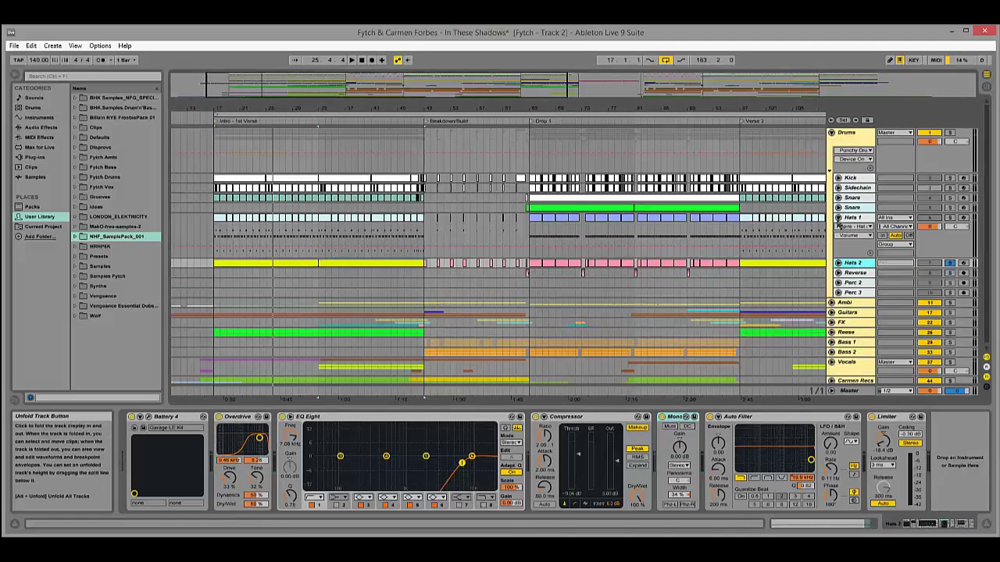
{"action": "left_click", "coordinate": [838, 217]}
{"action": "left_click", "coordinate": [838, 227]}
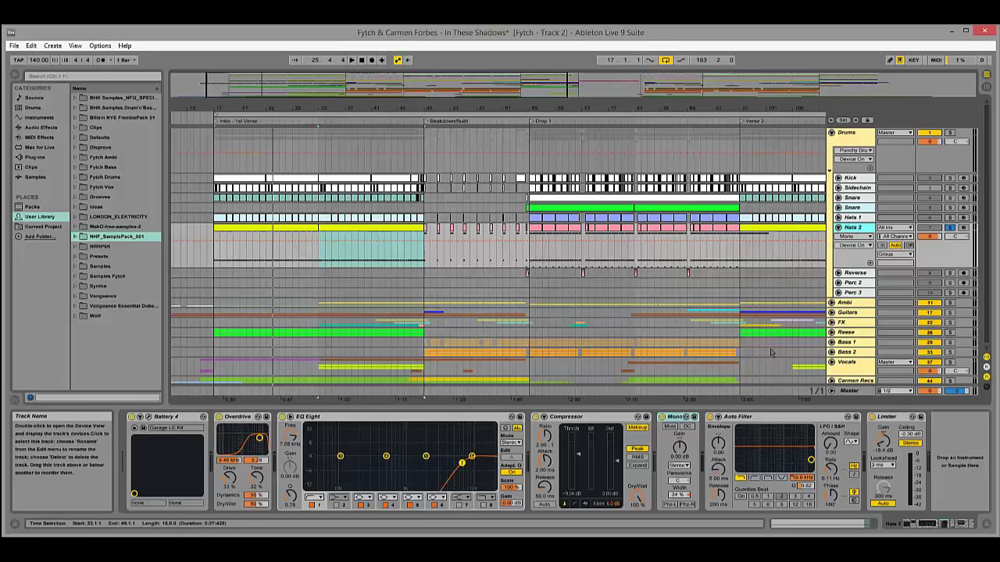
{"action": "scroll", "coordinate": [620, 316], "scroll_direction": "down", "scroll_amount": 1}
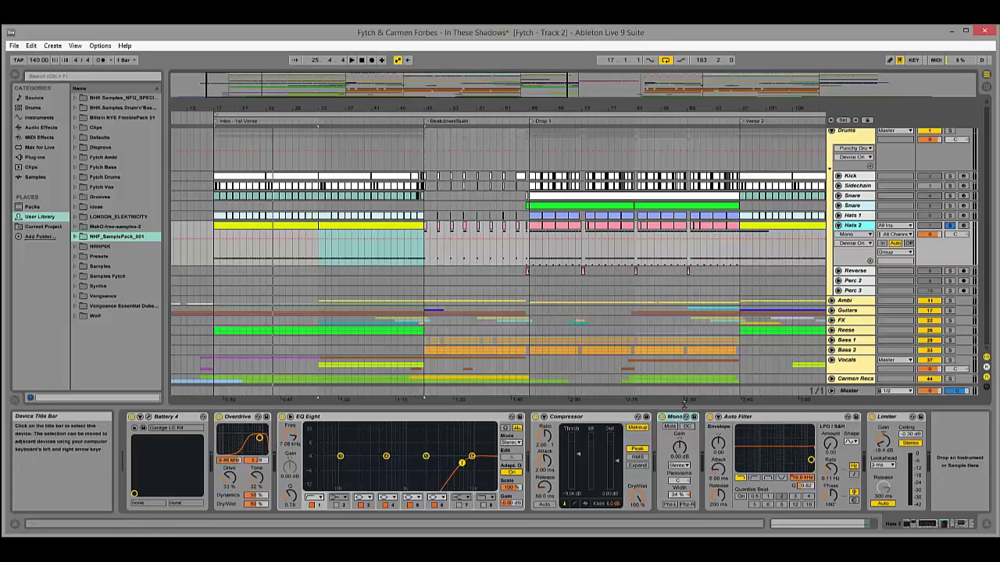
{"action": "scroll", "coordinate": [781, 313], "scroll_direction": "up", "scroll_amount": 1}
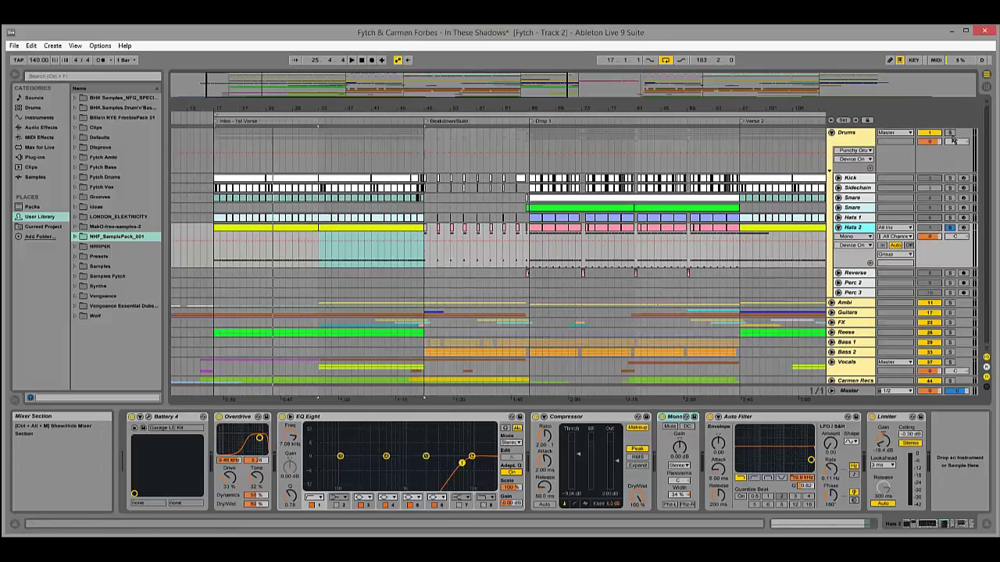
{"action": "left_click", "coordinate": [852, 217]}
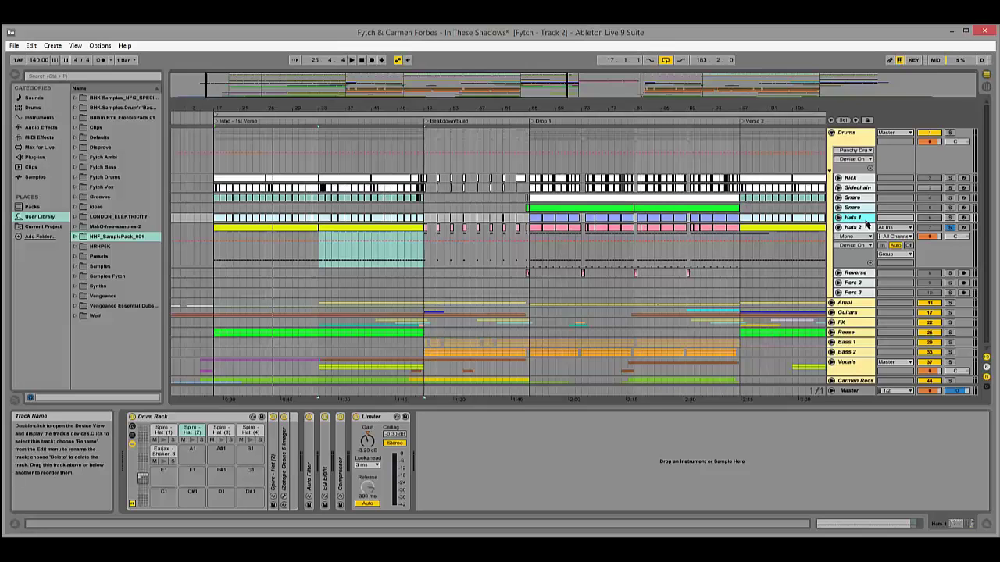
{"action": "left_click", "coordinate": [839, 227]}
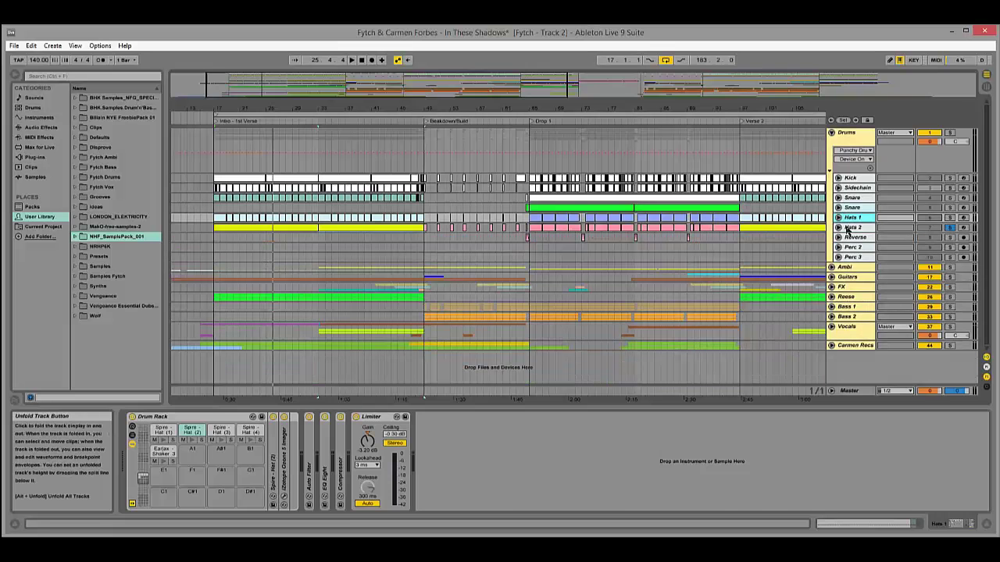
Select the Hats 2 and Reverse tracks in turn to compare them, ending on Reverse.
{"action": "left_click", "coordinate": [852, 227]}
{"action": "left_click", "coordinate": [854, 237]}
{"action": "left_click", "coordinate": [851, 227]}
{"action": "left_click", "coordinate": [853, 238]}
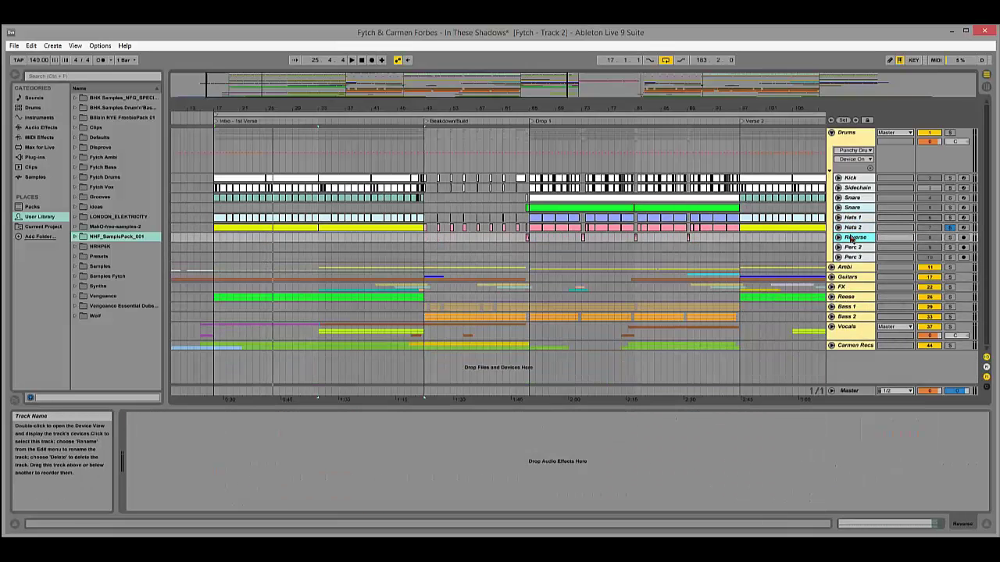
{"action": "left_click", "coordinate": [852, 227]}
{"action": "left_click", "coordinate": [853, 237]}
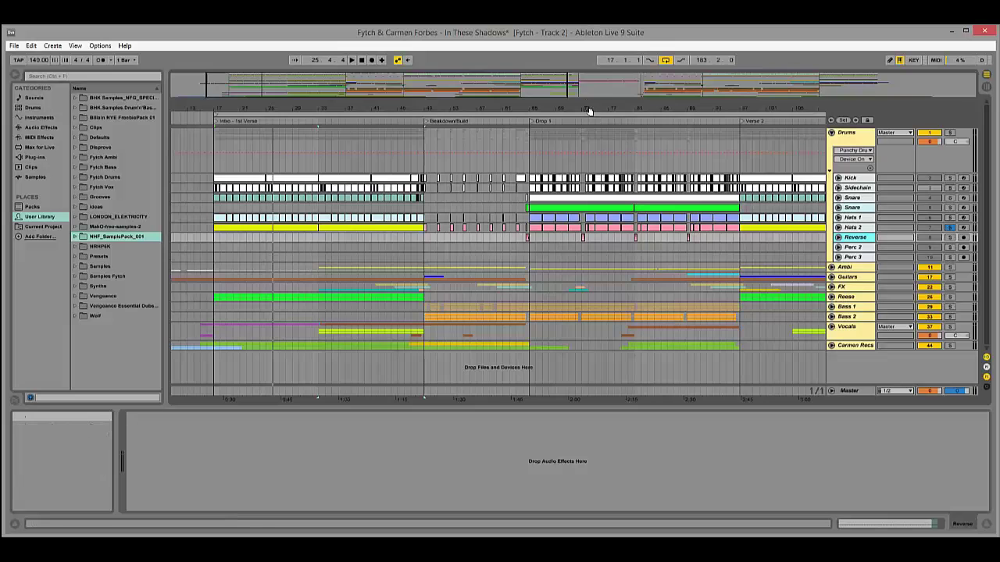
Move the loop start to bar 64 just before Drop 1, and play the Reverse track soloed.
{"action": "key", "text": "minus"}
{"action": "left_click_drag", "start_coordinate": [316, 117], "coordinate": [461, 118]}
{"action": "key", "text": "plus"}
{"action": "key", "text": "plus"}
{"action": "key", "text": "plus"}
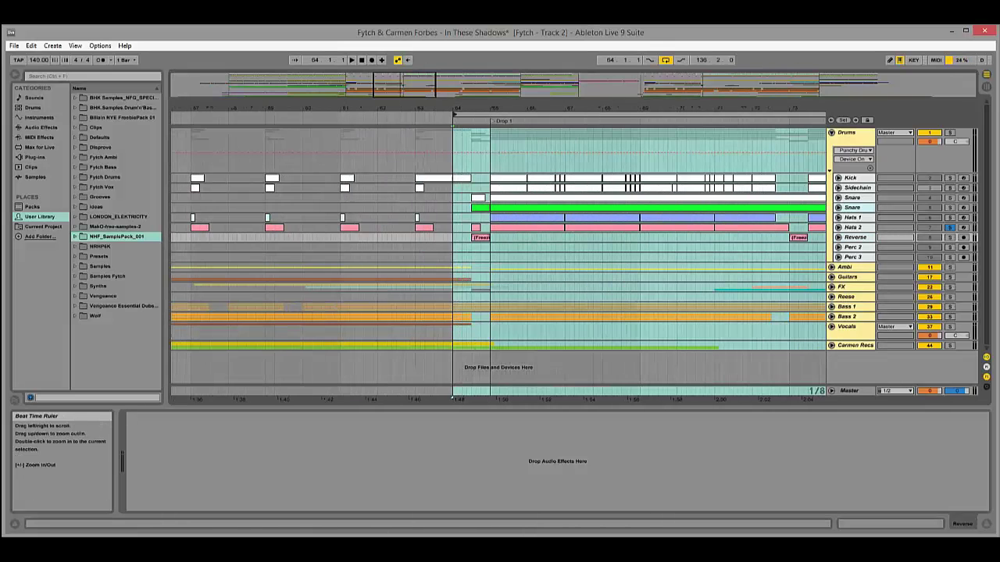
{"action": "key", "text": "space"}
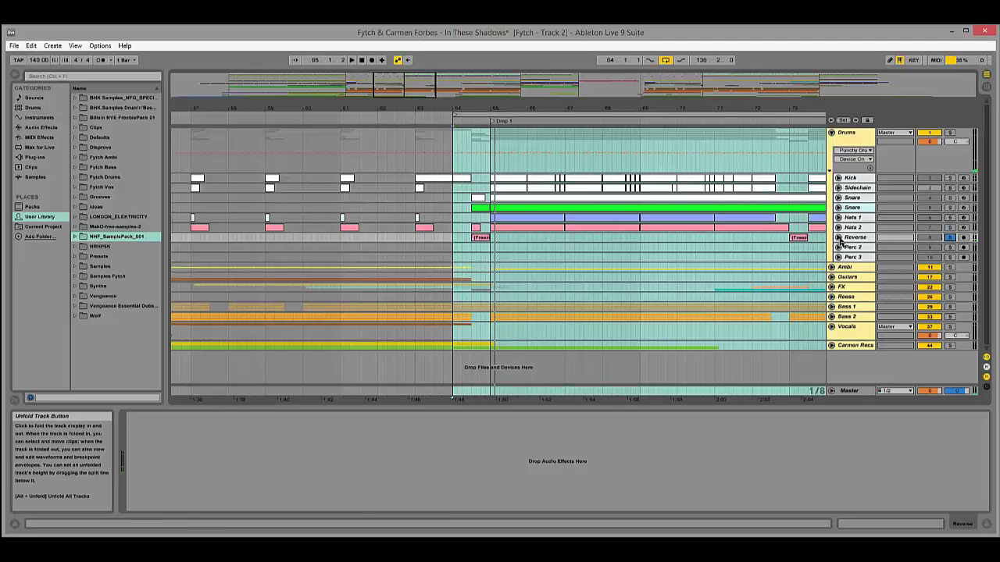
Unfold the Reverse and Hats 2 tracks, inspect the reversed clip leading into Drop 1, and replay it soloed.
{"action": "left_click", "coordinate": [839, 237]}
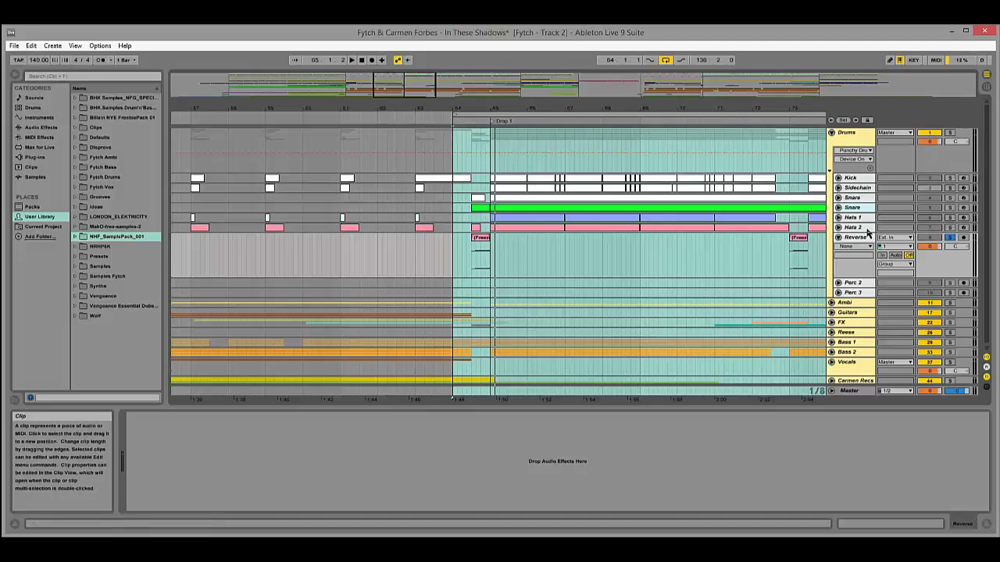
{"action": "left_click", "coordinate": [838, 227]}
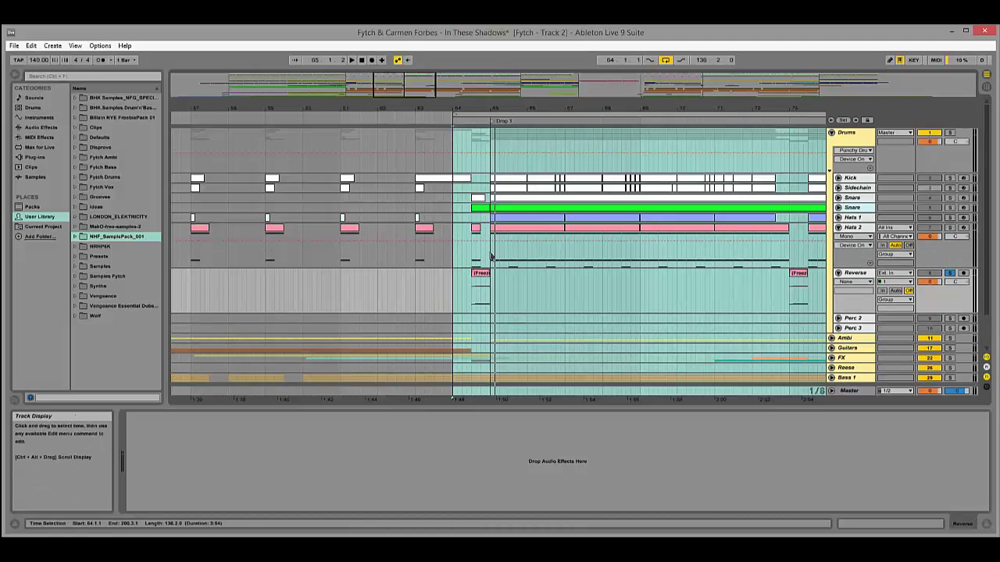
{"action": "scroll", "coordinate": [493, 257], "scroll_direction": "up", "scroll_amount": 5}
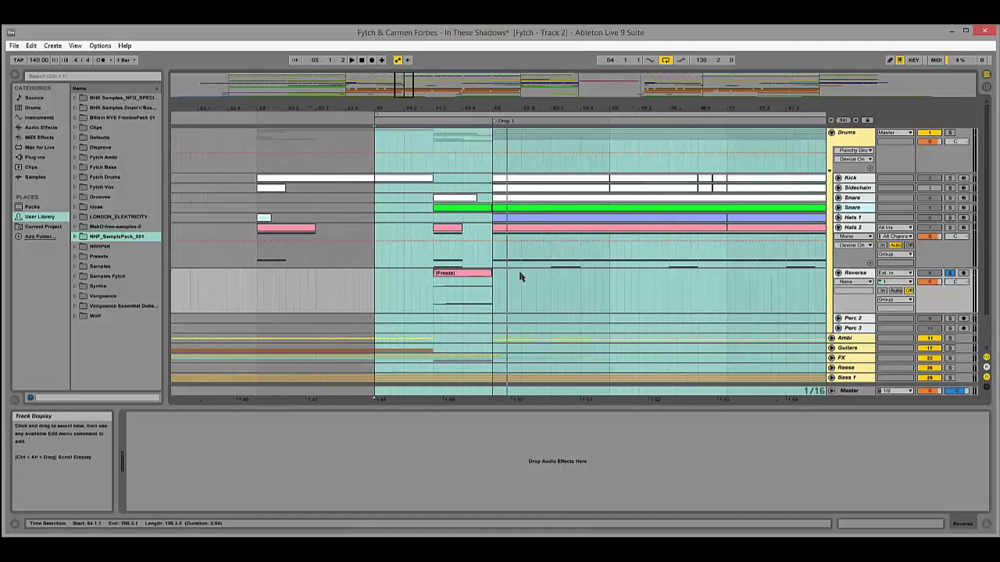
{"action": "left_click", "coordinate": [558, 244]}
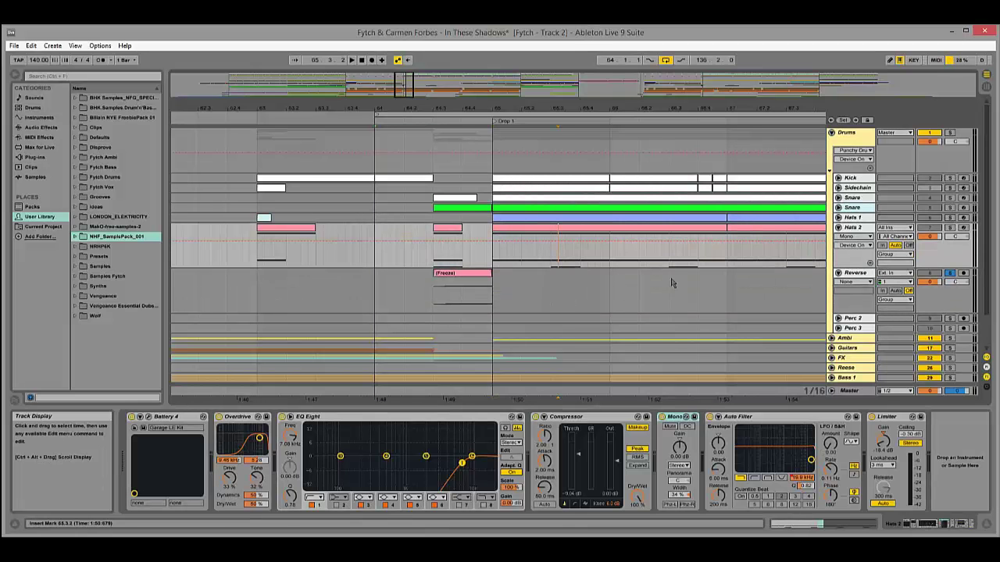
{"action": "key", "text": "space"}
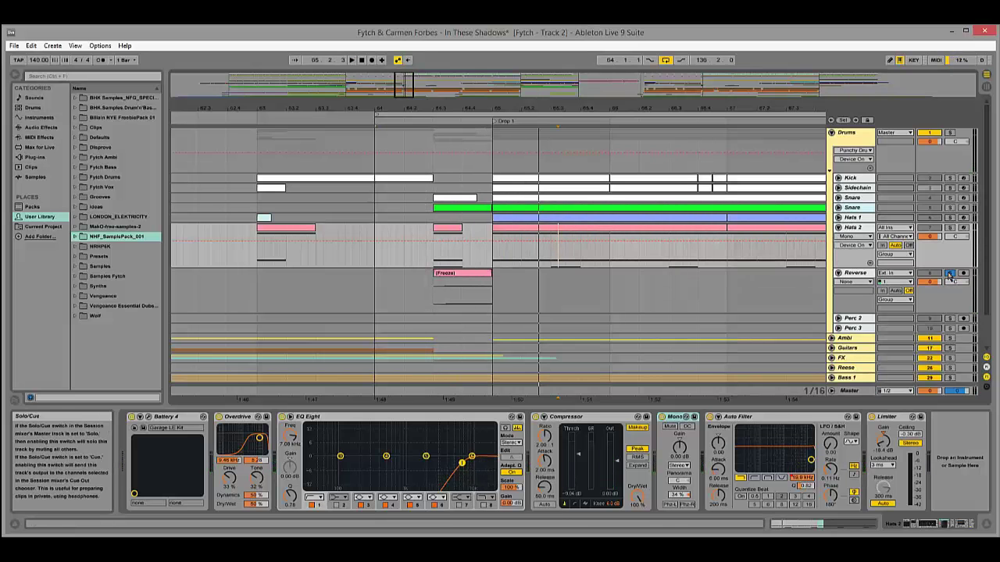
Unsolo the Reverse track, unfold Sidechain, and play the full mix from bar 64 through the start of Drop 1.
{"action": "left_click", "coordinate": [950, 274]}
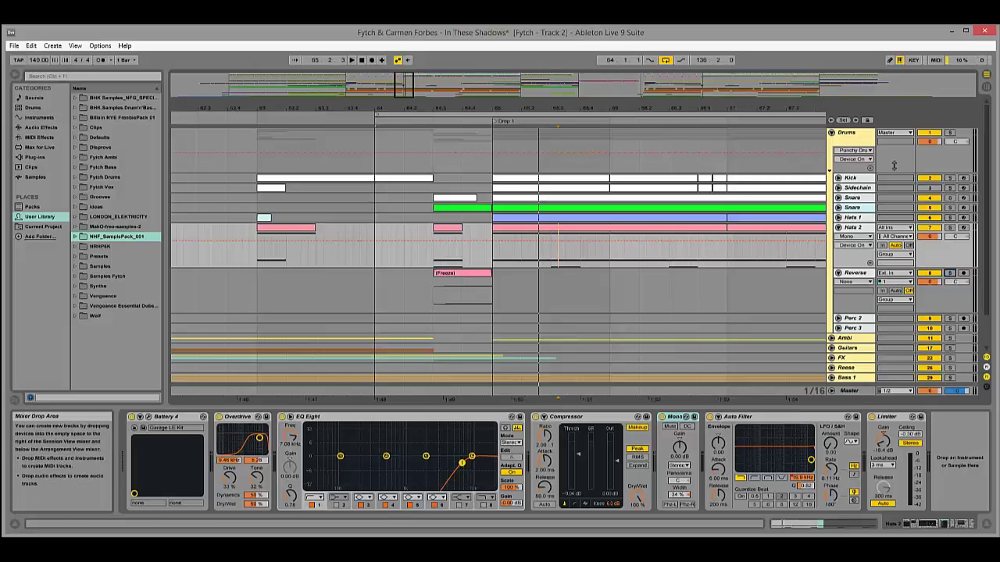
{"action": "key", "text": "space"}
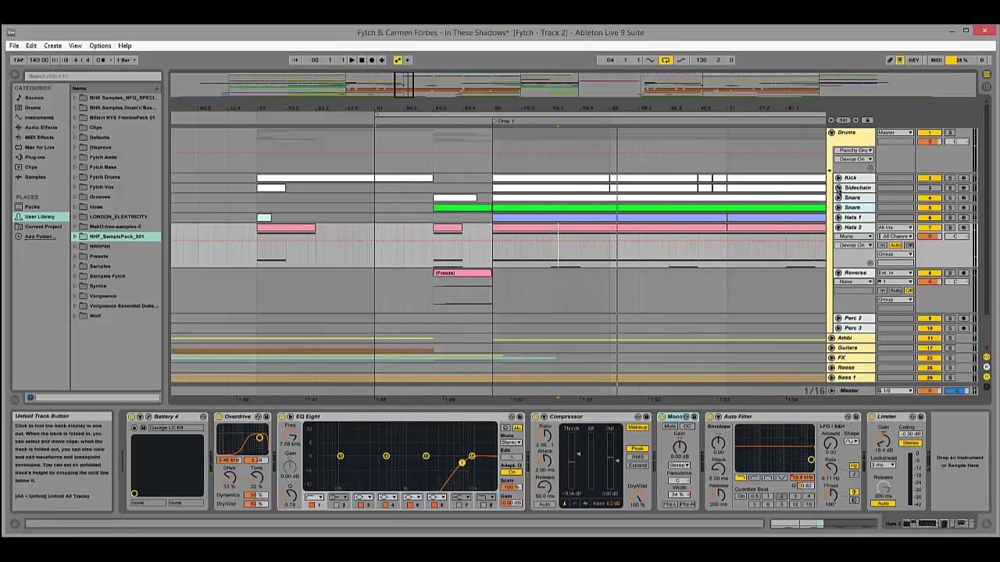
{"action": "left_click", "coordinate": [838, 188]}
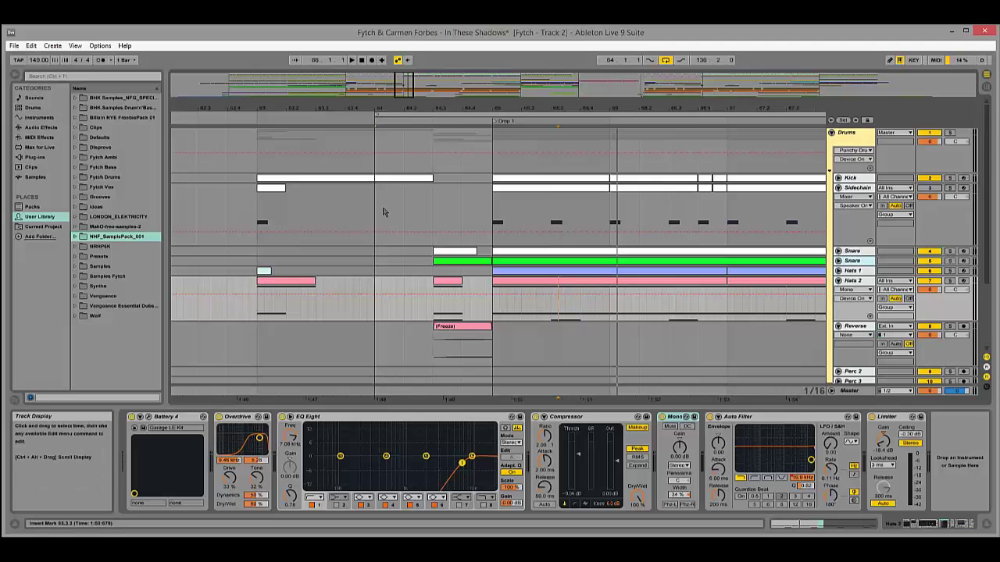
{"action": "scroll", "coordinate": [387, 211], "scroll_direction": "down", "scroll_amount": 3}
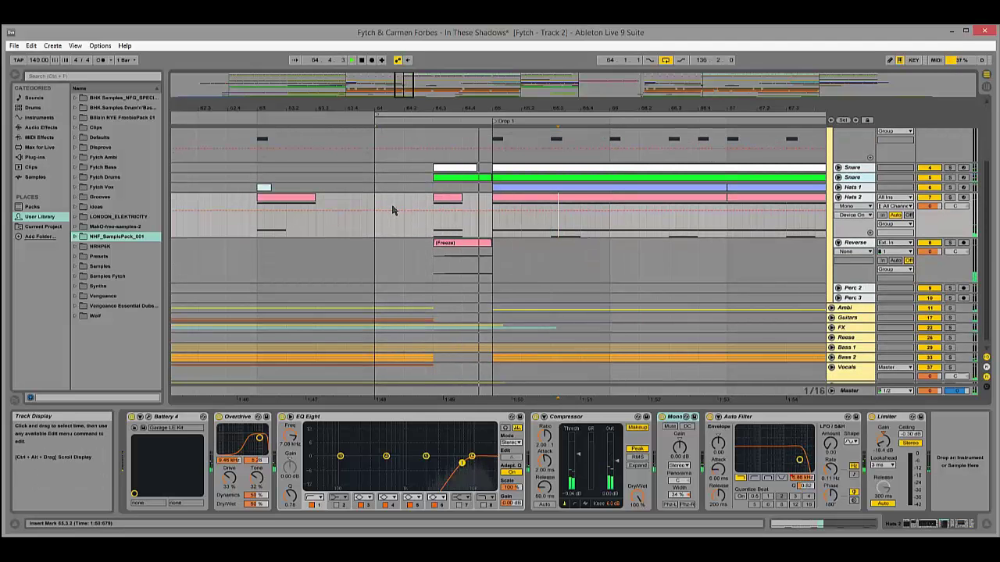
{"action": "left_click_drag", "start_coordinate": [447, 118], "coordinate": [449, 86]}
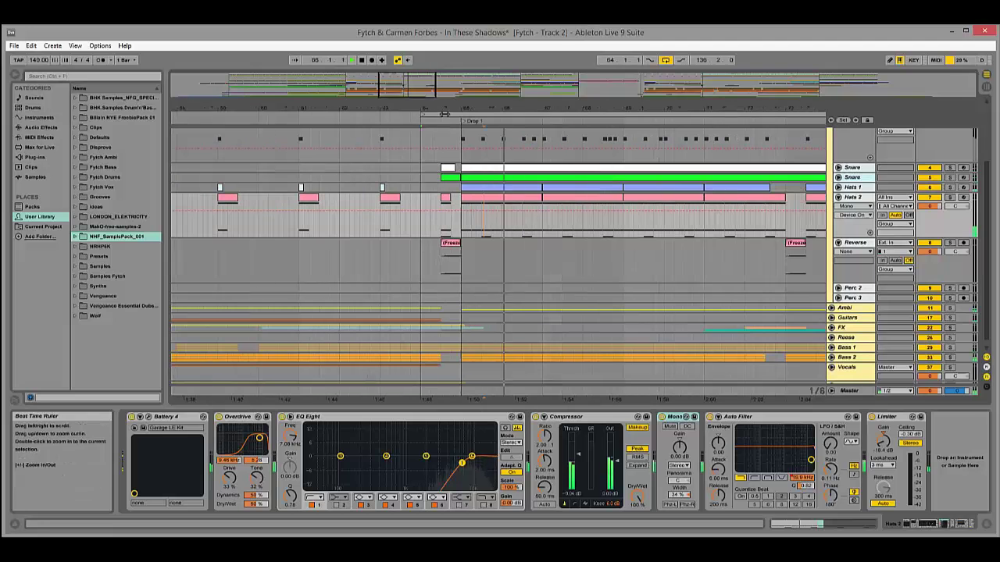
{"action": "left_click", "coordinate": [781, 119]}
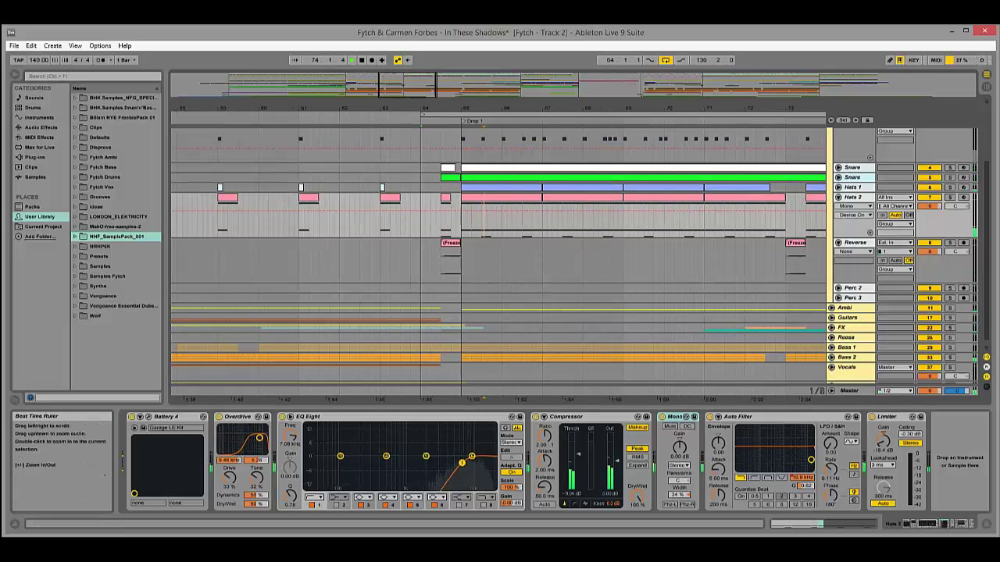
Move the loop start back to bar 17, hide the device view, and fold the Reverse track.
{"action": "left_click_drag", "start_coordinate": [780, 119], "coordinate": [777, 97]}
{"action": "left_click_drag", "start_coordinate": [553, 107], "coordinate": [239, 115]}
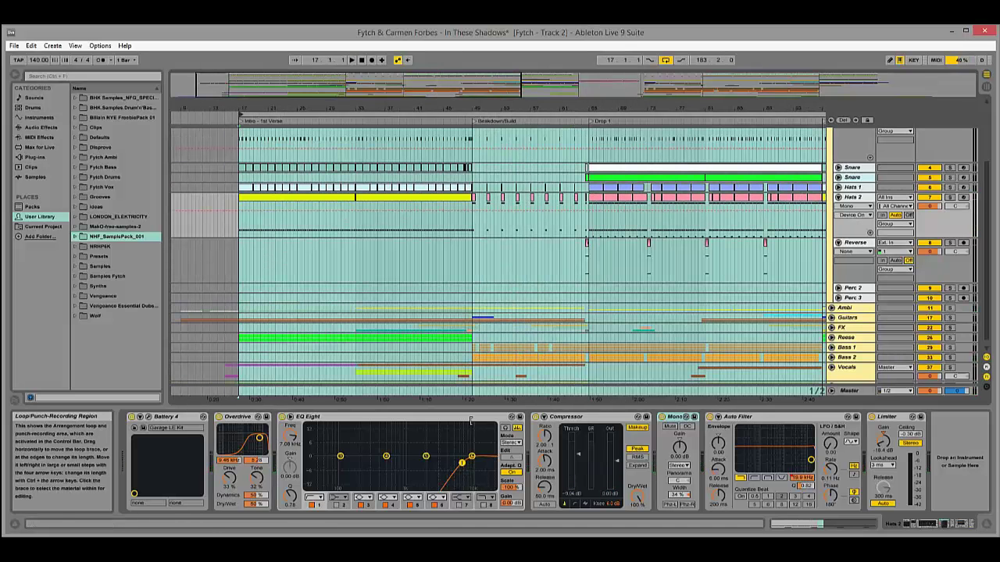
{"action": "key", "text": "ctrl+alt+l"}
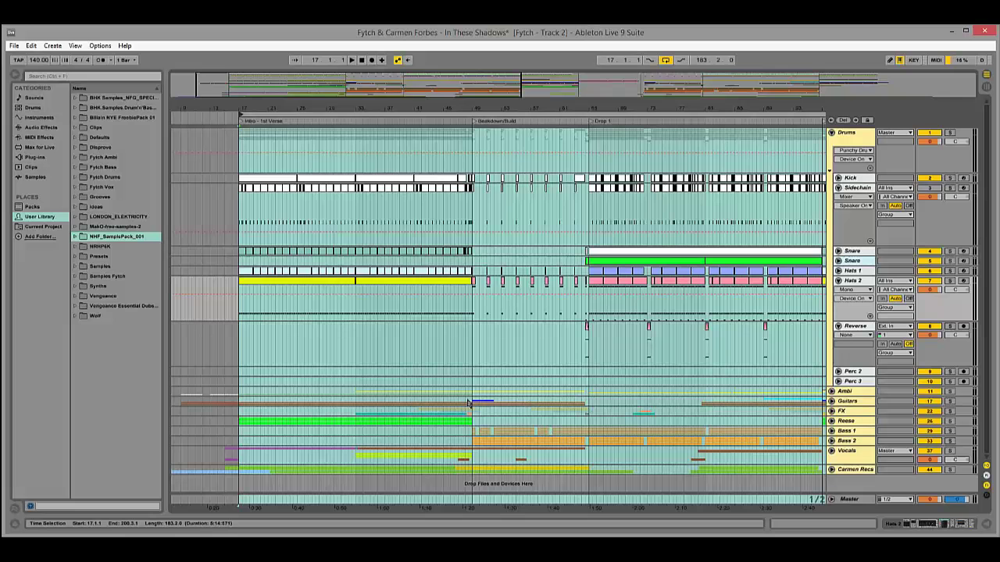
{"action": "left_click", "coordinate": [646, 348]}
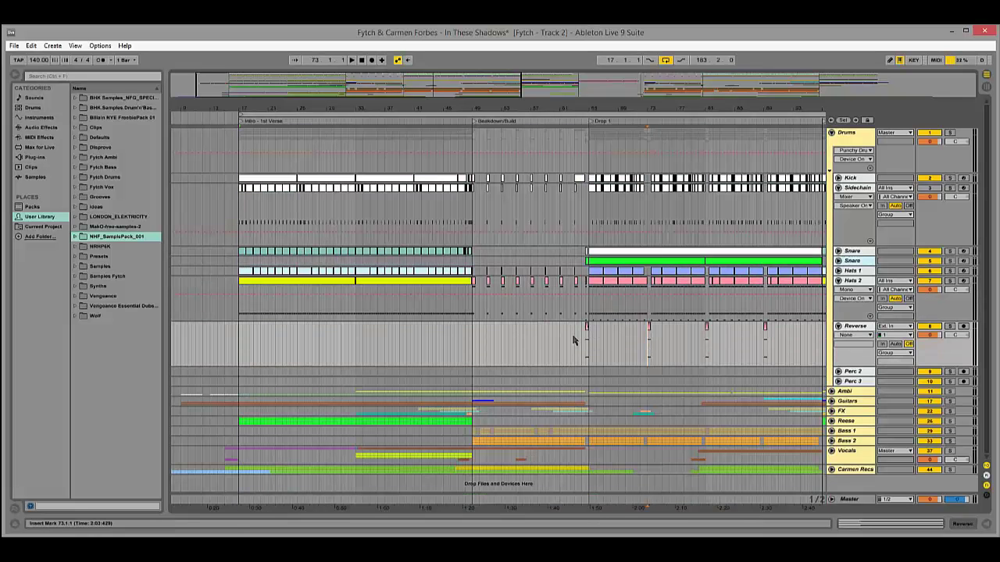
{"action": "left_click", "coordinate": [838, 326]}
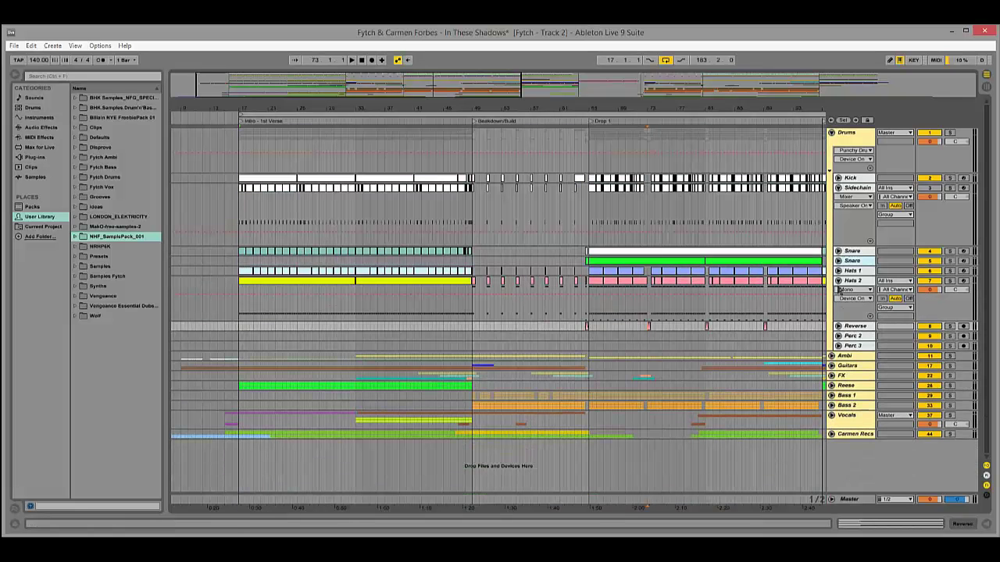
Check the Perc 2 and Perc 3 tracks across the whole arrangement, and delete both.
{"action": "left_click_drag", "start_coordinate": [742, 111], "coordinate": [424, 111]}
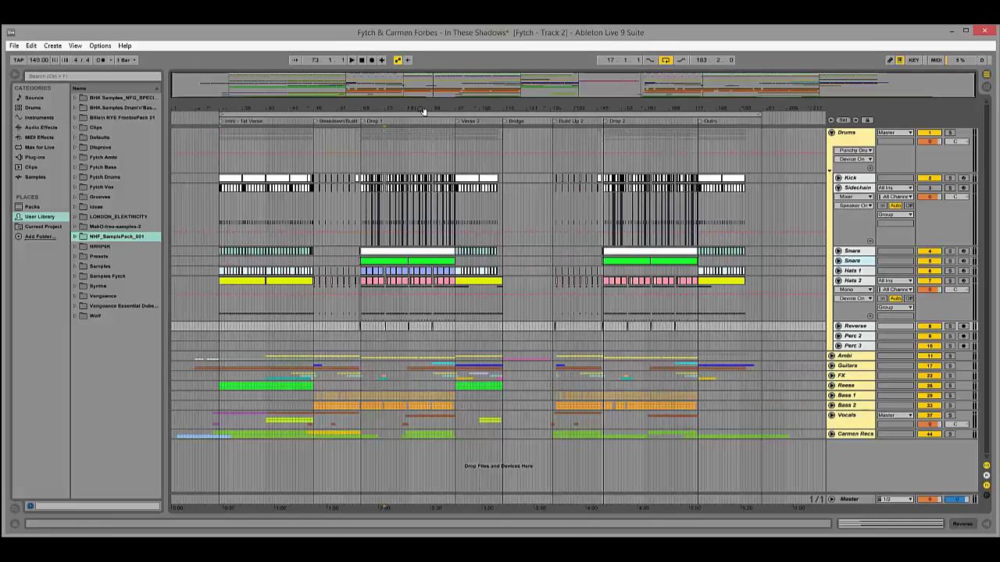
{"action": "double_click", "coordinate": [855, 338]}
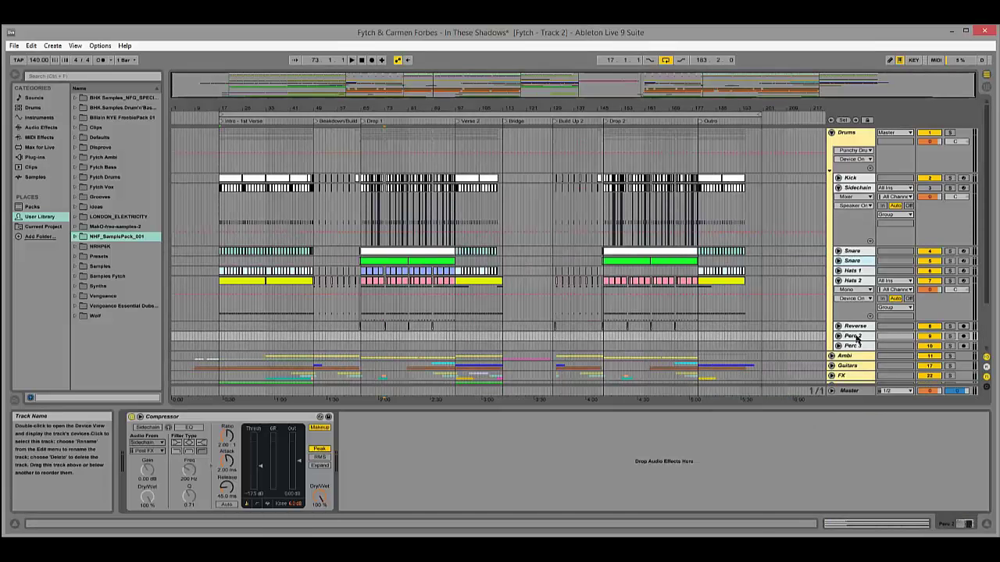
{"action": "scroll", "coordinate": [850, 339], "scroll_direction": "down", "scroll_amount": 3}
{"action": "left_click", "coordinate": [853, 295]}
{"action": "left_click", "coordinate": [853, 285]}
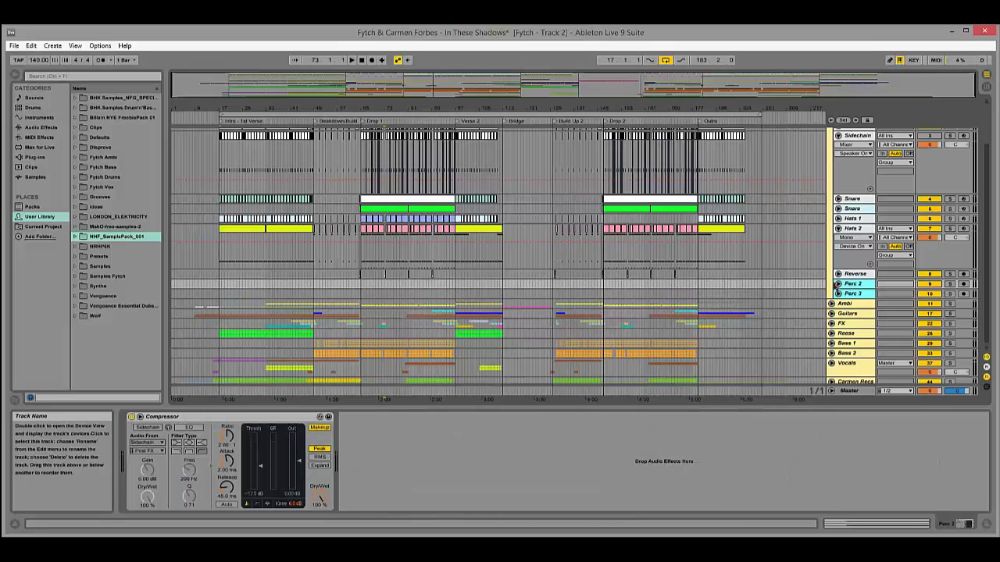
{"action": "key", "text": "Delete"}
Fold the Hats 2 and Sidechain tracks and the whole Drums group.
{"action": "left_click", "coordinate": [838, 246]}
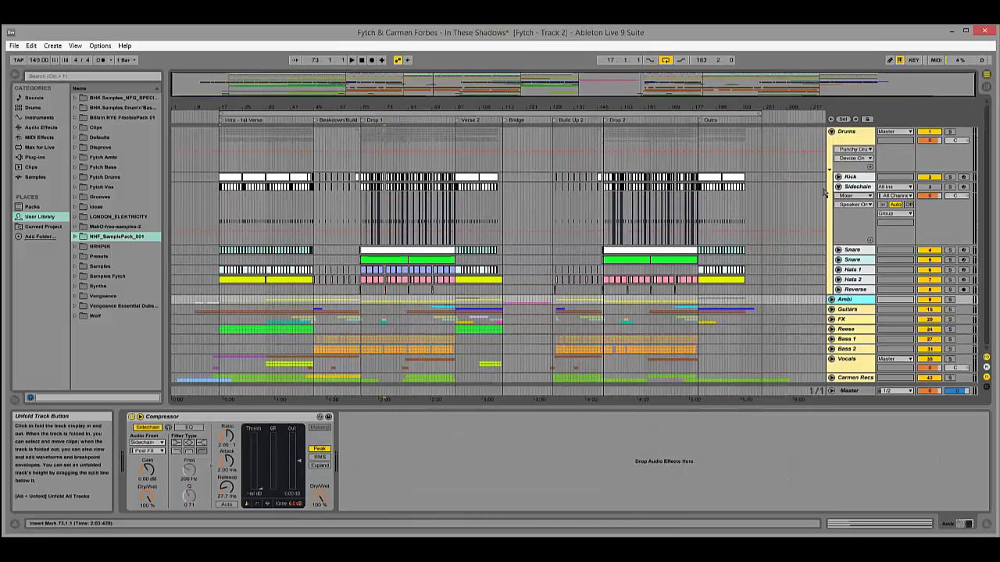
{"action": "left_click", "coordinate": [838, 186]}
{"action": "left_click", "coordinate": [832, 132]}
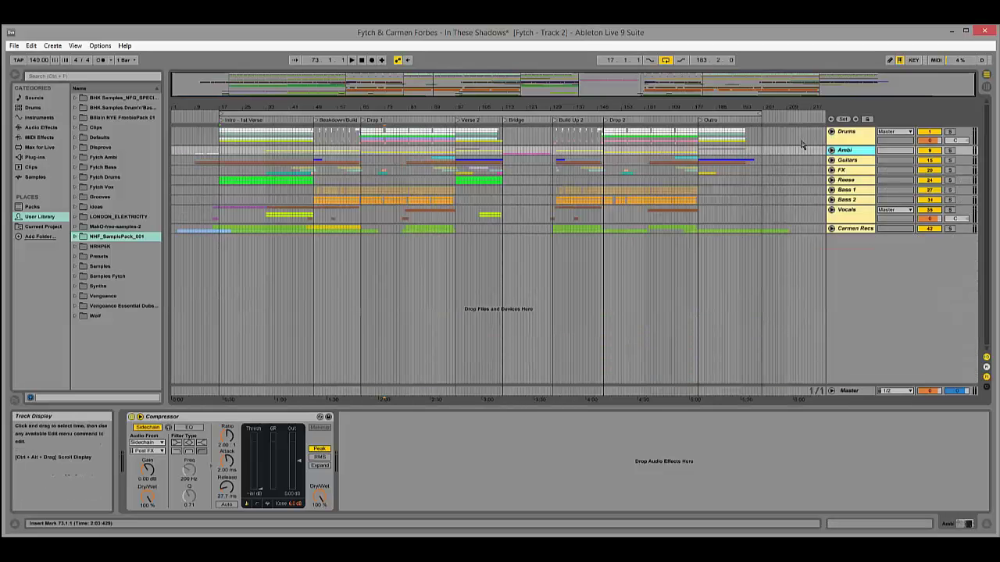
Move the loop start to bar 65 at Drop 1, and unfold the Drums group.
{"action": "left_click_drag", "start_coordinate": [219, 116], "coordinate": [363, 125]}
{"action": "key", "text": "plus"}
{"action": "key", "text": "plus"}
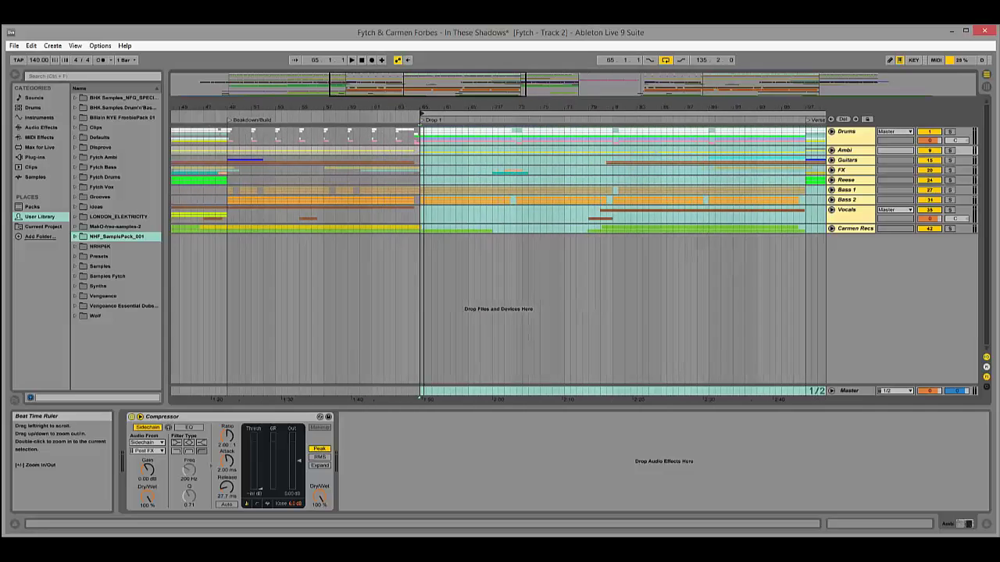
{"action": "left_click", "coordinate": [832, 132]}
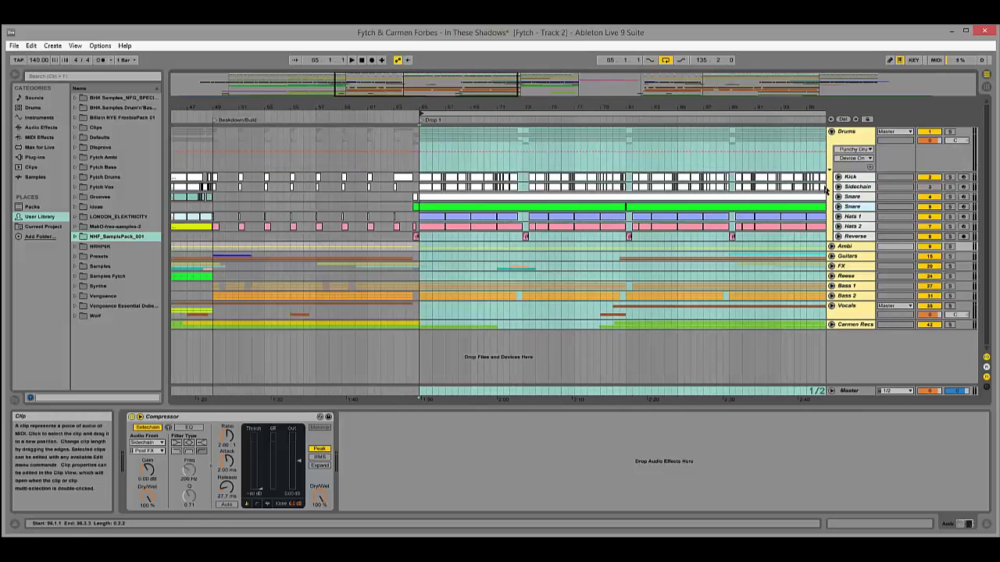
Unfold the first Snare track, solo it and play it briefly from the start of Drop 1.
{"action": "left_click", "coordinate": [853, 198]}
{"action": "left_click", "coordinate": [838, 197]}
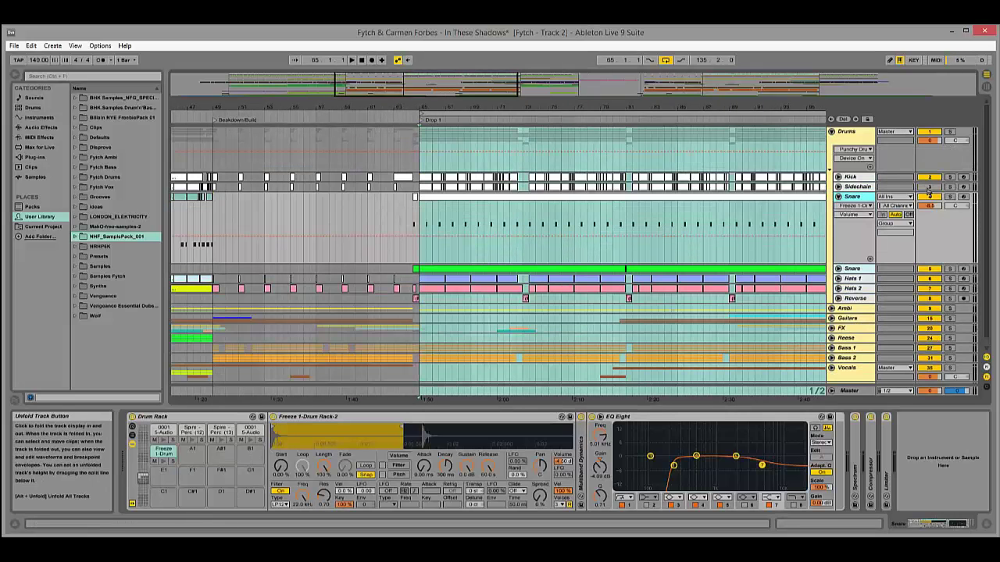
{"action": "left_click", "coordinate": [950, 197]}
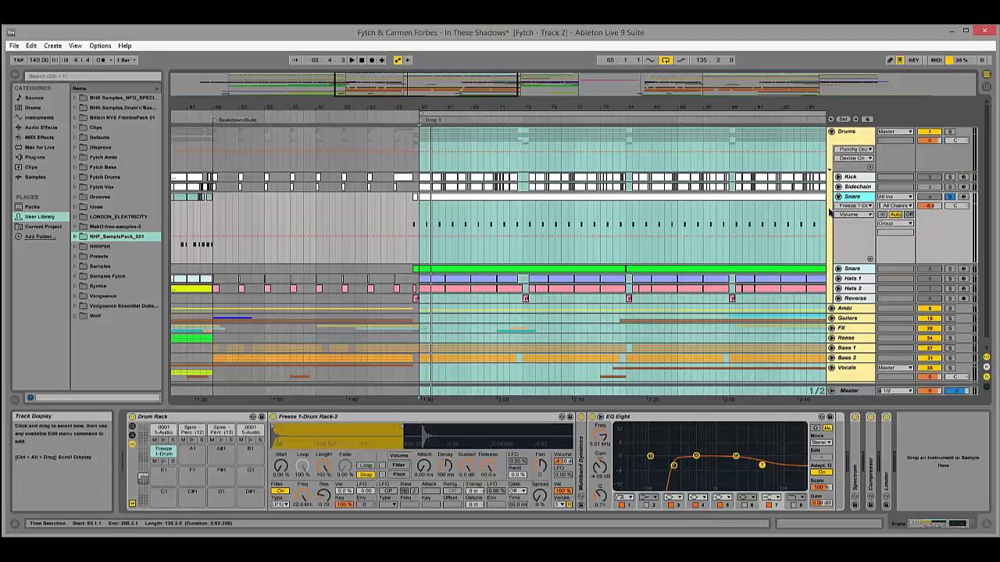
{"action": "key", "text": "space"}
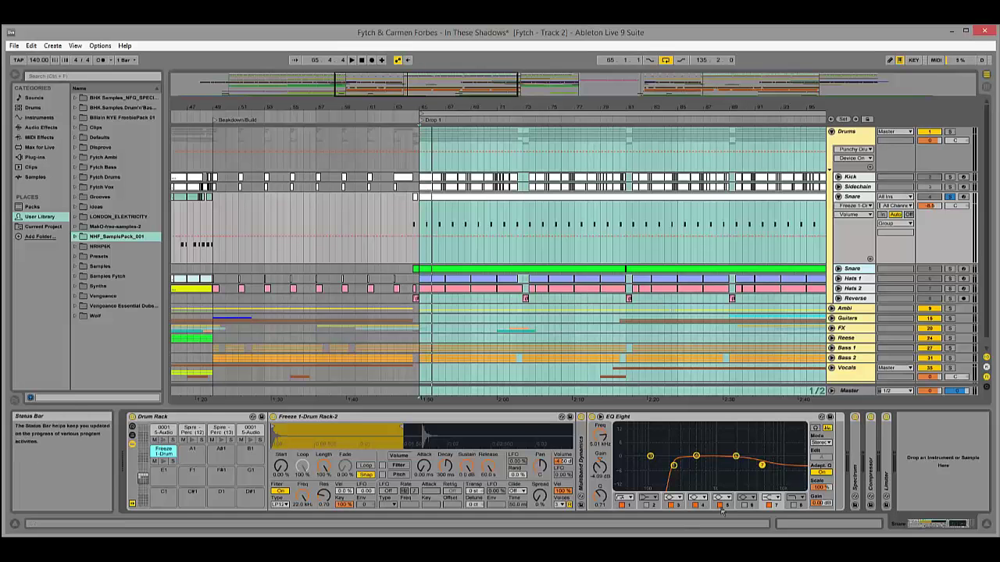
Inspect the 5-Audio snare layer's EQ Eight, Compressor, Reverb and Saturator settings, and hide the device view.
{"action": "left_click", "coordinate": [162, 430]}
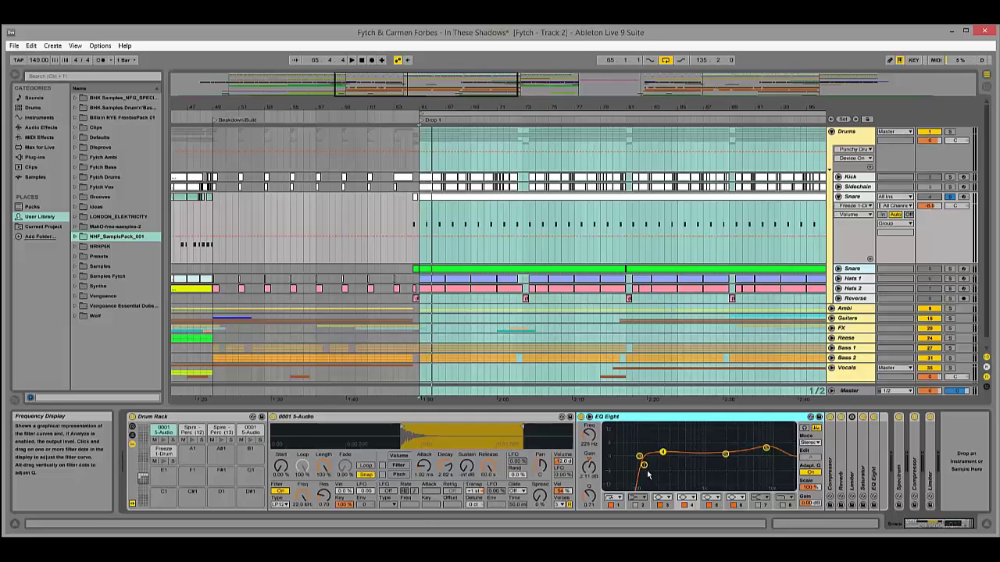
{"action": "double_click", "coordinate": [613, 417]}
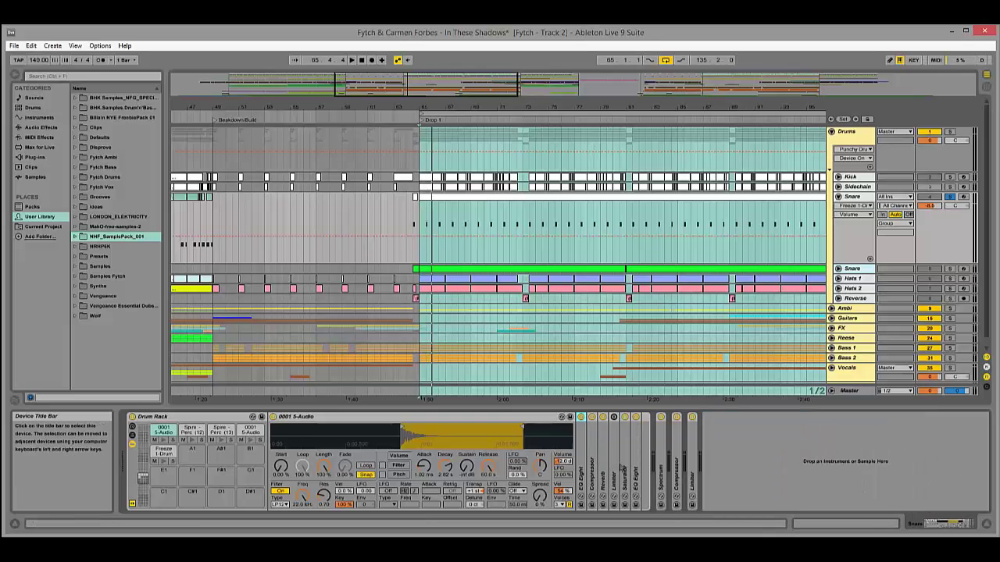
{"action": "double_click", "coordinate": [634, 469]}
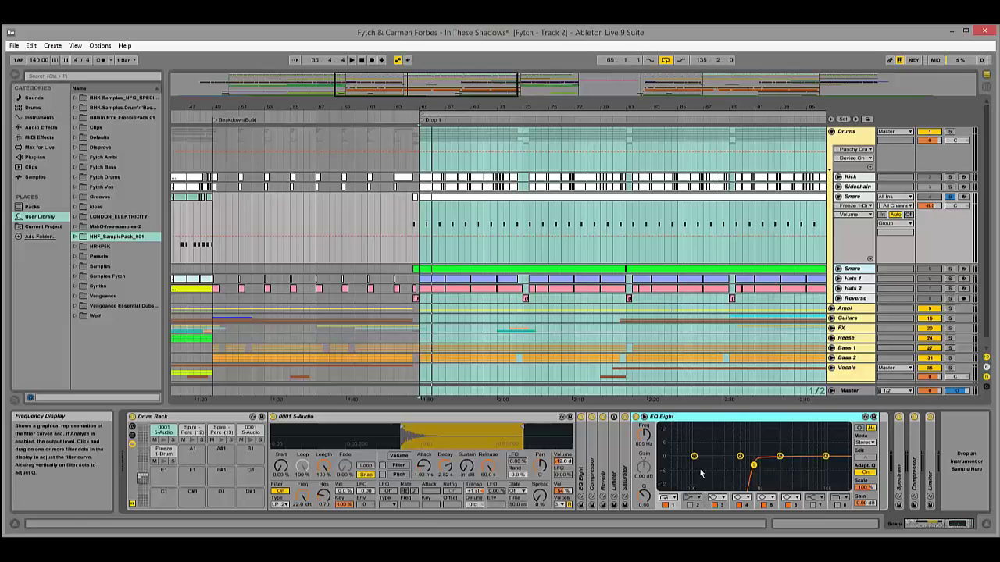
{"action": "double_click", "coordinate": [591, 469]}
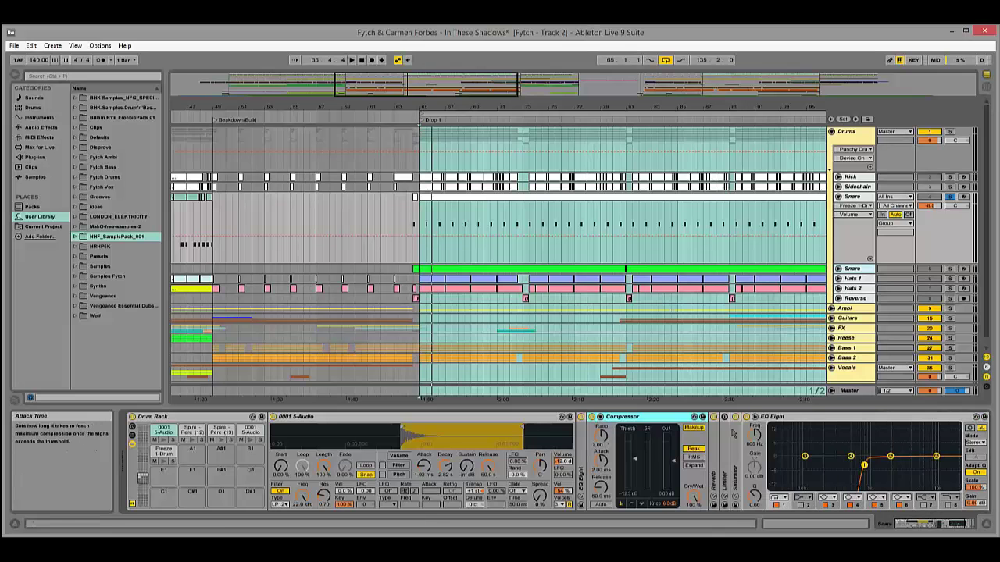
{"action": "left_click", "coordinate": [710, 462]}
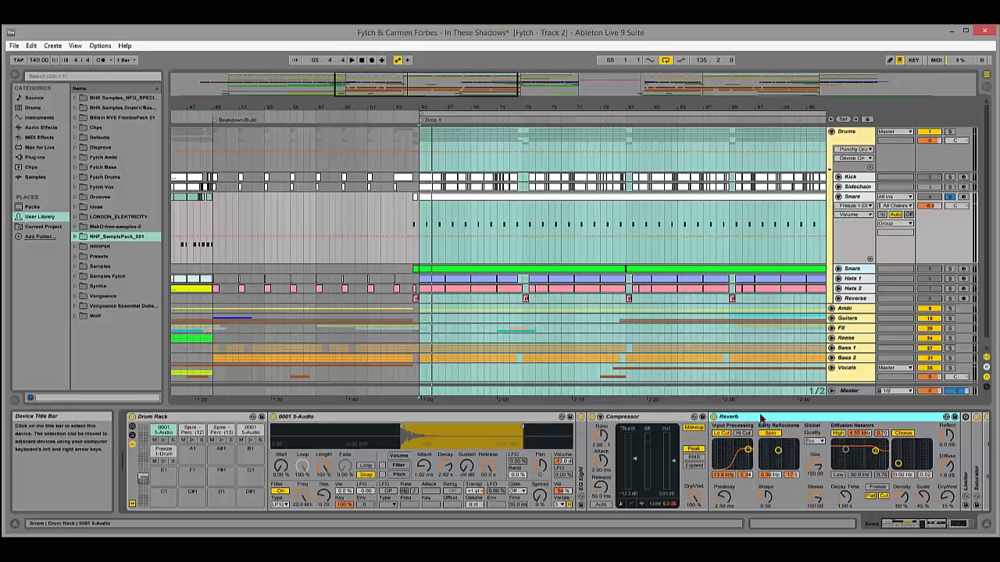
{"action": "double_click", "coordinate": [668, 421]}
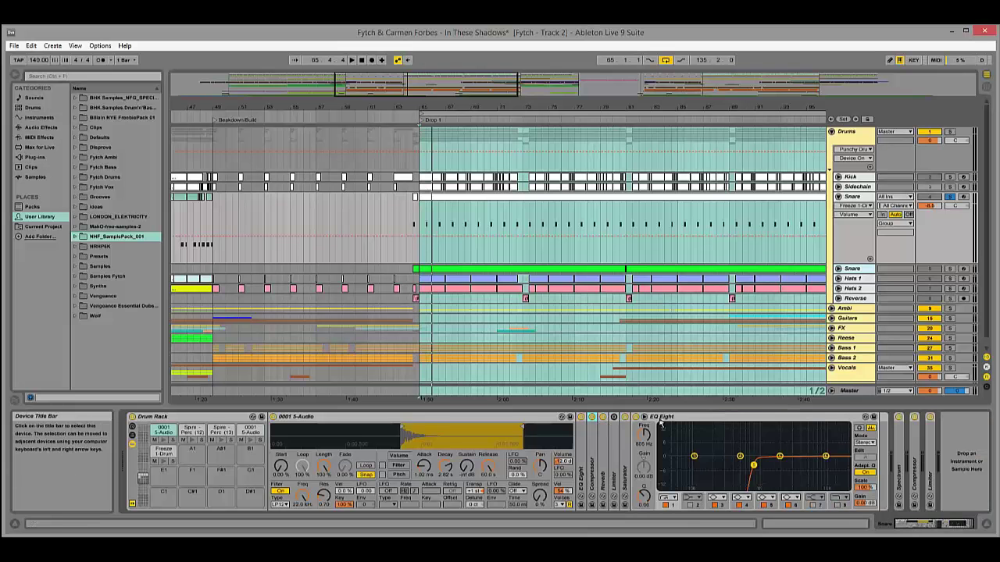
{"action": "double_click", "coordinate": [627, 470]}
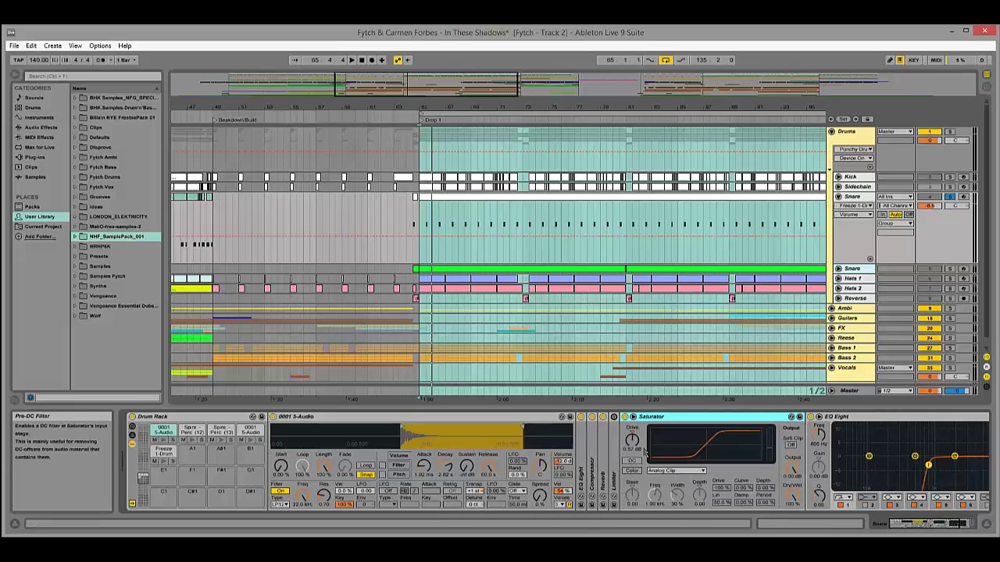
{"action": "double_click", "coordinate": [676, 417]}
{"action": "key", "text": "ctrl+alt+l"}
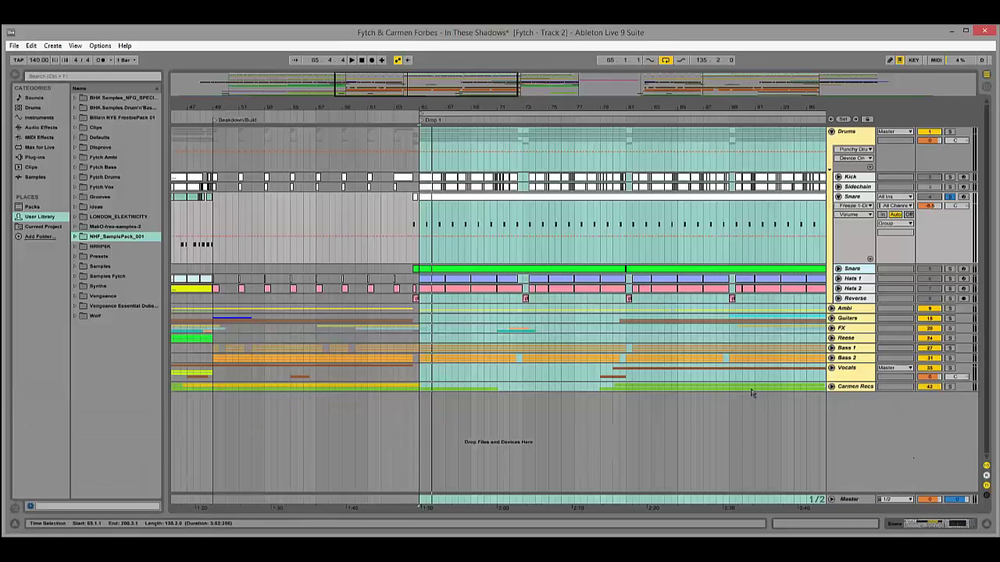
Unfold the second Snare track, play it soloed together with the first, and show its devices.
{"action": "left_click", "coordinate": [889, 274]}
{"action": "left_click", "coordinate": [846, 270]}
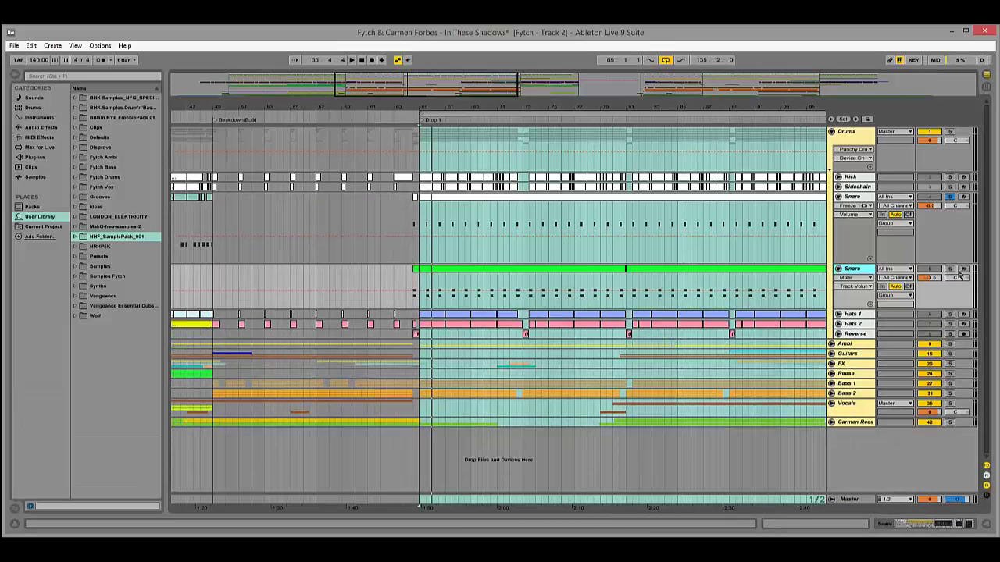
{"action": "key", "text": "space"}
{"action": "double_click", "coordinate": [857, 270]}
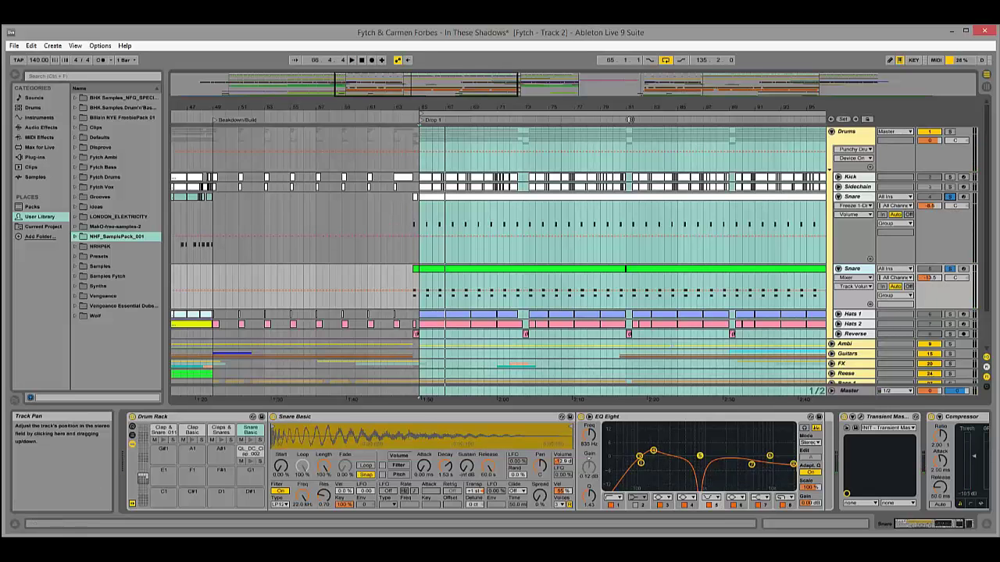
Solo the Bass 1 and Bass 2 groups together, play them briefly in Drop 1, and turn the solos off.
{"action": "scroll", "coordinate": [626, 201], "scroll_direction": "down", "scroll_amount": 2}
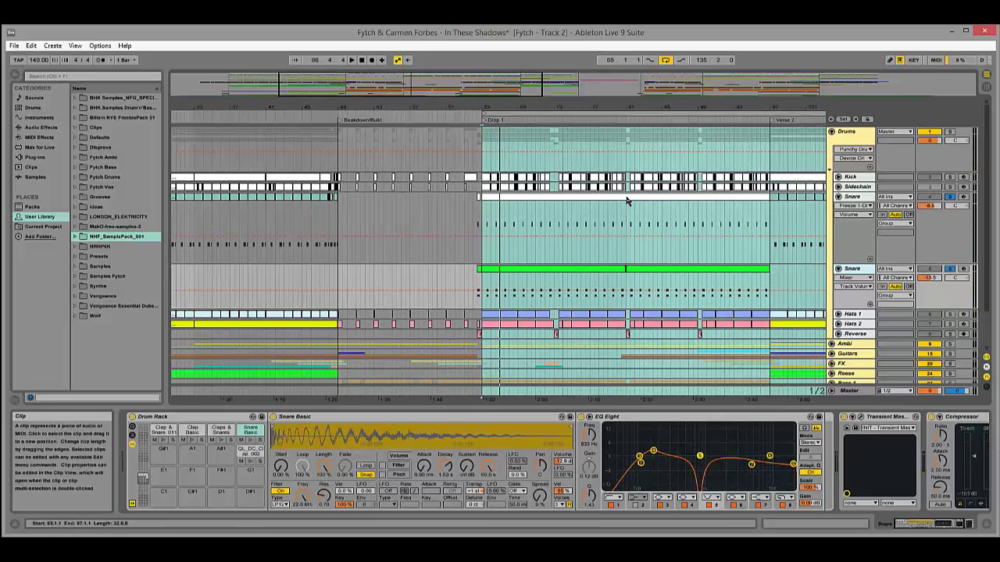
{"action": "scroll", "coordinate": [626, 202], "scroll_direction": "down", "scroll_amount": 2}
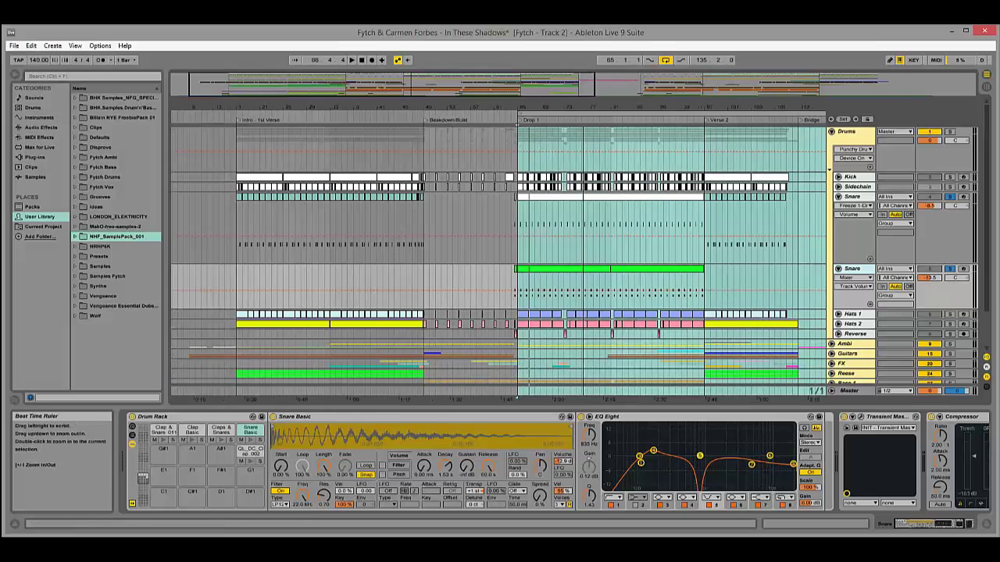
{"action": "scroll", "coordinate": [588, 232], "scroll_direction": "down", "scroll_amount": 2}
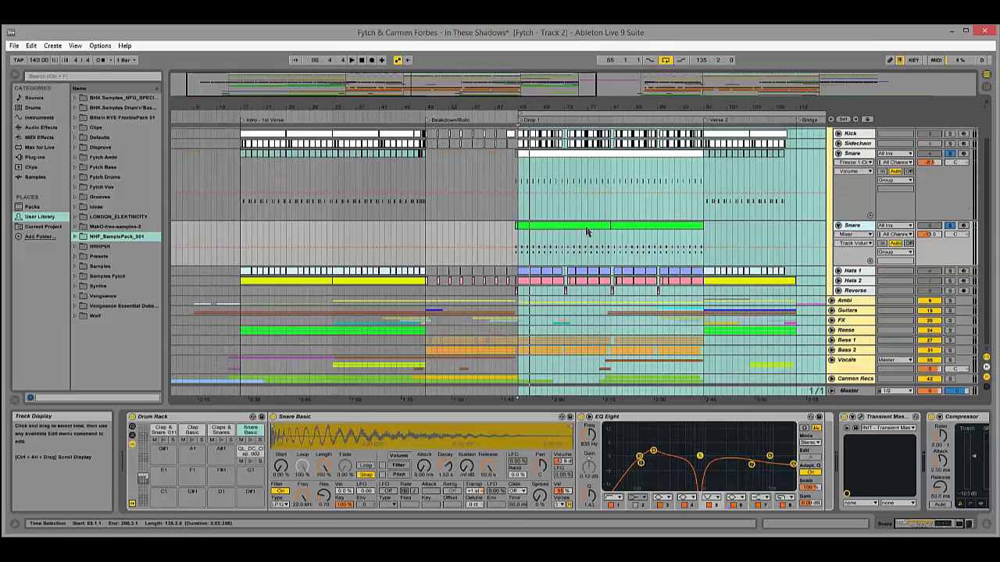
{"action": "left_click", "coordinate": [853, 341]}
{"action": "left_click", "coordinate": [855, 351]}
{"action": "left_click", "coordinate": [851, 340]}
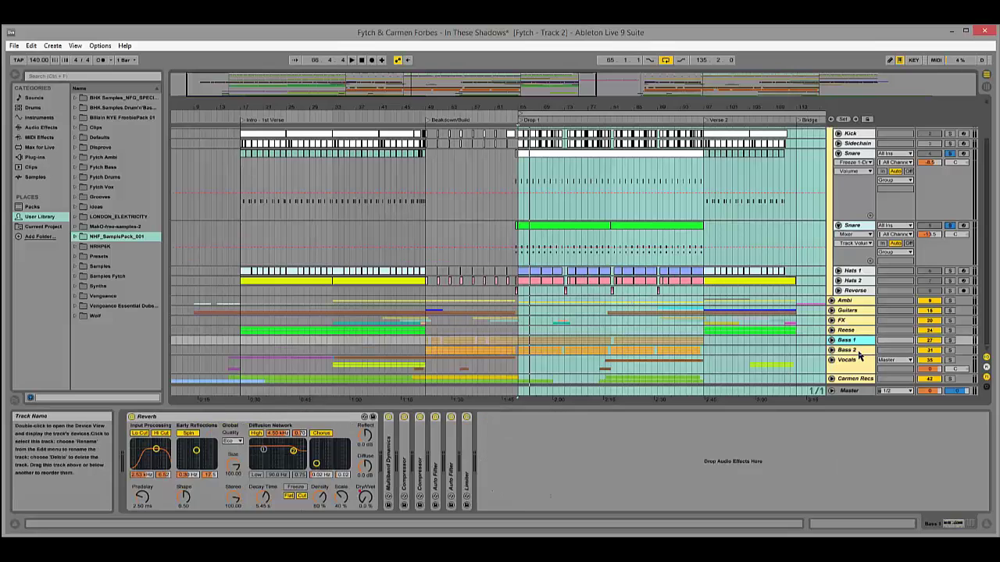
{"action": "left_click", "coordinate": [856, 351], "text": "shift"}
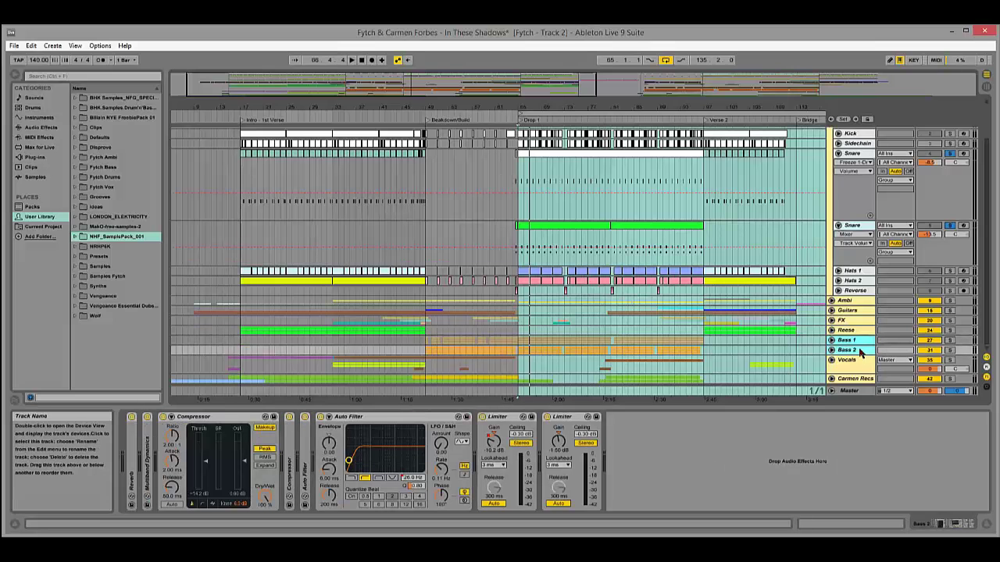
{"action": "left_click", "coordinate": [950, 350]}
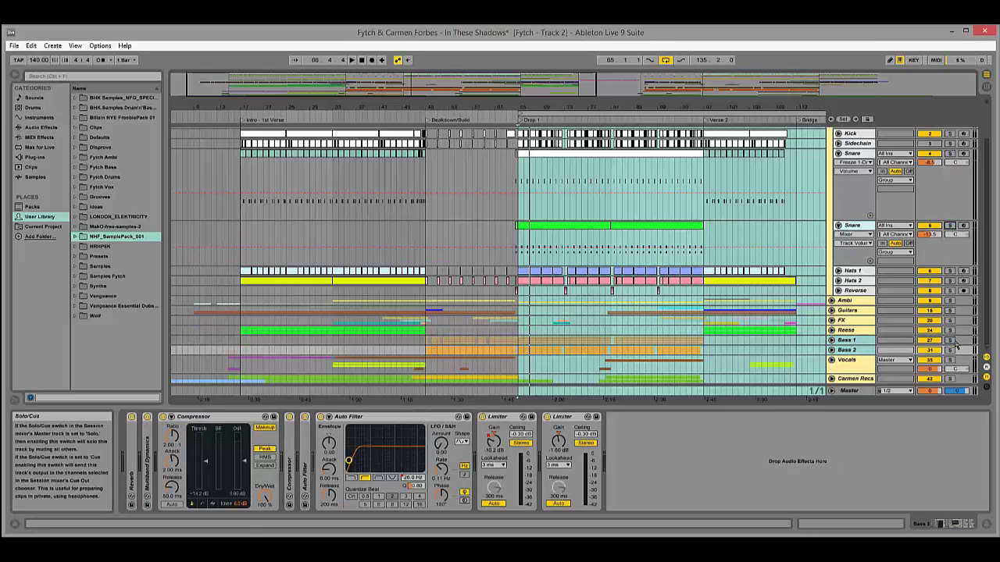
{"action": "left_click", "coordinate": [949, 349]}
{"action": "key", "text": "space"}
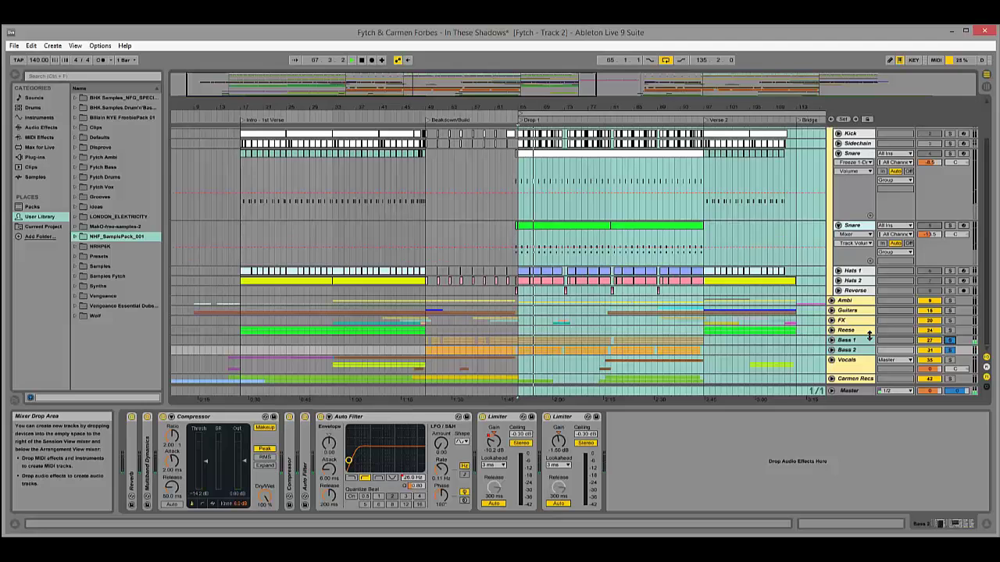
{"action": "left_click", "coordinate": [949, 340]}
{"action": "key", "text": "space"}
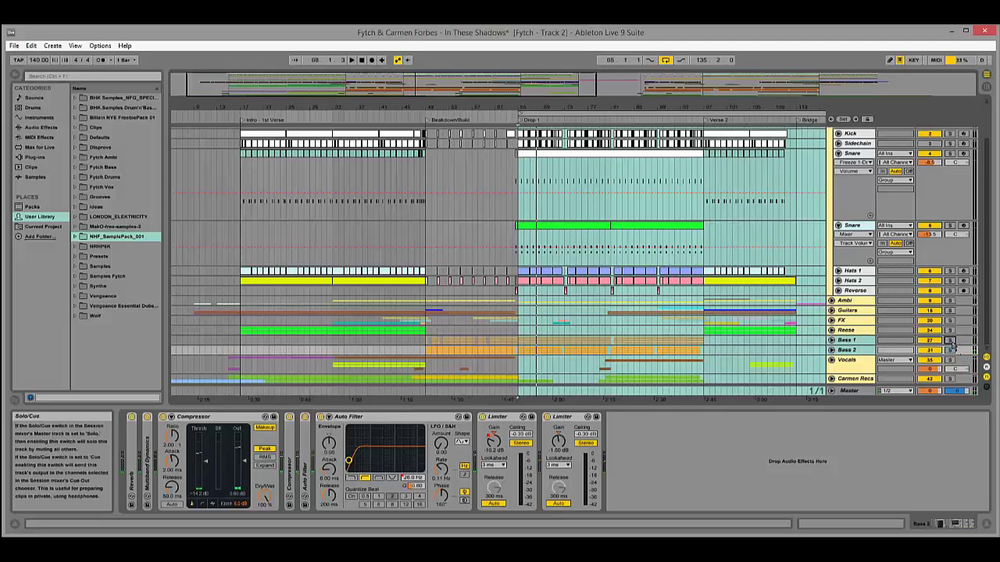
Fold both Snare tracks and inspect the Drums group's Punchy Drums rack and Compressor, hiding the device view at the end.
{"action": "scroll", "coordinate": [864, 303], "scroll_direction": "up", "scroll_amount": 3}
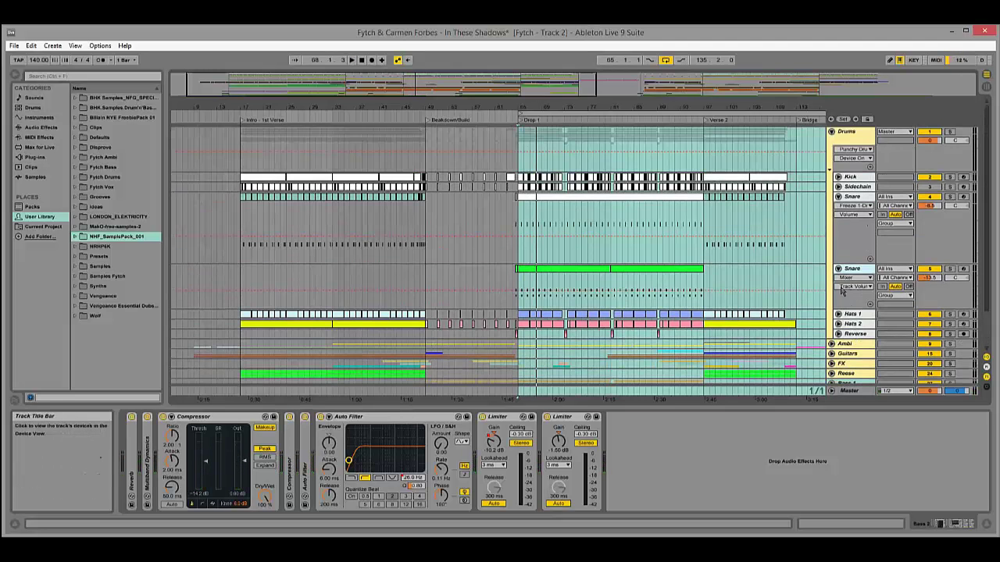
{"action": "left_click", "coordinate": [839, 199]}
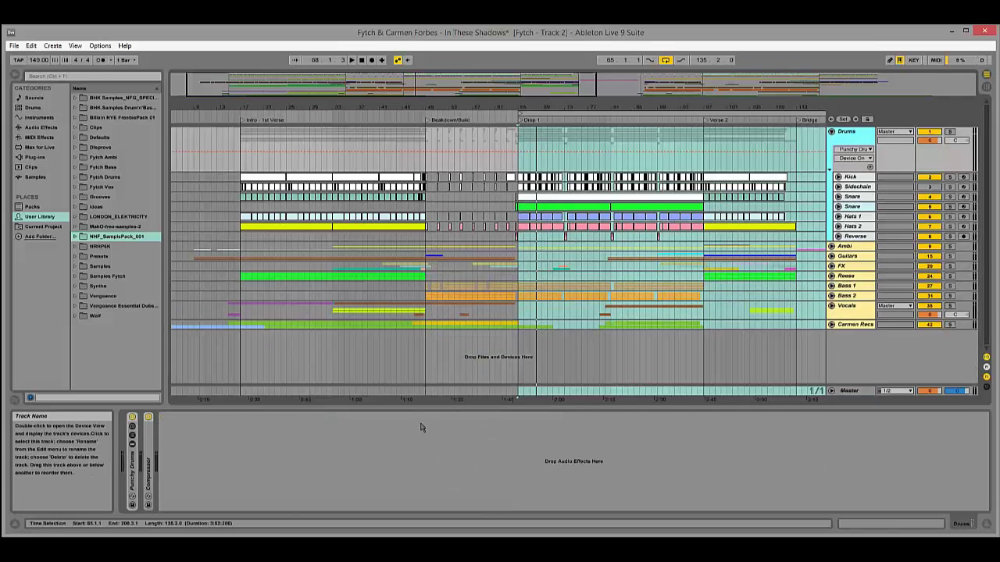
{"action": "double_click", "coordinate": [135, 471]}
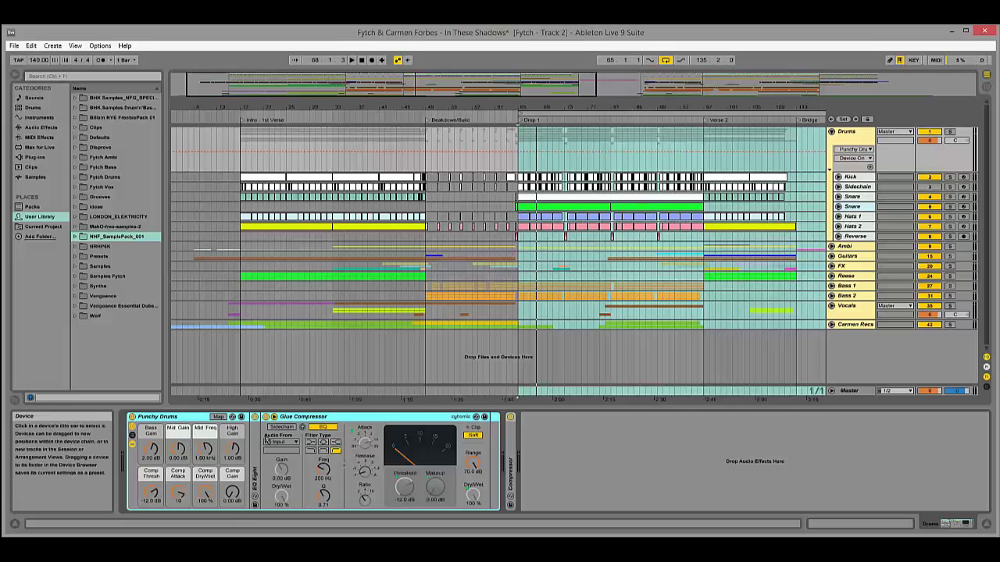
{"action": "double_click", "coordinate": [254, 459]}
{"action": "double_click", "coordinate": [293, 416]}
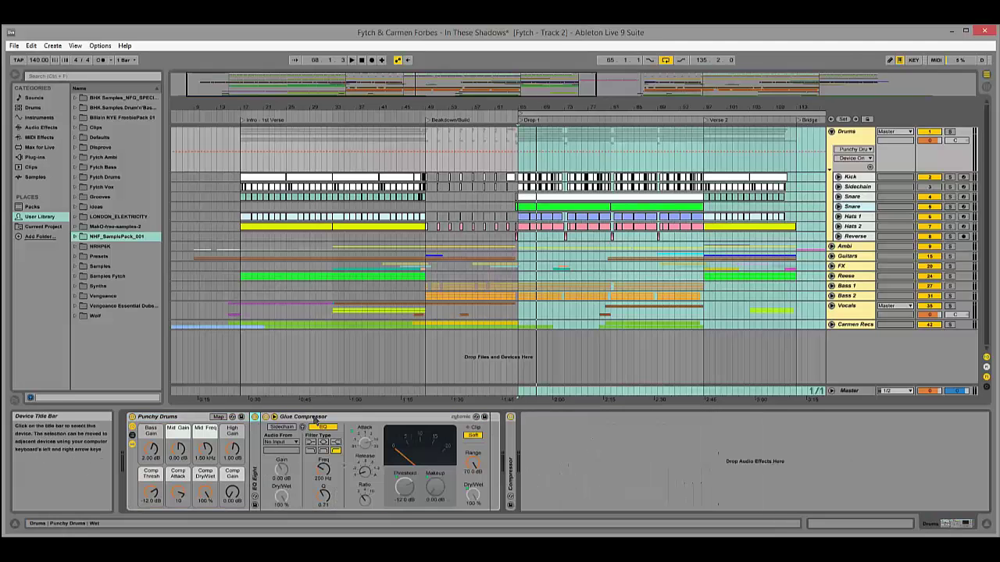
{"action": "double_click", "coordinate": [312, 417]}
{"action": "double_click", "coordinate": [288, 468]}
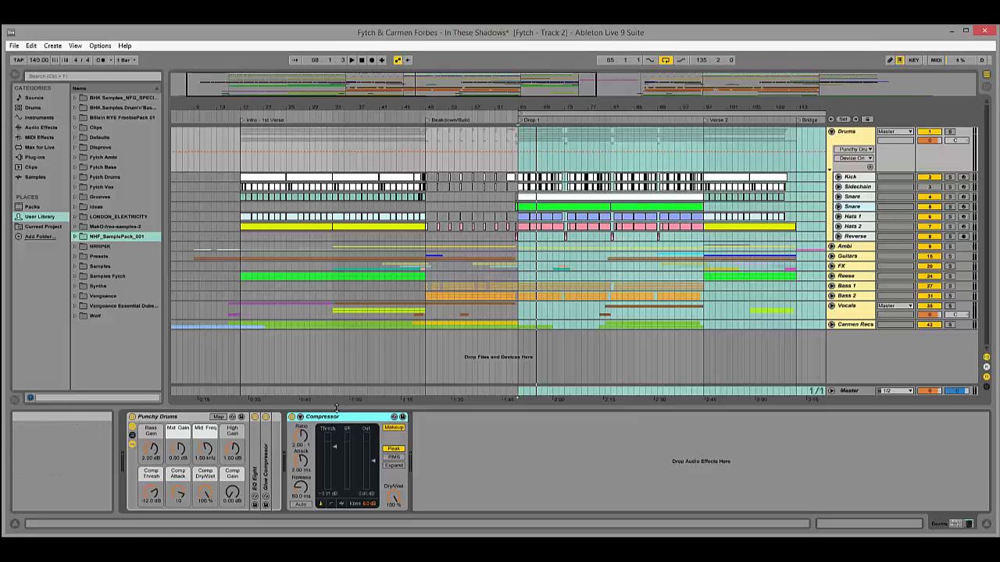
{"action": "left_click_drag", "start_coordinate": [336, 408], "coordinate": [344, 515]}
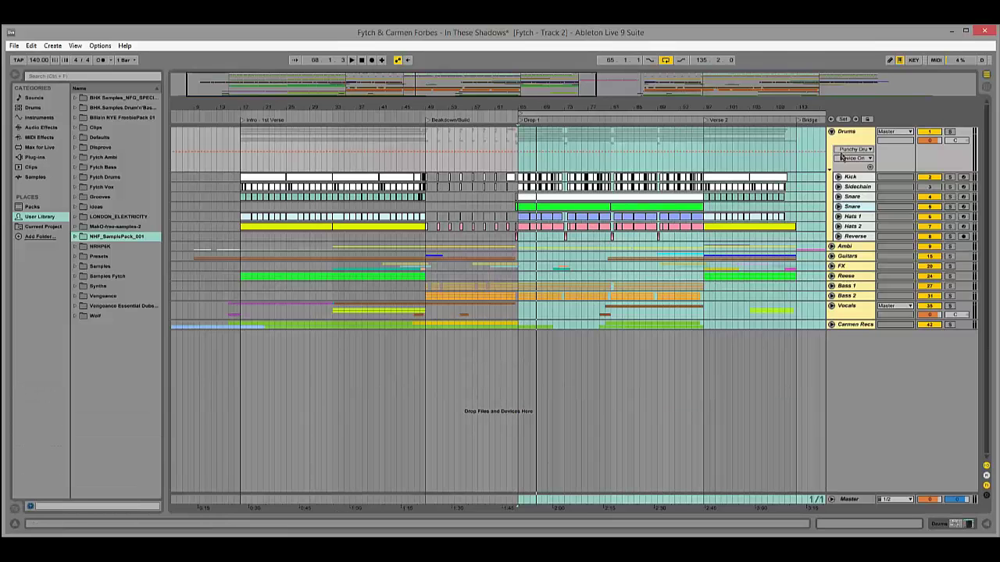
Unfold the Ambi group and move the loop start back to bar 33.
{"action": "left_click", "coordinate": [849, 247]}
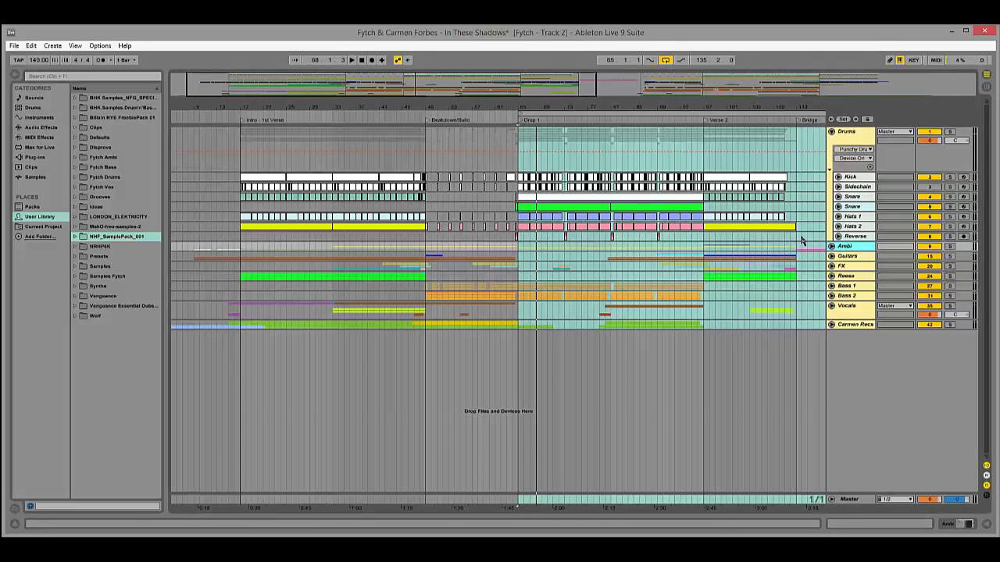
{"action": "key", "text": "Right"}
{"action": "key", "text": "minus"}
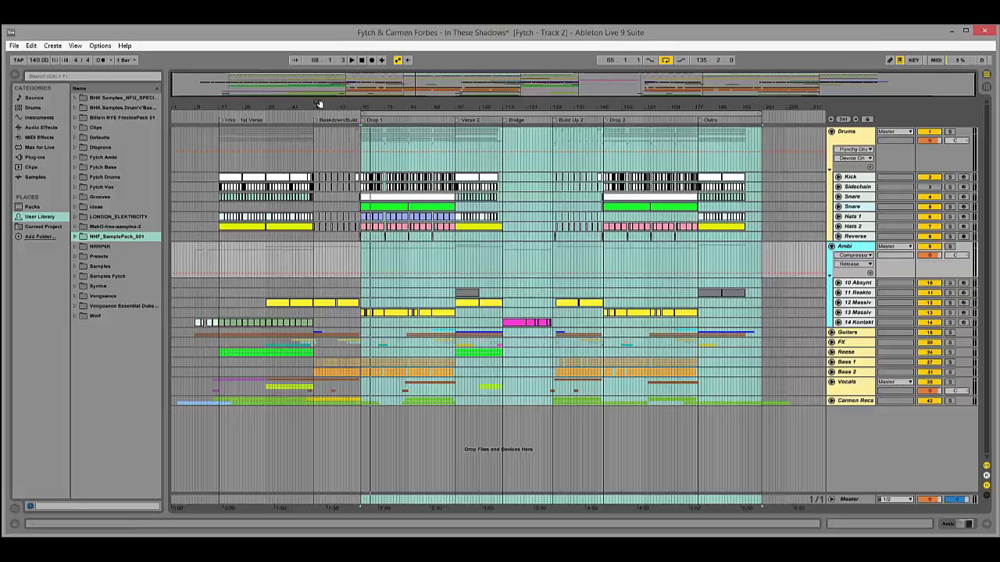
{"action": "left_click_drag", "start_coordinate": [364, 115], "coordinate": [265, 115]}
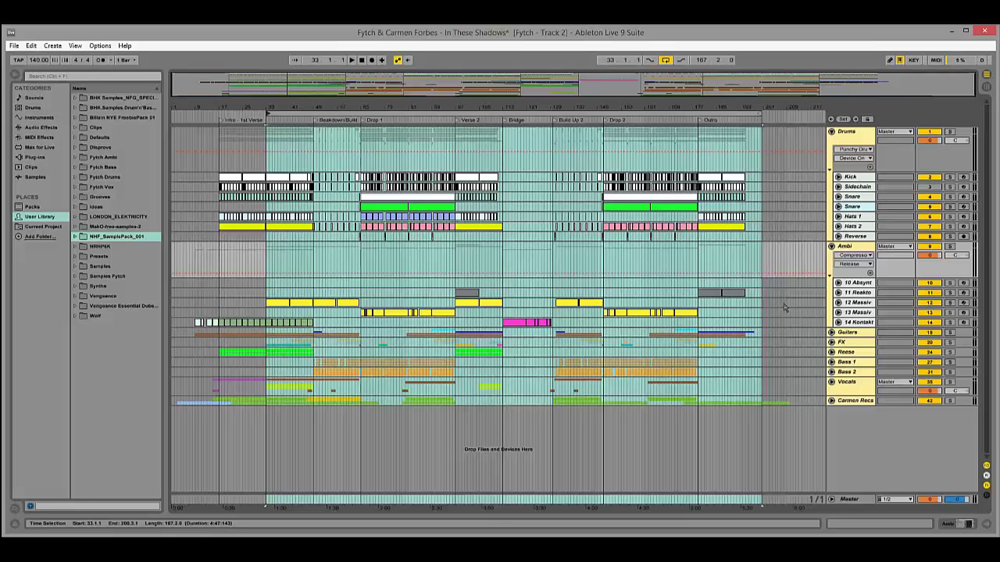
Solo the 12 Massive track in the Ambi group and play it from bar 33.
{"action": "left_click", "coordinate": [853, 282]}
{"action": "left_click", "coordinate": [855, 292]}
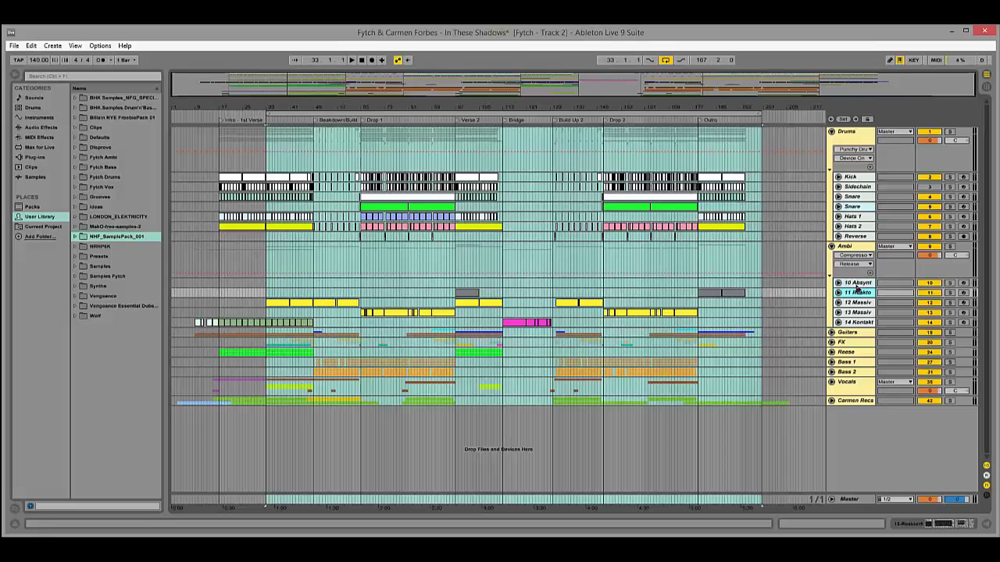
{"action": "left_click", "coordinate": [856, 303]}
{"action": "left_click", "coordinate": [963, 304]}
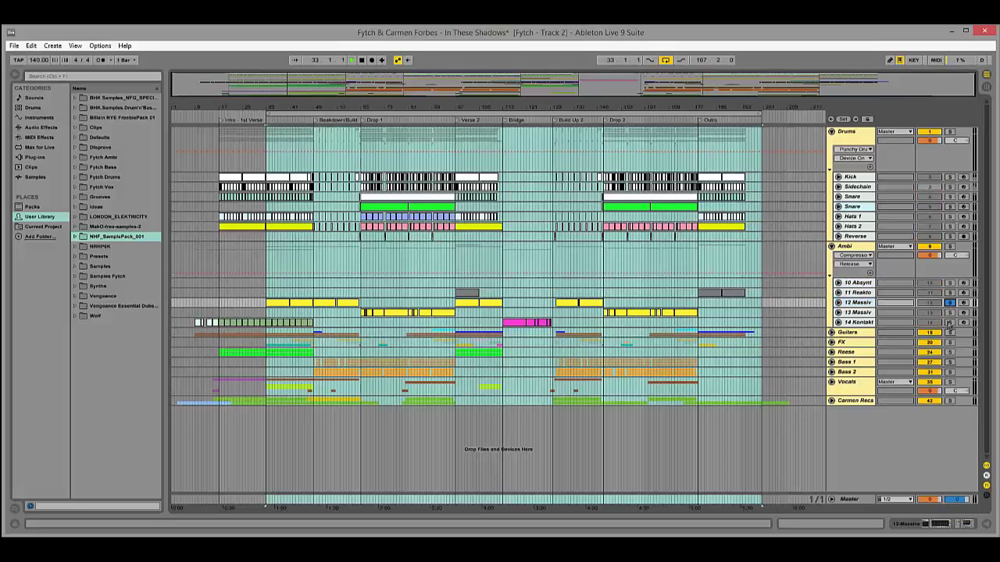
{"action": "key", "text": "space"}
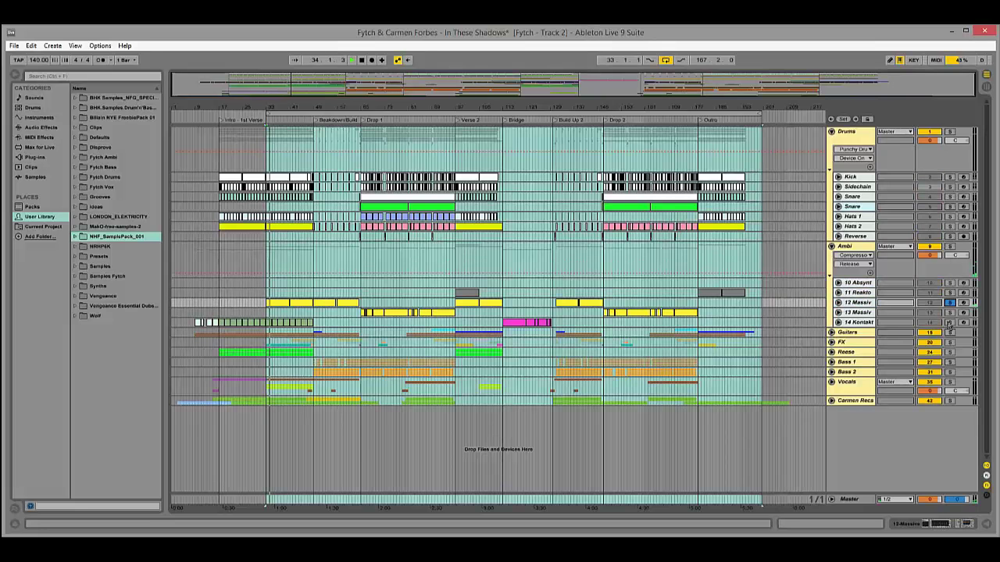
Unfold the 12 Massive track and expand the Reverb in its device chain.
{"action": "left_click", "coordinate": [838, 304]}
{"action": "double_click", "coordinate": [837, 315]}
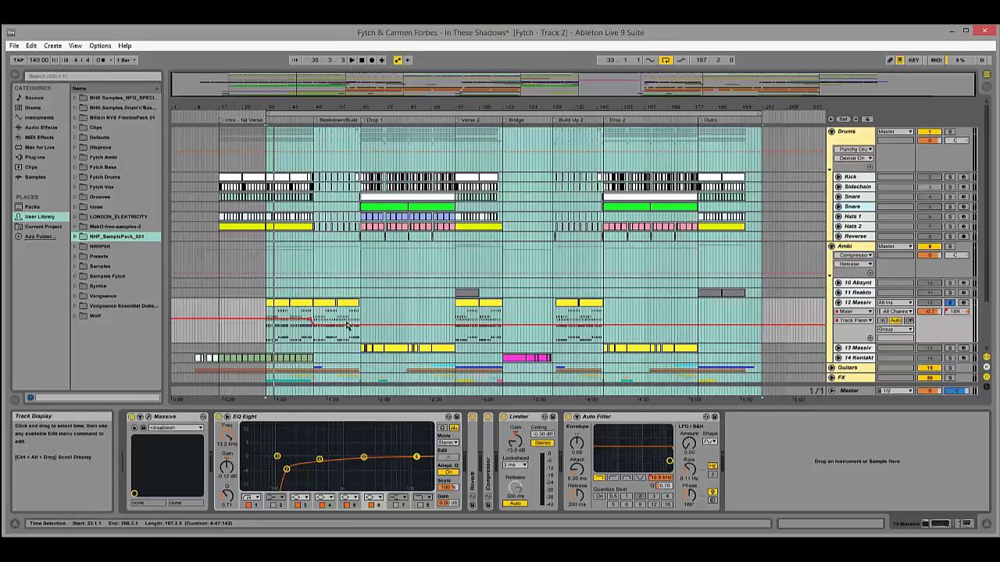
{"action": "double_click", "coordinate": [473, 461]}
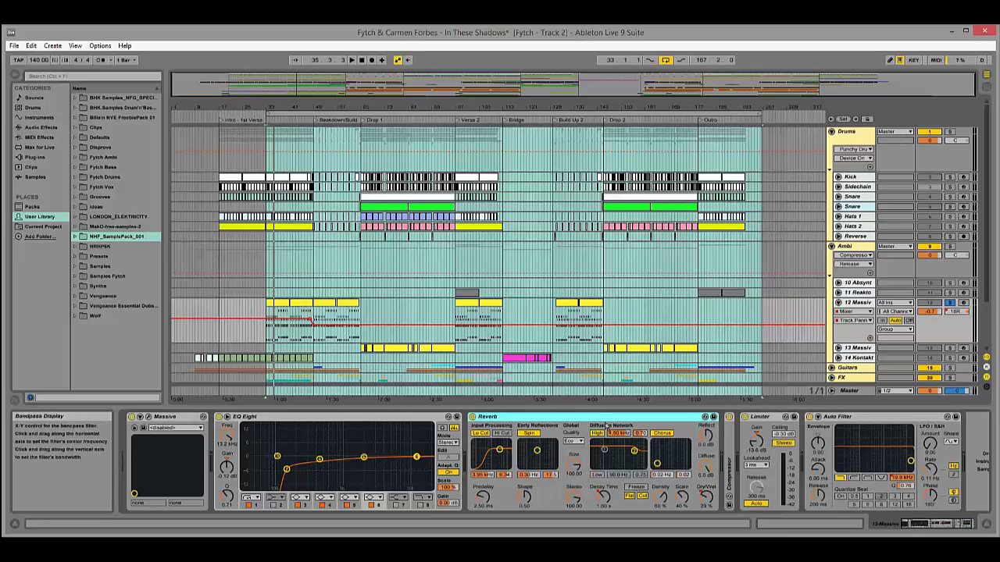
Expand the Compressor on the 12 Massive track, collapse its Reverb and inspect the Auto Filter.
{"action": "double_click", "coordinate": [733, 451]}
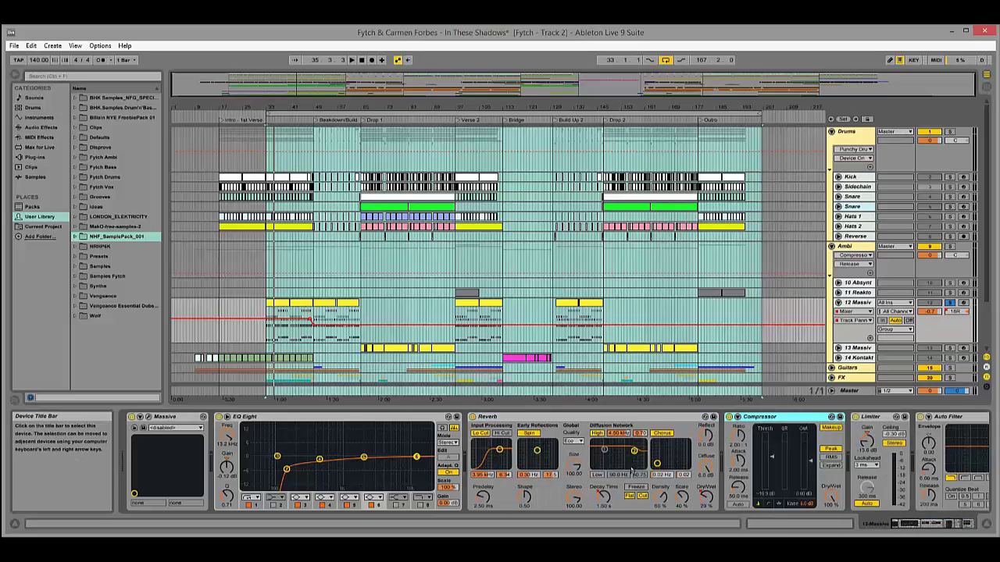
{"action": "double_click", "coordinate": [493, 416]}
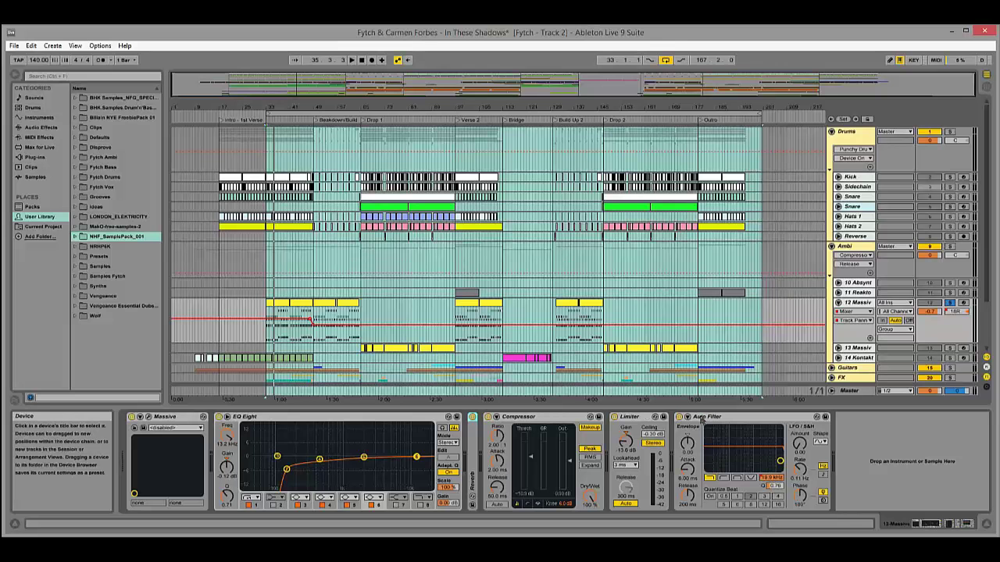
{"action": "left_click", "coordinate": [734, 420]}
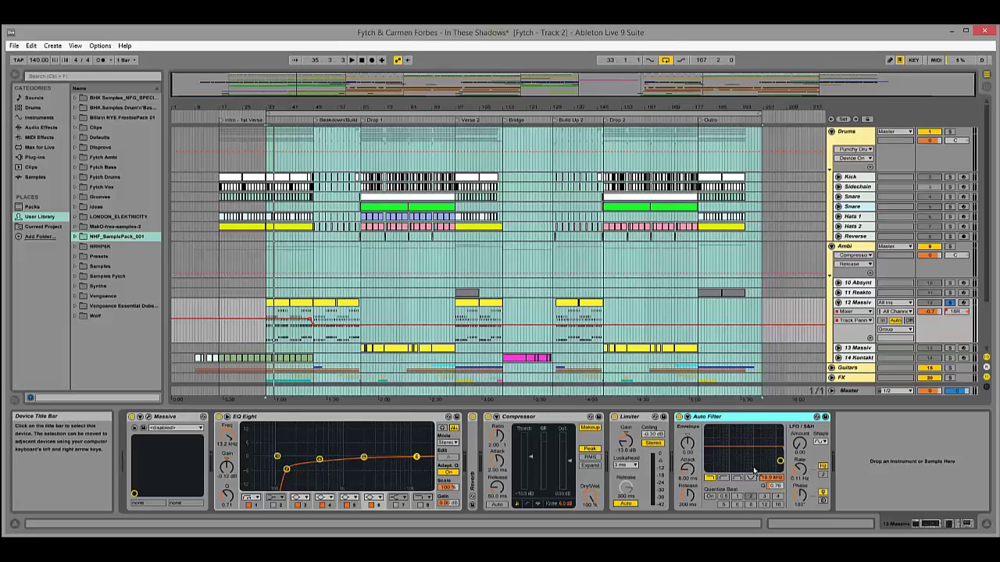
Show the 12 Massive track's Auto Filter frequency automation, remove that automation and switch the Auto Filter off.
{"action": "left_click", "coordinate": [851, 312]}
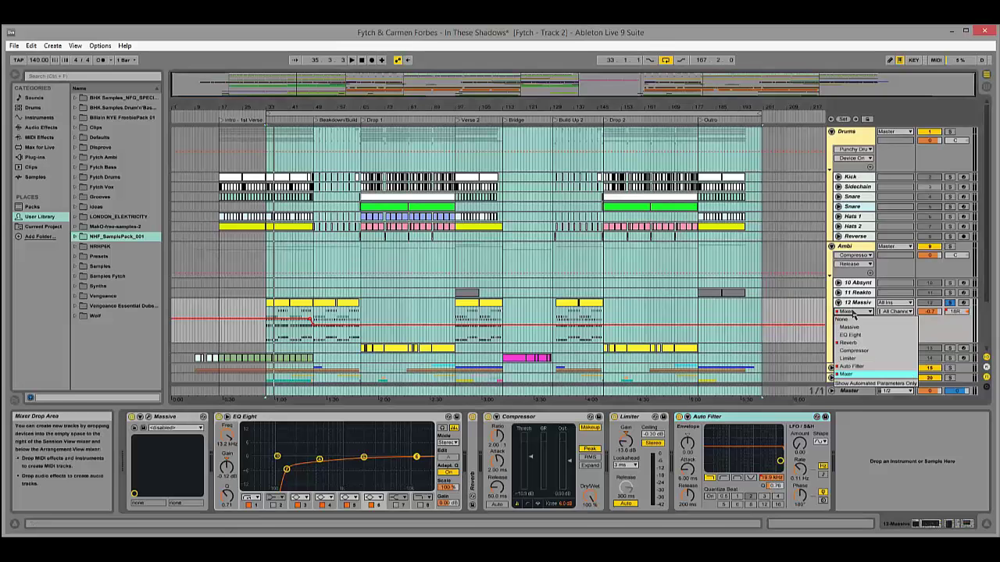
{"action": "left_click", "coordinate": [851, 366]}
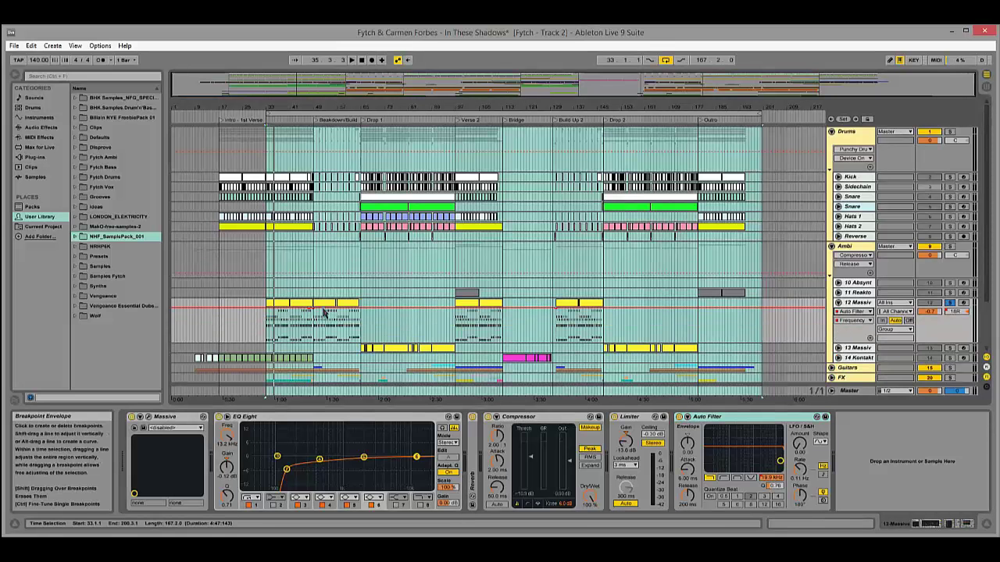
{"action": "left_click", "coordinate": [556, 307]}
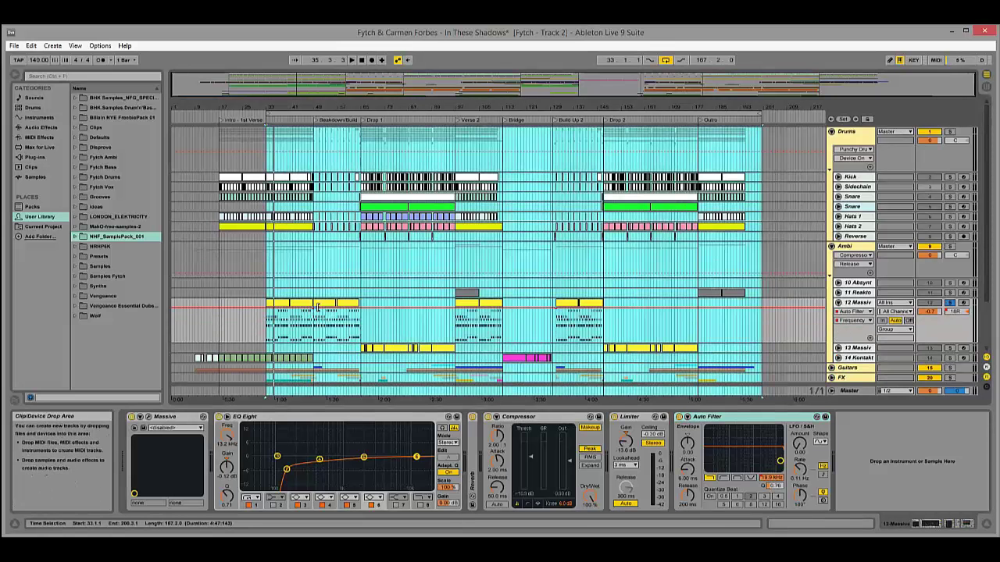
{"action": "left_click", "coordinate": [559, 316]}
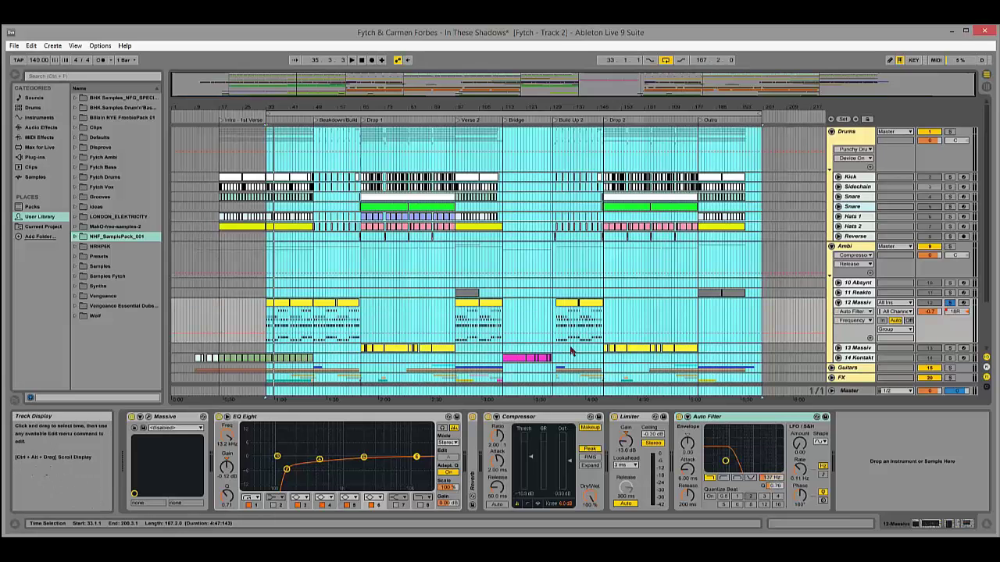
{"action": "left_click", "coordinate": [684, 418]}
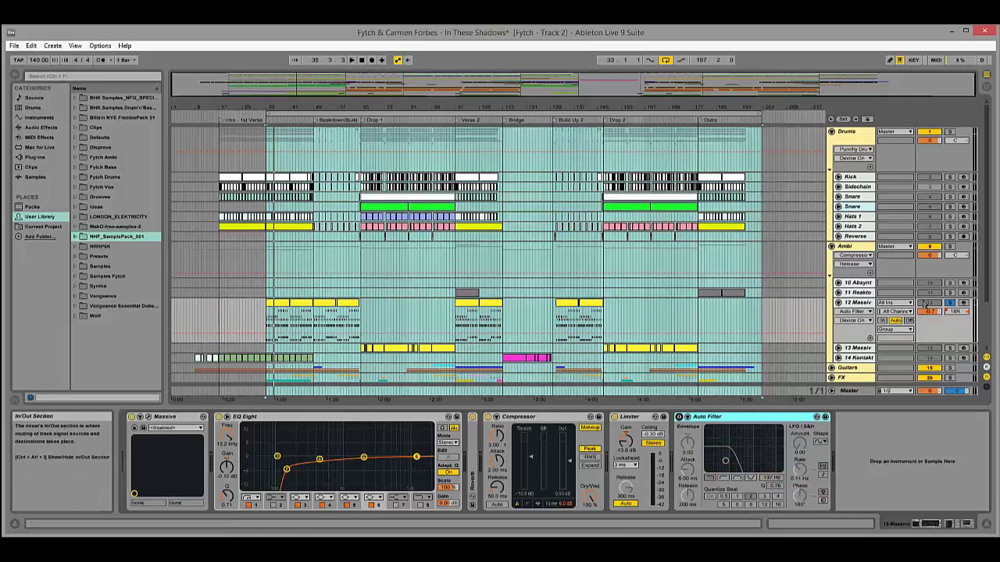
Move the loop start to bar 65, solo the 13 Massive track and play it from there.
{"action": "left_click", "coordinate": [857, 348]}
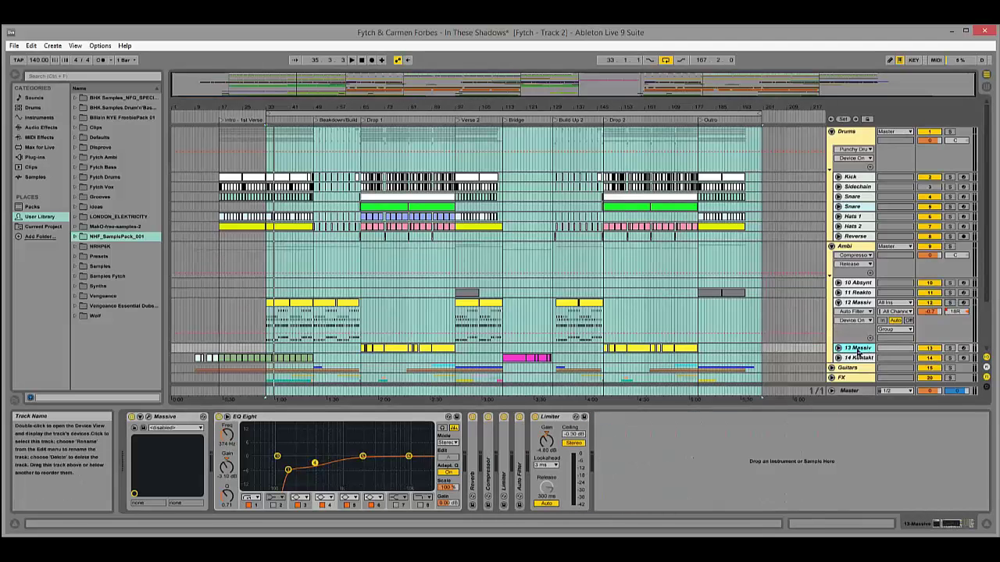
{"action": "scroll", "coordinate": [857, 348], "scroll_direction": "down", "scroll_amount": 3}
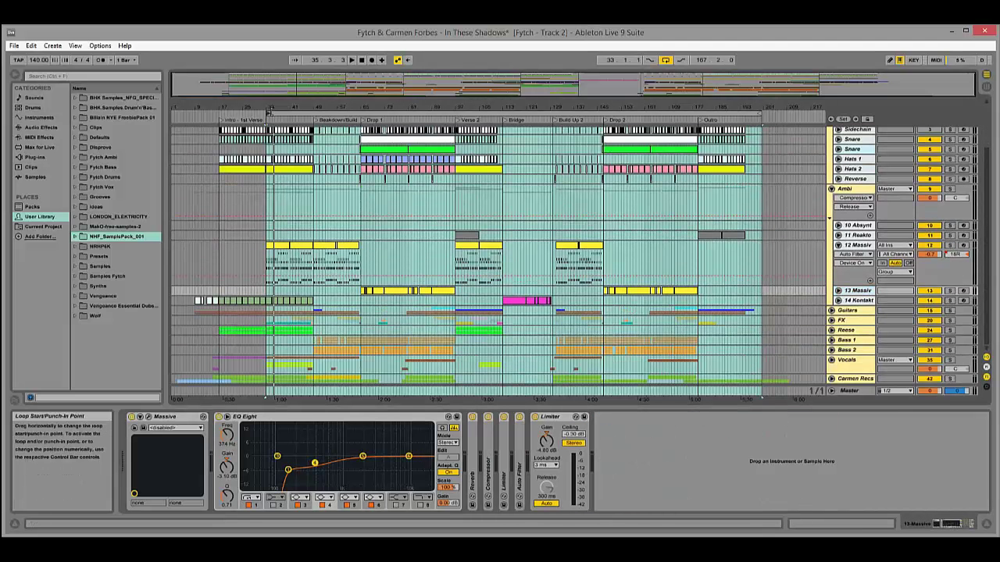
{"action": "left_click_drag", "start_coordinate": [269, 112], "coordinate": [361, 111]}
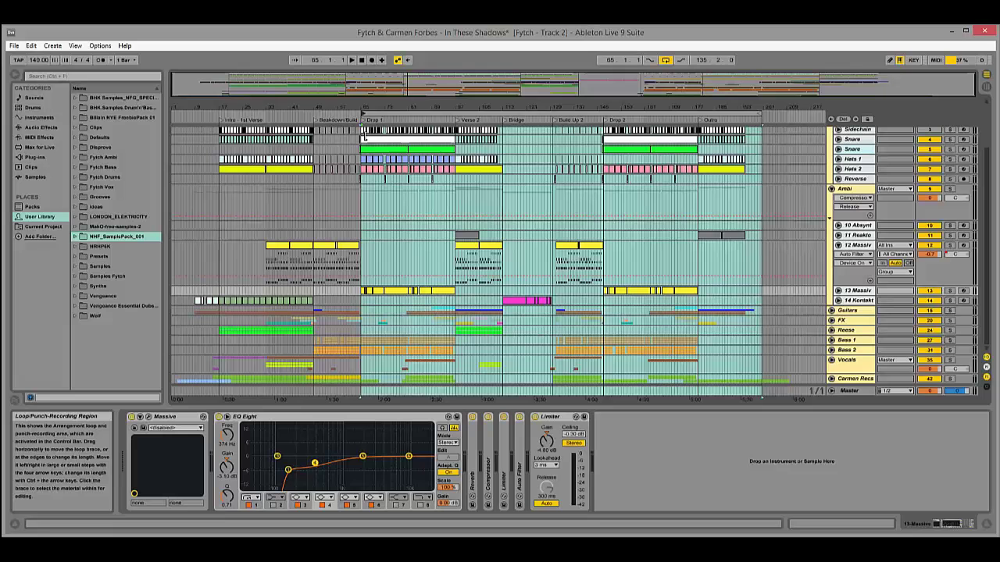
{"action": "left_click", "coordinate": [950, 291]}
{"action": "key", "text": "space"}
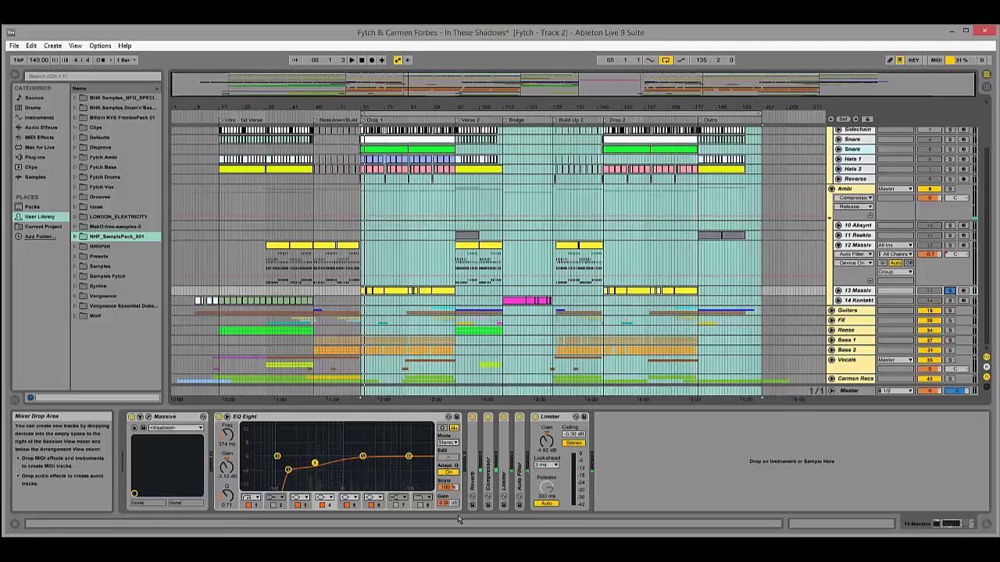
Inspect the Reverb and Compressor on the 13 Massive track, collapsing them and the EQ Eight.
{"action": "double_click", "coordinate": [472, 472]}
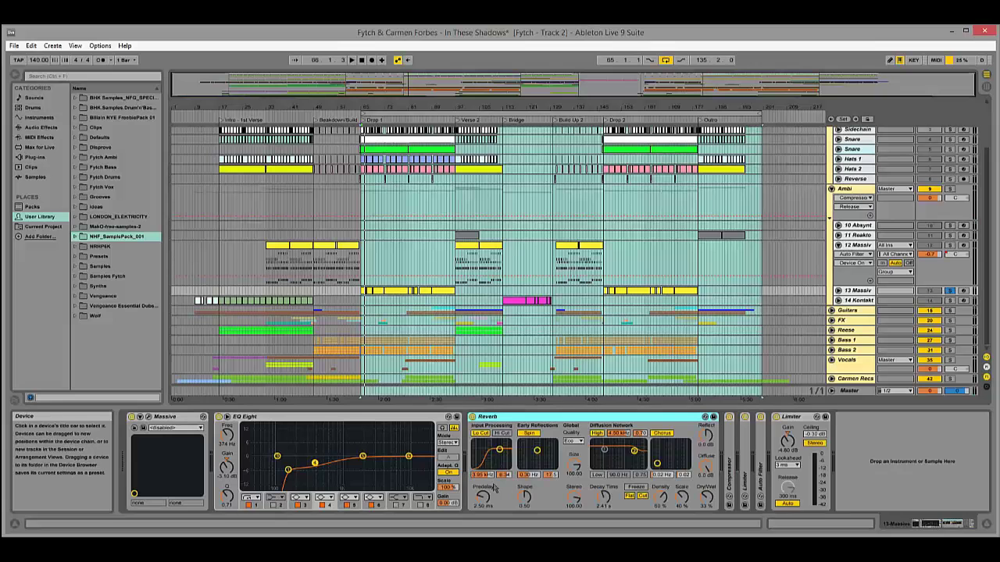
{"action": "double_click", "coordinate": [646, 417]}
{"action": "double_click", "coordinate": [489, 461]}
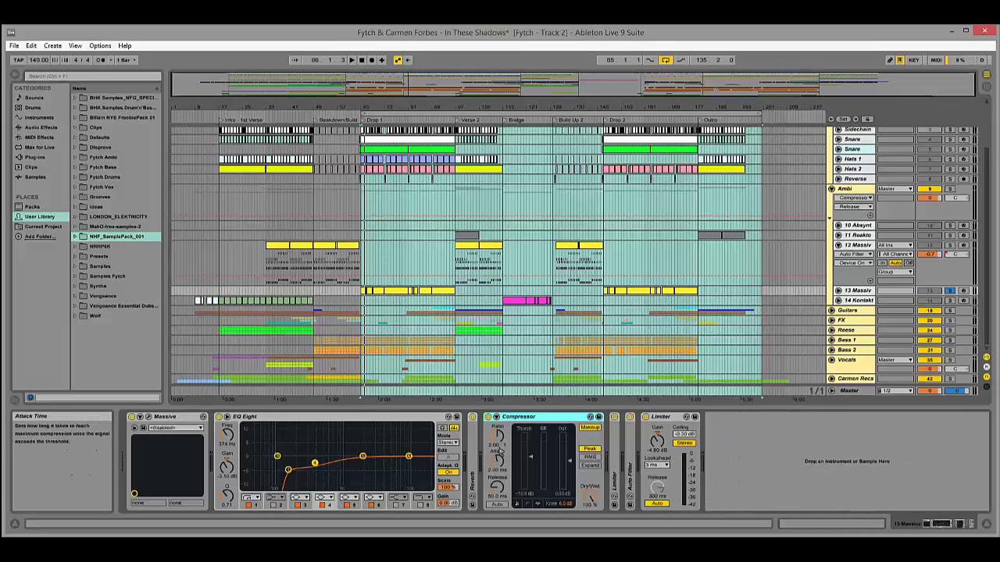
{"action": "double_click", "coordinate": [511, 417]}
{"action": "double_click", "coordinate": [281, 417]}
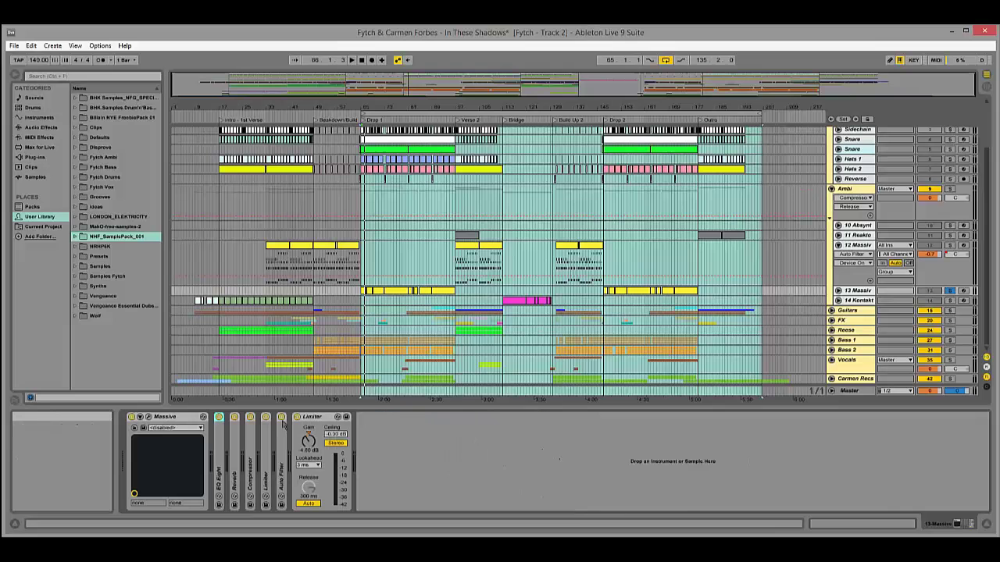
Open the Massive synth on the 13 Massive track and examine its voicing, oscillator phase modulation and fourth envelope.
{"action": "left_click", "coordinate": [144, 417]}
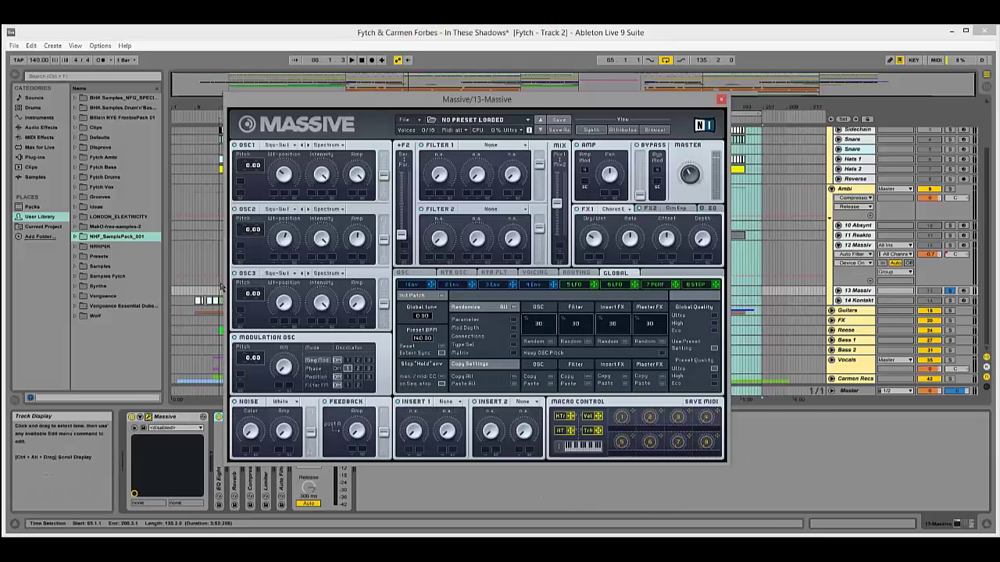
{"action": "left_click_drag", "start_coordinate": [533, 104], "coordinate": [542, 85]}
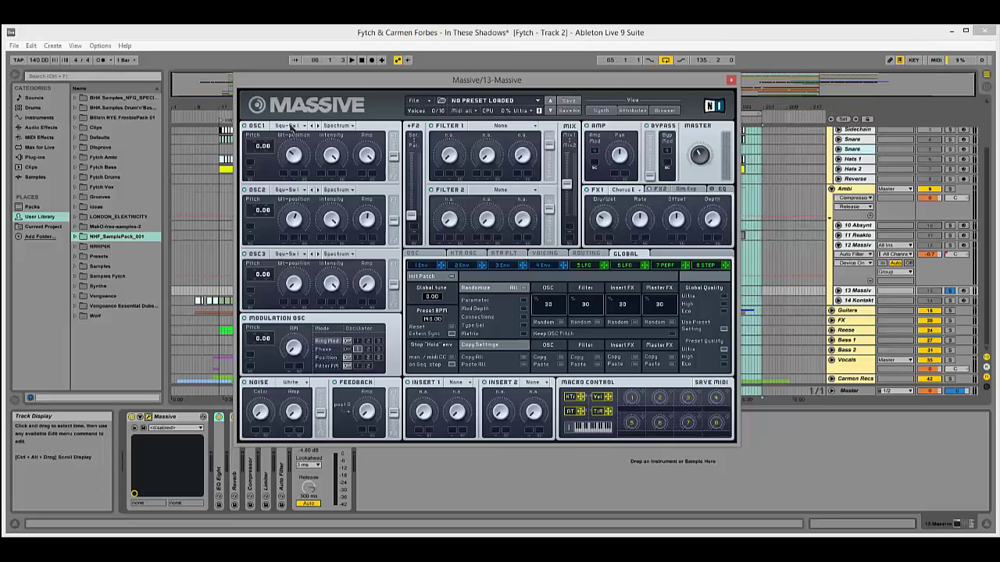
{"action": "left_click_drag", "start_coordinate": [328, 90], "coordinate": [325, 104]}
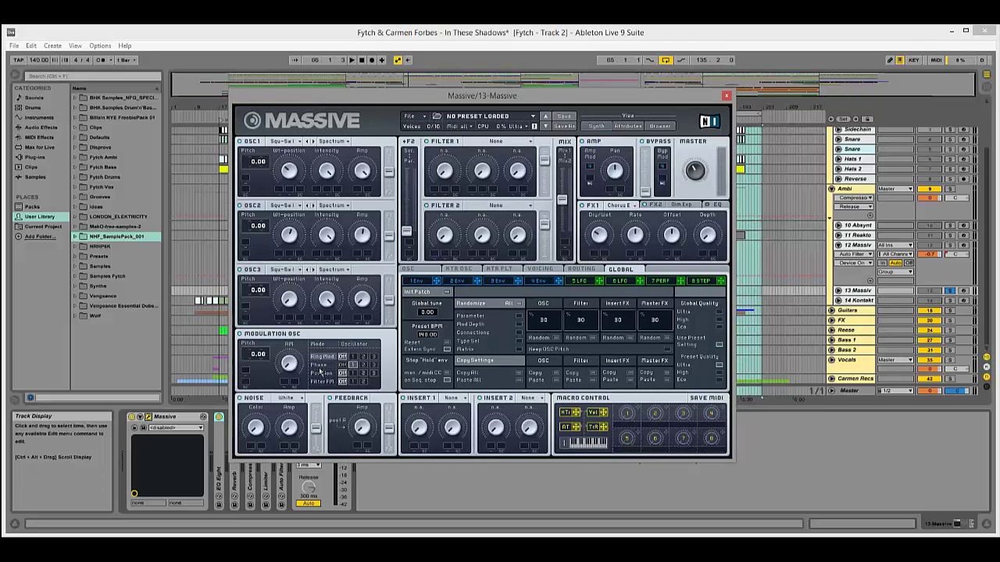
{"action": "left_click", "coordinate": [541, 269]}
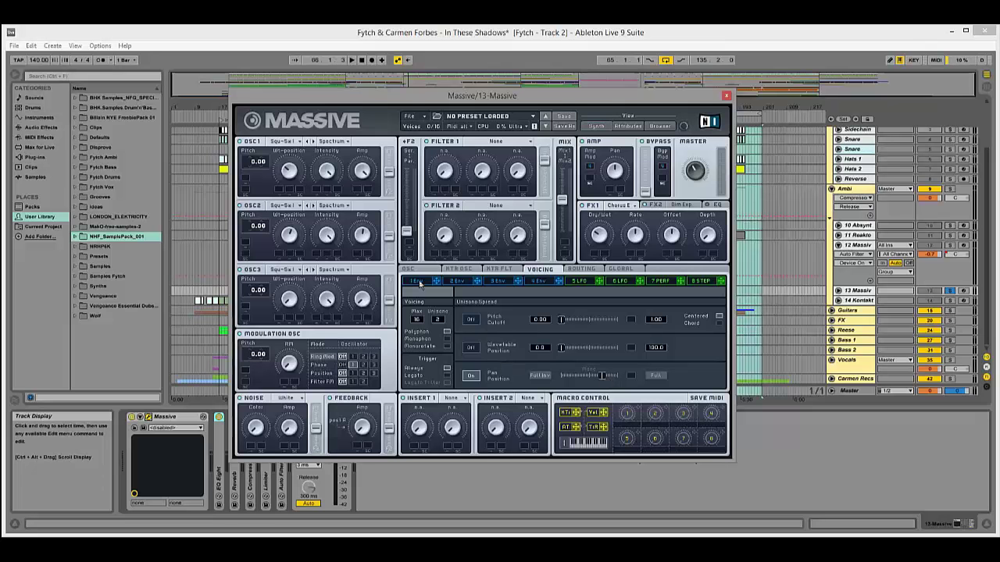
{"action": "left_click", "coordinate": [343, 366]}
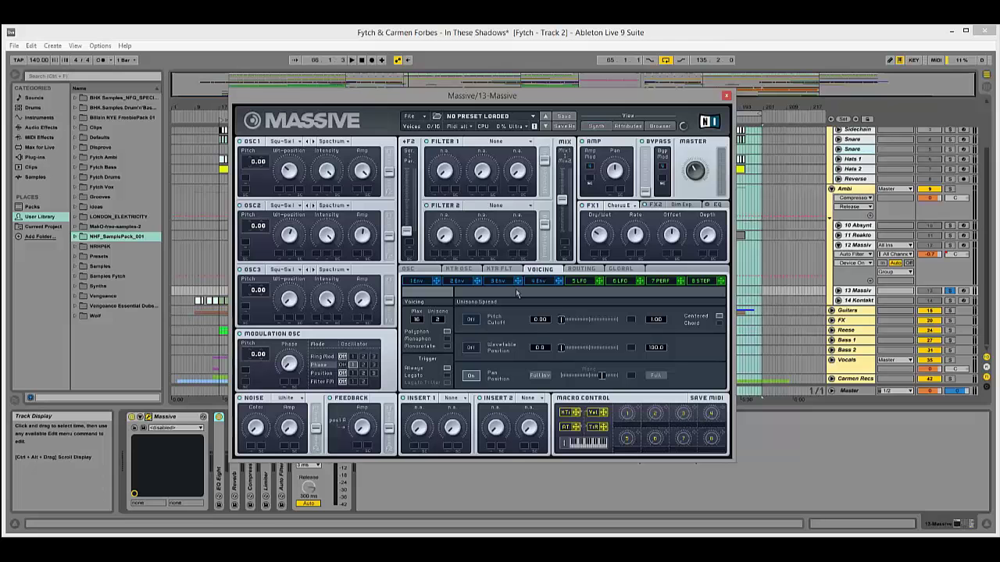
{"action": "left_click", "coordinate": [527, 281]}
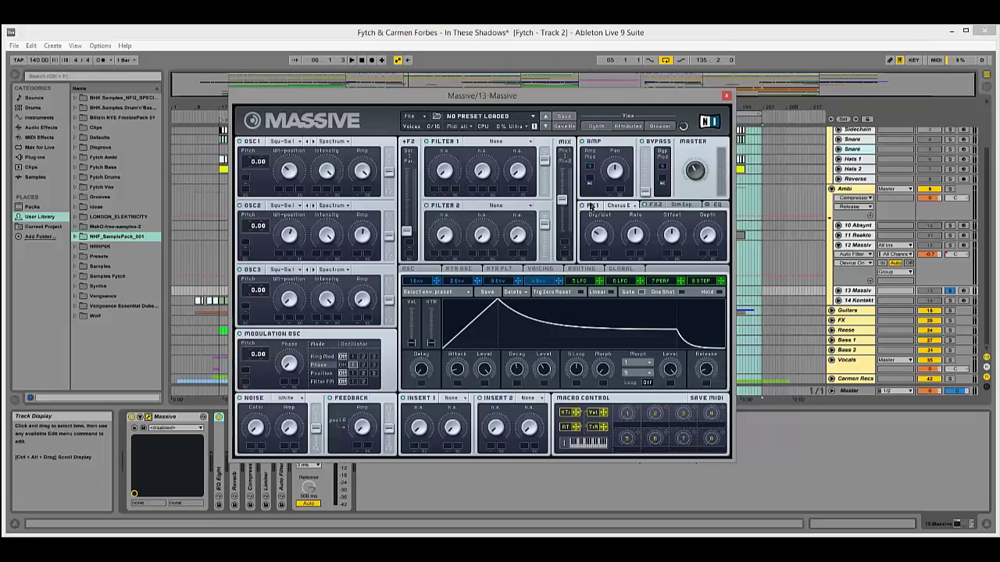
Review Massive's FX1 effect choices and the FX2 Dimension Expander settings, closing the synth window at the end.
{"action": "left_click", "coordinate": [623, 206]}
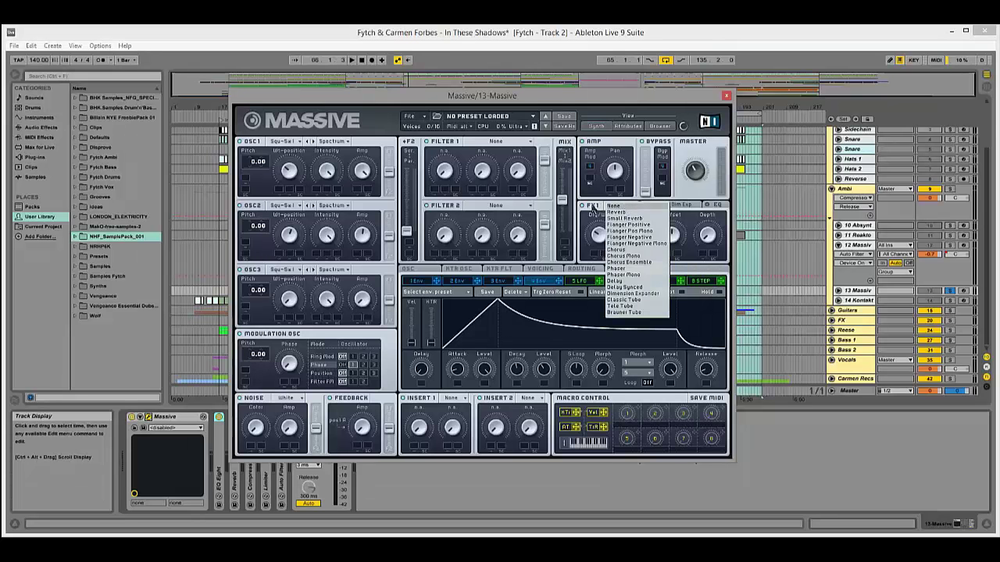
{"action": "left_click", "coordinate": [594, 205]}
{"action": "left_click", "coordinate": [656, 206]}
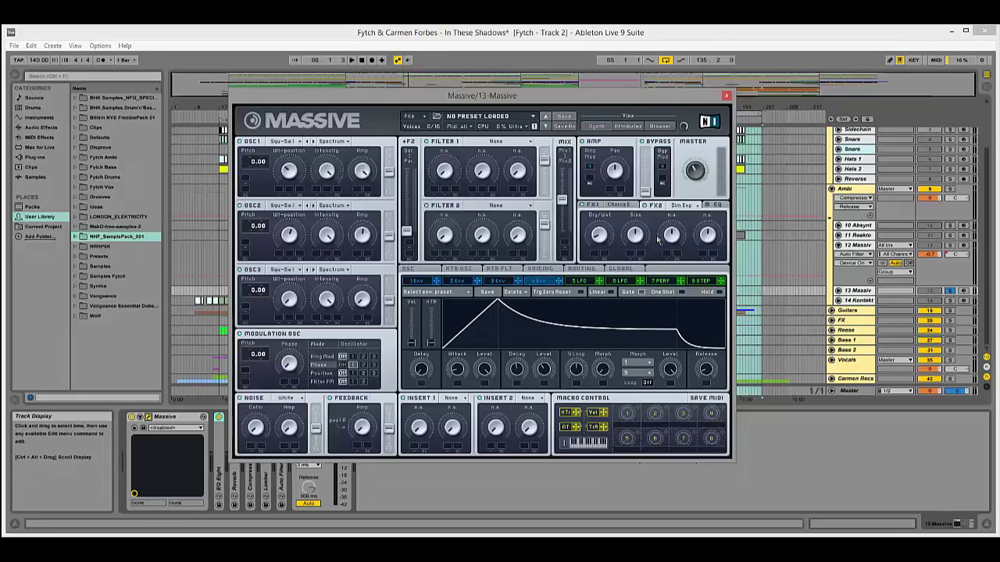
{"action": "left_click", "coordinate": [726, 95]}
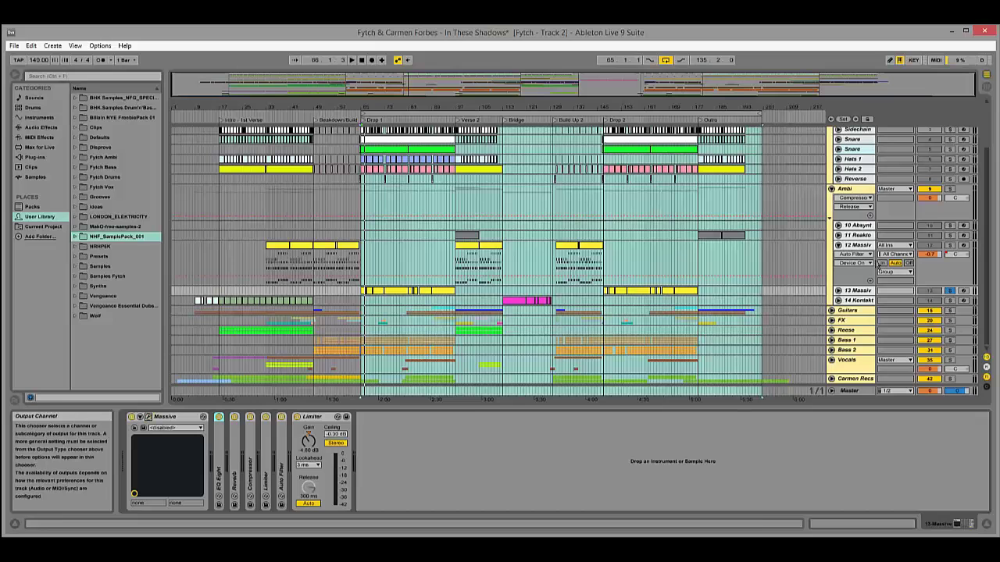
View the Massive synth patch on the 12 Massive track and close its window.
{"action": "left_click", "coordinate": [864, 245]}
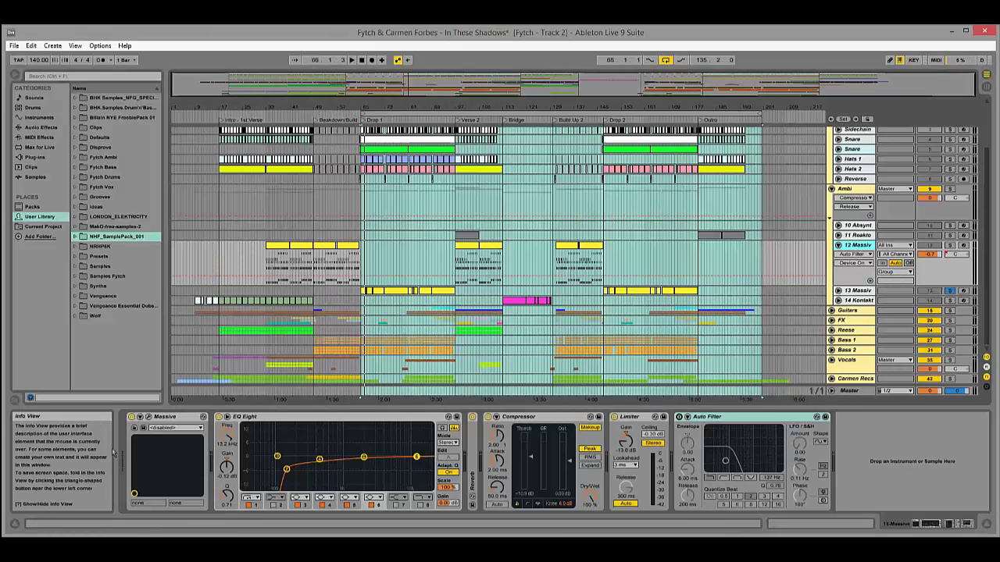
{"action": "left_click", "coordinate": [134, 428]}
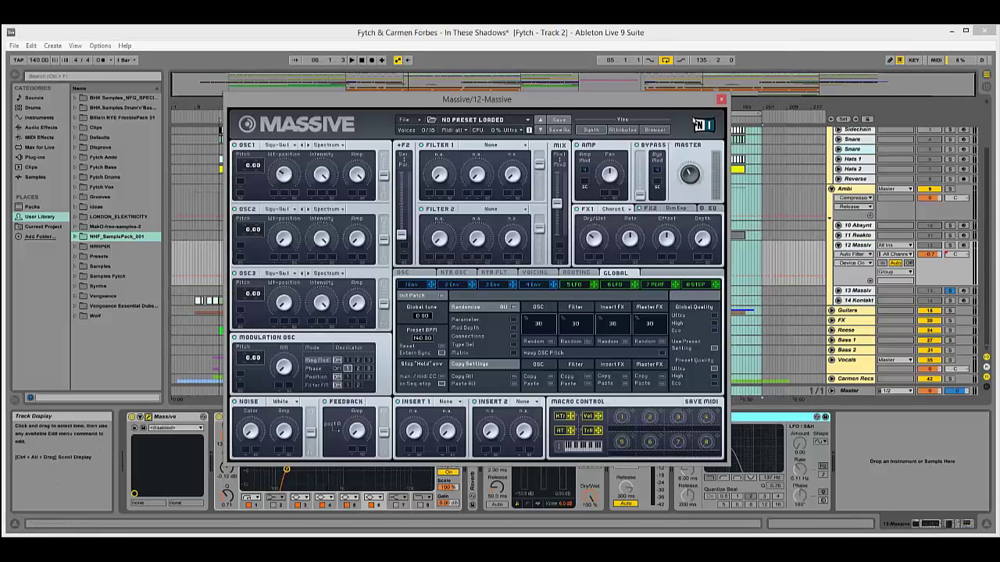
{"action": "left_click", "coordinate": [720, 100]}
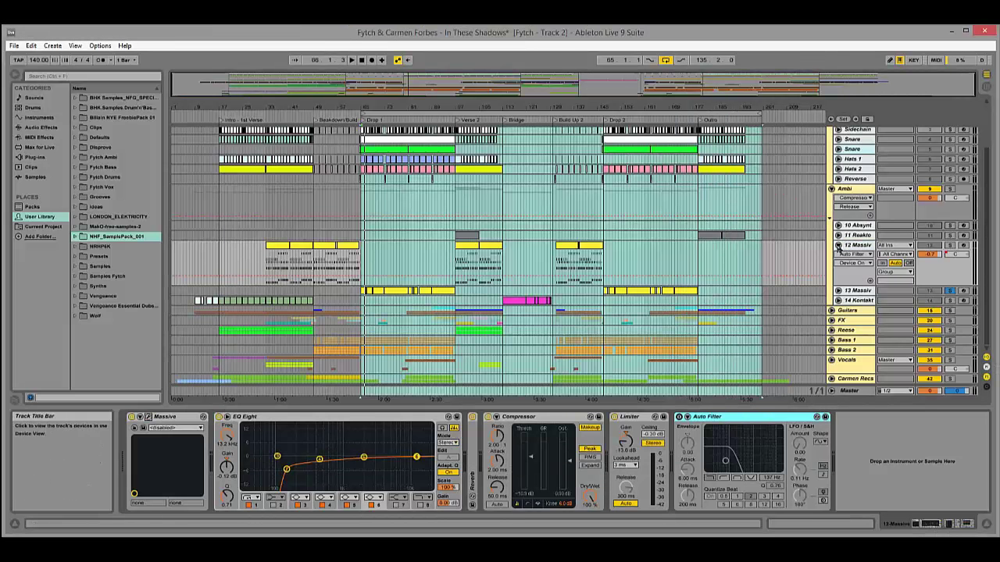
Fold the 12 Massive track, move the loop start to bar 97 and play the 11 Reaktor5 track soloed.
{"action": "left_click", "coordinate": [838, 245]}
{"action": "left_click", "coordinate": [857, 235]}
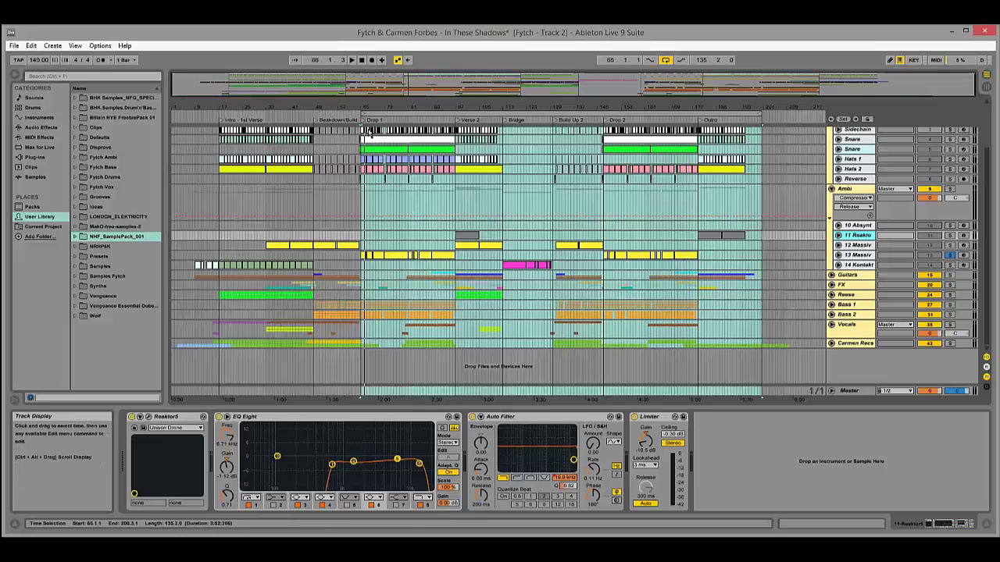
{"action": "left_click_drag", "start_coordinate": [363, 110], "coordinate": [457, 110]}
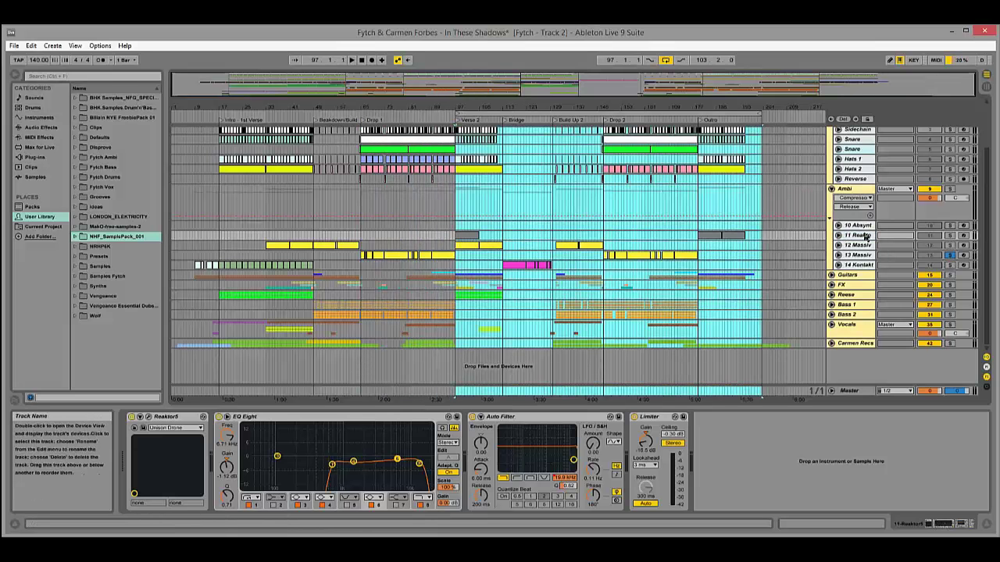
{"action": "left_click", "coordinate": [950, 236]}
{"action": "key", "text": "space"}
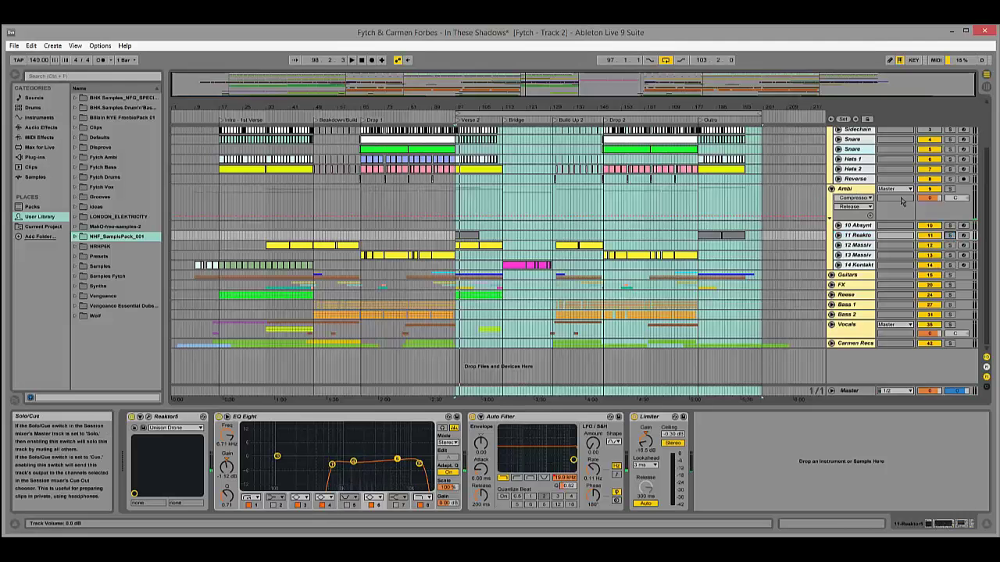
Fold the Ambi group and play the arrangement from bar 97 without any solo.
{"action": "scroll", "coordinate": [848, 223], "scroll_direction": "up", "scroll_amount": 3}
{"action": "left_click", "coordinate": [832, 231]}
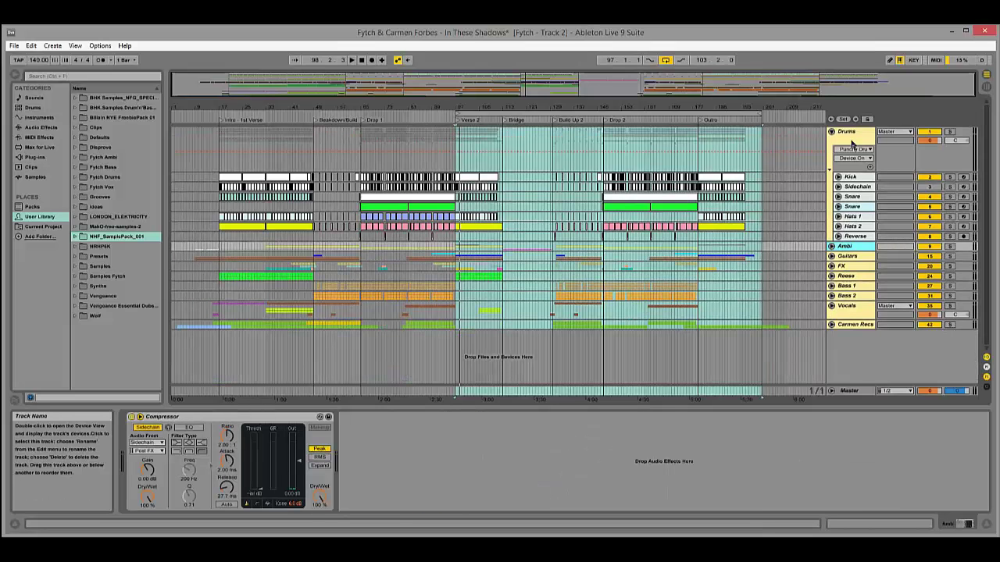
{"action": "key", "text": "space"}
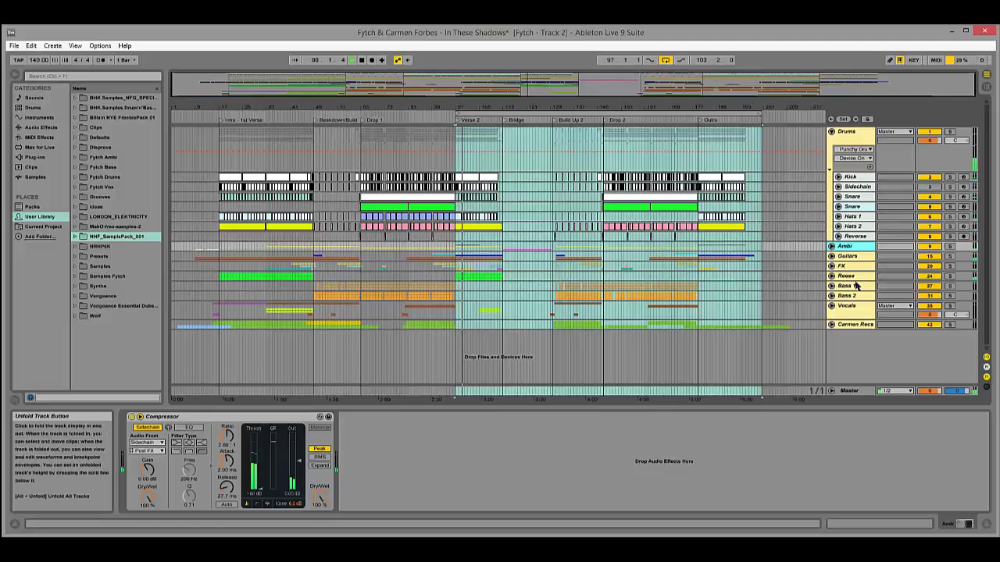
Unfold the Ambi group, solo the 11 Reaktor5 track during playback and show its device chain.
{"action": "key", "text": "Right"}
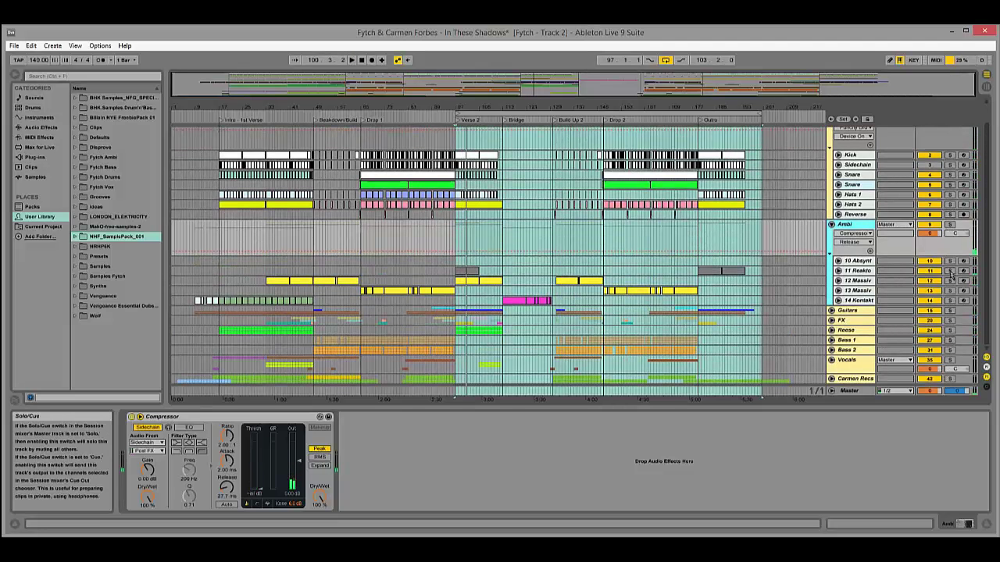
{"action": "left_click", "coordinate": [950, 271]}
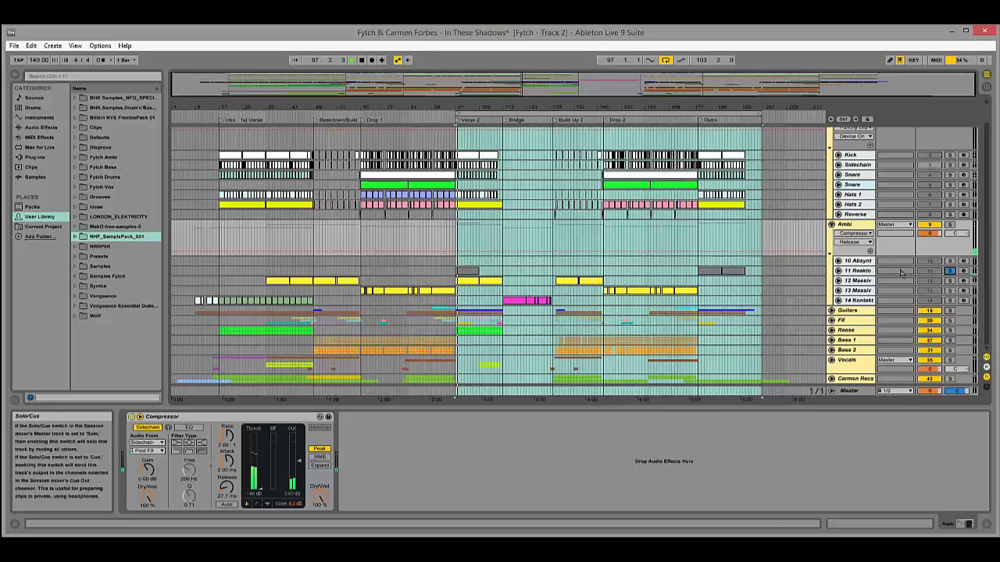
{"action": "left_click", "coordinate": [857, 271]}
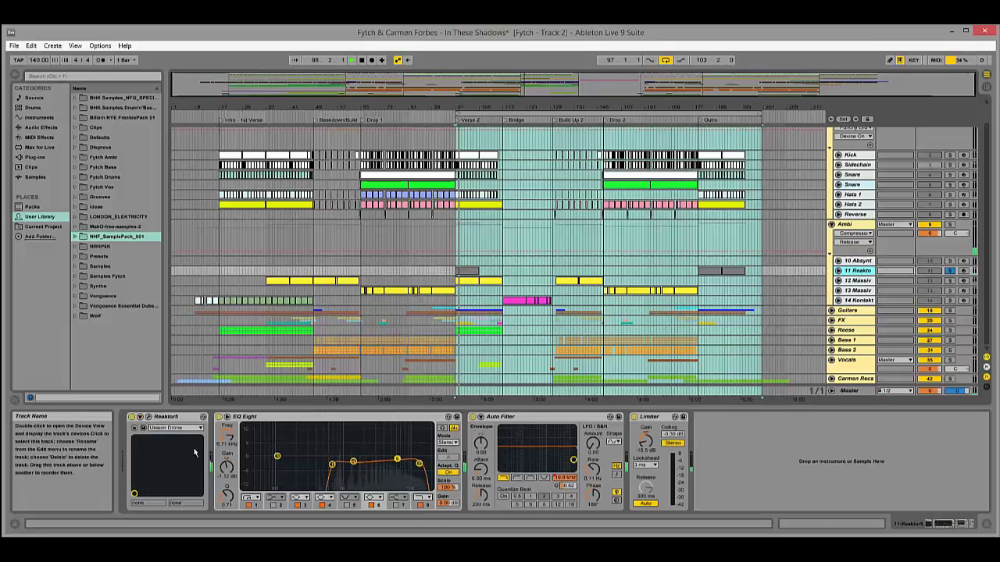
View the Skanner XT Unison Drone patch of the 11 Reaktor5 track and close its window.
{"action": "left_click", "coordinate": [148, 418]}
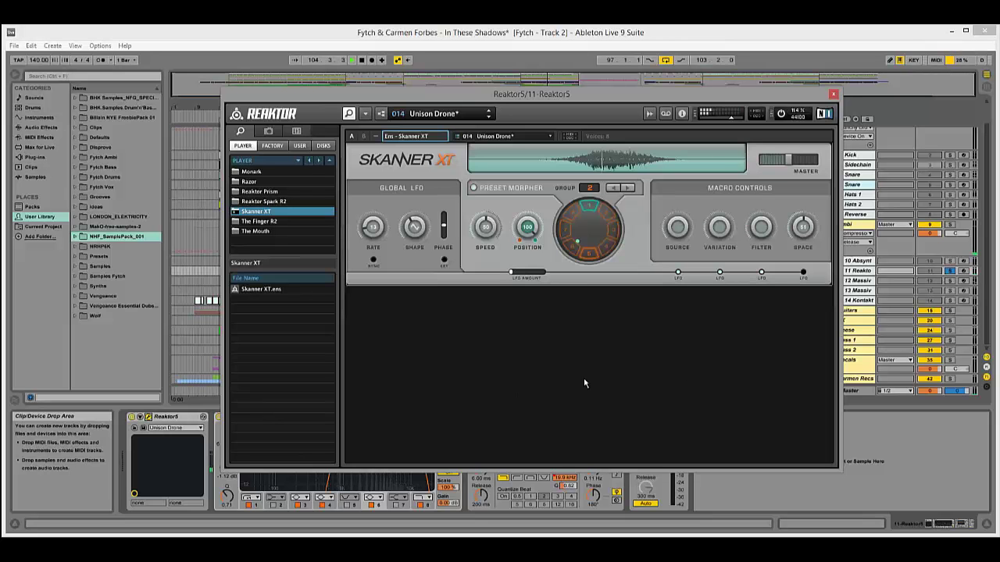
{"action": "left_click_drag", "start_coordinate": [581, 93], "coordinate": [535, 79]}
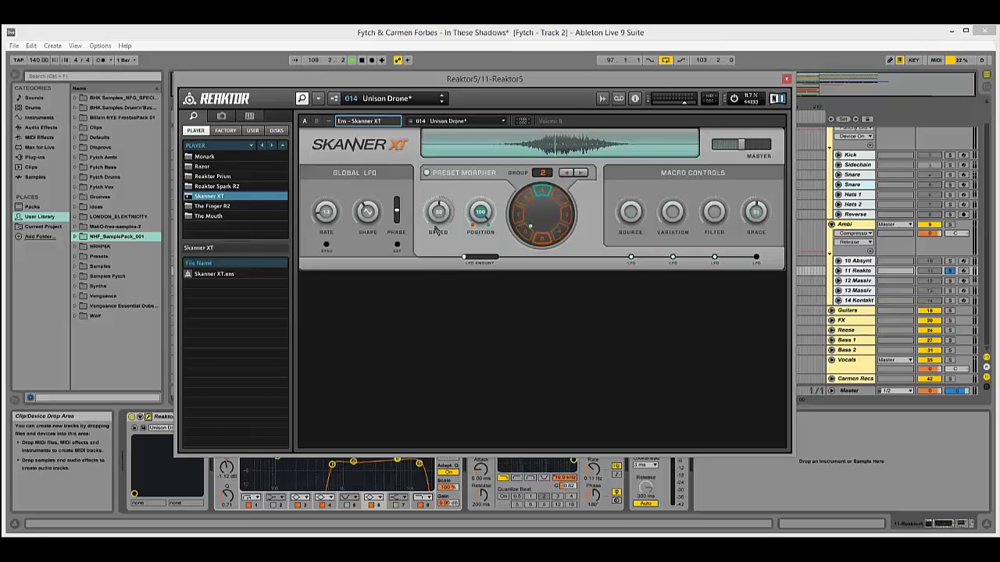
{"action": "left_click", "coordinate": [786, 81]}
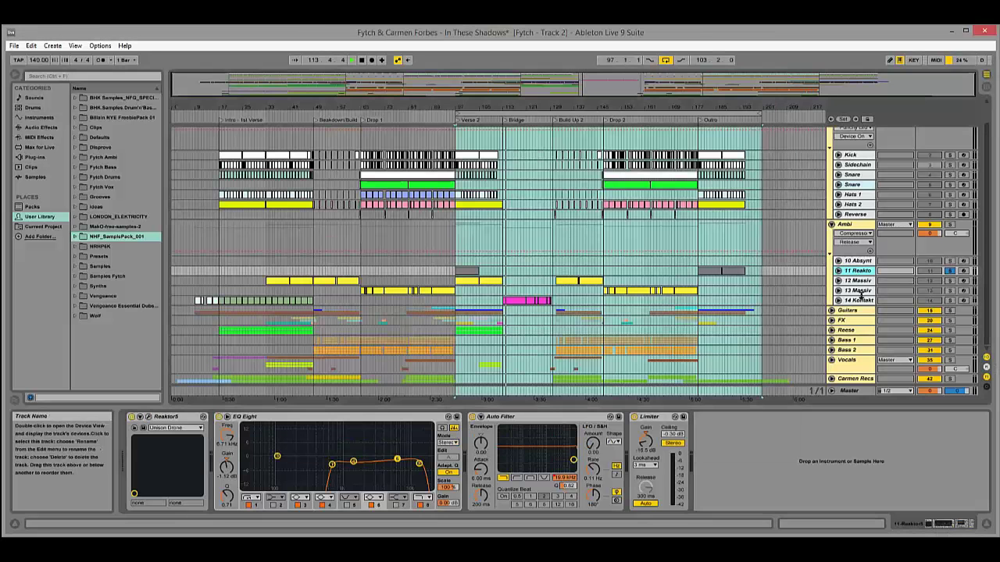
Play the 14 Kontakt track soloed from bar 113, move the loop start to bar 109 and clear the solo.
{"action": "left_click", "coordinate": [865, 283]}
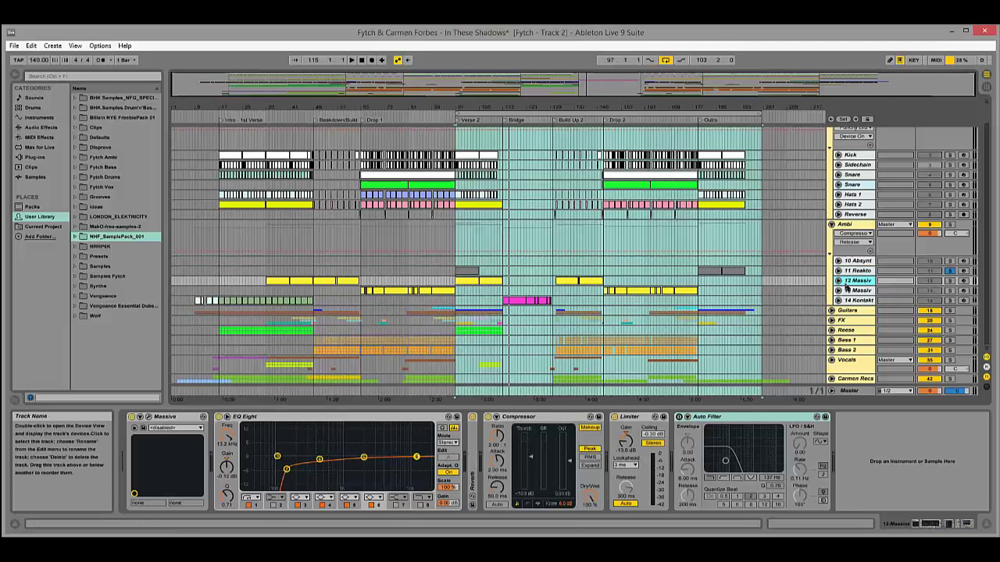
{"action": "left_click", "coordinate": [537, 300]}
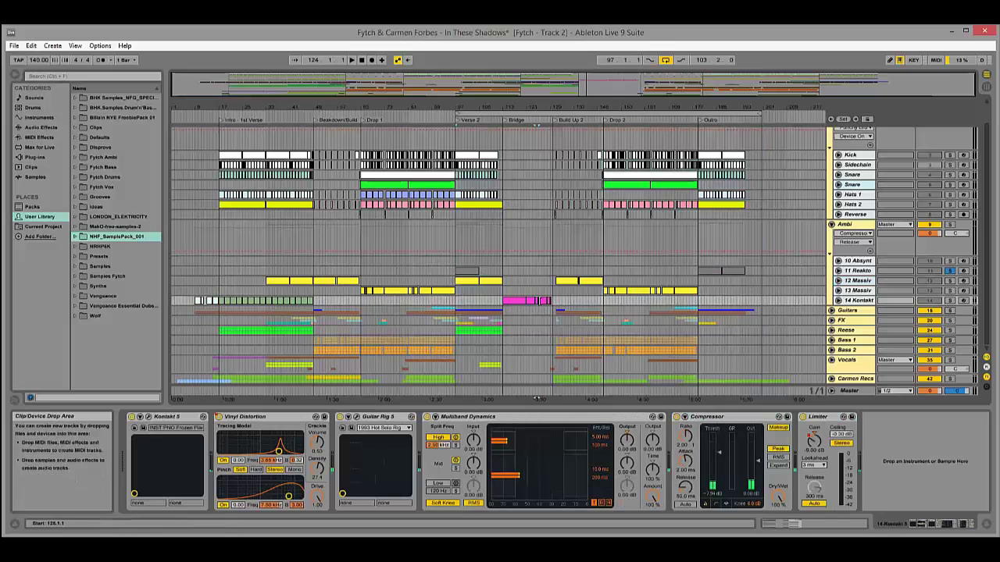
{"action": "left_click_drag", "start_coordinate": [456, 115], "coordinate": [504, 116]}
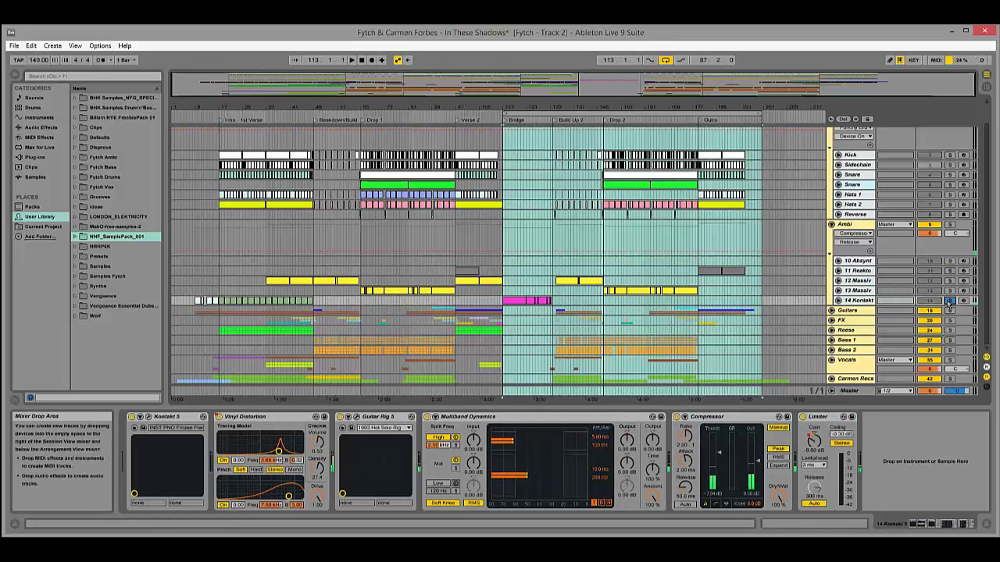
{"action": "left_click_drag", "start_coordinate": [503, 115], "coordinate": [492, 115]}
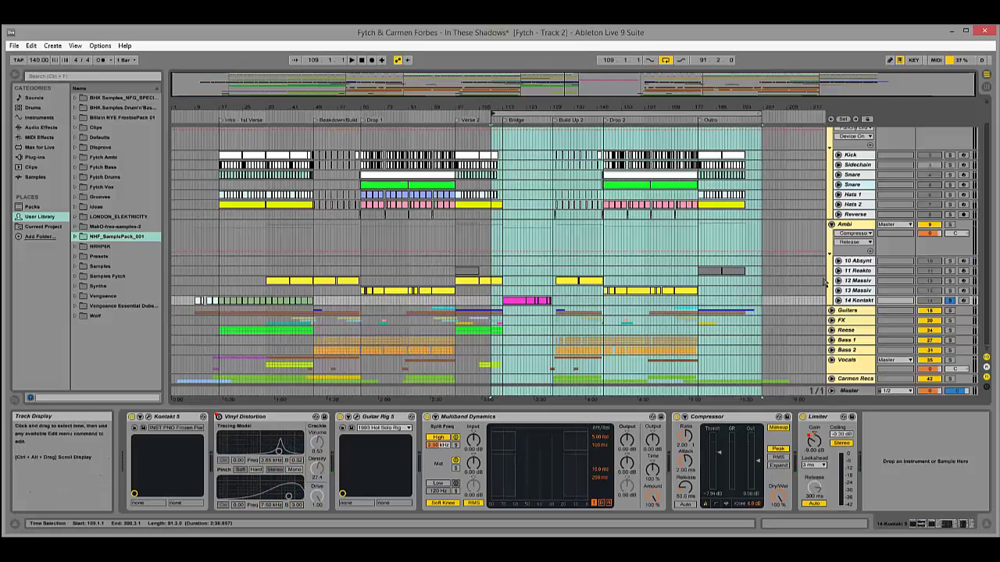
{"action": "left_click", "coordinate": [950, 300]}
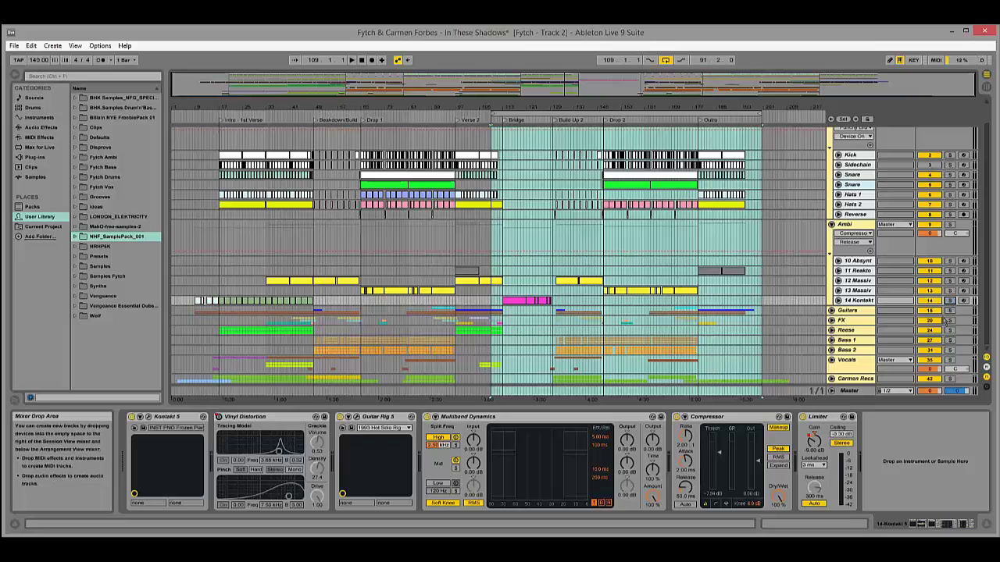
Play the full arrangement from bar 109 with the Drums group selected and the Ambi group unfolded.
{"action": "left_click", "coordinate": [831, 225]}
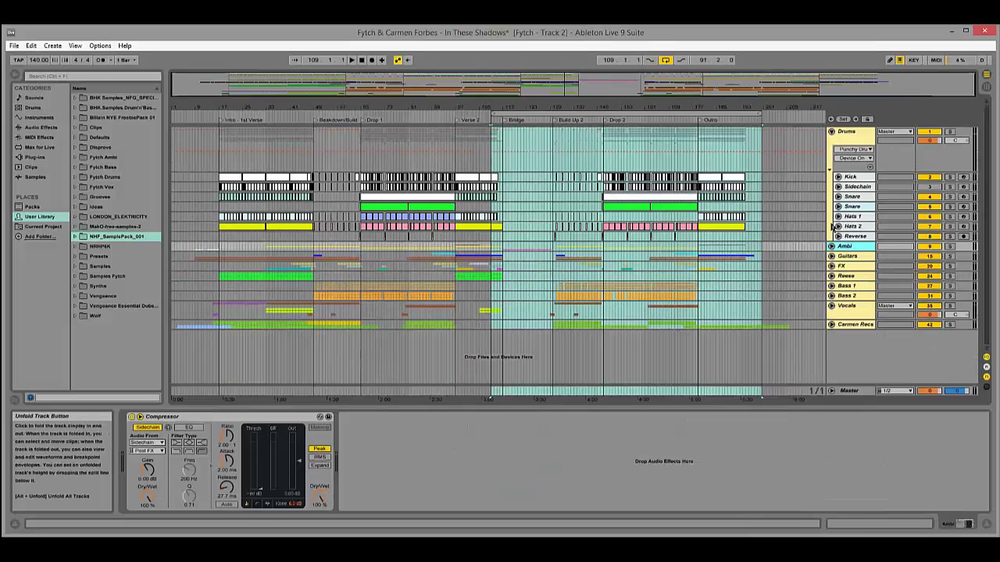
{"action": "left_click", "coordinate": [847, 132]}
{"action": "left_click", "coordinate": [832, 246]}
{"action": "key", "text": "space"}
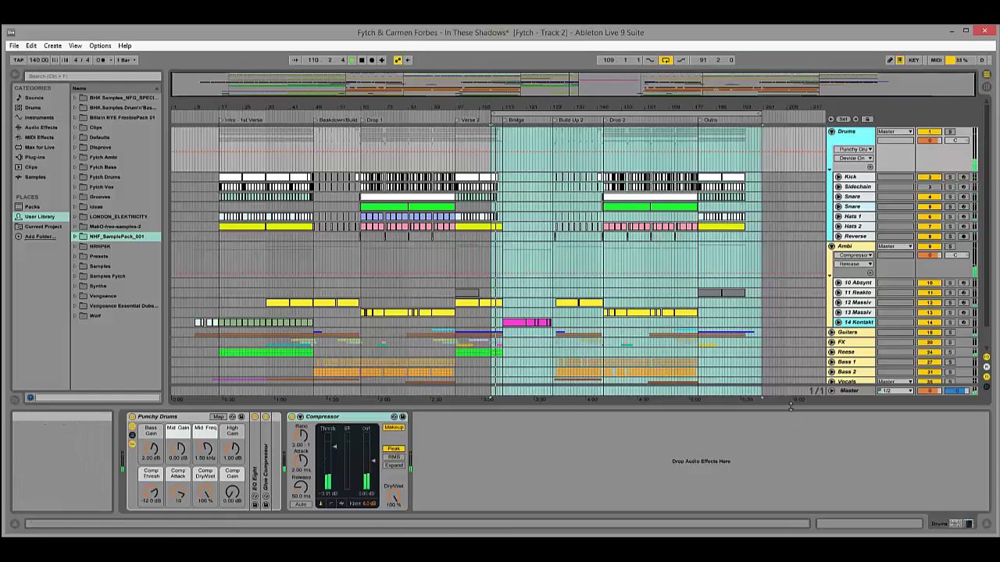
Unfold the 14 Kontakt track, zoom in with the loop start at bar 113 of the Bridge, and fold the Drums group.
{"action": "key", "text": "ctrl+alt+l"}
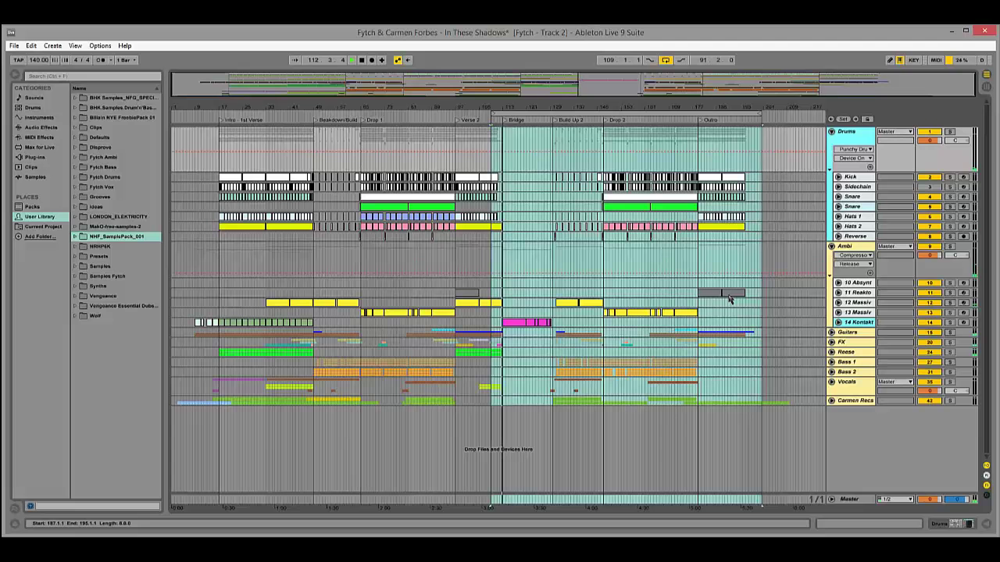
{"action": "left_click", "coordinate": [838, 322]}
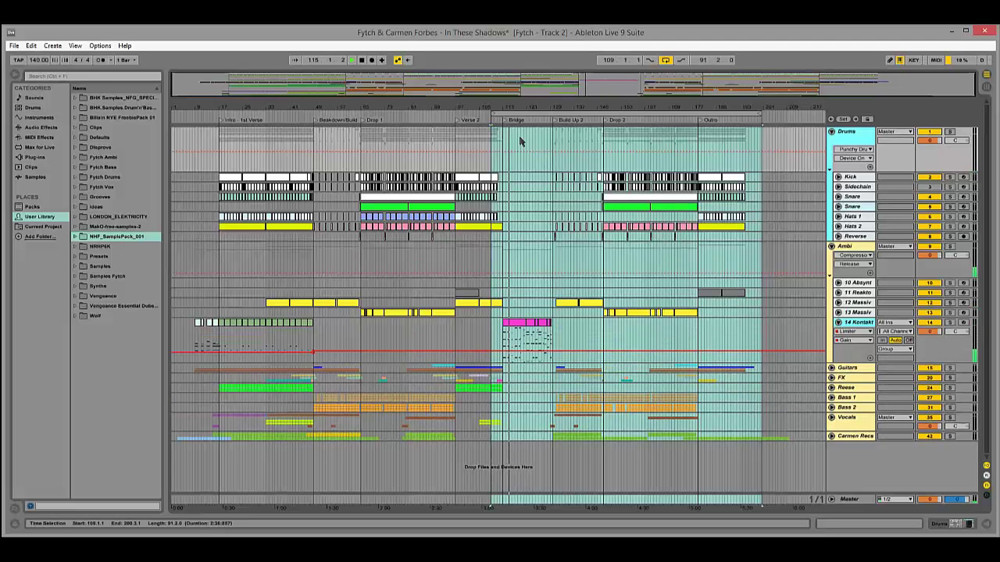
{"action": "left_click_drag", "start_coordinate": [493, 113], "coordinate": [537, 161]}
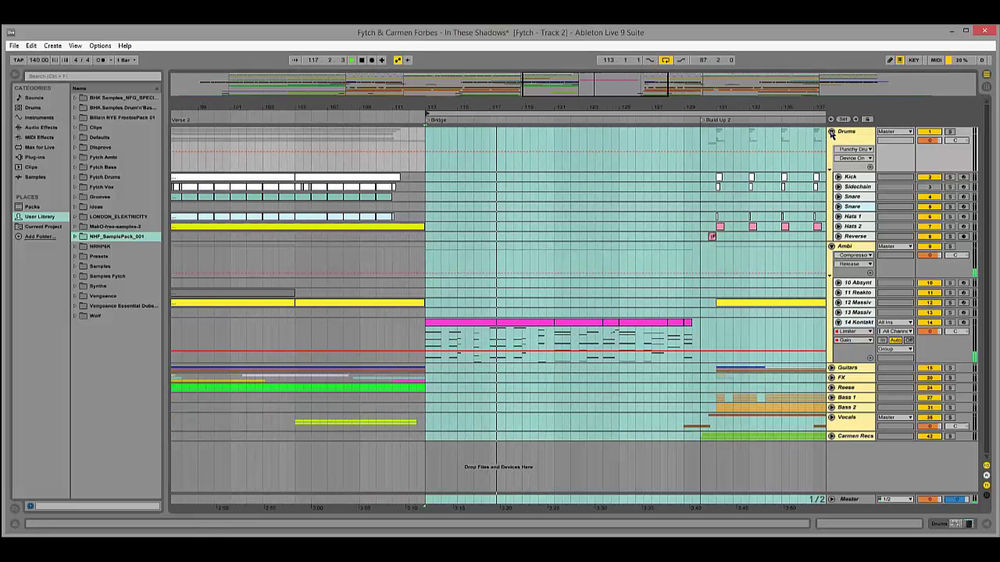
{"action": "left_click", "coordinate": [831, 131]}
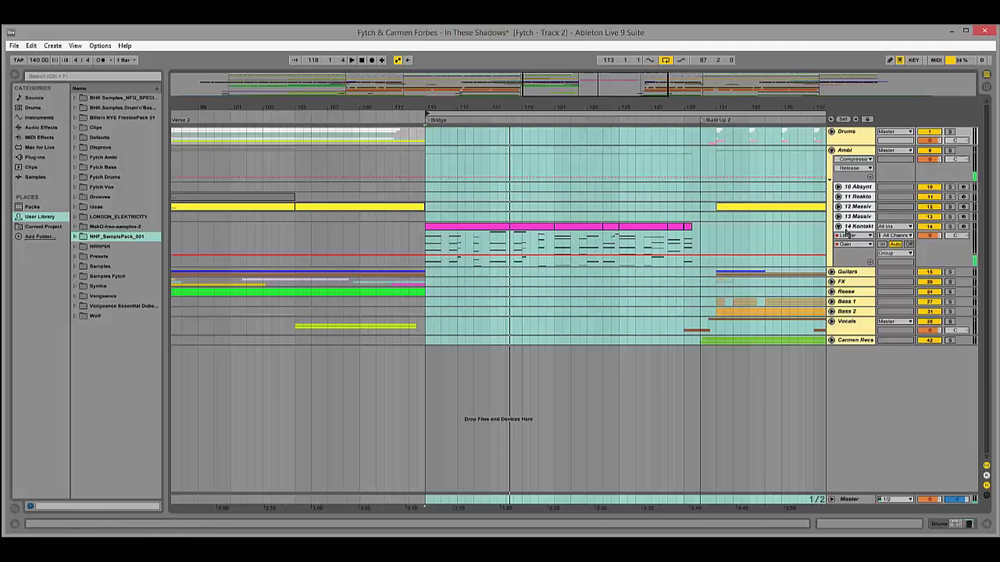
View the INST PNO Frozen Piano 2 instrument in Kontakt 5 with the outputs section hidden, look through the libraries and close the window.
{"action": "double_click", "coordinate": [859, 226]}
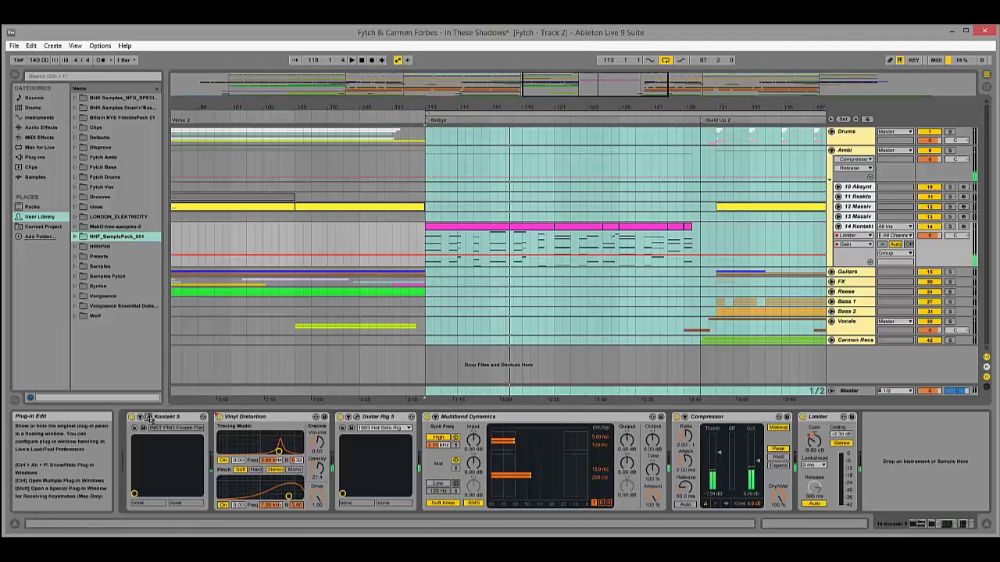
{"action": "left_click", "coordinate": [149, 418]}
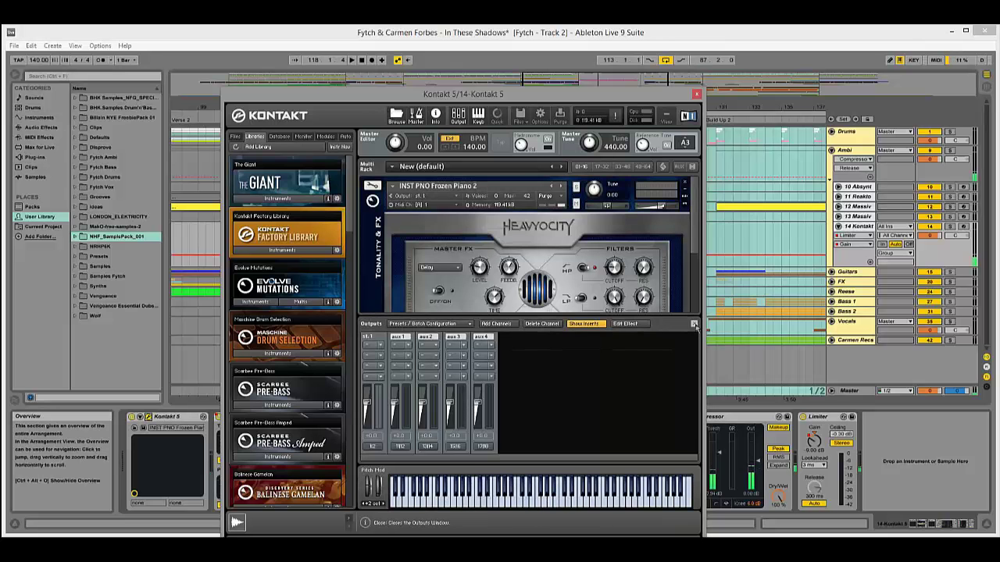
{"action": "left_click", "coordinate": [459, 115]}
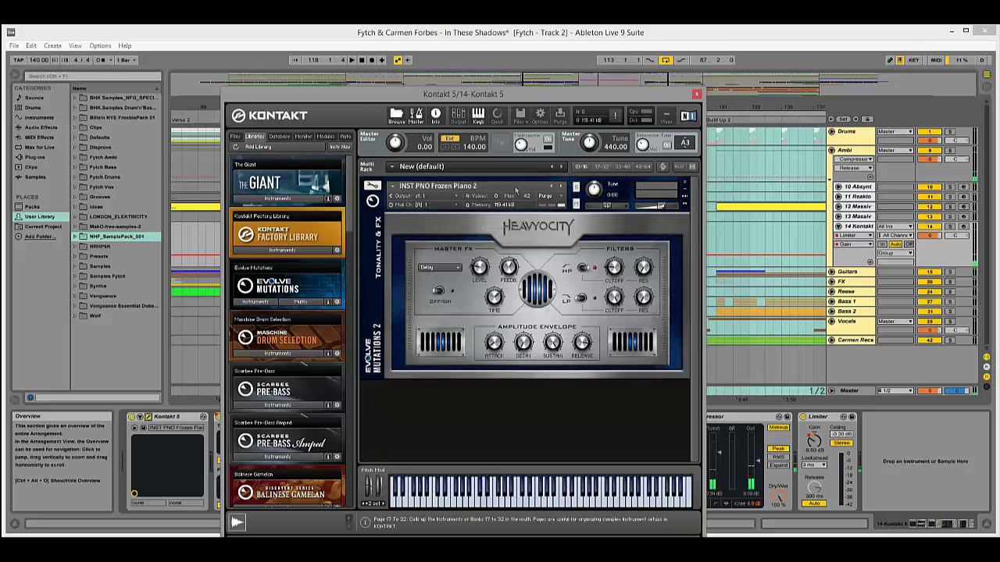
{"action": "left_click_drag", "start_coordinate": [349, 209], "coordinate": [349, 227]}
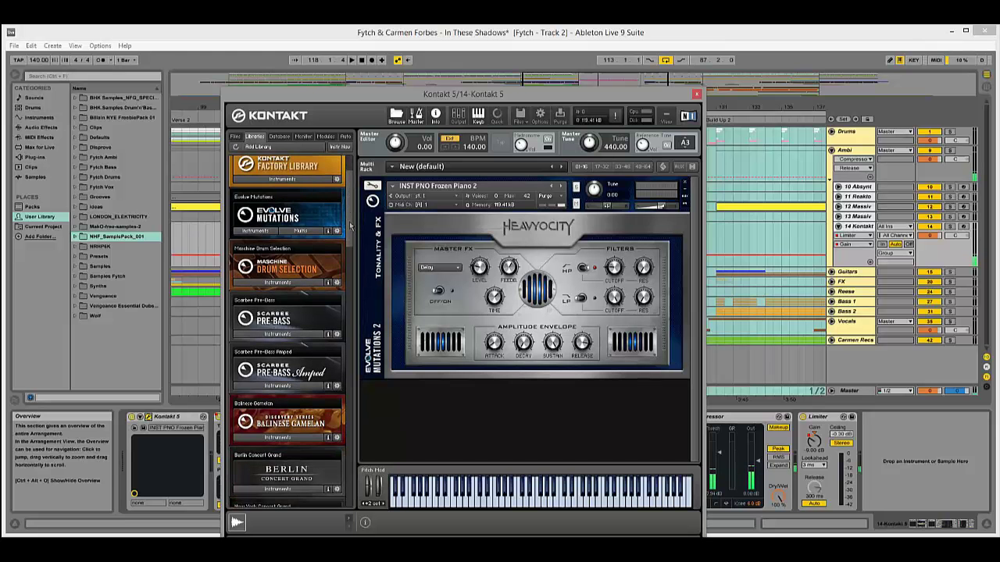
{"action": "scroll", "coordinate": [350, 227], "scroll_direction": "up", "scroll_amount": 2}
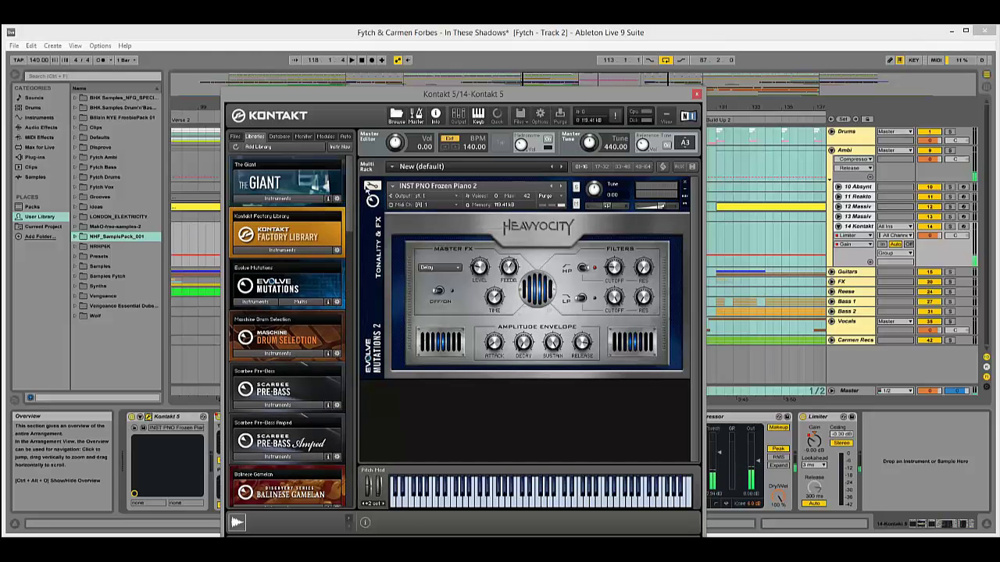
{"action": "left_click", "coordinate": [696, 94]}
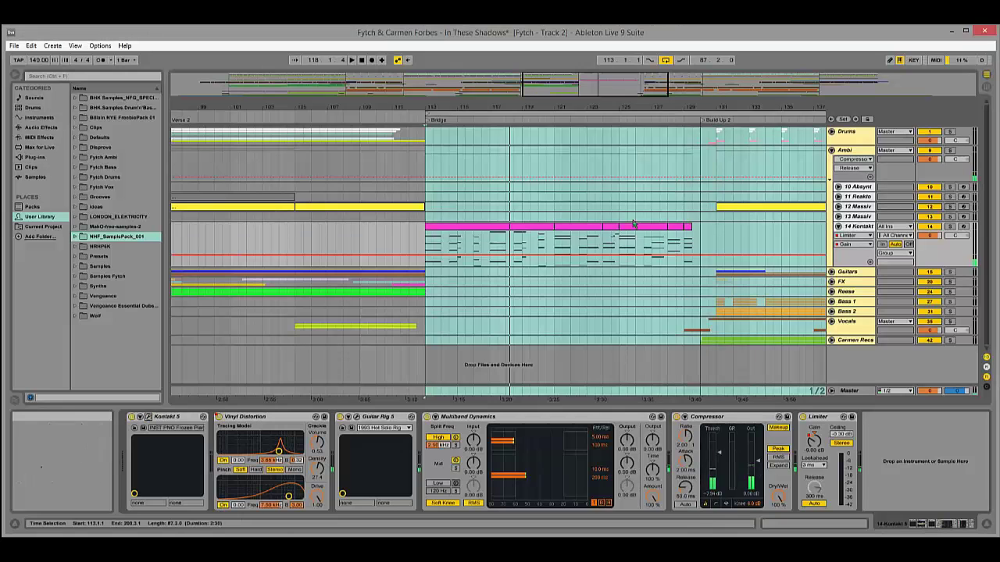
Inspect the Vinyl Distortion and the Guitar Rig 5 Bass Pro amp and cabinet on the 14 Kontakt track, closing the plug-in window.
{"action": "left_click", "coordinate": [539, 254]}
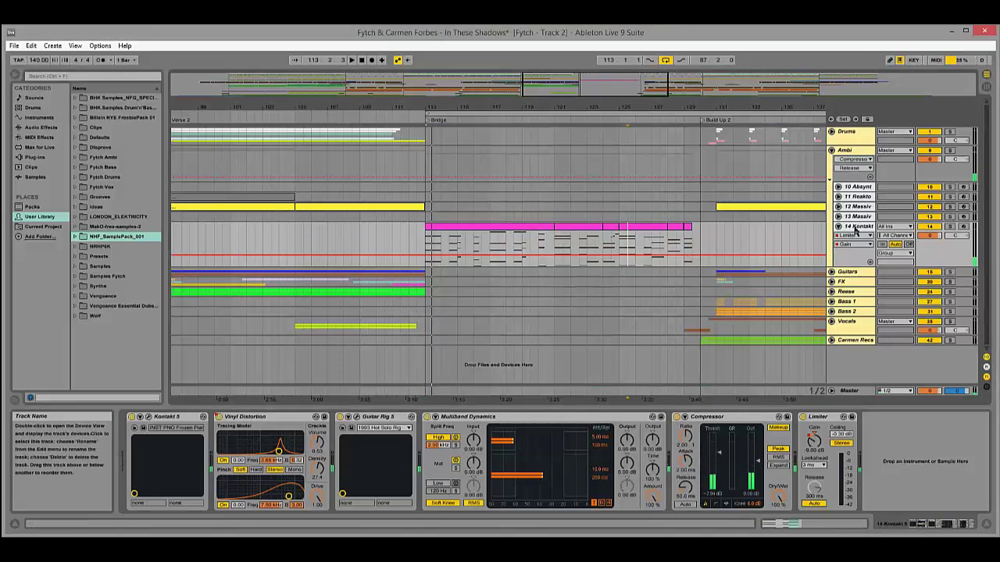
{"action": "left_click", "coordinate": [856, 227]}
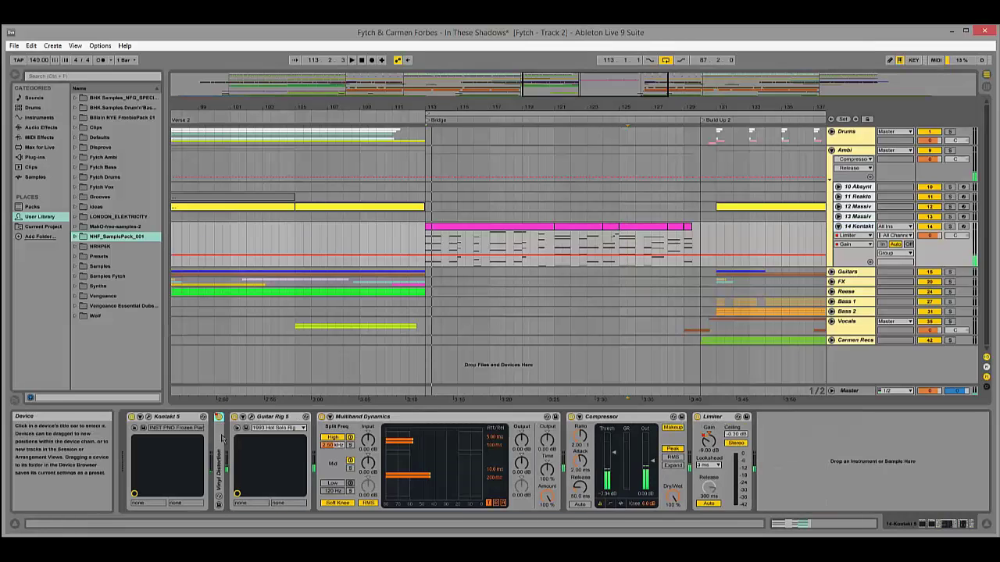
{"action": "left_click", "coordinate": [227, 435]}
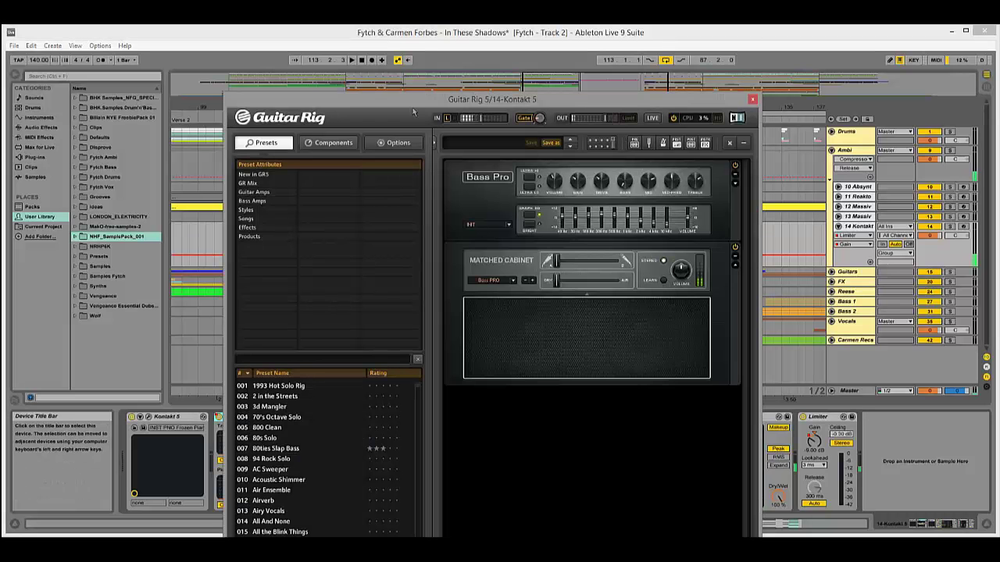
{"action": "left_click_drag", "start_coordinate": [412, 107], "coordinate": [395, 54]}
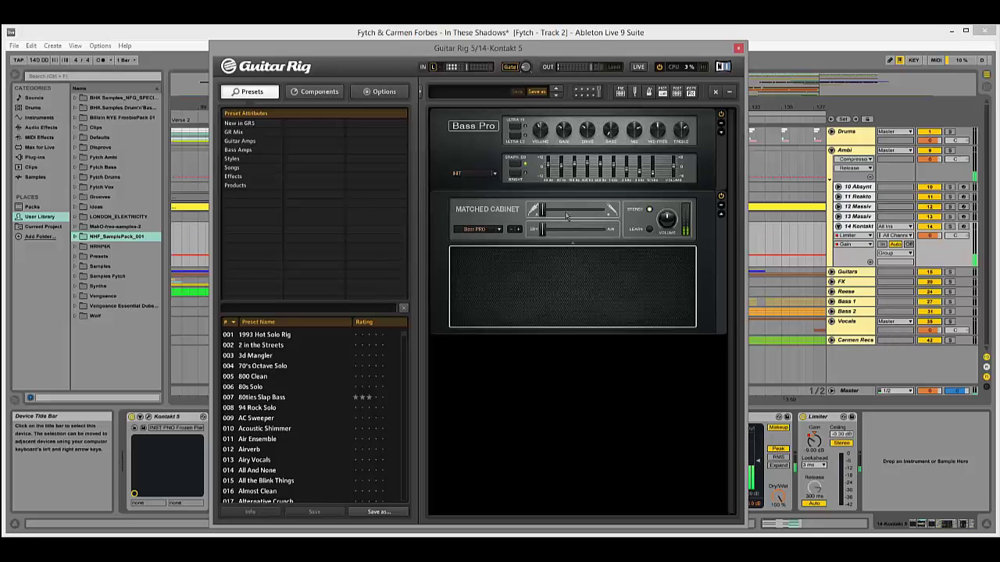
{"action": "left_click", "coordinate": [738, 48]}
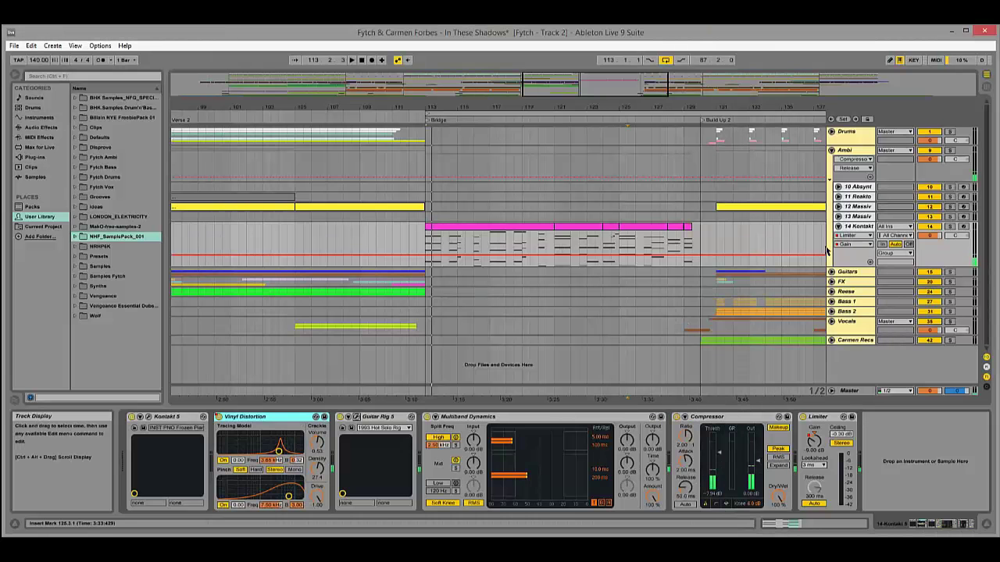
Fold the 14 Kontakt track and place the insert marker at bar 111 on the Ambi group.
{"action": "left_click", "coordinate": [839, 227]}
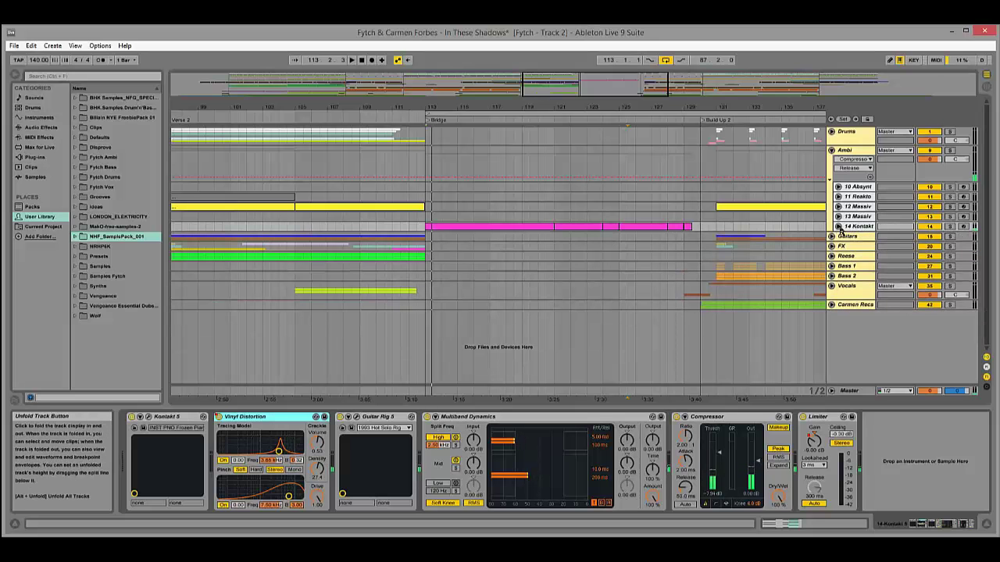
{"action": "left_click", "coordinate": [683, 184]}
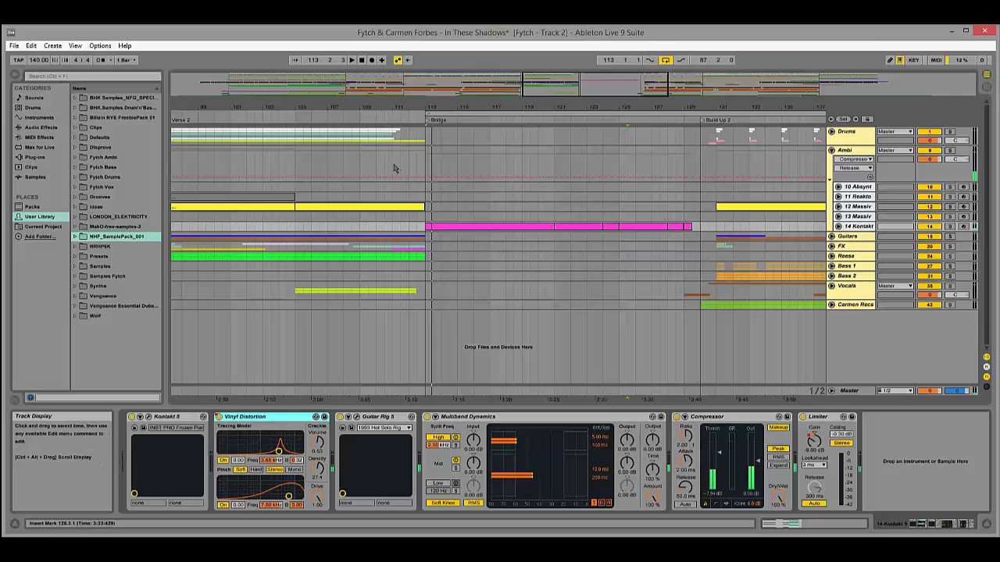
{"action": "left_click", "coordinate": [397, 164]}
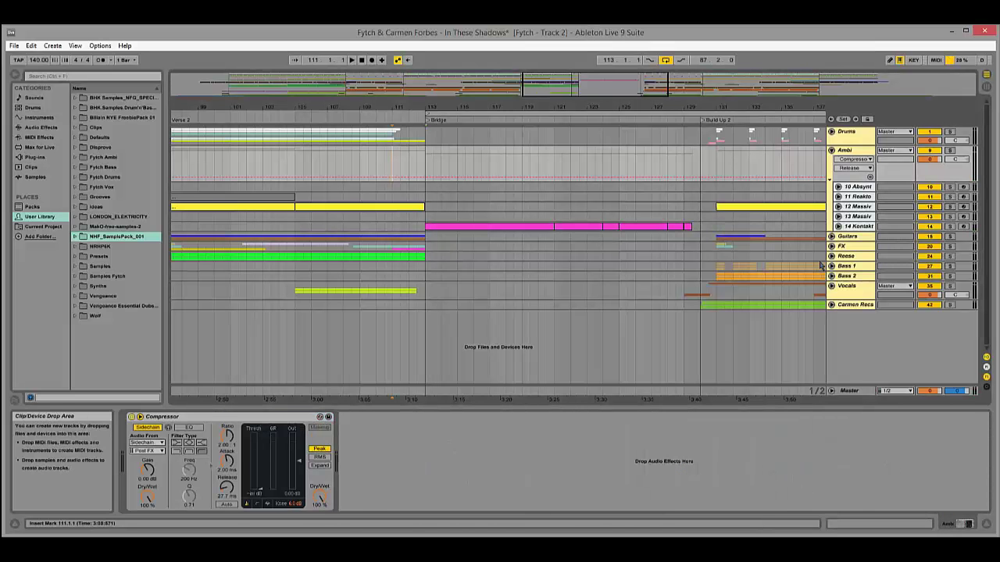
Show the 14 Kontakt device chain, collapse its Multiband Dynamics and hide the device view.
{"action": "left_click", "coordinate": [857, 226]}
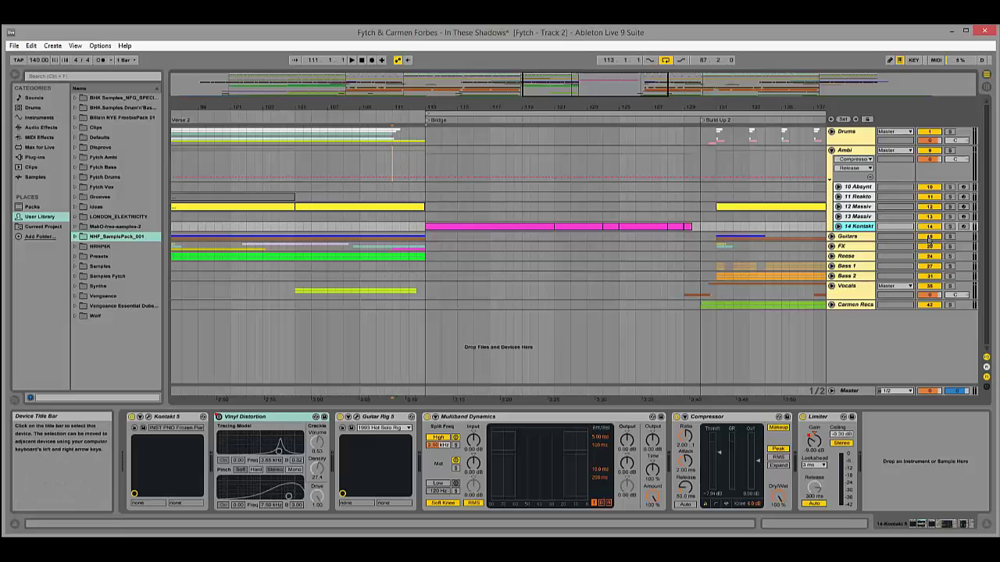
{"action": "double_click", "coordinate": [463, 417]}
{"action": "double_click", "coordinate": [426, 436]}
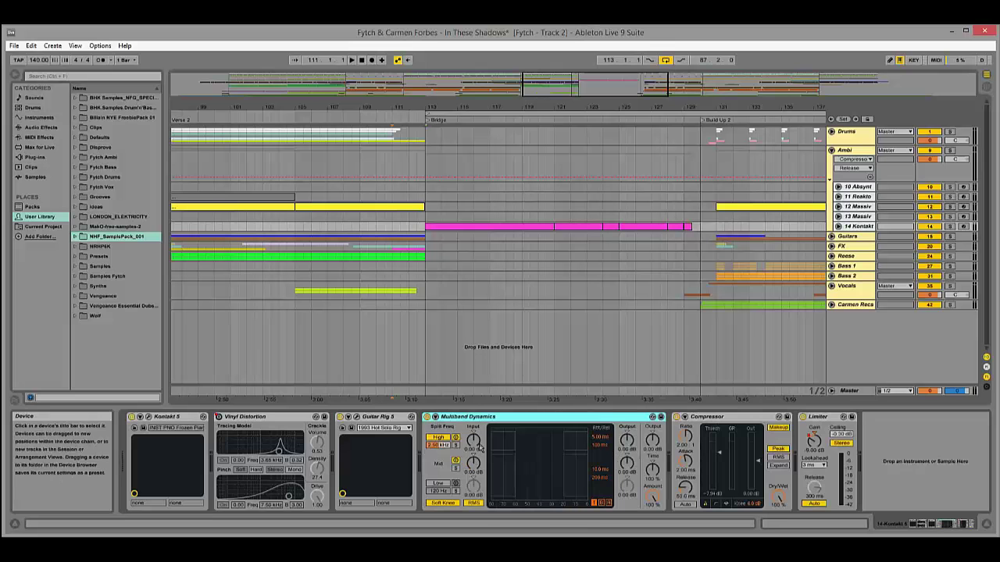
{"action": "double_click", "coordinate": [464, 418]}
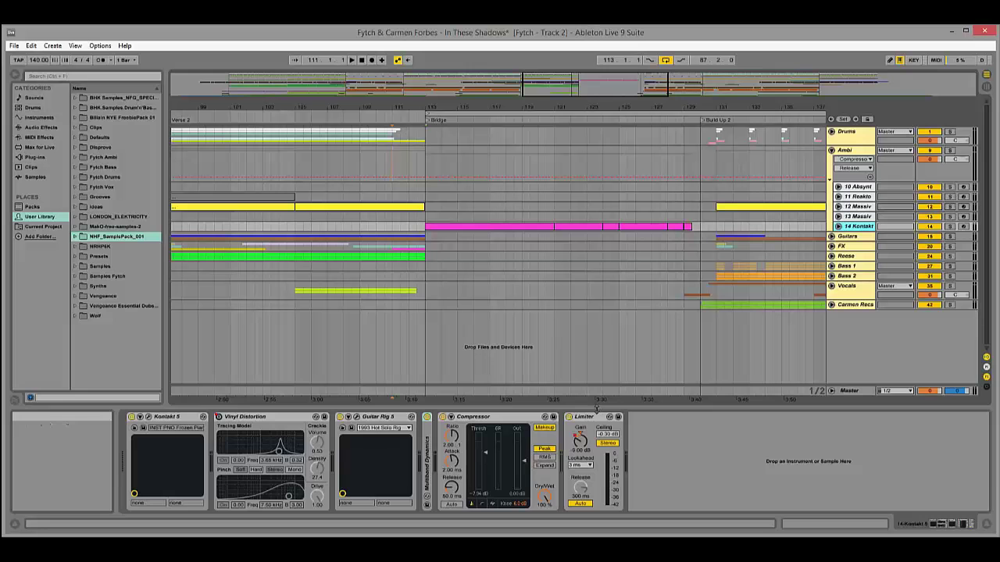
{"action": "left_click_drag", "start_coordinate": [598, 407], "coordinate": [598, 426]}
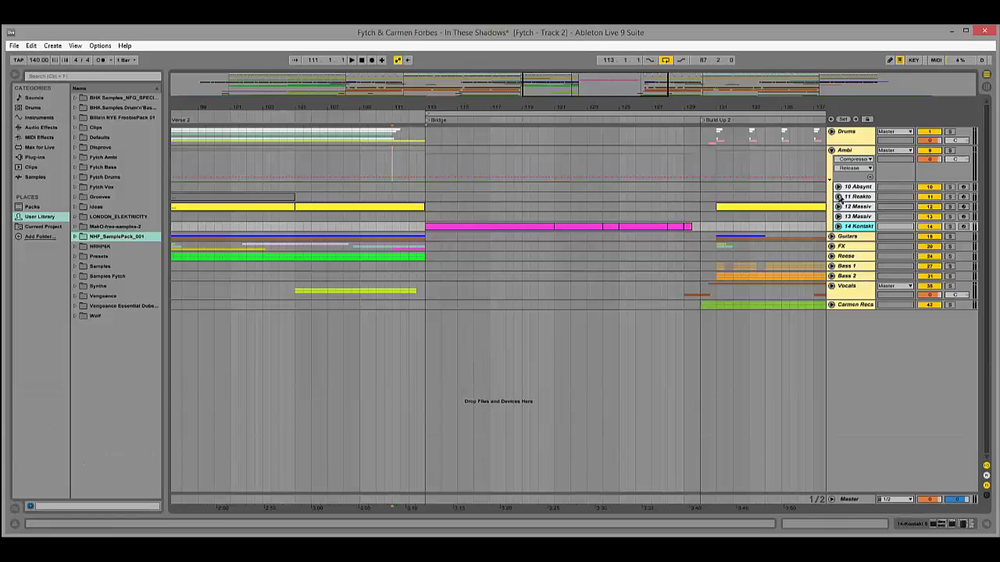
Fold the Ambi group, unfold the Guitars group and move the loop start to bar 93.
{"action": "left_click", "coordinate": [831, 151]}
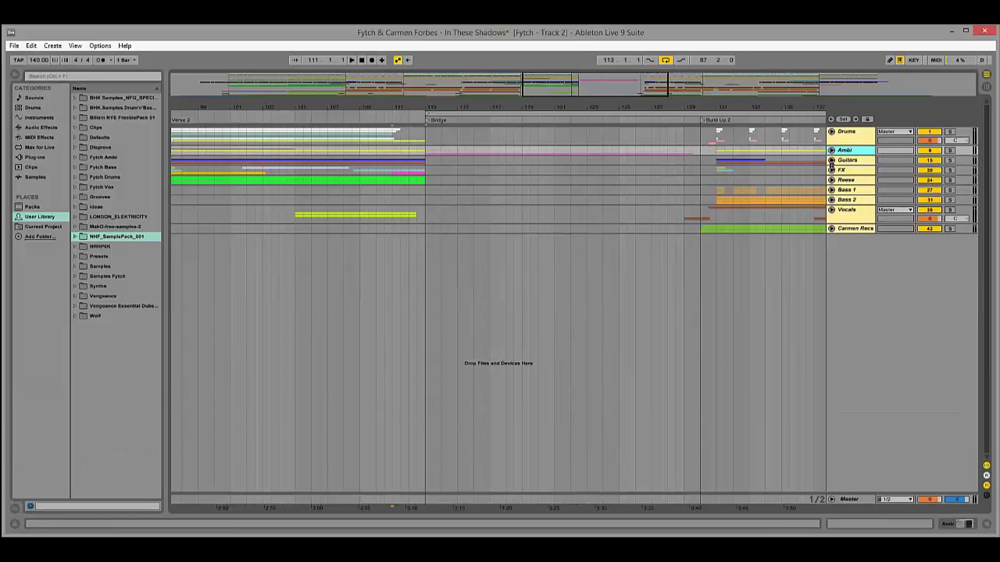
{"action": "left_click", "coordinate": [831, 160]}
{"action": "left_click_drag", "start_coordinate": [375, 109], "coordinate": [447, 104]}
{"action": "left_click_drag", "start_coordinate": [326, 105], "coordinate": [385, 99]}
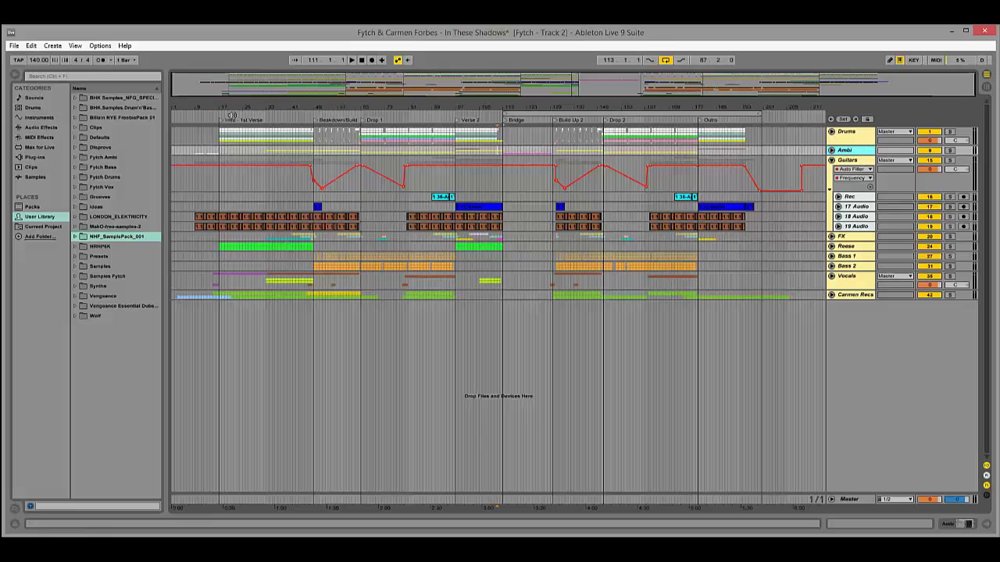
{"action": "key", "text": "ctrl+a"}
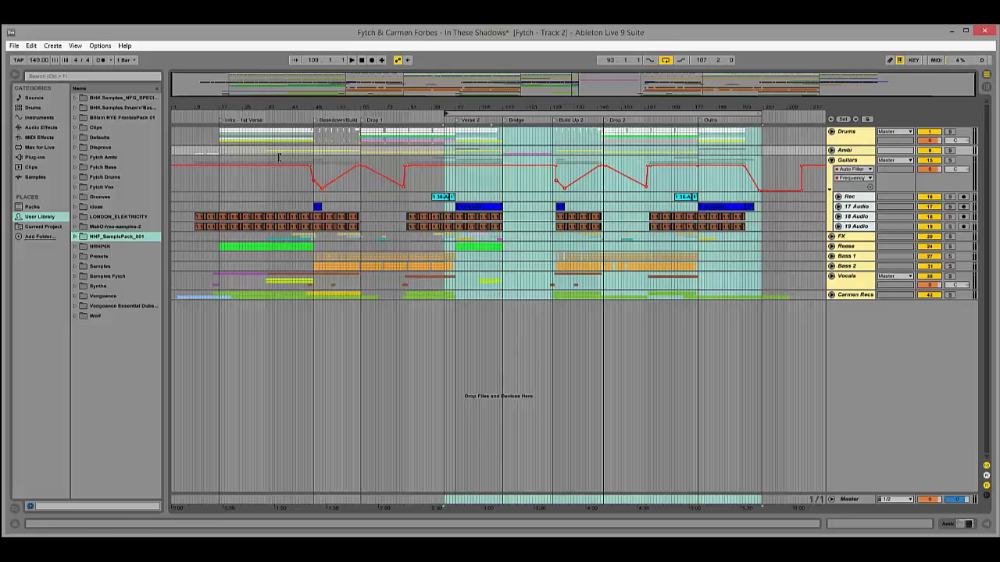
Solo the Guitars group, play it from bar 9 and unfold its 18 Audio and 19 Audio tracks.
{"action": "left_click", "coordinate": [949, 159]}
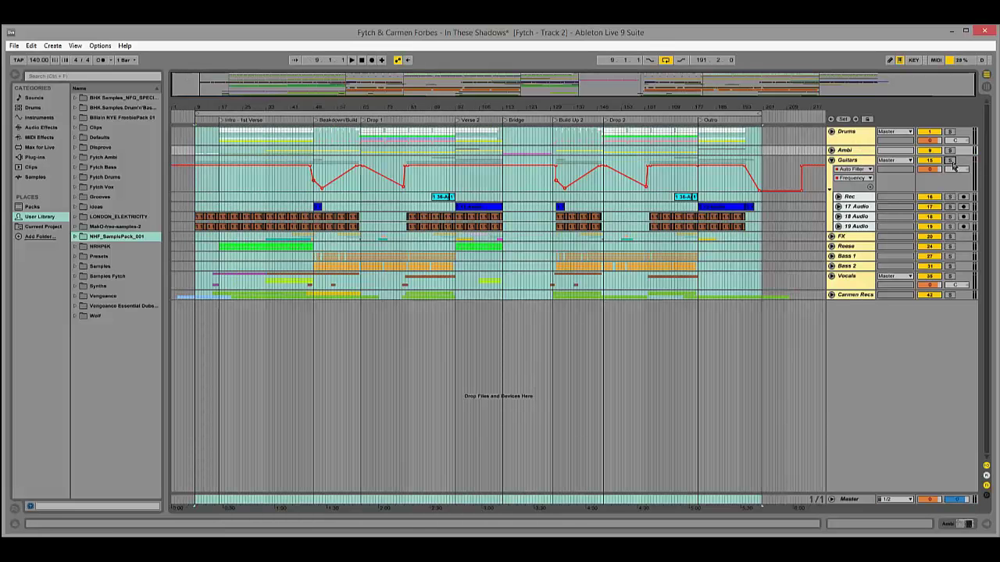
{"action": "key", "text": "space"}
{"action": "left_click", "coordinate": [838, 226]}
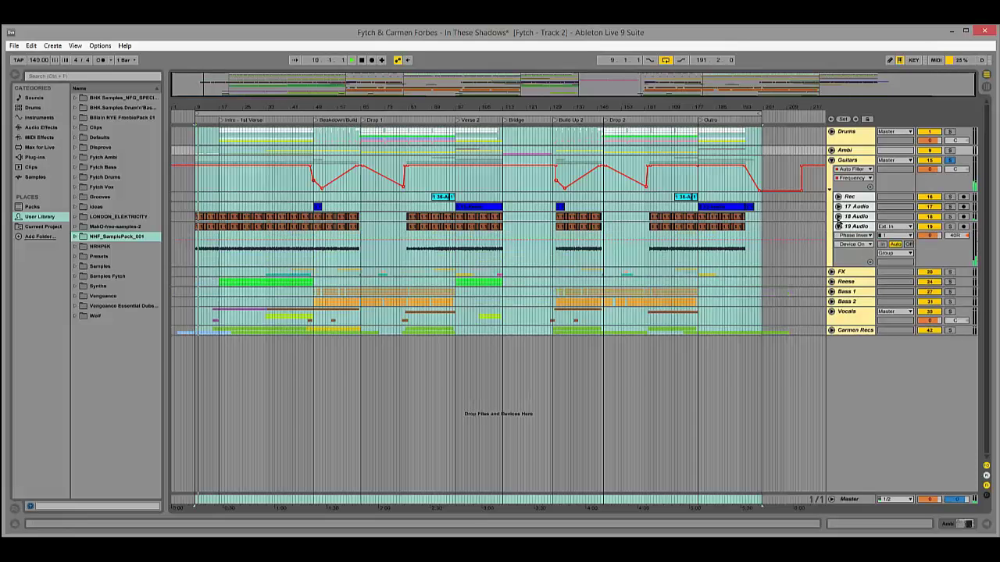
{"action": "left_click", "coordinate": [838, 217]}
{"action": "left_click_drag", "start_coordinate": [230, 122], "coordinate": [231, 172]}
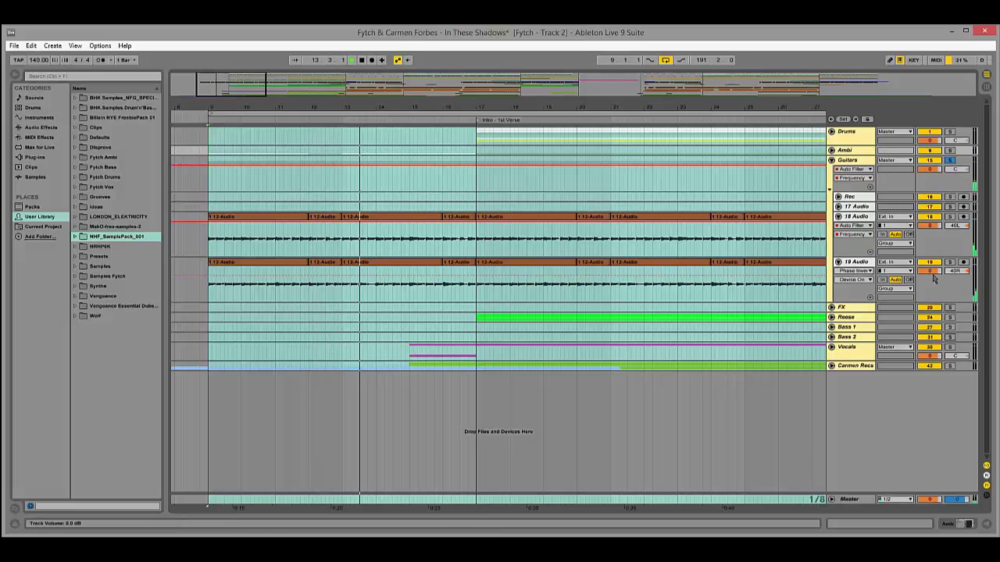
Compare the panning of the 18 Audio and 19 Audio tracks in the Session View mixer and return to the arrangement.
{"action": "key", "text": "Tab"}
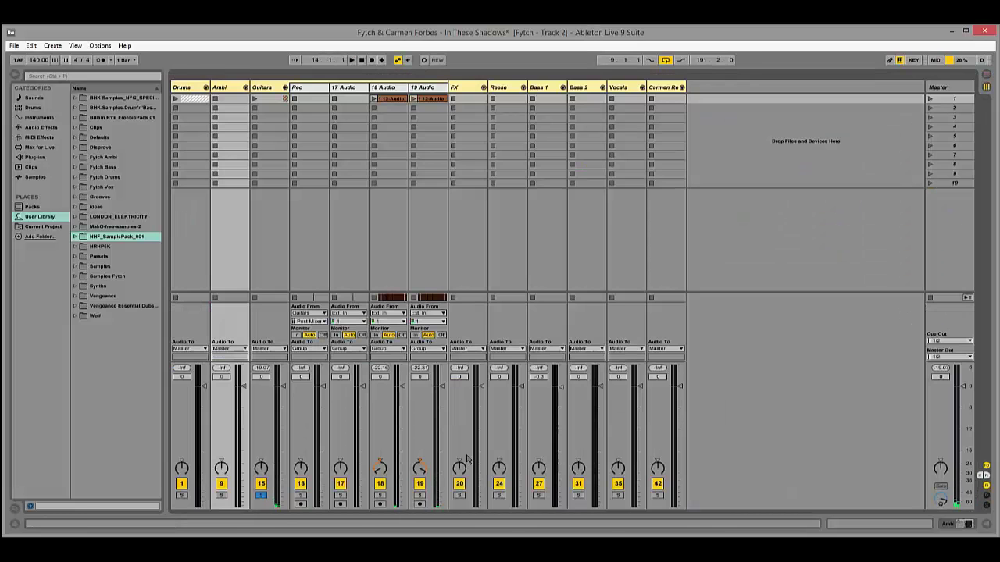
{"action": "left_click", "coordinate": [388, 87]}
{"action": "left_click", "coordinate": [424, 174]}
{"action": "left_click", "coordinate": [391, 103]}
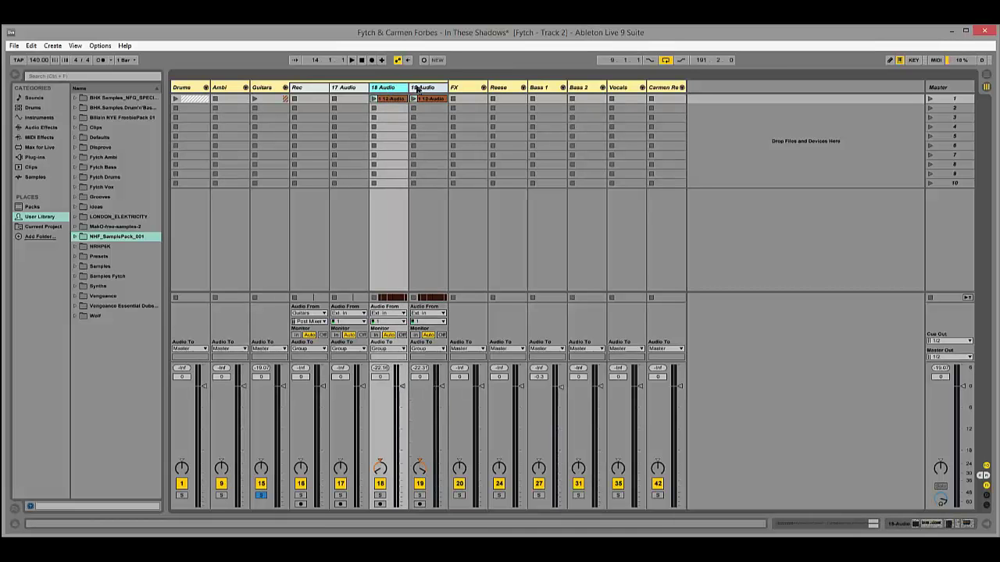
{"action": "left_click", "coordinate": [418, 88]}
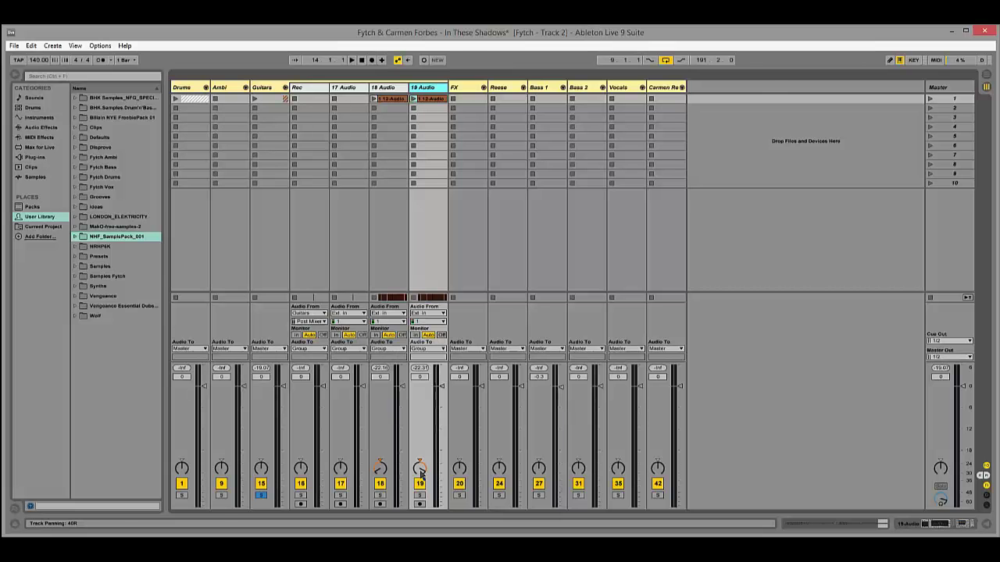
{"action": "key", "text": "Tab"}
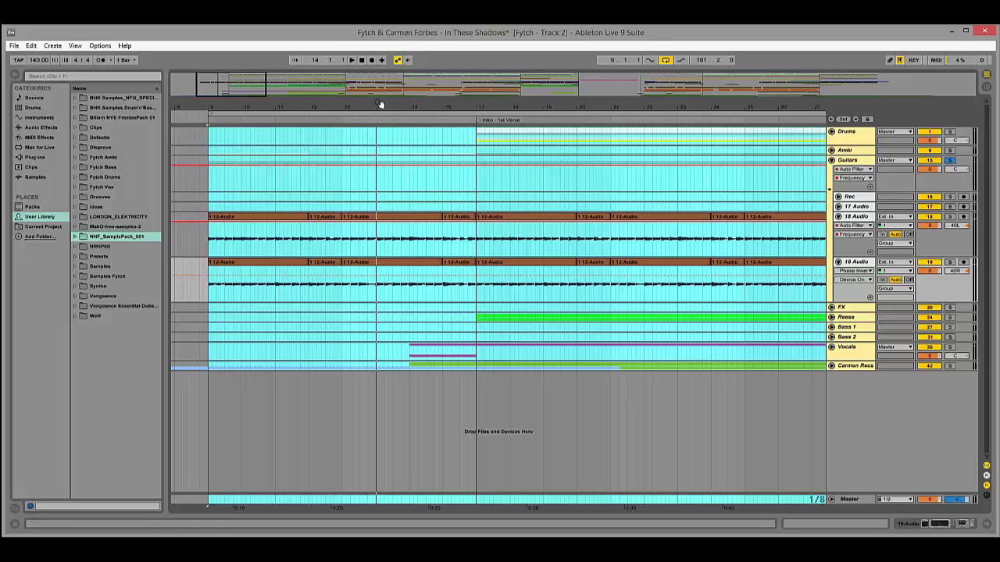
Fold the 19 Audio and 18 Audio tracks, keeping the Guitars group unfolded.
{"action": "left_click_drag", "start_coordinate": [380, 104], "coordinate": [272, 74]}
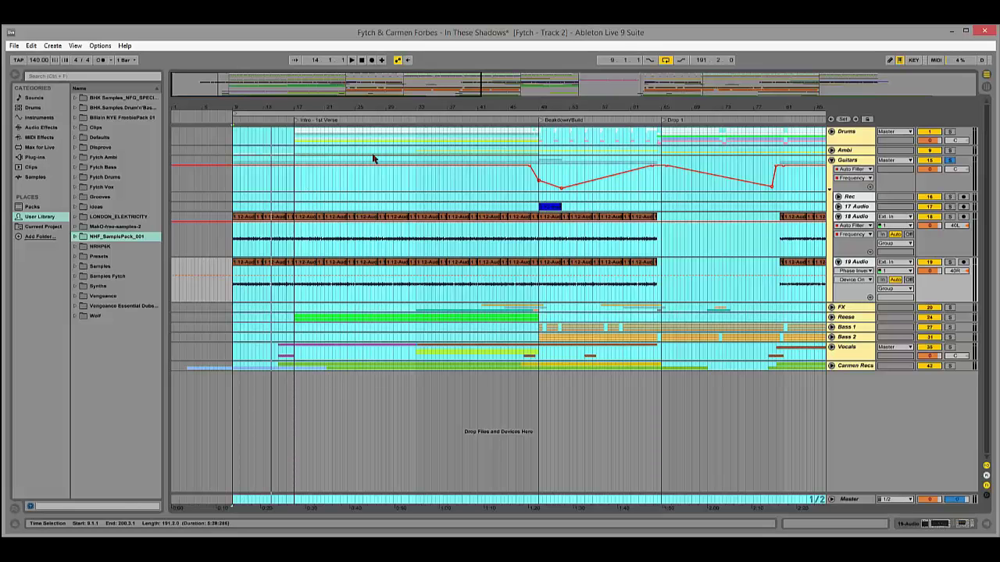
{"action": "left_click", "coordinate": [838, 262]}
{"action": "left_click", "coordinate": [838, 216]}
{"action": "left_click", "coordinate": [831, 160]}
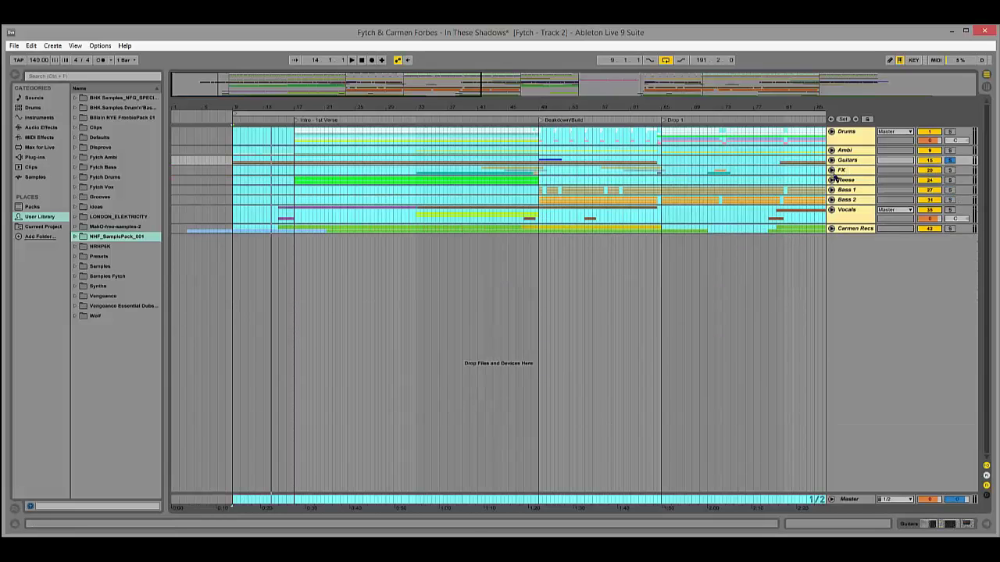
{"action": "left_click", "coordinate": [831, 161]}
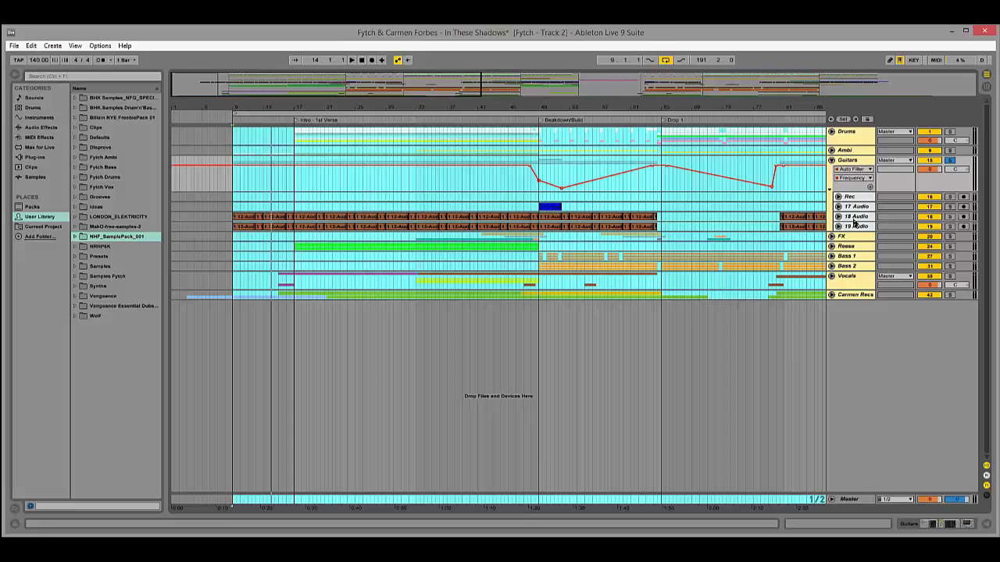
Select the 18 Audio track and move the loop start to bar 17 at the first verse.
{"action": "left_click", "coordinate": [855, 218]}
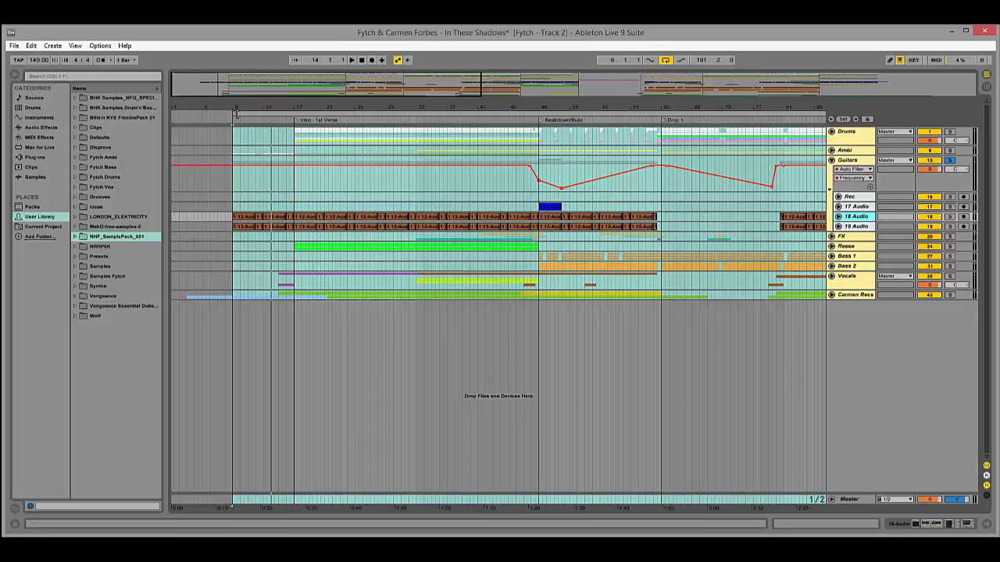
{"action": "left_click_drag", "start_coordinate": [236, 114], "coordinate": [295, 121]}
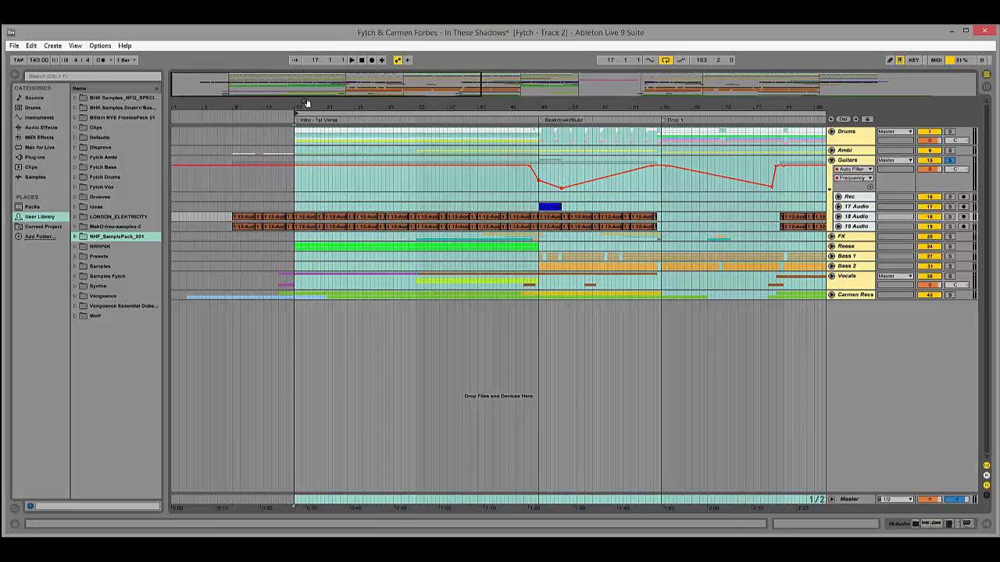
{"action": "key", "text": "plus"}
{"action": "key", "text": "plus"}
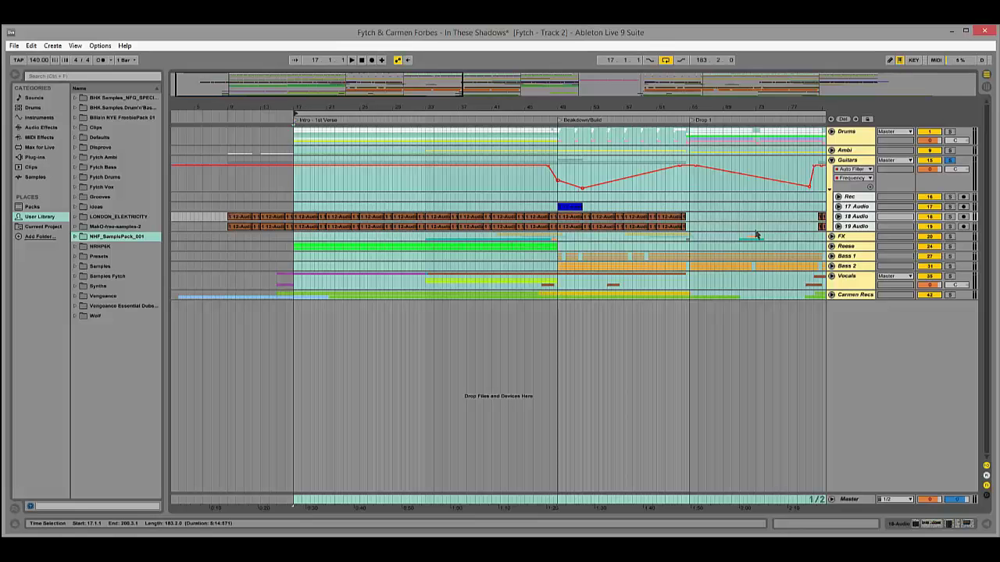
Inspect the device chain of the 19 Audio guitar track, including its Guitar Rig 5 and EQ Eight, and hide the device view.
{"action": "left_click", "coordinate": [851, 220]}
{"action": "left_click", "coordinate": [838, 226]}
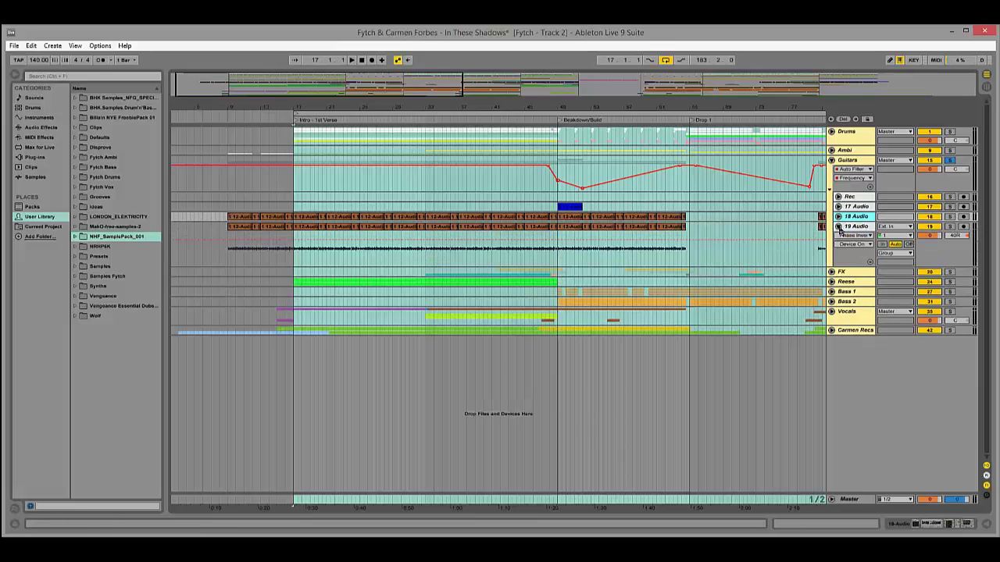
{"action": "left_click", "coordinate": [838, 226]}
{"action": "left_click", "coordinate": [838, 226]}
{"action": "left_click", "coordinate": [838, 227]}
{"action": "left_click", "coordinate": [838, 226]}
{"action": "left_click", "coordinate": [838, 226]}
{"action": "double_click", "coordinate": [852, 227]}
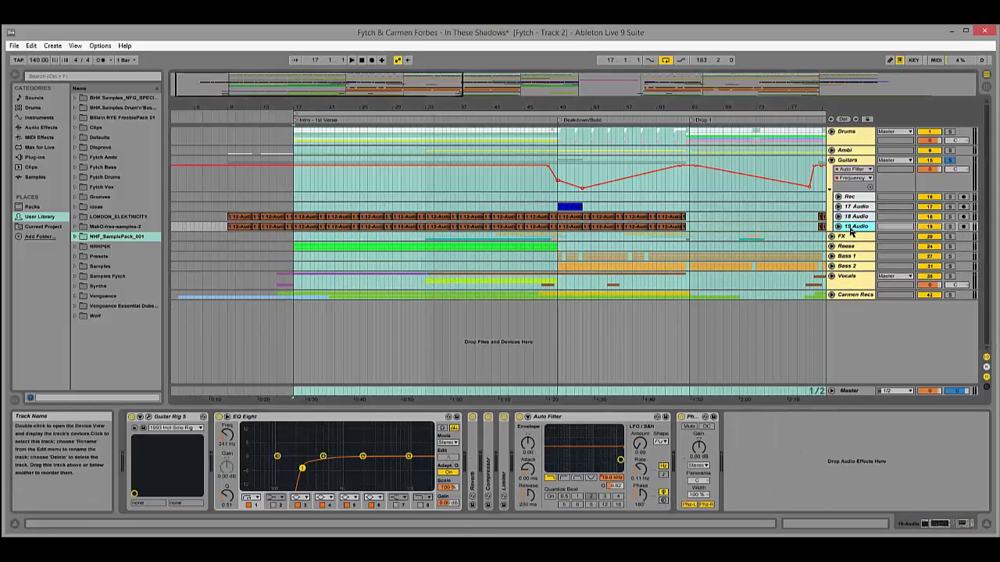
{"action": "left_click", "coordinate": [569, 408]}
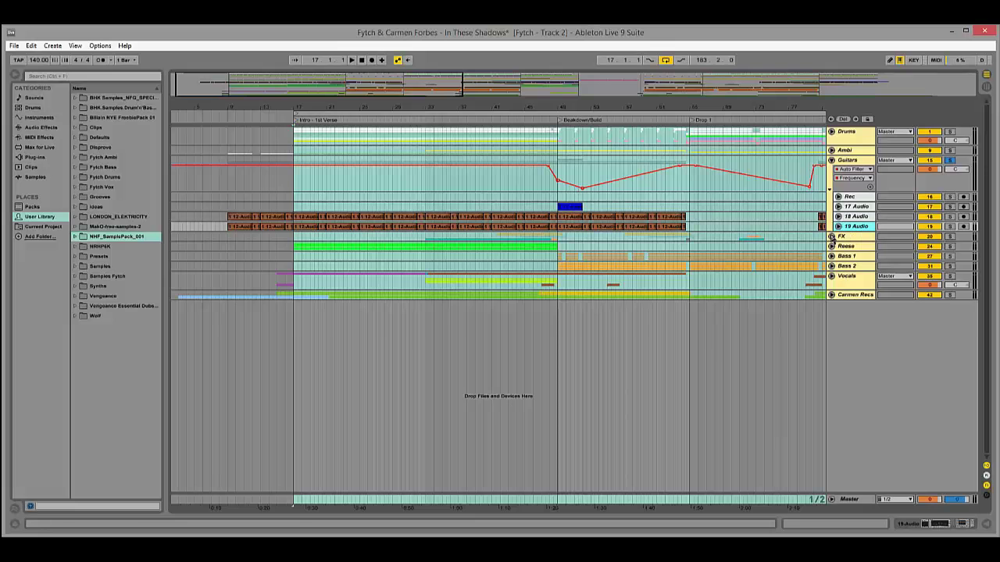
Unfold the FX group, select the 17 Audio track and move the loop start to bar 97 at Verse 2.
{"action": "left_click", "coordinate": [831, 236]}
{"action": "left_click_drag", "start_coordinate": [426, 107], "coordinate": [427, 78]}
{"action": "left_click", "coordinate": [785, 209]}
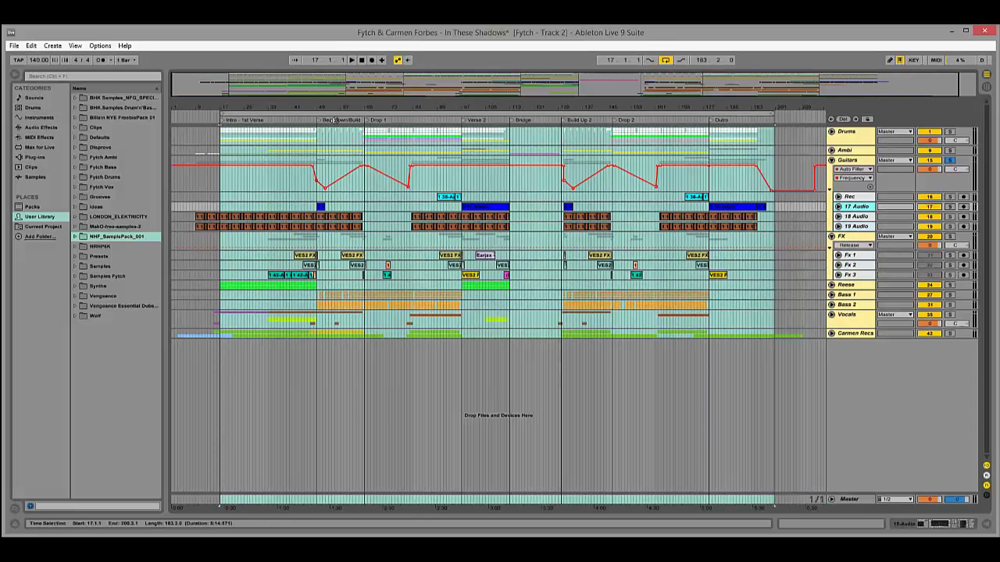
{"action": "left_click_drag", "start_coordinate": [774, 162], "coordinate": [463, 167]}
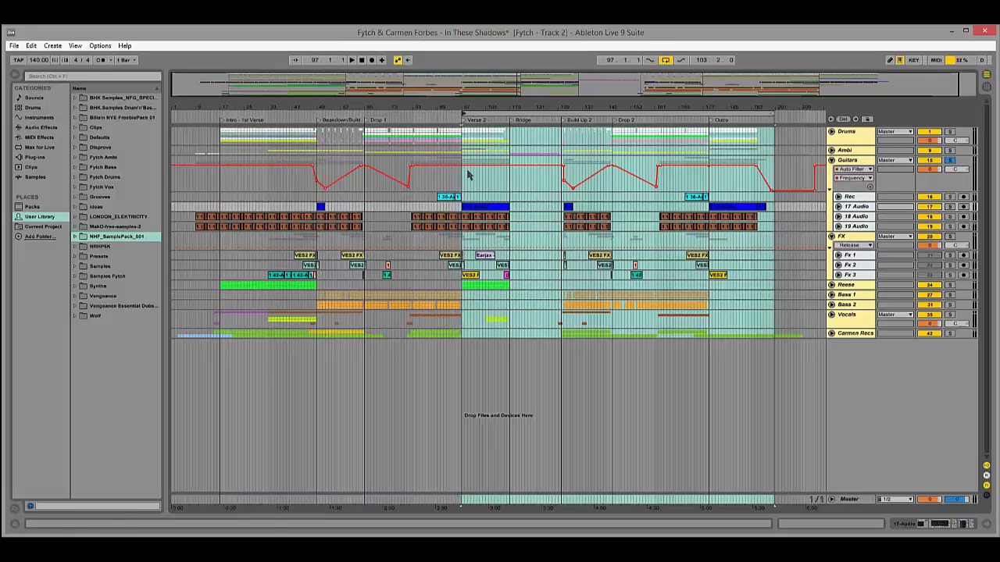
Play the unfolded 17 Audio track soloed from bar 97, switching the solo to the whole Guitars group.
{"action": "left_click", "coordinate": [950, 206]}
{"action": "key", "text": "space"}
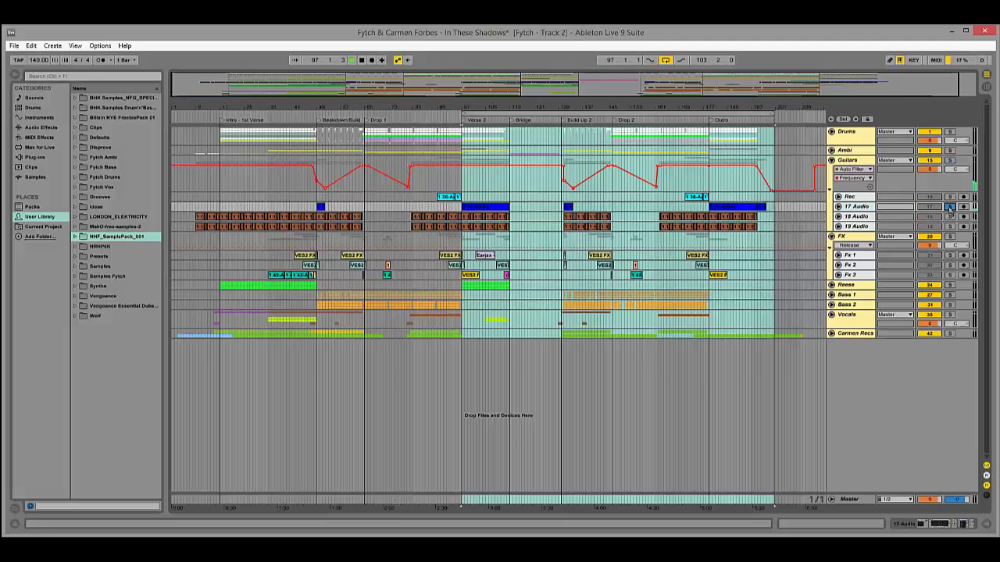
{"action": "left_click", "coordinate": [838, 206]}
{"action": "key", "text": "plus"}
{"action": "key", "text": "plus"}
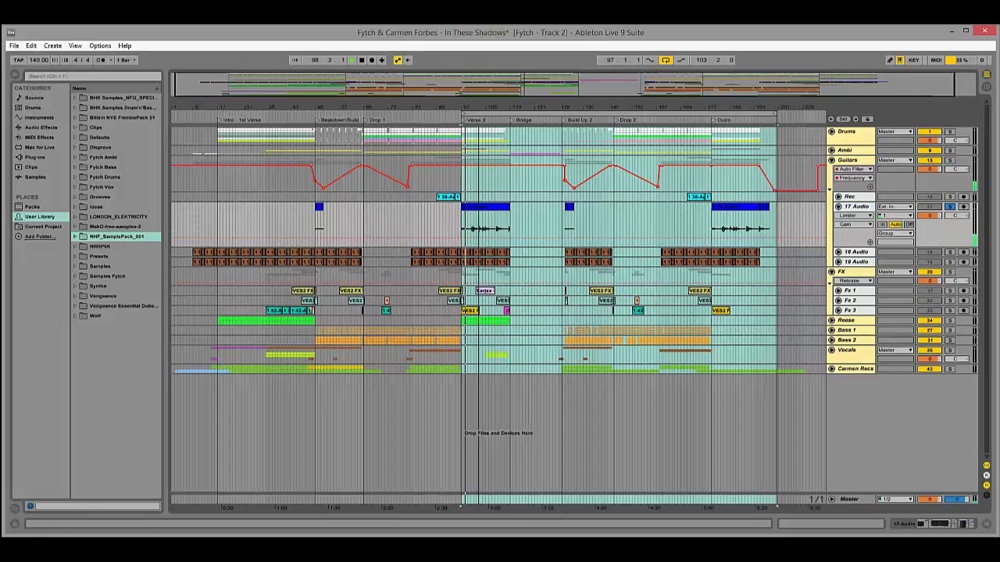
{"action": "key", "text": "plus"}
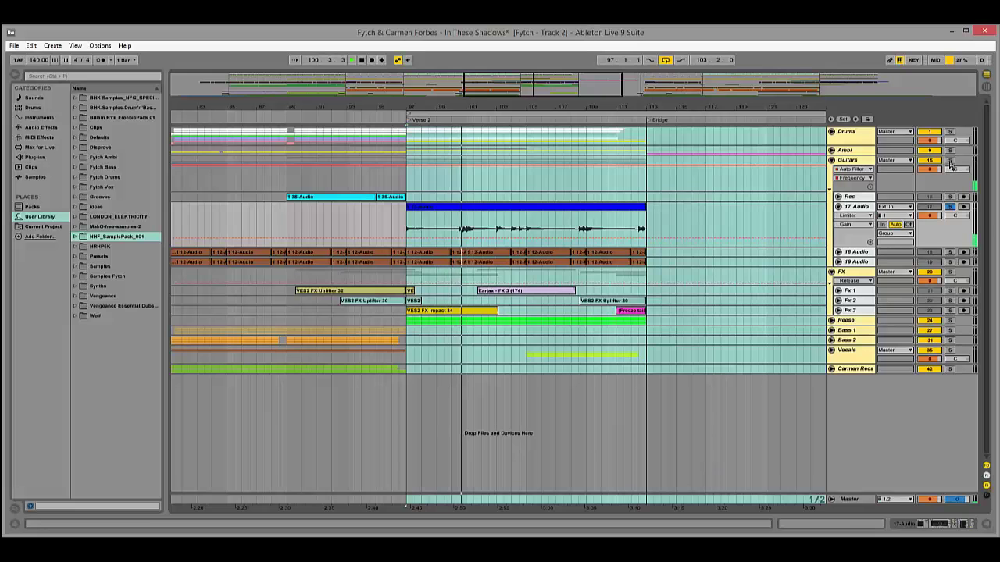
{"action": "left_click", "coordinate": [950, 160]}
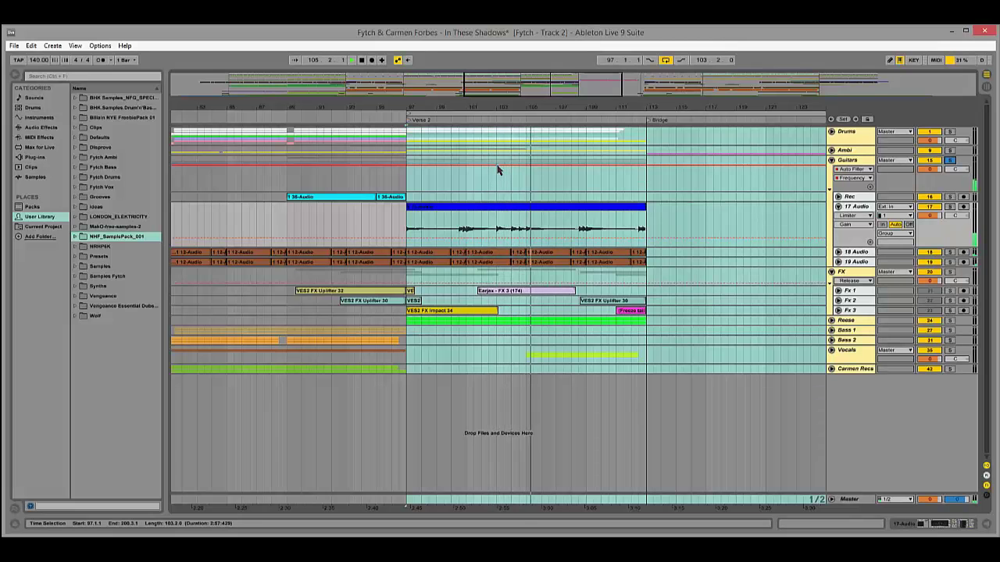
Unfold the Rec track, solo it and play its audio clips before Verse 2.
{"action": "left_click", "coordinate": [462, 196]}
{"action": "left_click", "coordinate": [837, 196]}
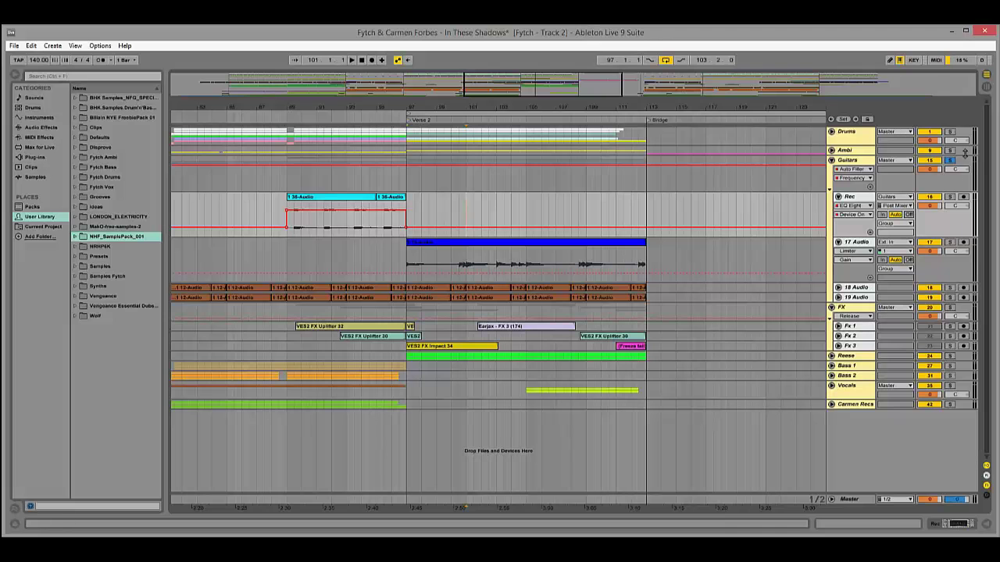
{"action": "left_click", "coordinate": [950, 196]}
{"action": "left_click", "coordinate": [292, 113]}
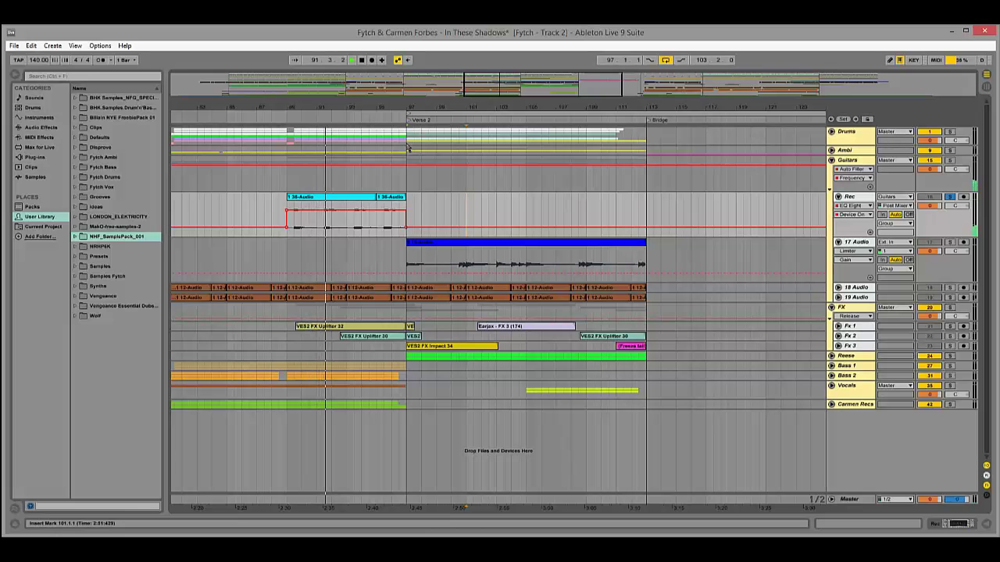
Unsolo the Rec track, move the loop start to bar 88.3 and play the Rec clips in the full mix.
{"action": "left_click", "coordinate": [949, 197]}
{"action": "key", "text": "space"}
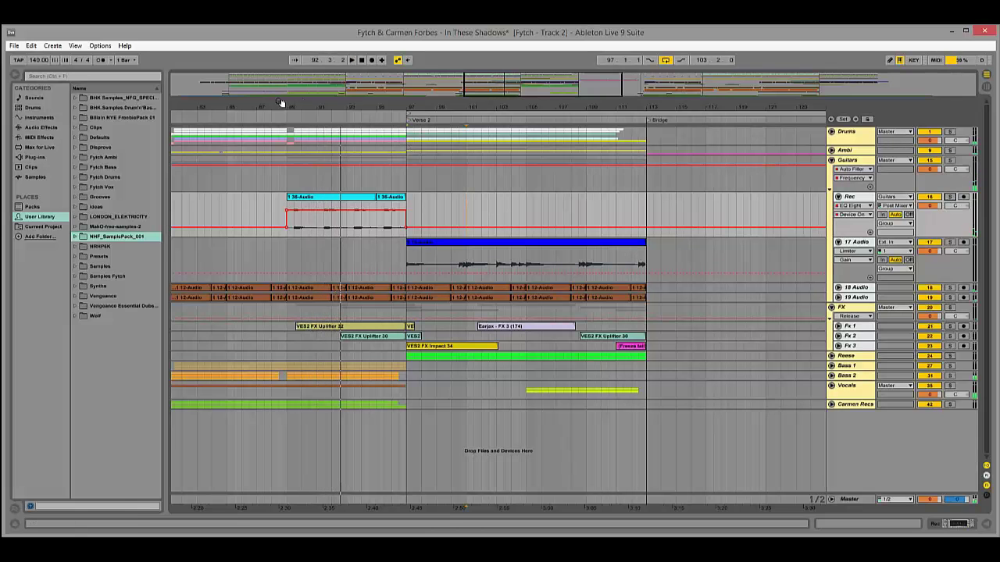
{"action": "left_click_drag", "start_coordinate": [408, 114], "coordinate": [279, 133]}
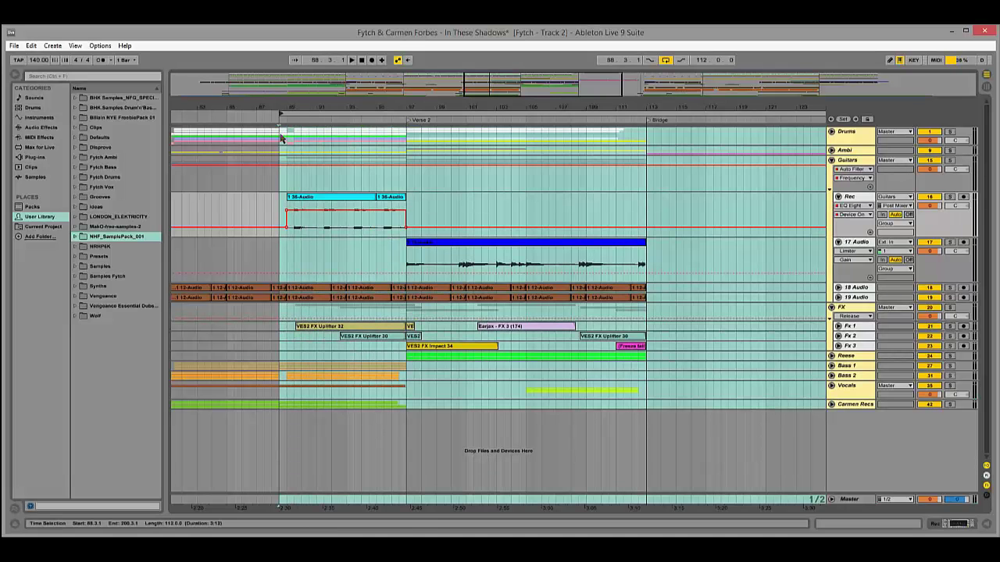
{"action": "left_click", "coordinate": [297, 227]}
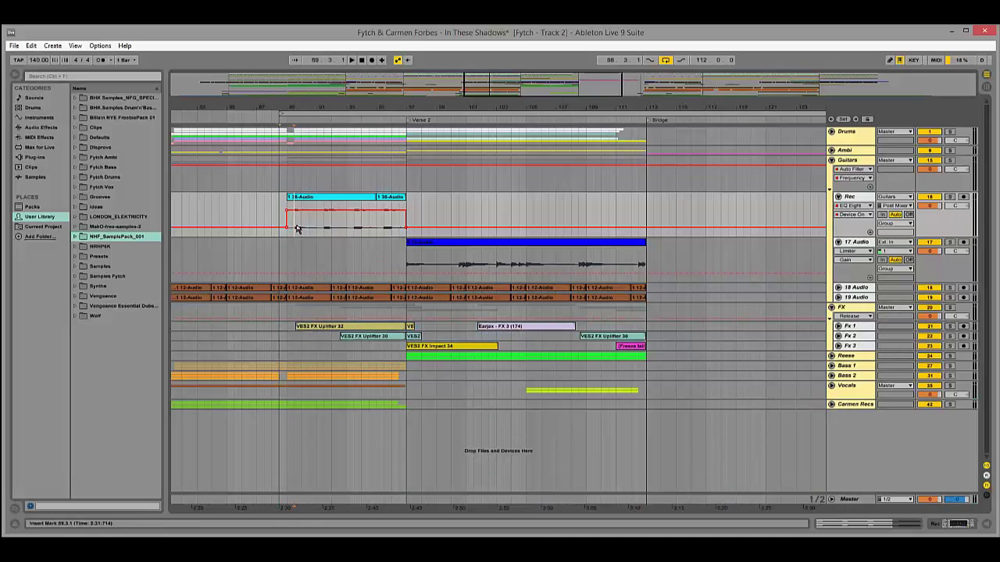
{"action": "key", "text": "space"}
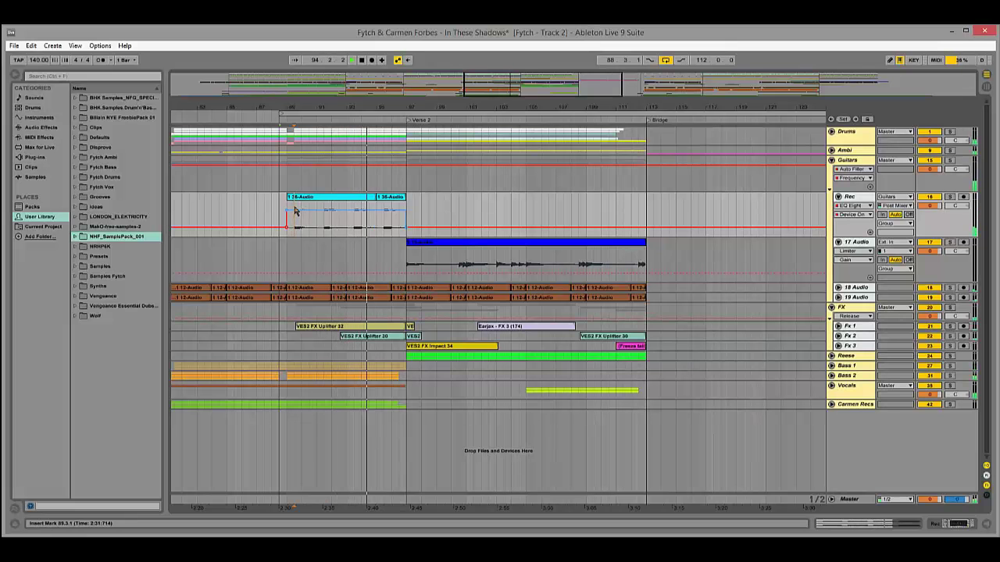
{"action": "left_click", "coordinate": [330, 198]}
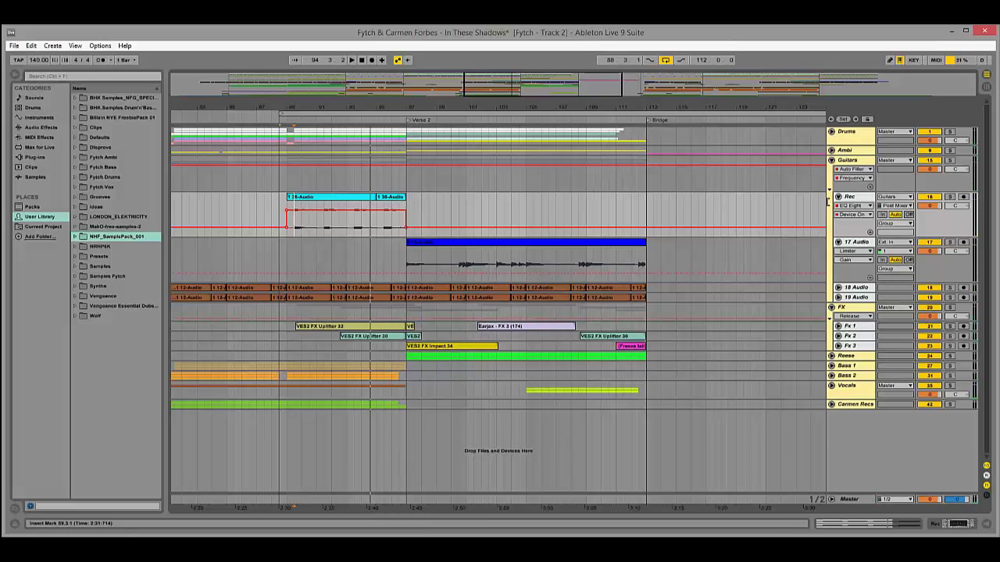
Fold the Rec and 17 Audio tracks and the Guitars group, leaving the FX group unfolded.
{"action": "left_click", "coordinate": [839, 197]}
{"action": "left_click", "coordinate": [838, 207]}
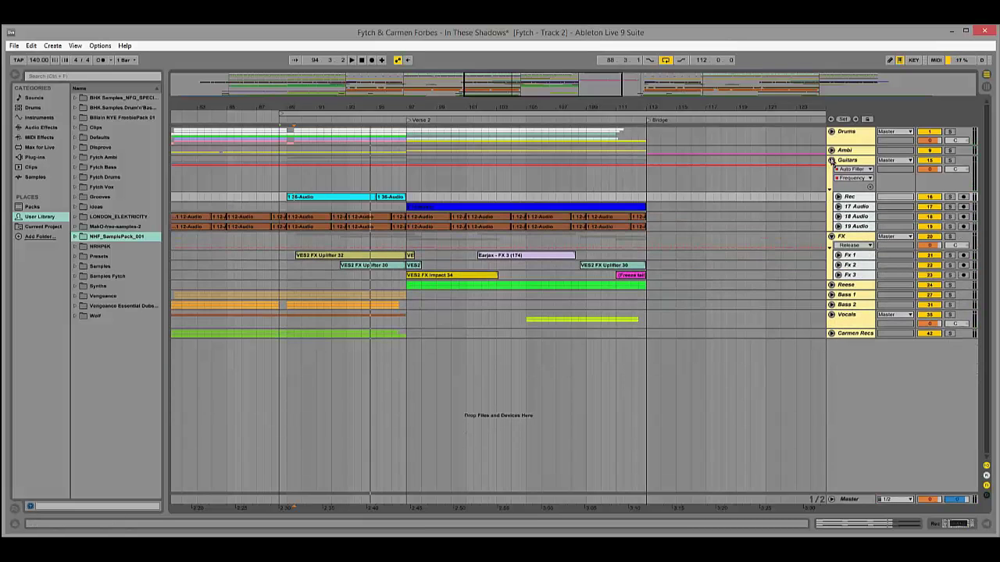
{"action": "left_click", "coordinate": [831, 160]}
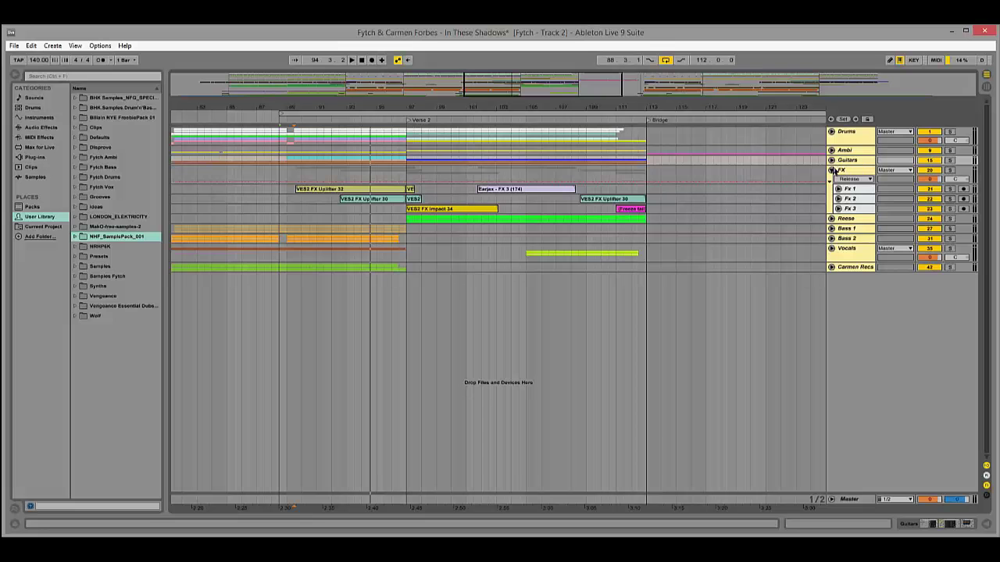
{"action": "left_click", "coordinate": [832, 171]}
{"action": "left_click", "coordinate": [832, 170]}
Move the loop start to bar 33 and play the Fx 3 track soloed.
{"action": "mouse_move", "coordinate": [849, 214]}
{"action": "left_mouse_down"}
{"action": "mouse_move", "coordinate": [849, 222]}
{"action": "mouse_move", "coordinate": [852, 203]}
{"action": "left_mouse_up"}
{"action": "left_click_drag", "start_coordinate": [429, 111], "coordinate": [268, 136]}
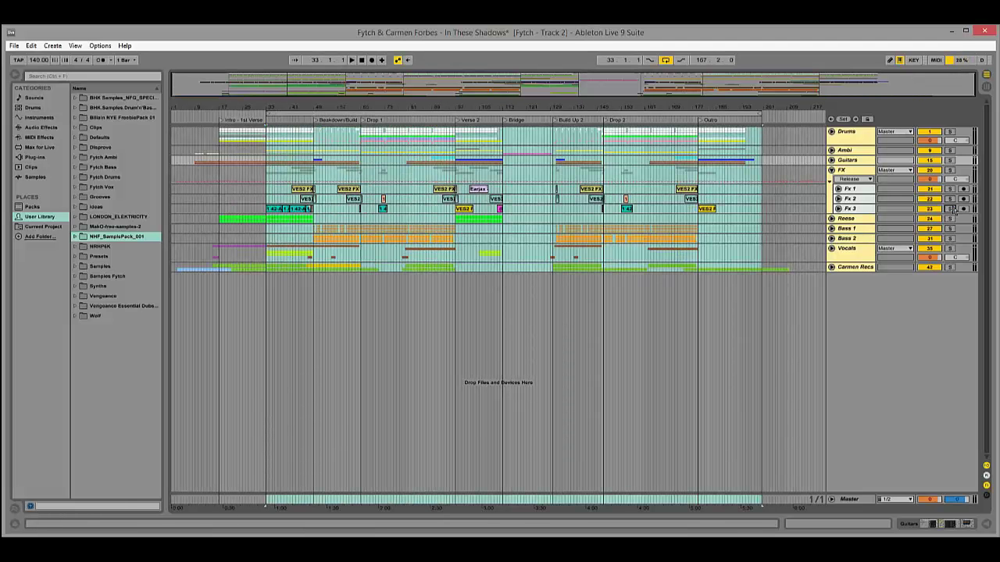
{"action": "key", "text": "space"}
Show the Fx 3 track's device chain and unfold the track to view its clips from bar 33.
{"action": "double_click", "coordinate": [852, 209]}
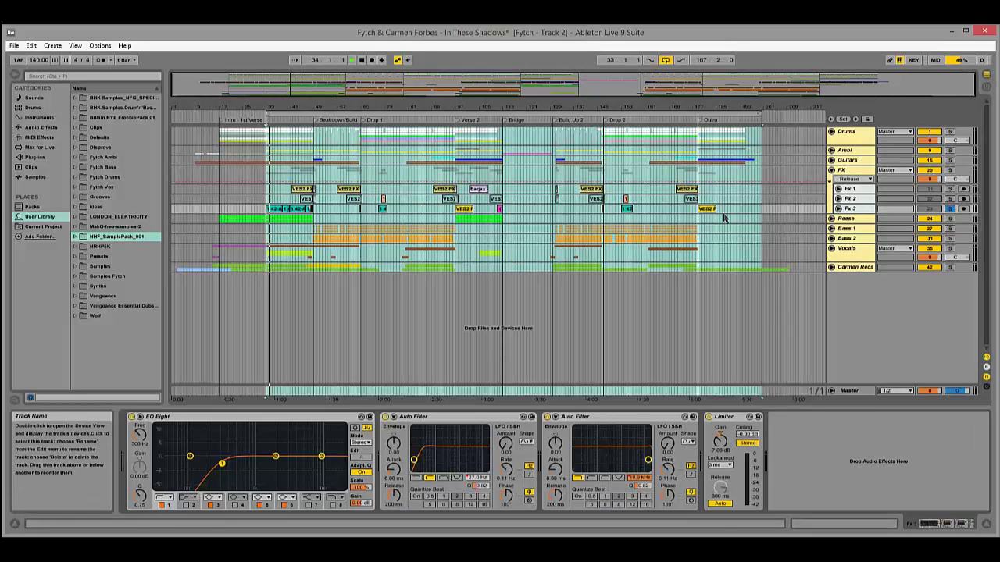
{"action": "left_click", "coordinate": [838, 209]}
{"action": "left_click_drag", "start_coordinate": [279, 107], "coordinate": [277, 320]}
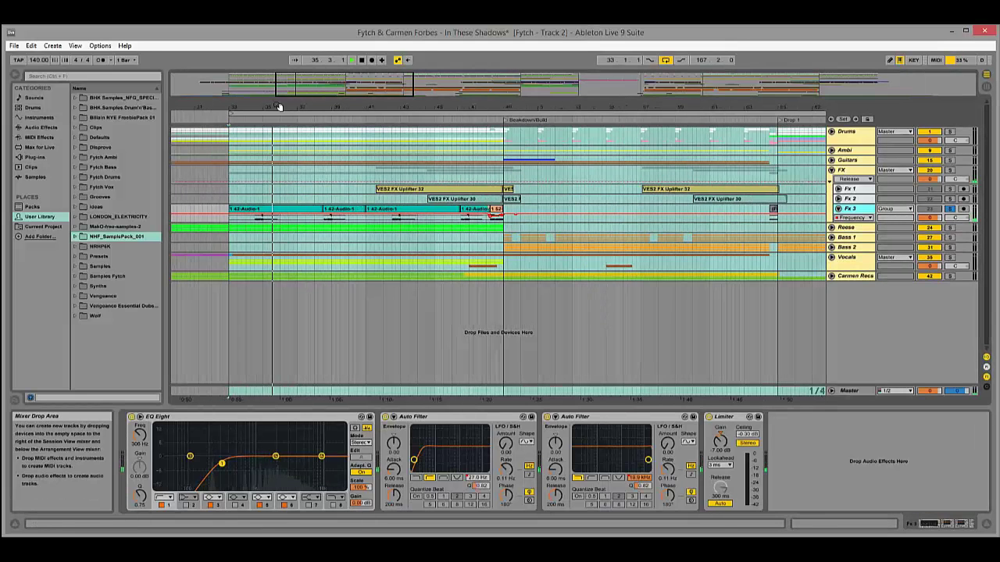
{"action": "left_click", "coordinate": [258, 225]}
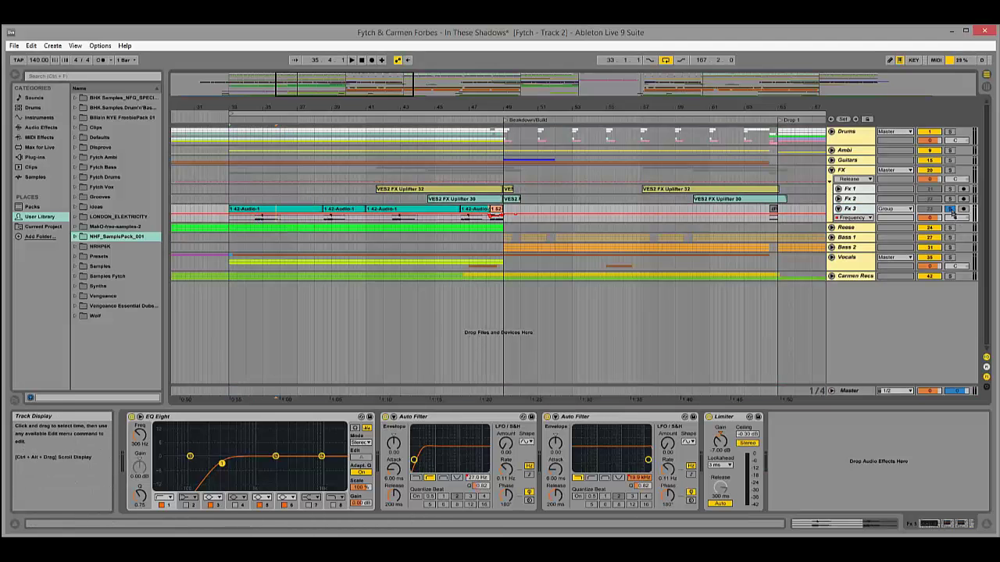
Play the Fx 3 clips in the full mix from about bar 35, and enlarge the Fx 3 track to inspect its waveforms.
{"action": "key", "text": "space"}
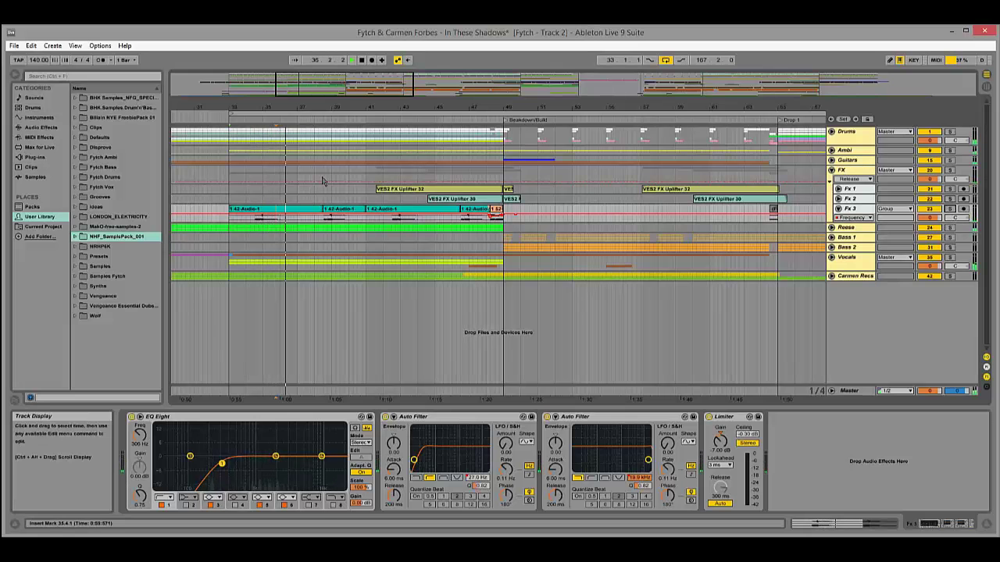
{"action": "left_click_drag", "start_coordinate": [845, 222], "coordinate": [855, 313]}
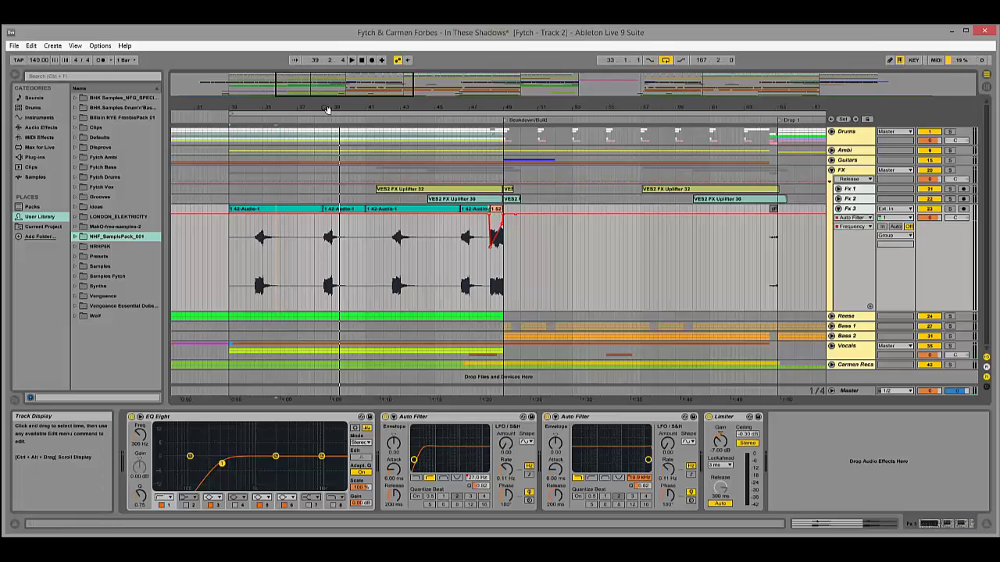
{"action": "left_click_drag", "start_coordinate": [310, 107], "coordinate": [413, 110]}
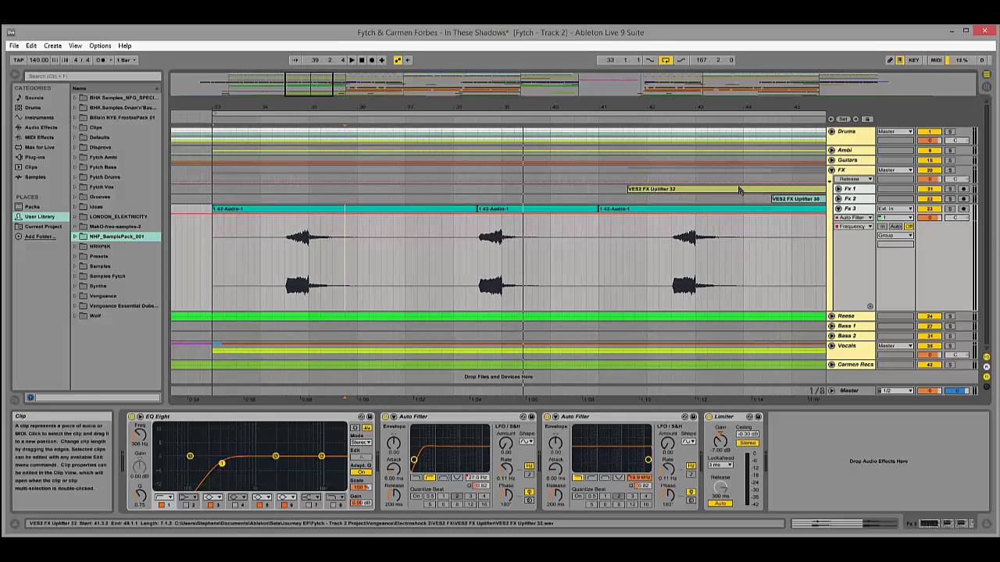
Play the first Fx 3 clip soloed from about bar 34, and stop playback after its first swell.
{"action": "left_click", "coordinate": [346, 166]}
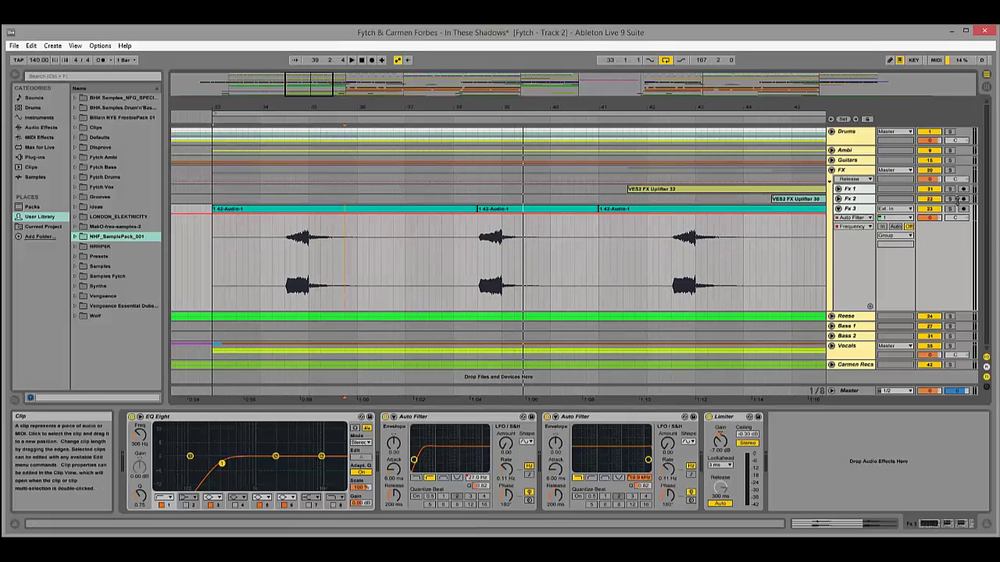
{"action": "left_click", "coordinate": [282, 120]}
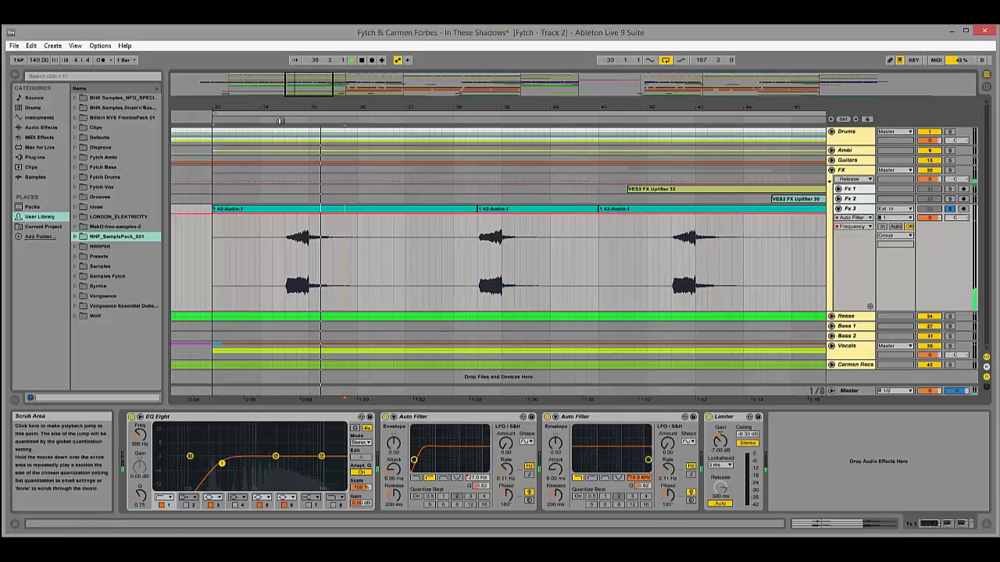
{"action": "key", "text": "space"}
Fold the Fx 3 track and unfold the Fx 2 track to show its uplifter clips before the Breakdown/Build section.
{"action": "left_click", "coordinate": [838, 209]}
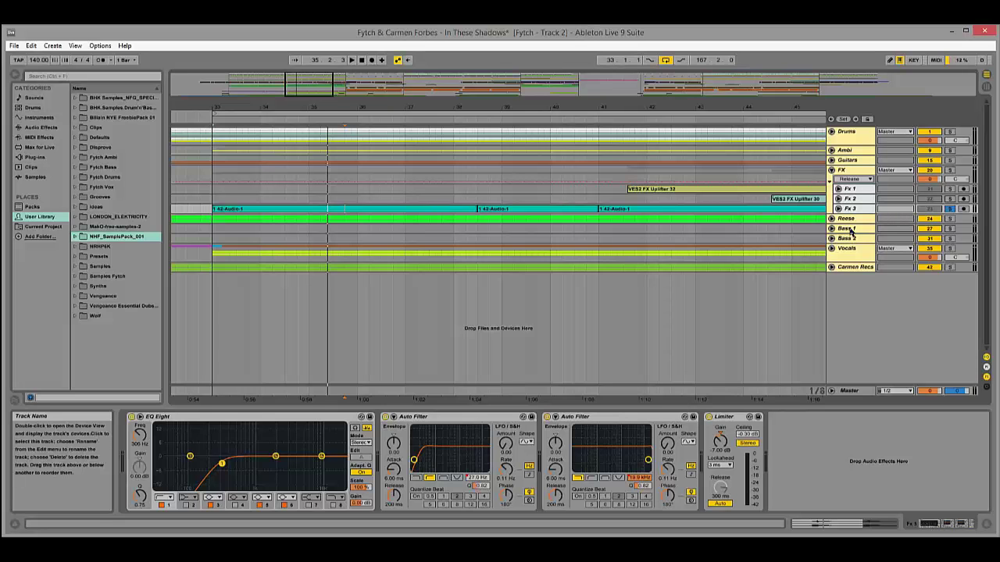
{"action": "left_click", "coordinate": [850, 209]}
{"action": "key", "text": "Right"}
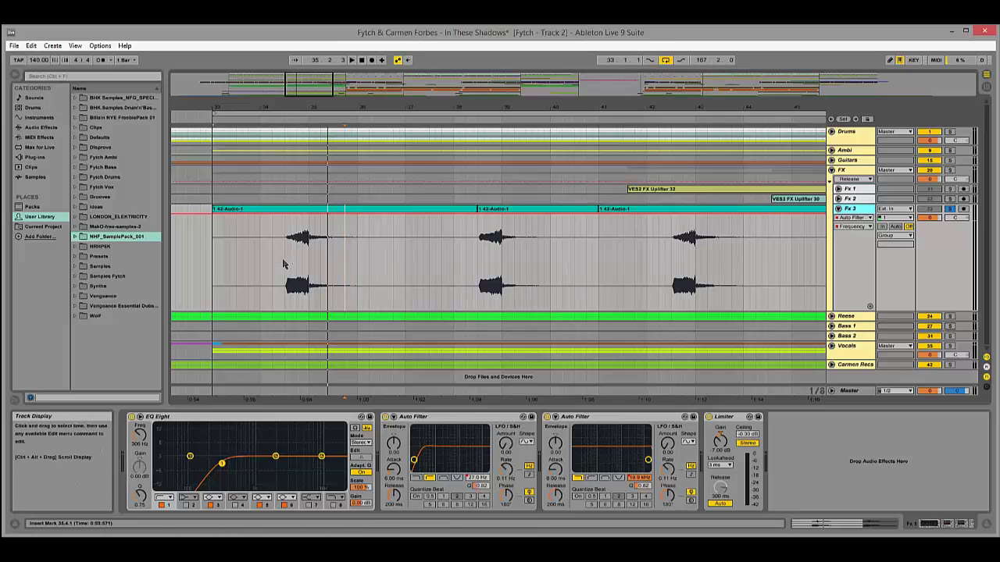
{"action": "left_click_drag", "start_coordinate": [384, 101], "coordinate": [384, 72]}
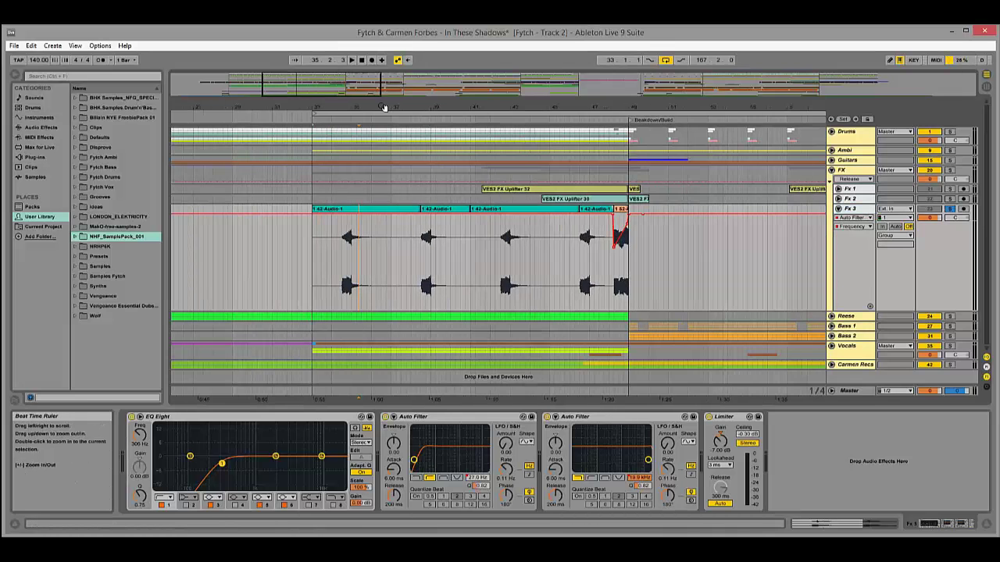
{"action": "left_click_drag", "start_coordinate": [615, 103], "coordinate": [615, 97]}
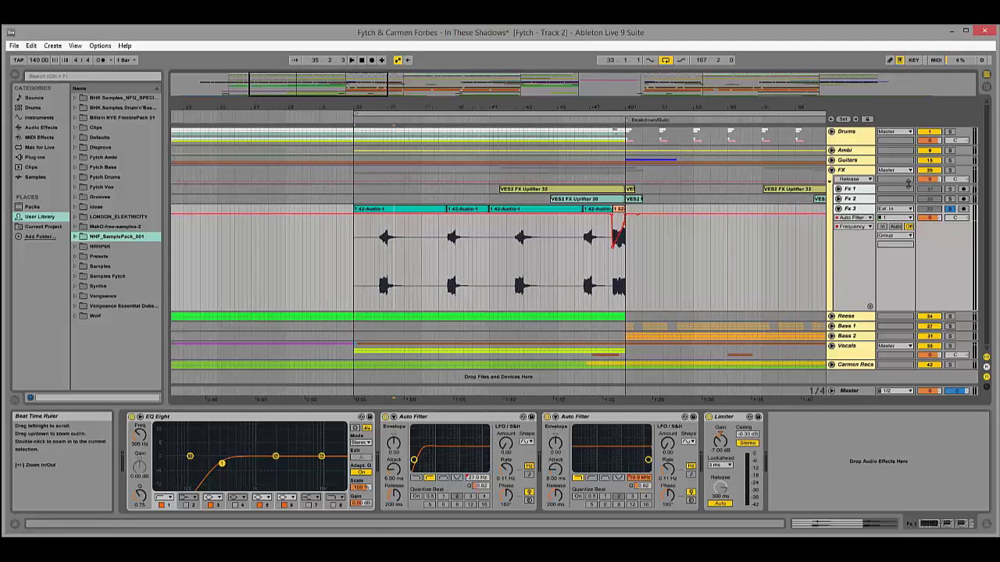
{"action": "left_click", "coordinate": [838, 208]}
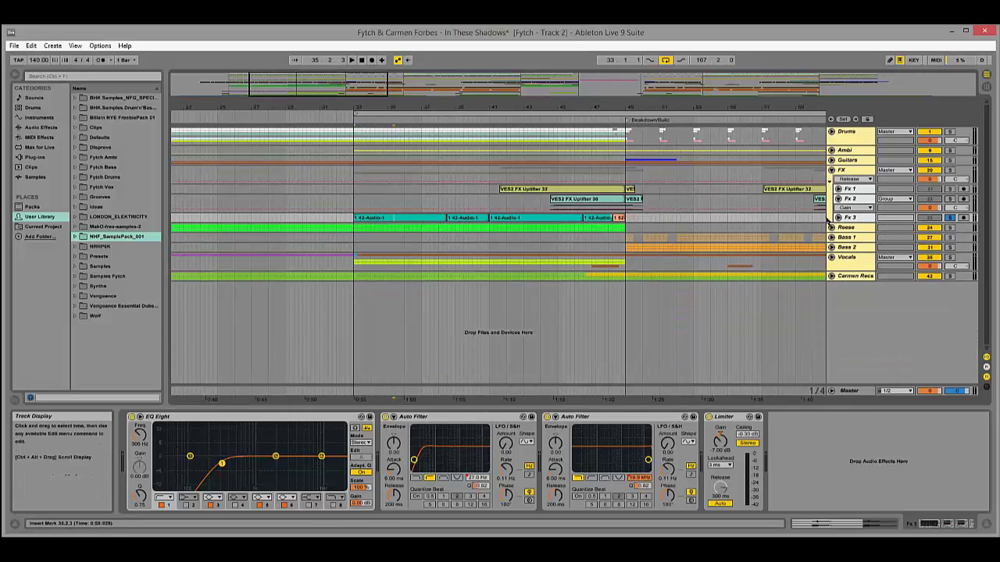
{"action": "left_click", "coordinate": [838, 199]}
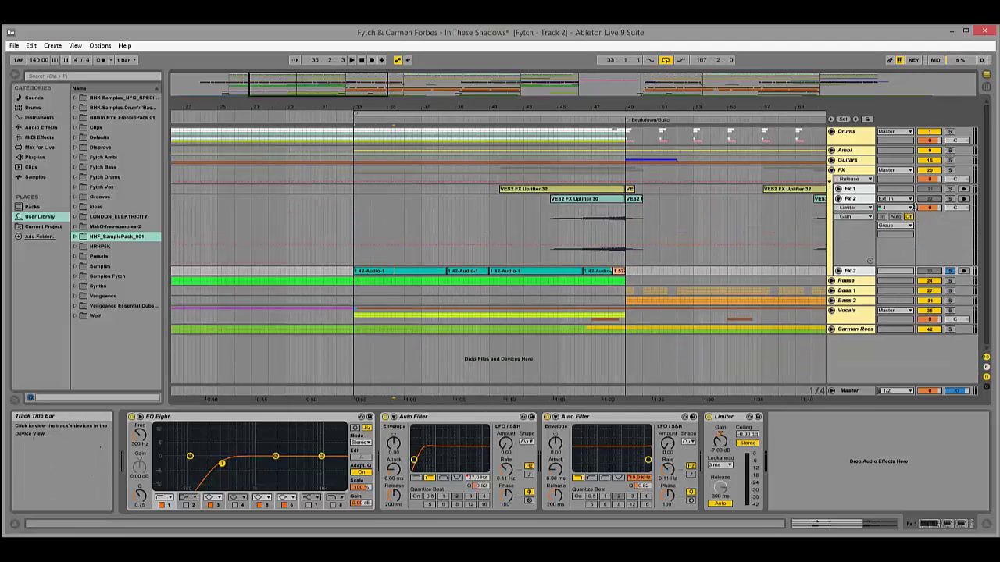
Play the VES2 FX Uplifter 30 clip soloed from about bar 46, and show the Fx 2 track's device chain.
{"action": "left_click", "coordinate": [574, 122]}
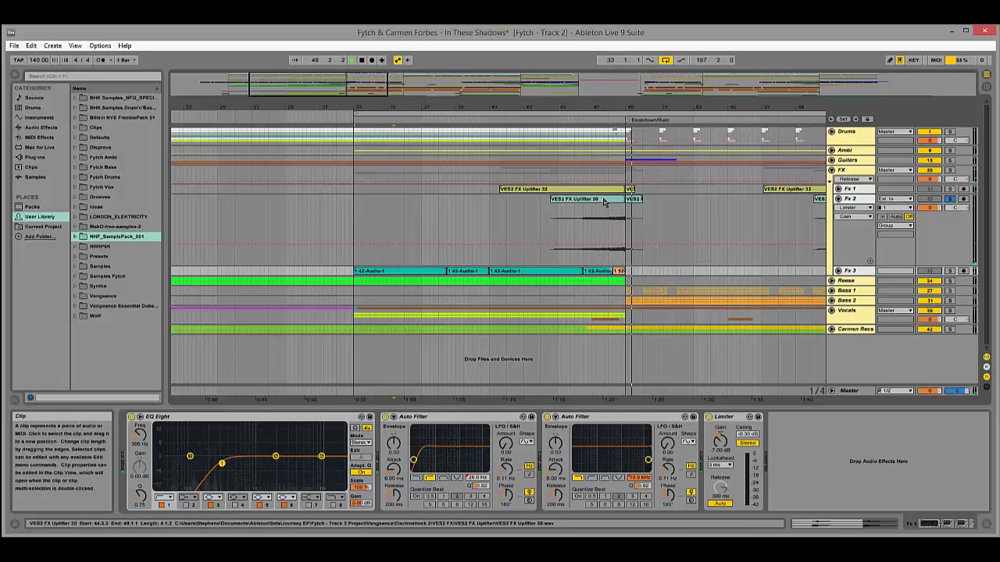
{"action": "left_click", "coordinate": [862, 201]}
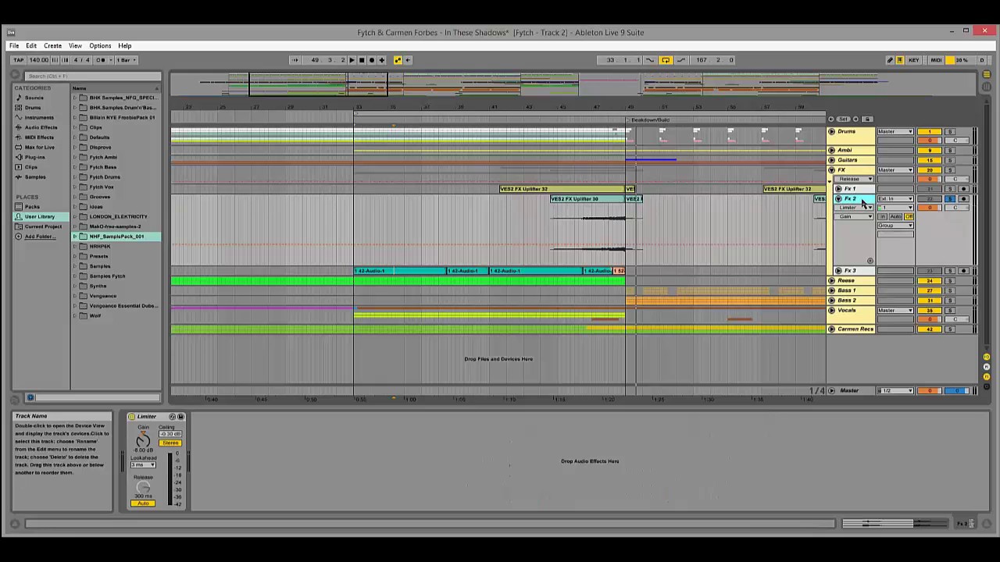
{"action": "left_click", "coordinate": [580, 119]}
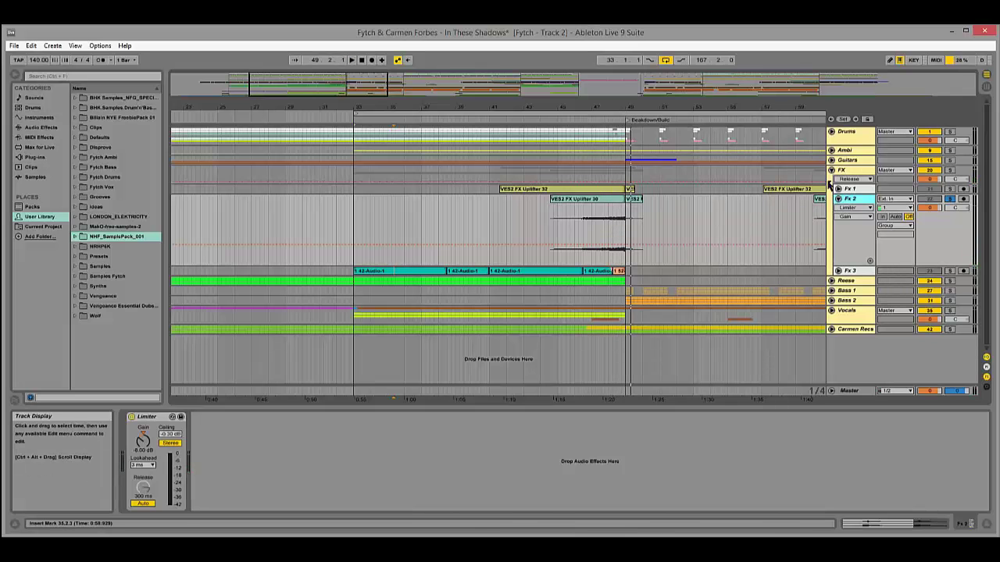
Show the FX group's sidechain Compressor, and unfold the Drums group to show the Sidechain track's devices.
{"action": "left_click", "coordinate": [856, 175]}
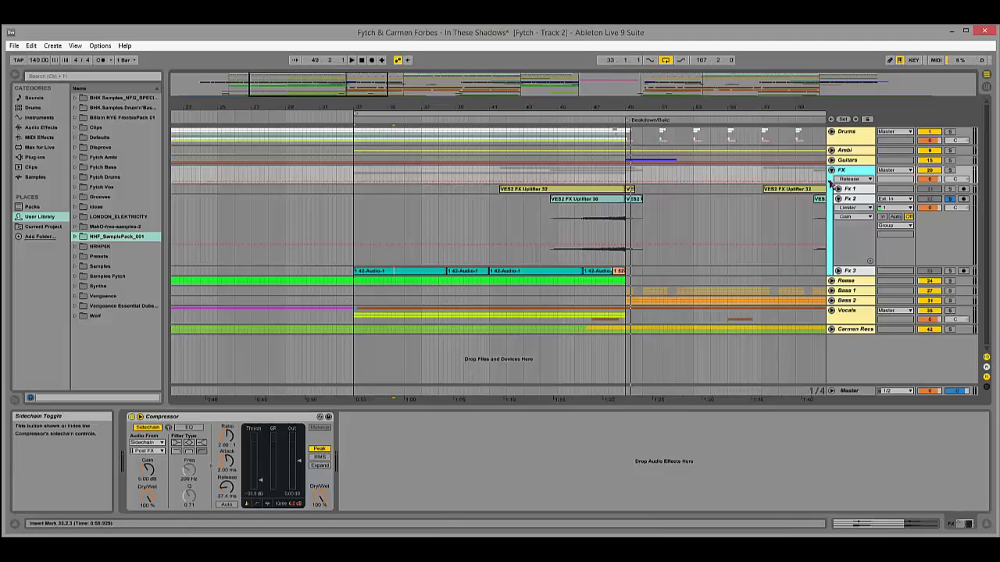
{"action": "left_click", "coordinate": [831, 132]}
{"action": "left_click", "coordinate": [857, 187]}
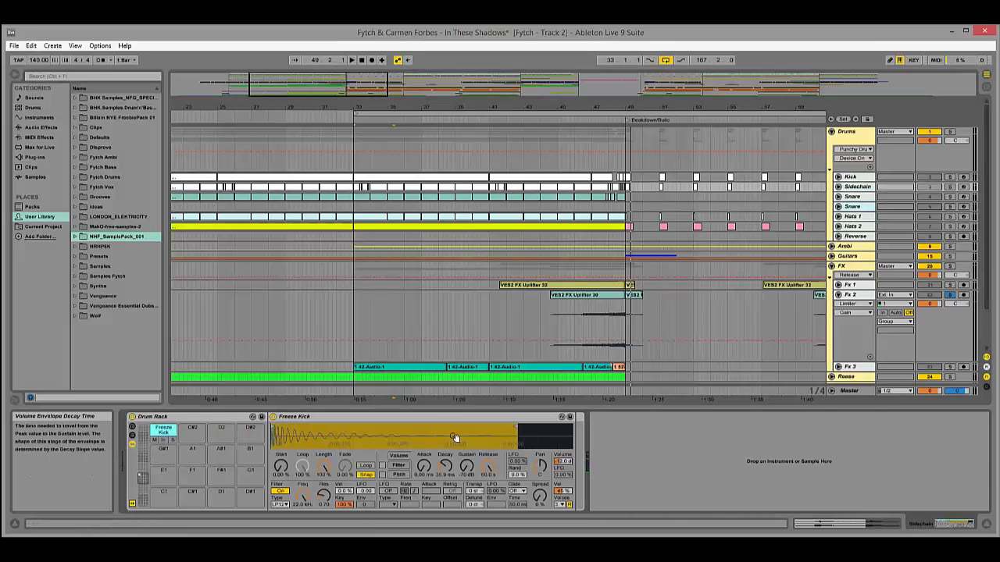
Hide the device view, move the loop start to bar 45 and play the uplifters in the full mix with Fx 2 unsoloed.
{"action": "key", "text": "ctrl+alt+l"}
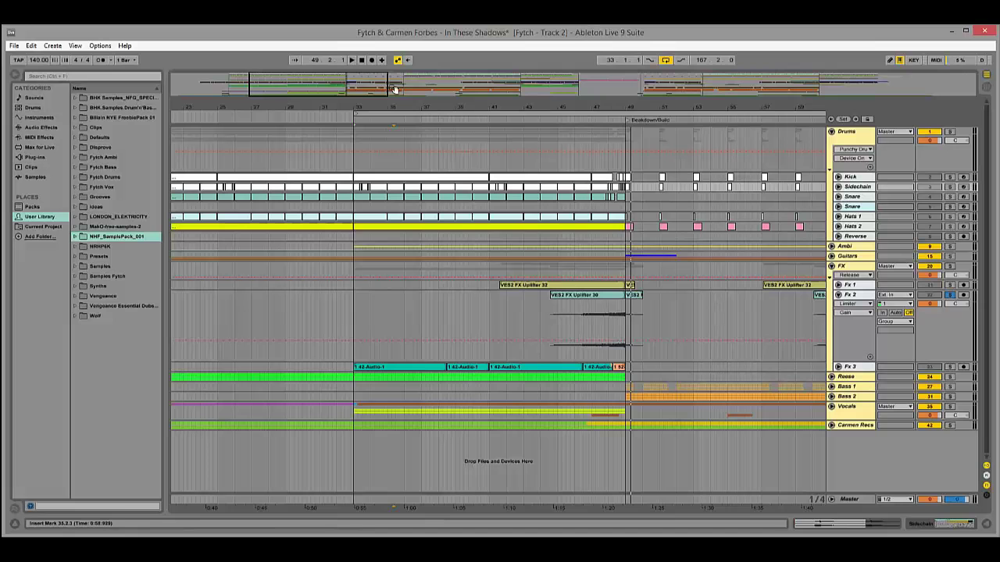
{"action": "left_click_drag", "start_coordinate": [355, 114], "coordinate": [555, 150]}
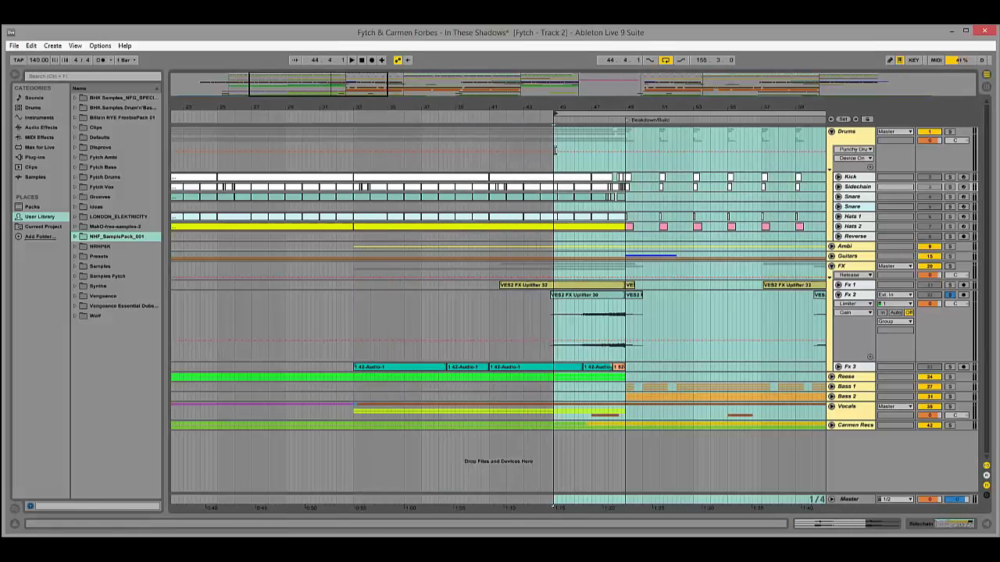
{"action": "left_click_drag", "start_coordinate": [555, 112], "coordinate": [560, 113]}
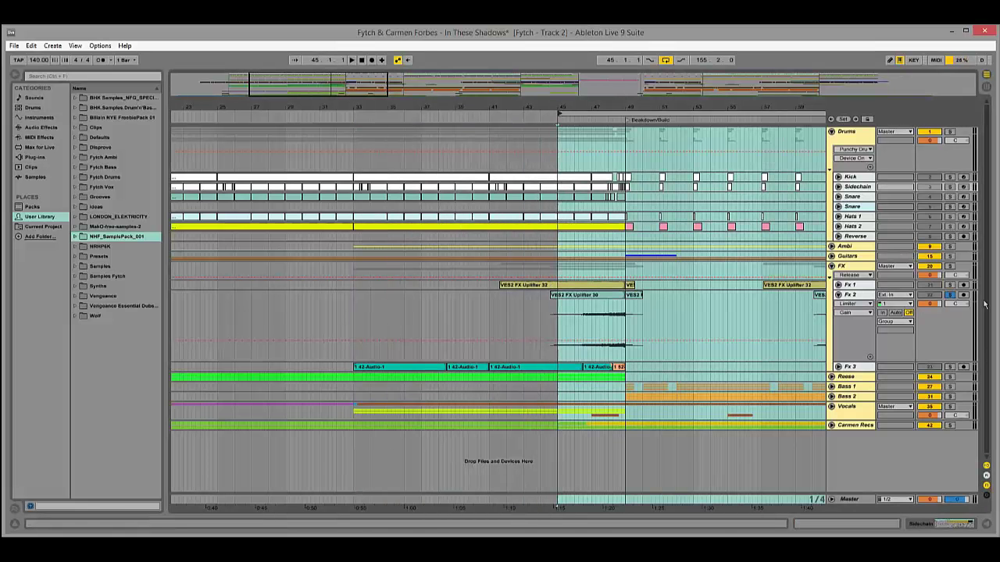
{"action": "key", "text": "space"}
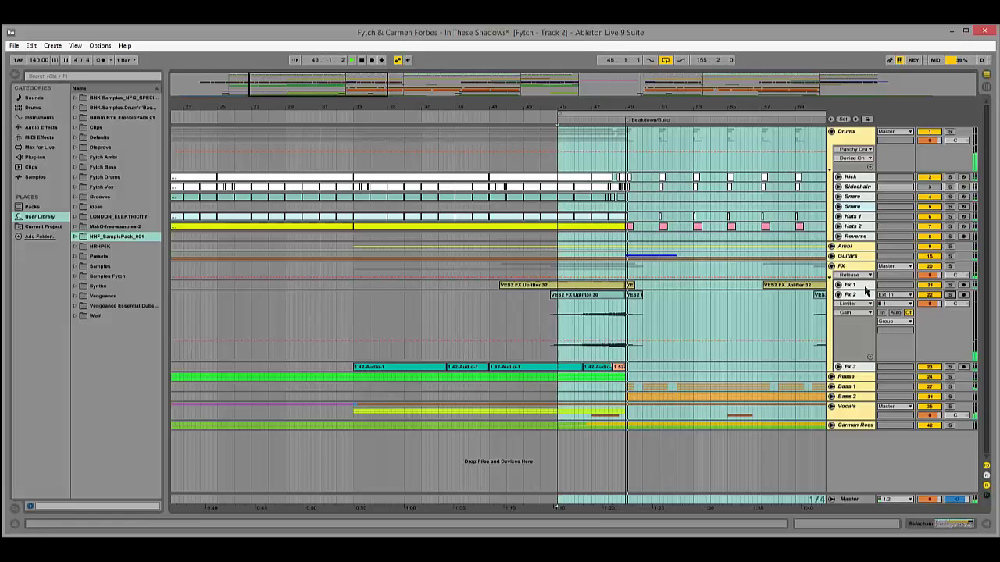
Fold the Fx 2 track, increase the height of the FX group track, and unfold the Fx 1 track.
{"action": "left_click", "coordinate": [838, 294]}
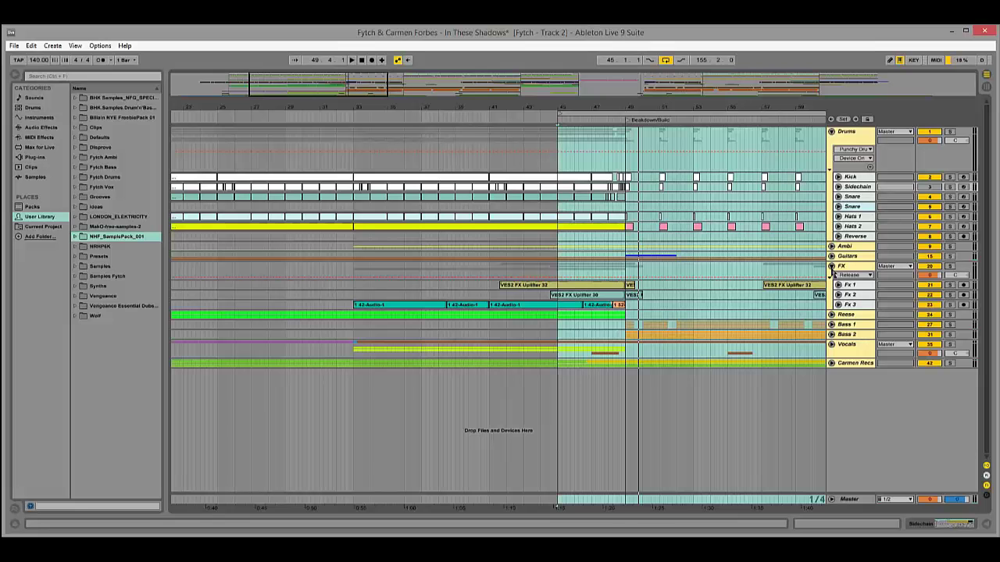
{"action": "left_click_drag", "start_coordinate": [850, 283], "coordinate": [850, 304]}
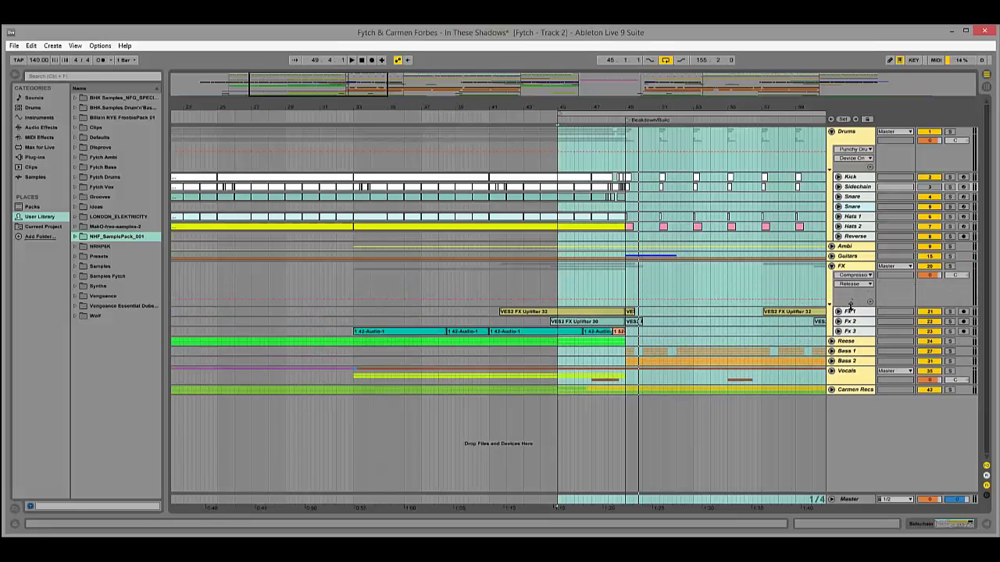
{"action": "left_click", "coordinate": [839, 312]}
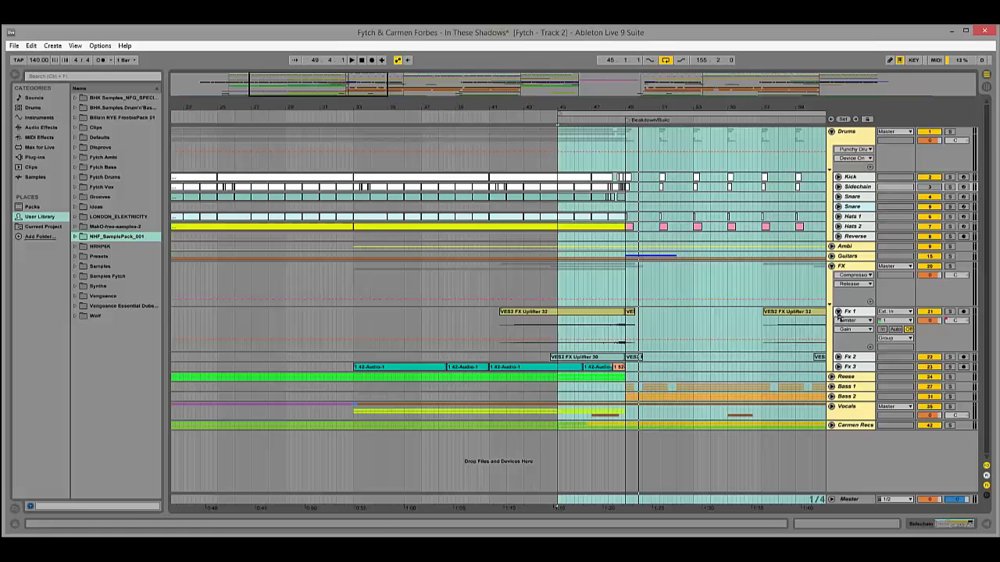
Move the loop start to bar 41 and audition the Fx 1 track in solo up to the breakdown.
{"action": "left_click_drag", "start_coordinate": [559, 115], "coordinate": [491, 117]}
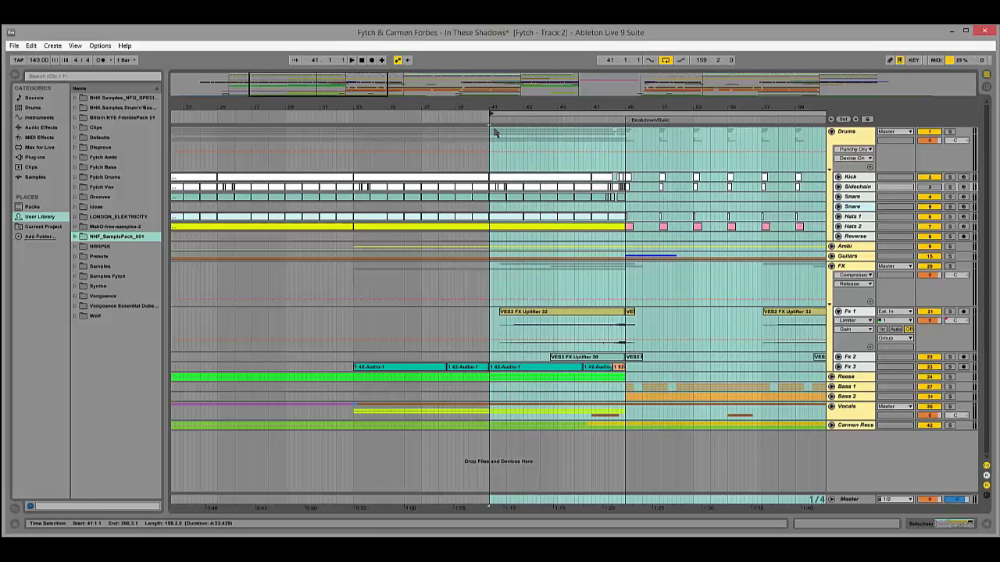
{"action": "left_click", "coordinate": [949, 311]}
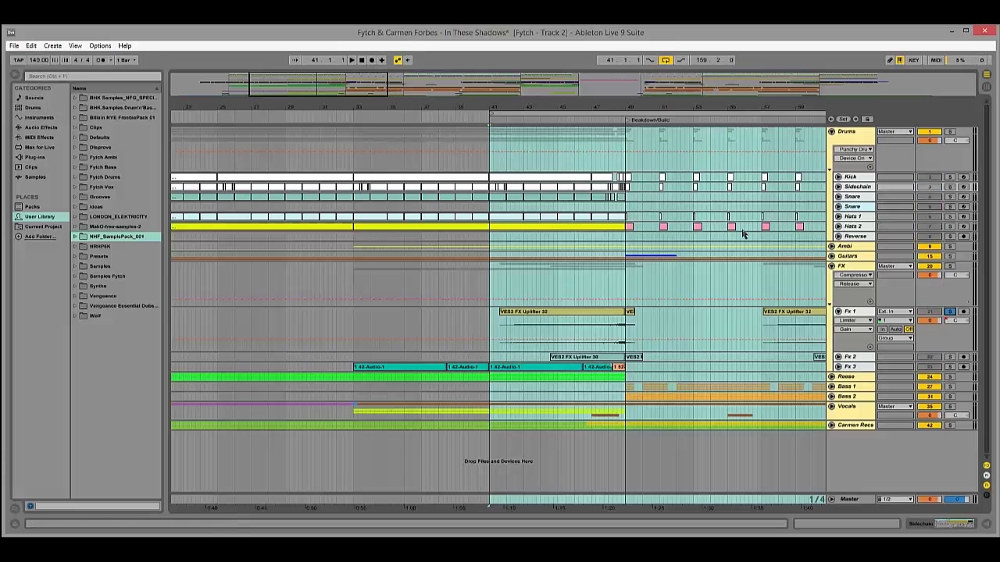
{"action": "key", "text": "space"}
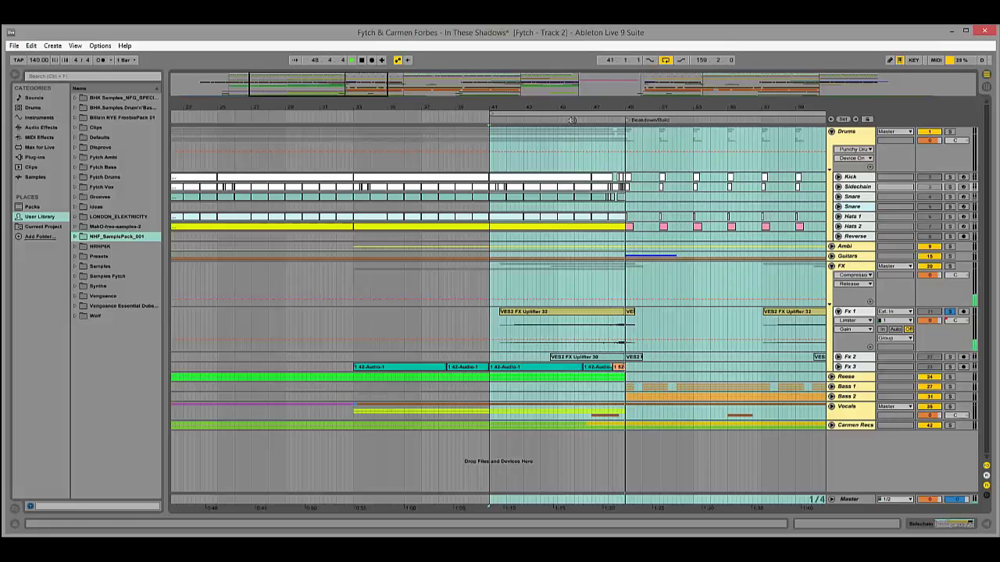
{"action": "key", "text": "space"}
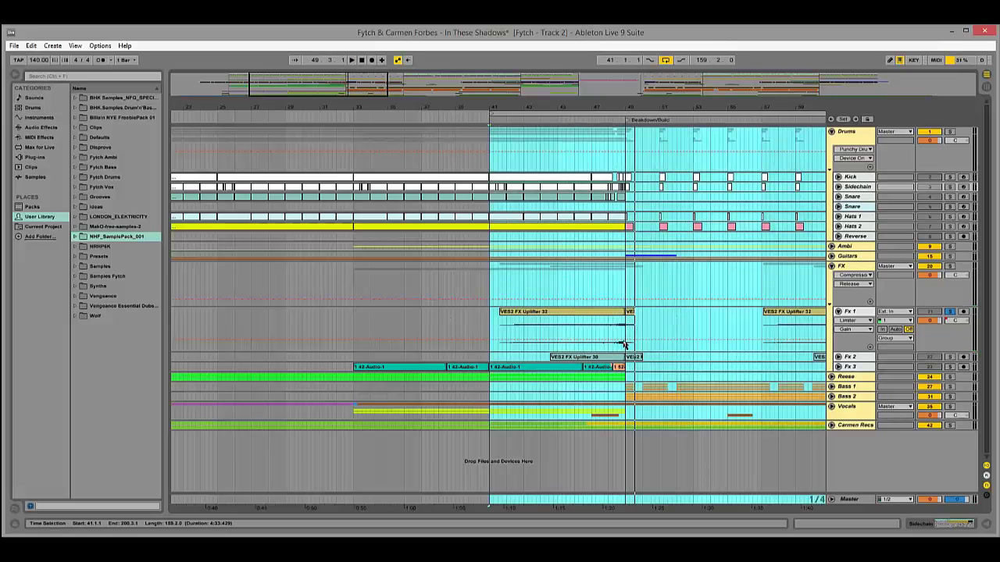
Select the first VES2 FX Uplifter 32 clip and look through Vengeance's Electroshock 2 VES2 FX sample folder, folding the folders back up.
{"action": "left_click", "coordinate": [542, 313]}
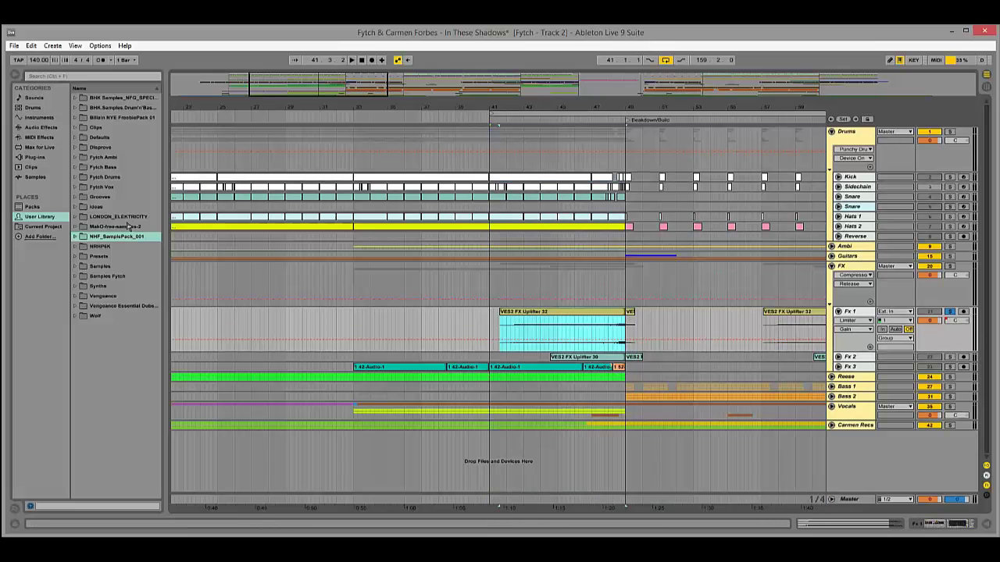
{"action": "left_click", "coordinate": [76, 297]}
{"action": "left_click", "coordinate": [82, 306]}
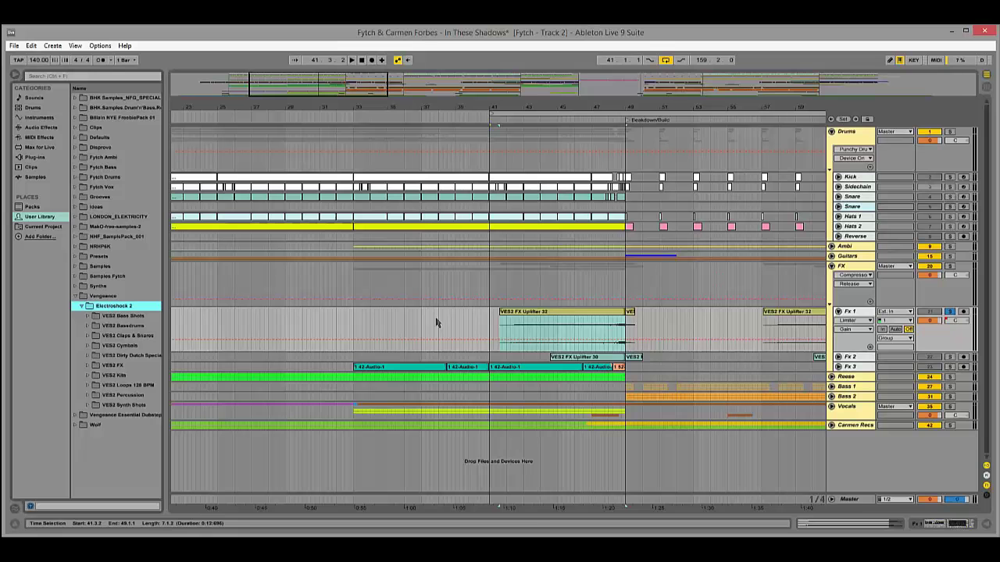
{"action": "left_click", "coordinate": [88, 366]}
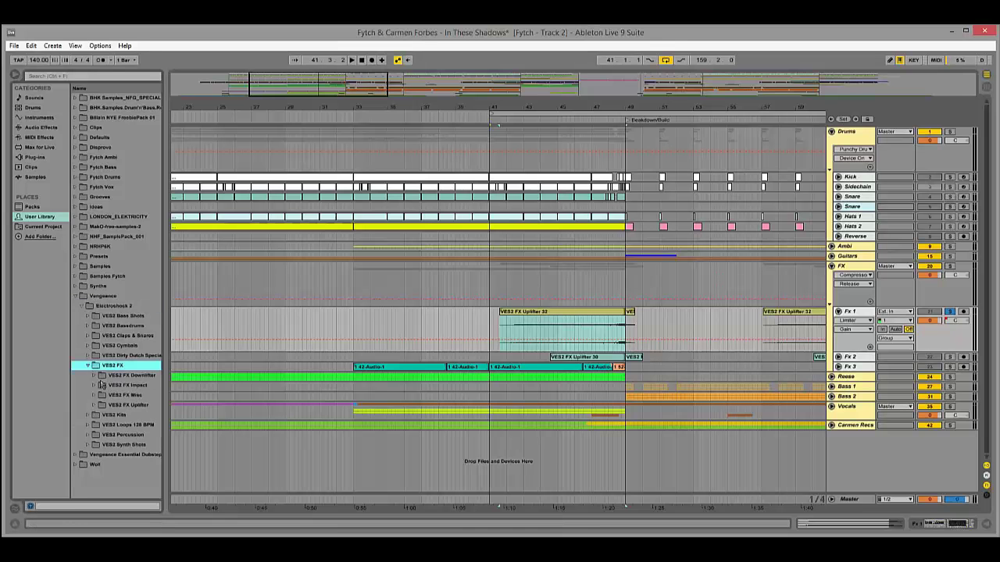
{"action": "left_click", "coordinate": [88, 365]}
{"action": "left_click", "coordinate": [82, 306]}
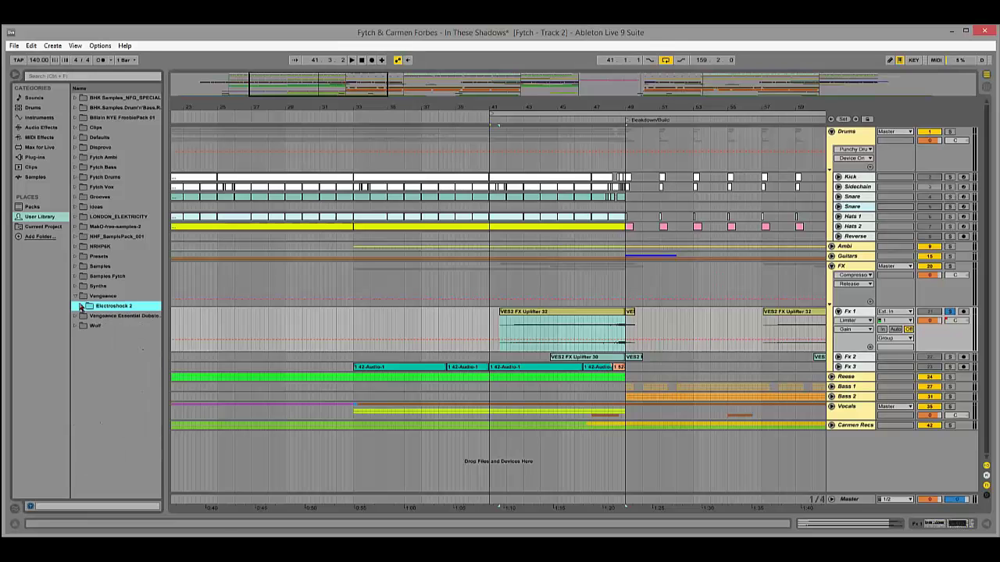
{"action": "left_click", "coordinate": [76, 296]}
Show the Fx 1 device chain and inspect its Reverb and EQ Eight devices.
{"action": "key", "text": "minus"}
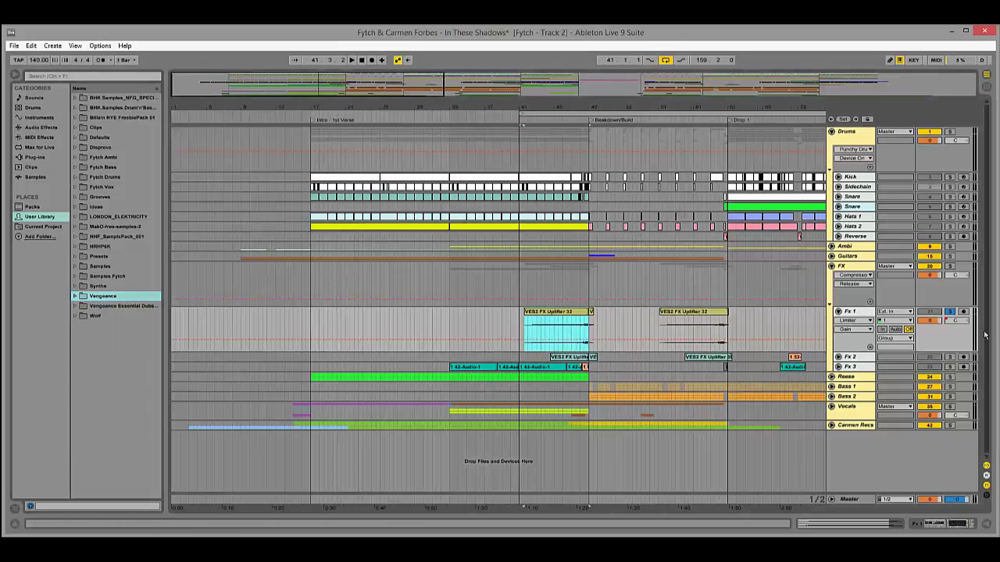
{"action": "double_click", "coordinate": [850, 313]}
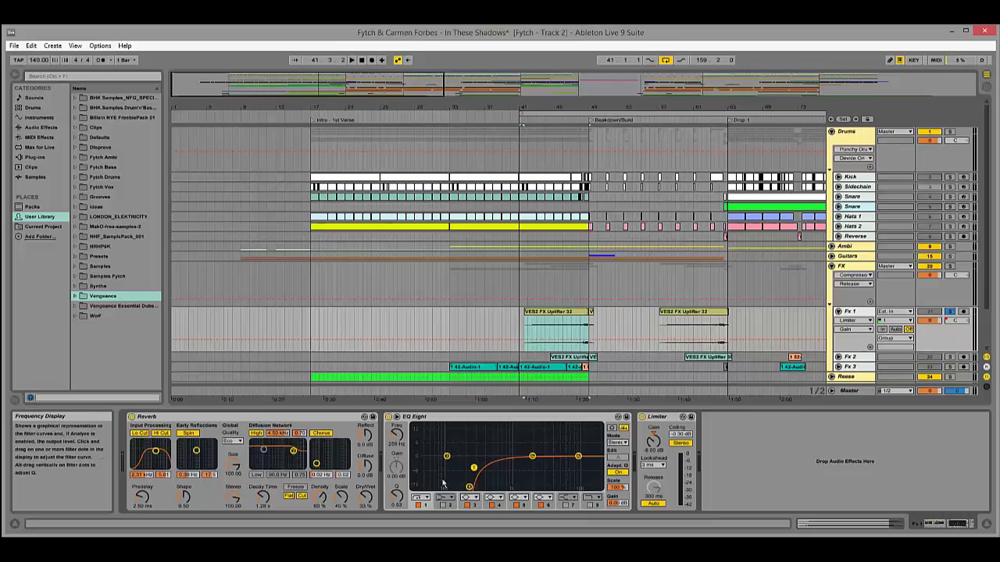
{"action": "double_click", "coordinate": [245, 417]}
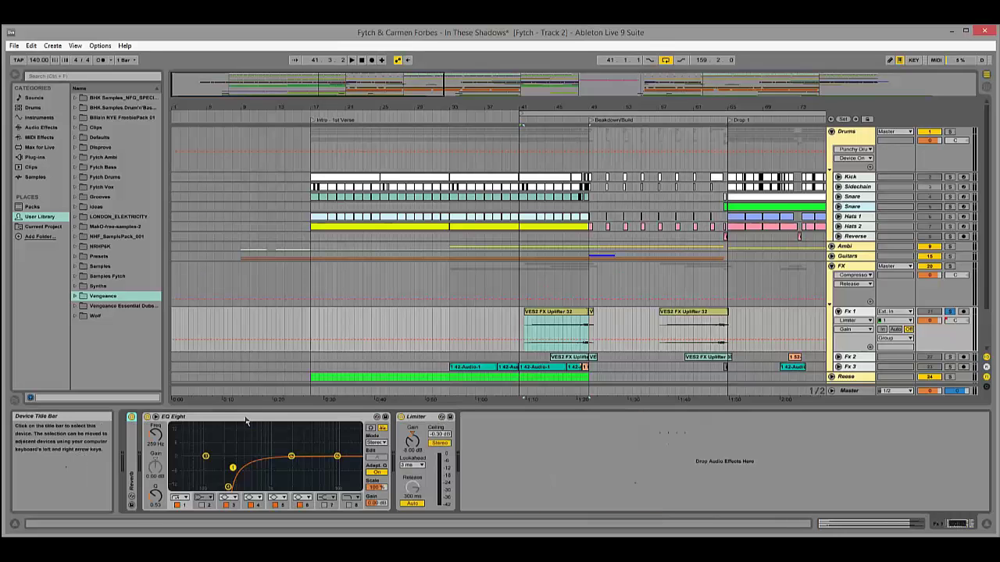
{"action": "double_click", "coordinate": [132, 461]}
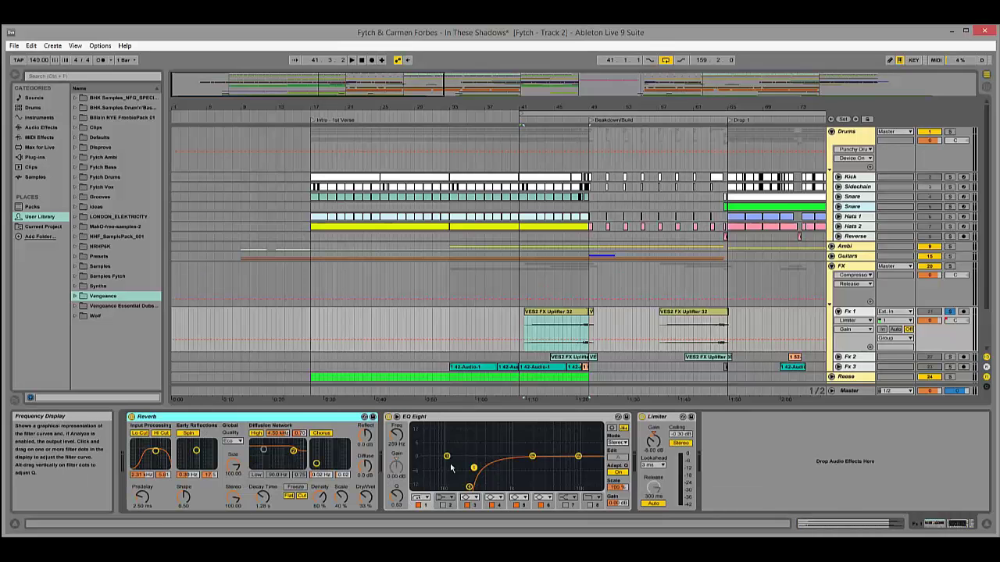
{"action": "left_click", "coordinate": [427, 416]}
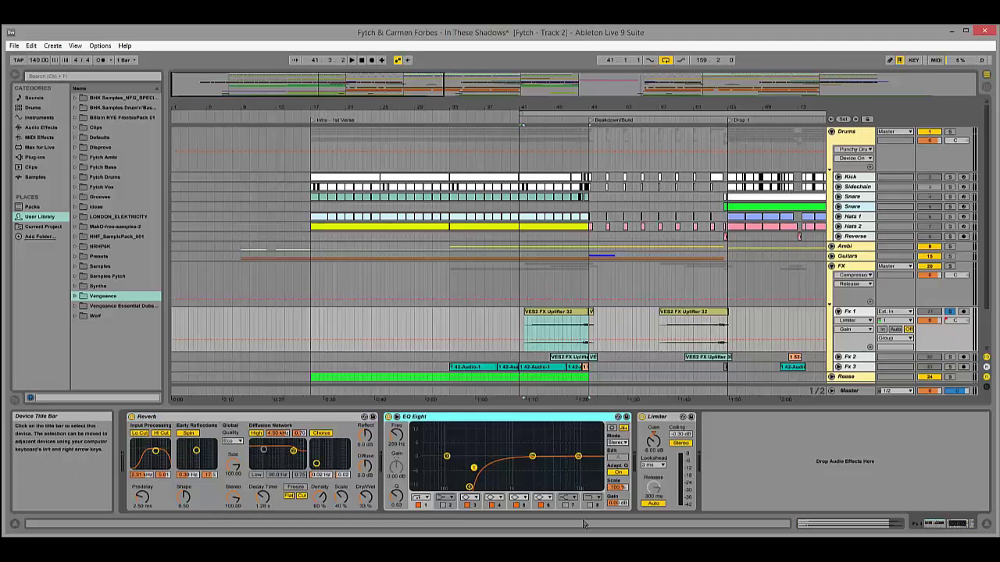
Unfold the Reese group and audition it in solo from bar 33, ending with the solo switched off.
{"action": "scroll", "coordinate": [633, 336], "scroll_direction": "down", "scroll_amount": 3}
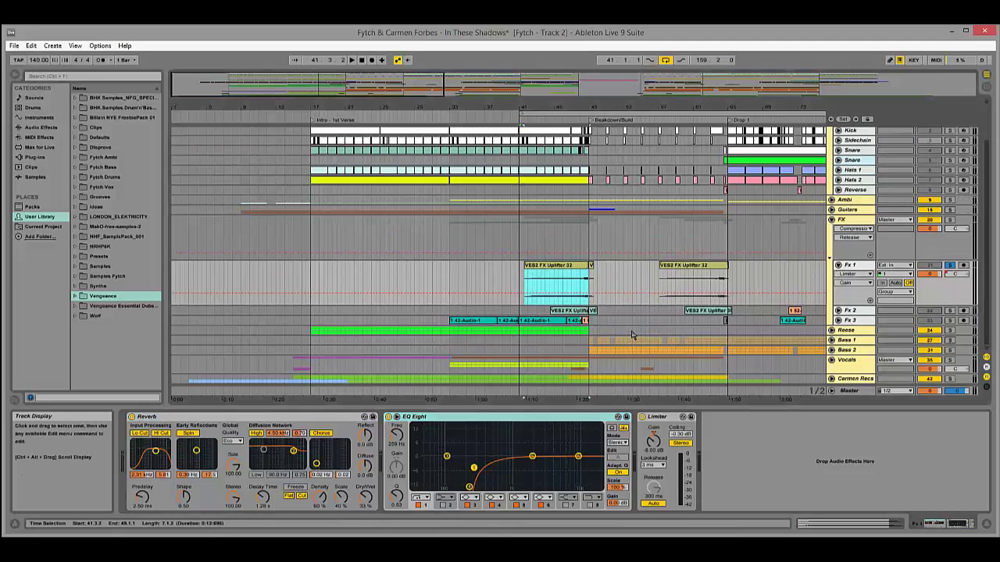
{"action": "left_click", "coordinate": [832, 330]}
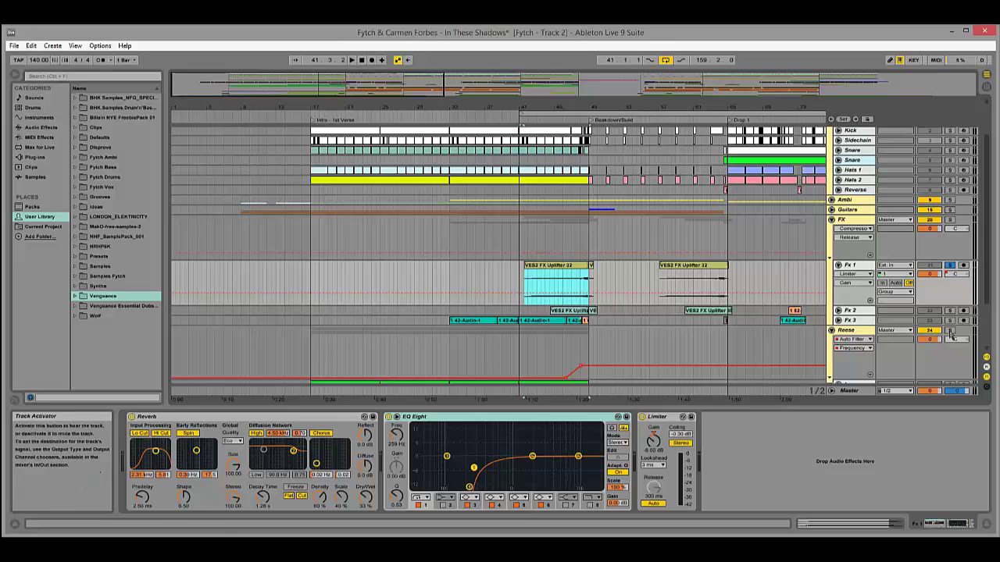
{"action": "left_click", "coordinate": [950, 331]}
{"action": "left_click_drag", "start_coordinate": [520, 114], "coordinate": [451, 128]}
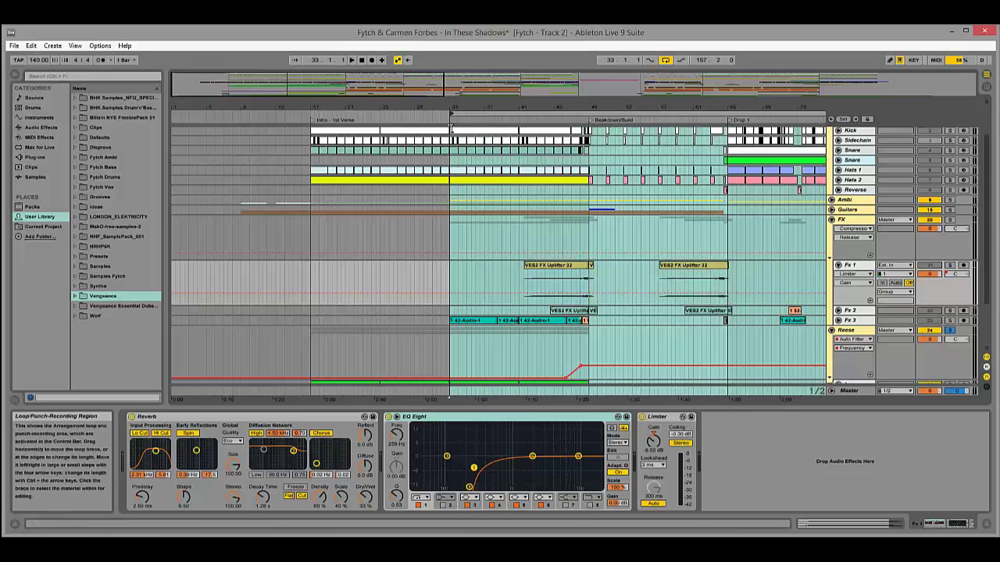
{"action": "key", "text": "space"}
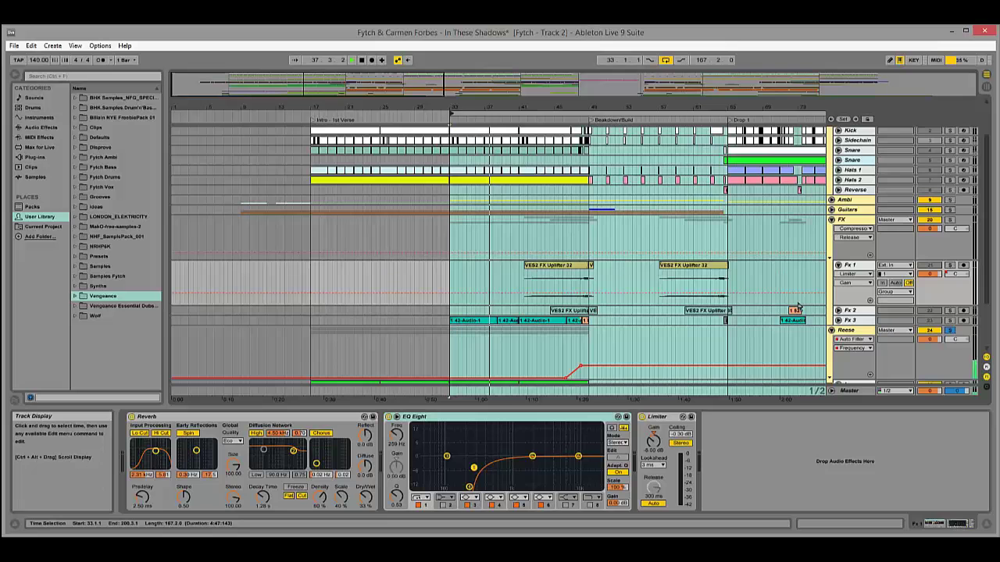
{"action": "scroll", "coordinate": [679, 316], "scroll_direction": "down", "scroll_amount": 2}
{"action": "scroll", "coordinate": [680, 315], "scroll_direction": "down", "scroll_amount": 1}
{"action": "left_click", "coordinate": [951, 269]}
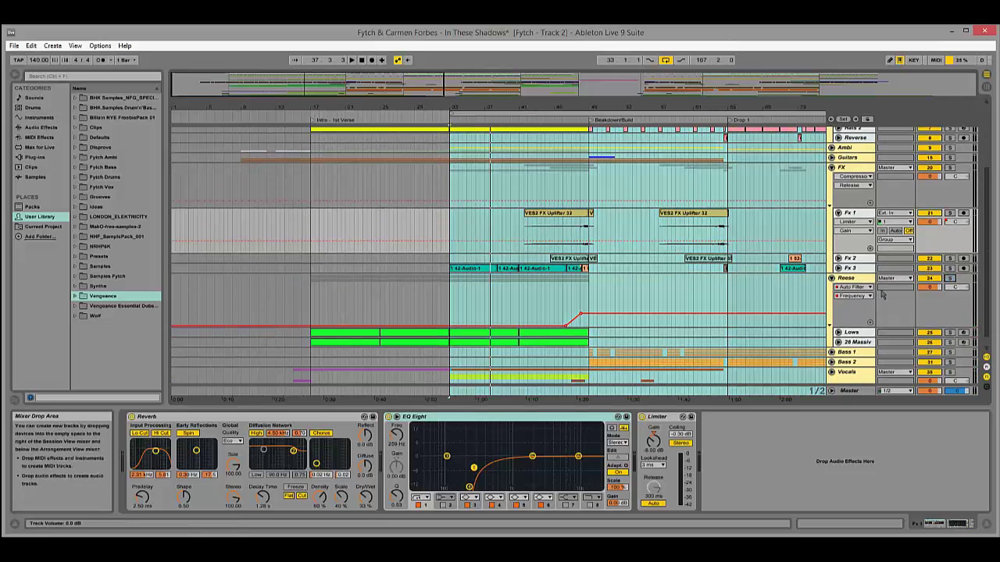
Fold the Fx 1 track and the FX and Drums groups, keeping the Reese group unfolded.
{"action": "left_click", "coordinate": [832, 279]}
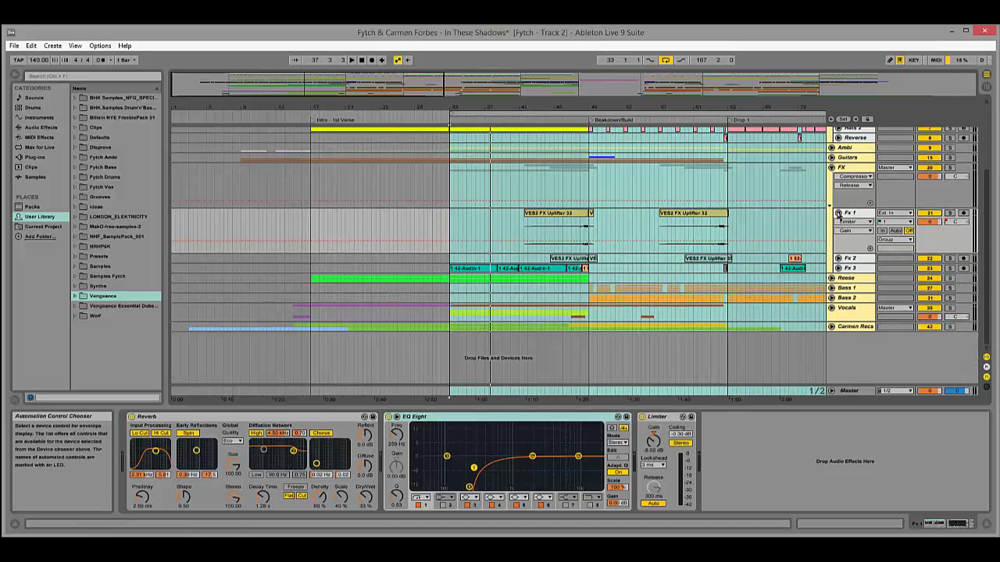
{"action": "left_click", "coordinate": [838, 212]}
{"action": "left_click", "coordinate": [832, 167]}
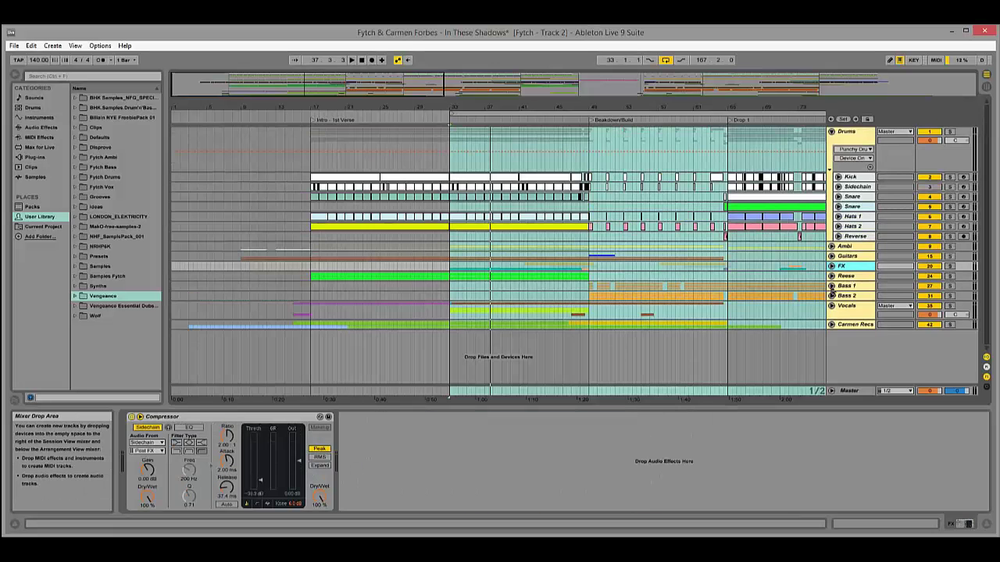
{"action": "left_click", "coordinate": [832, 275]}
{"action": "left_click", "coordinate": [832, 131]}
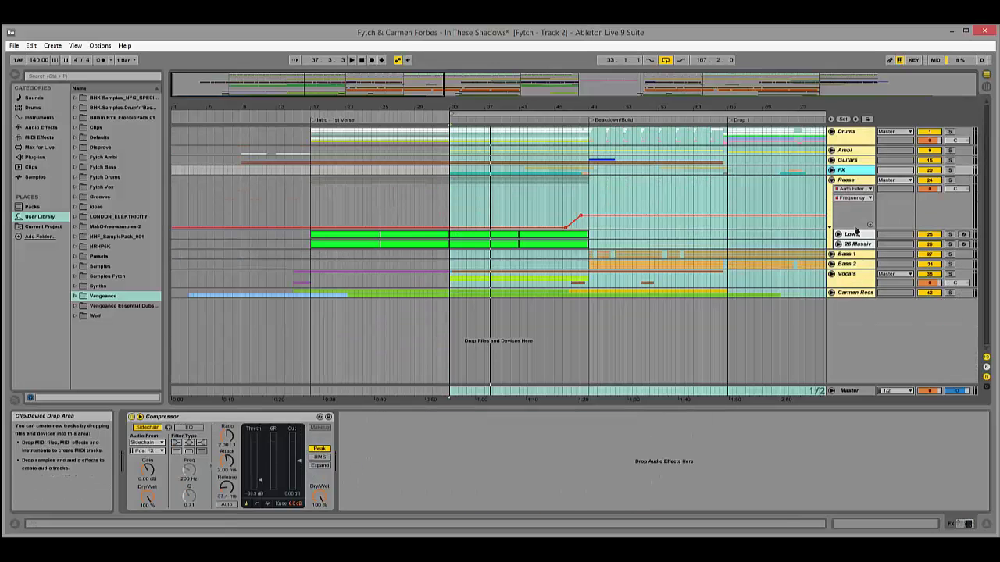
Show the Reese group's device chain and play the group in solo with the loop start at bar 17.
{"action": "left_click", "coordinate": [855, 191]}
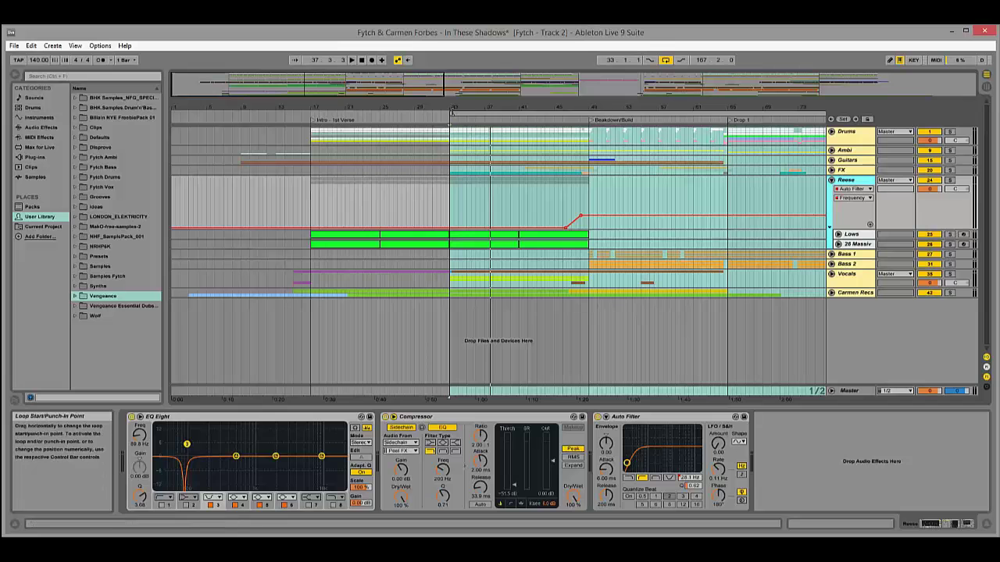
{"action": "left_click_drag", "start_coordinate": [452, 114], "coordinate": [314, 145]}
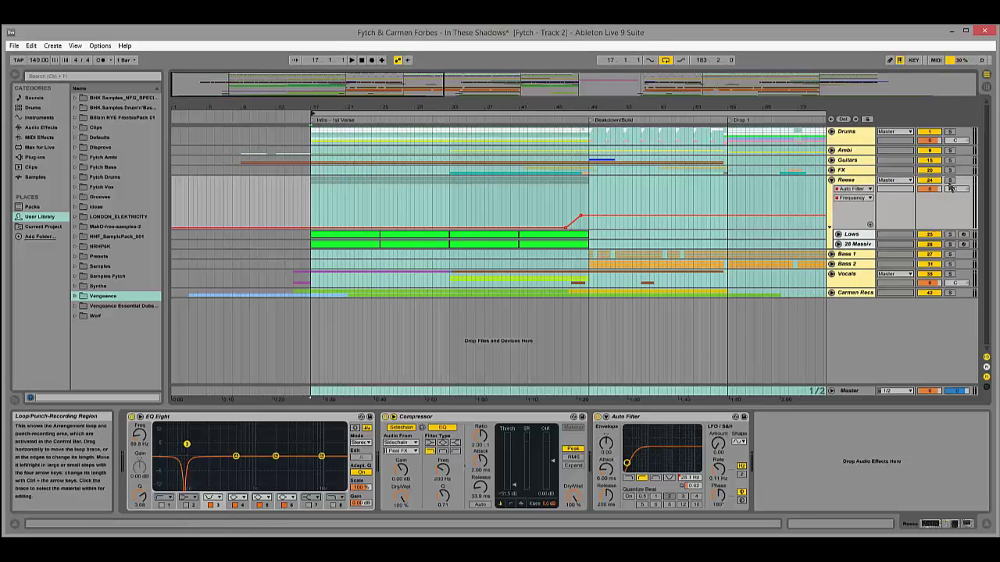
{"action": "left_click", "coordinate": [950, 180]}
{"action": "key", "text": "space"}
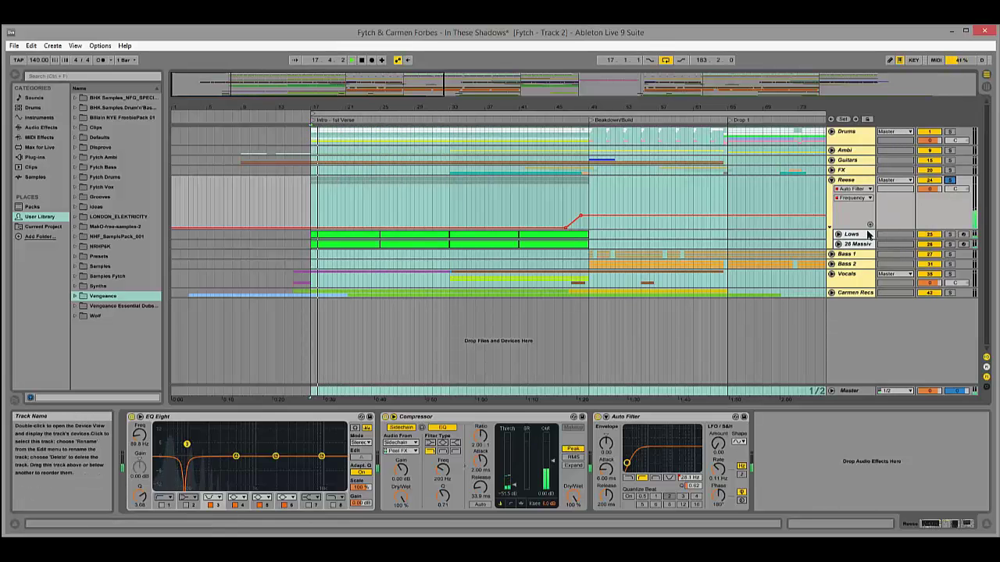
Inspect the device chains of the 26-Massiv and Lows tracks inside the Reese group.
{"action": "left_click", "coordinate": [865, 234]}
{"action": "left_click", "coordinate": [853, 243]}
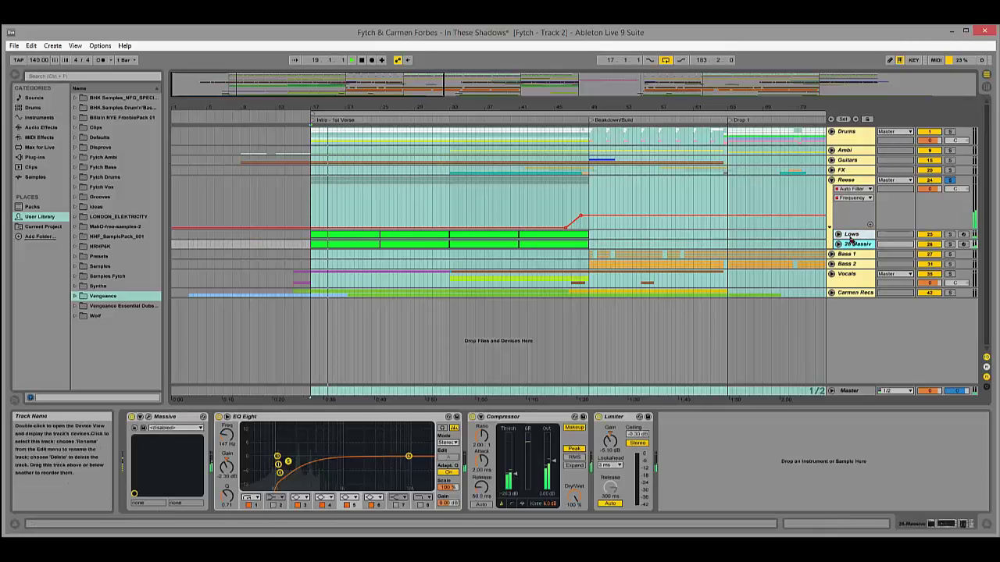
{"action": "left_click", "coordinate": [851, 235]}
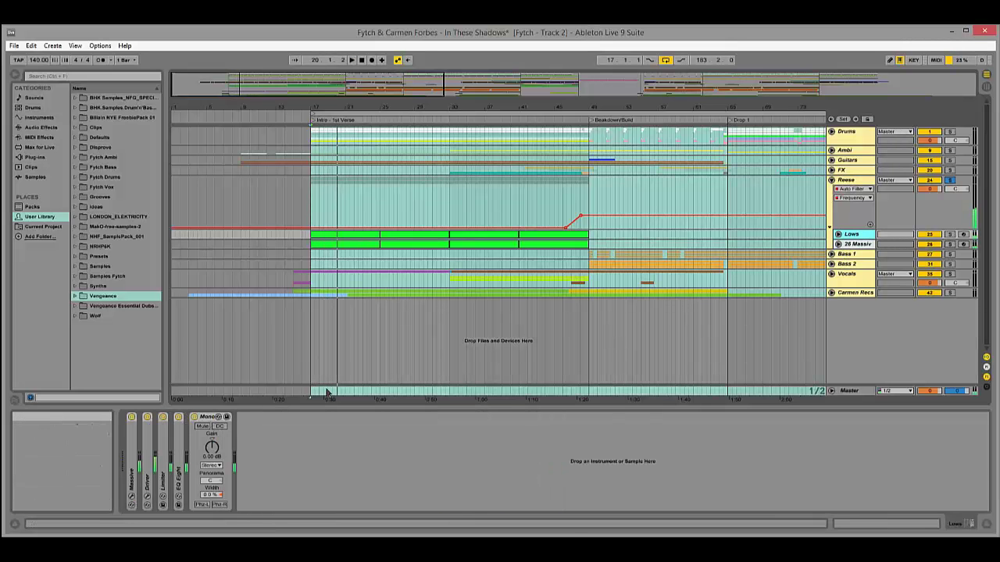
Unfold and solo the Lows track, examine its MIDI notes up close, and open its Massive synth editor.
{"action": "left_click", "coordinate": [838, 235]}
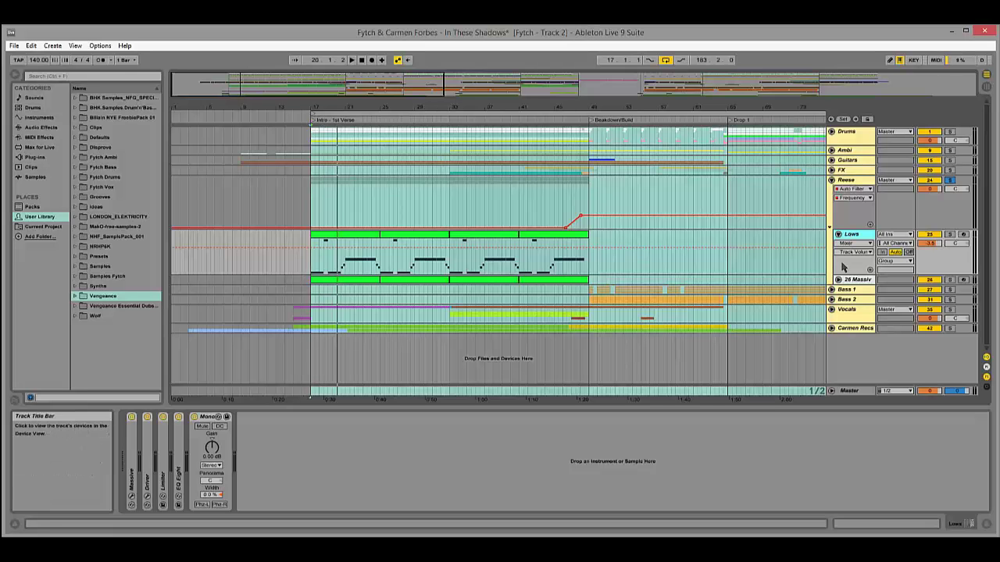
{"action": "left_click", "coordinate": [949, 235]}
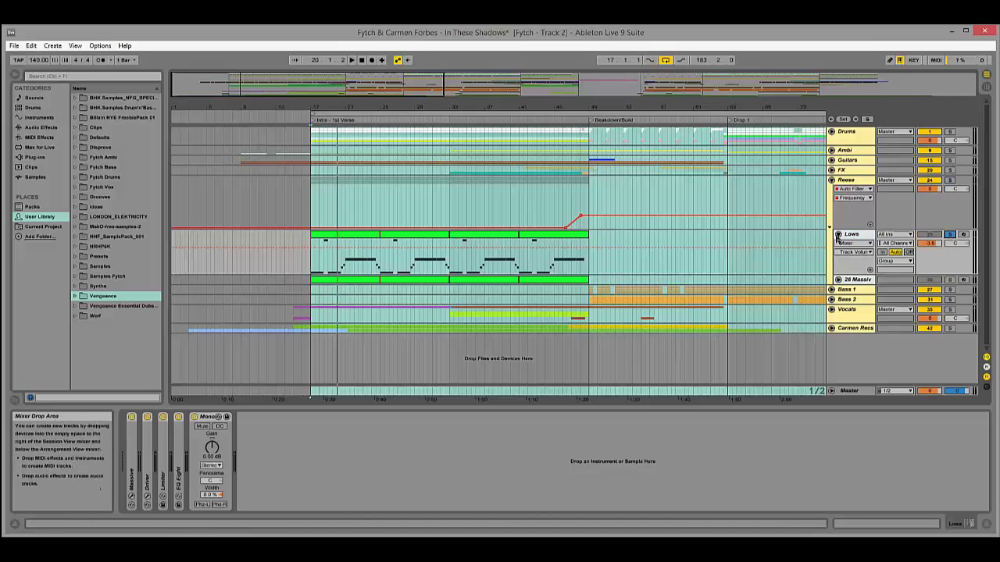
{"action": "left_click_drag", "start_coordinate": [323, 107], "coordinate": [937, 254]}
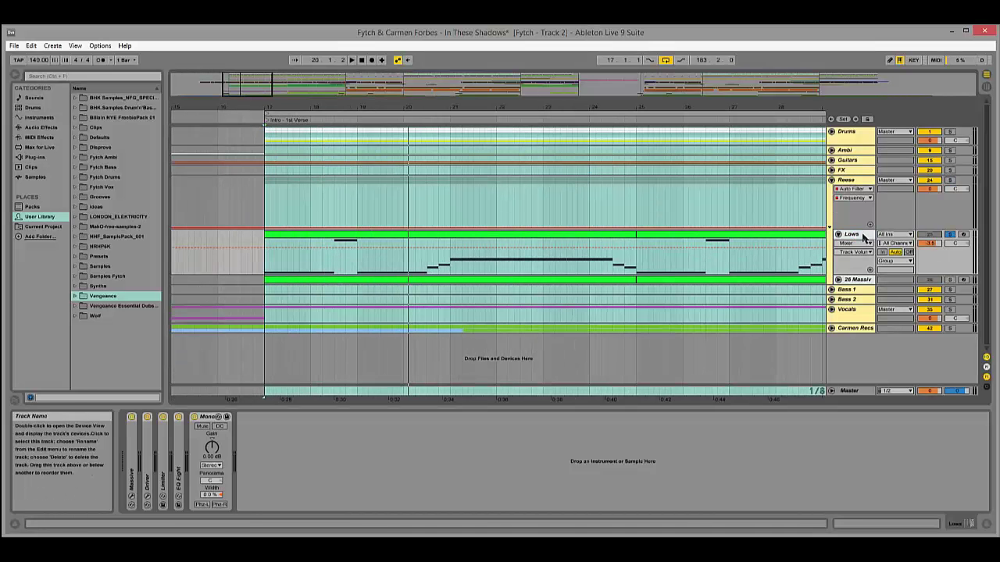
{"action": "left_click", "coordinate": [226, 416]}
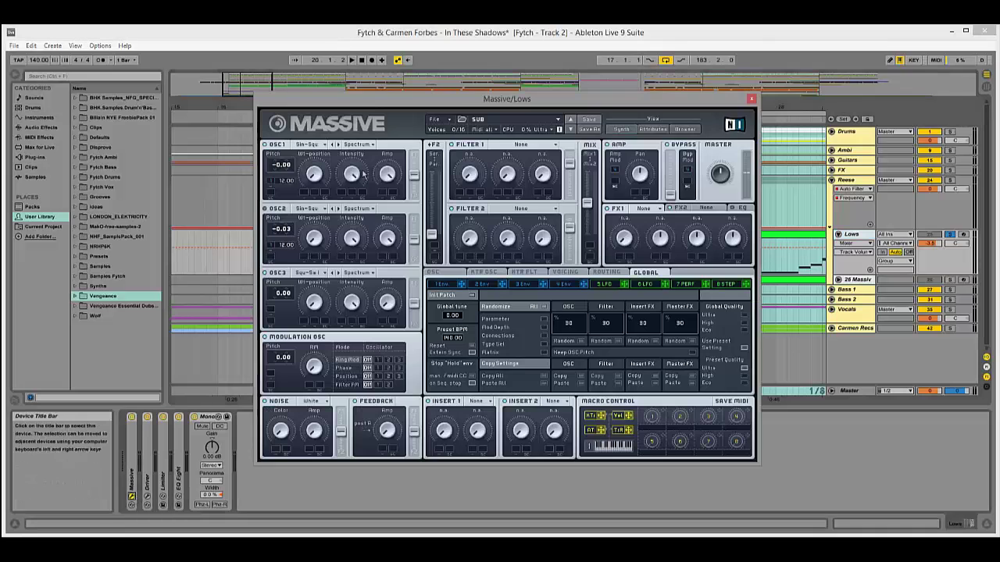
{"action": "left_click_drag", "start_coordinate": [448, 104], "coordinate": [455, 97]}
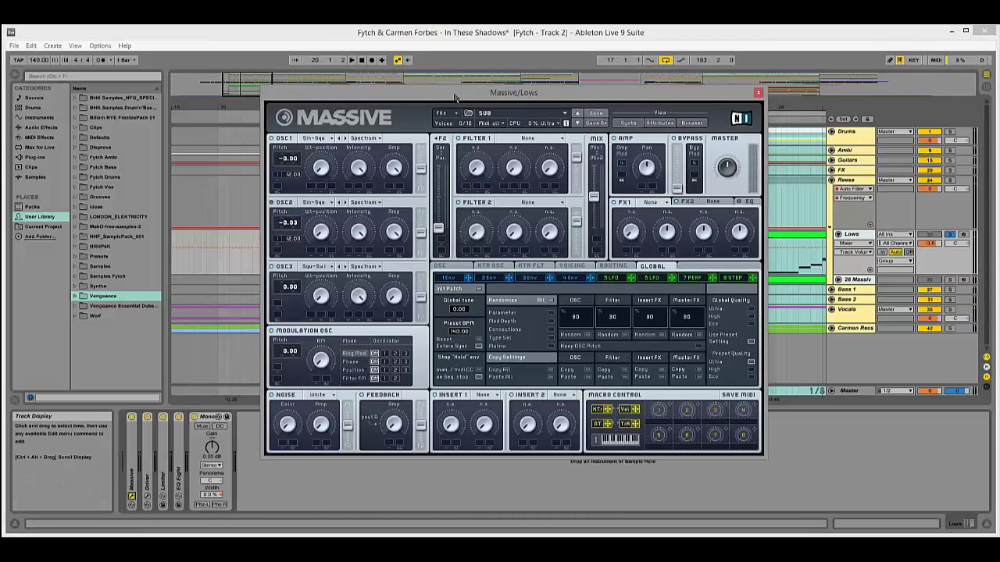
Solo the 26-Massiv track and open its Massive synth editor.
{"action": "left_click", "coordinate": [861, 280]}
{"action": "left_click", "coordinate": [950, 279]}
{"action": "left_click", "coordinate": [149, 419]}
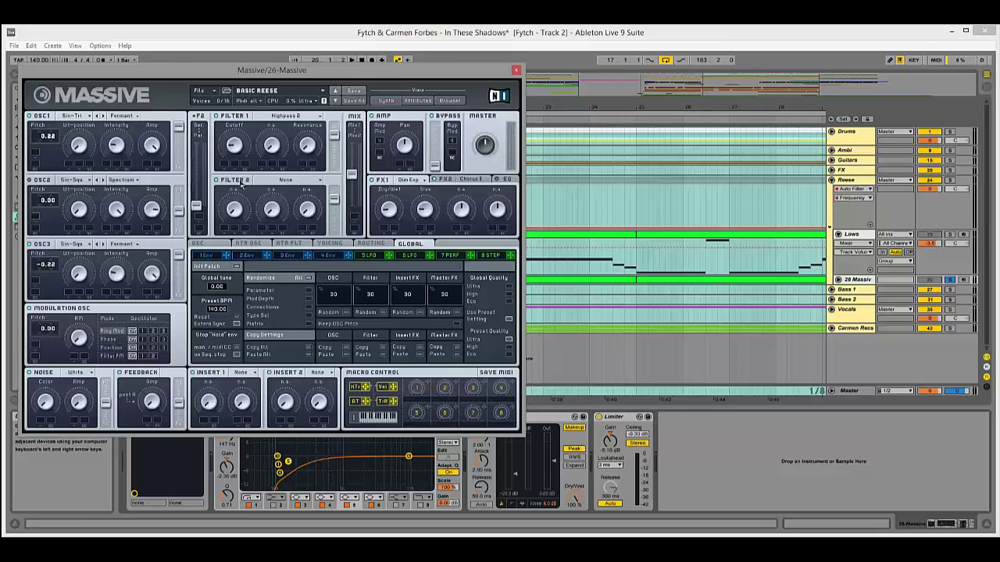
Play the soloed 26-Massiv track and compare its sound with EQ Eight bypassed and re-enabled.
{"action": "key", "text": "space"}
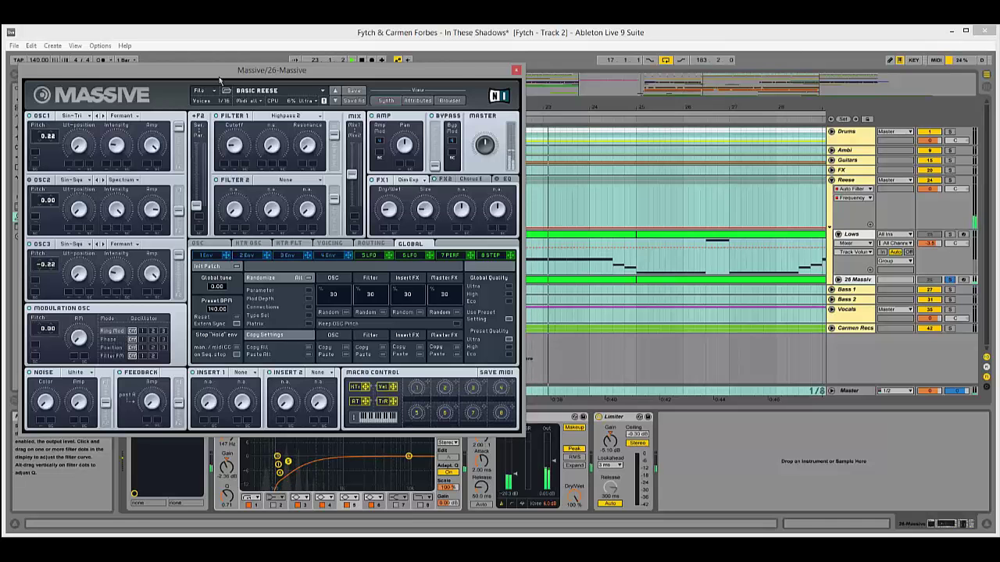
{"action": "left_click_drag", "start_coordinate": [253, 71], "coordinate": [693, 65]}
{"action": "left_click", "coordinate": [219, 417]}
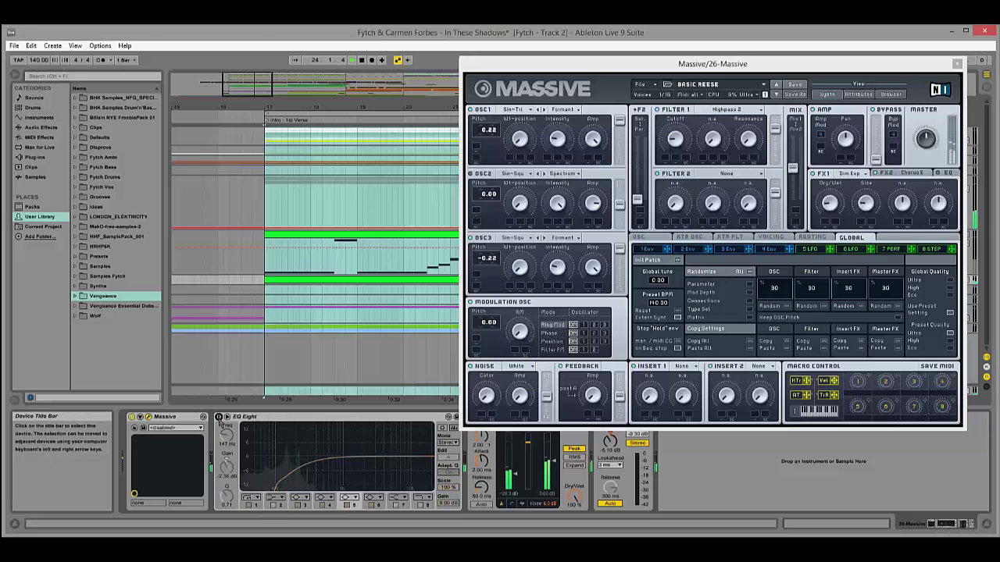
{"action": "left_click", "coordinate": [219, 417]}
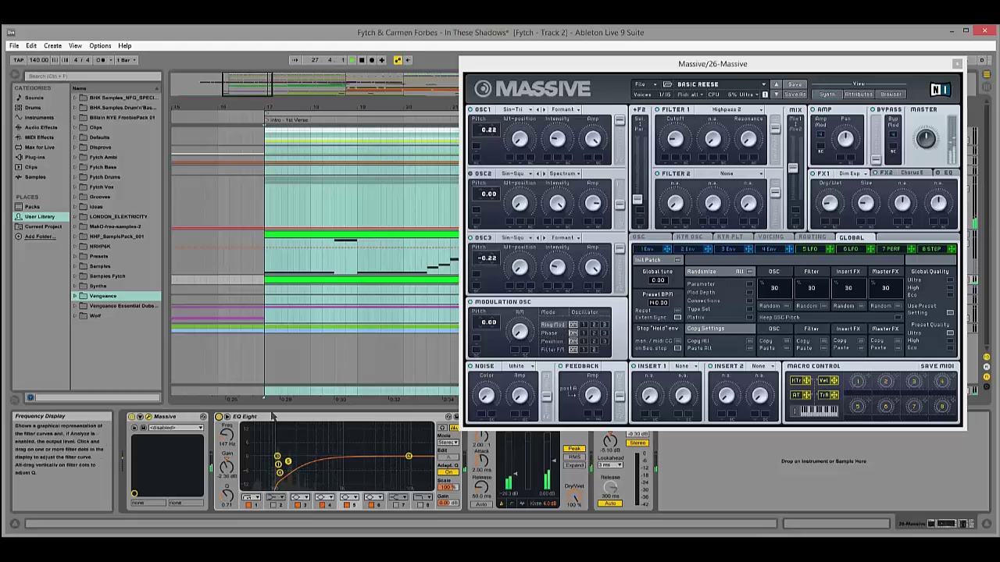
Examine the BASIC REESE patch in the 26-Massiv track's Massive editor, and close the editor.
{"action": "left_click", "coordinate": [492, 67]}
{"action": "left_click_drag", "start_coordinate": [492, 67], "coordinate": [227, 65]}
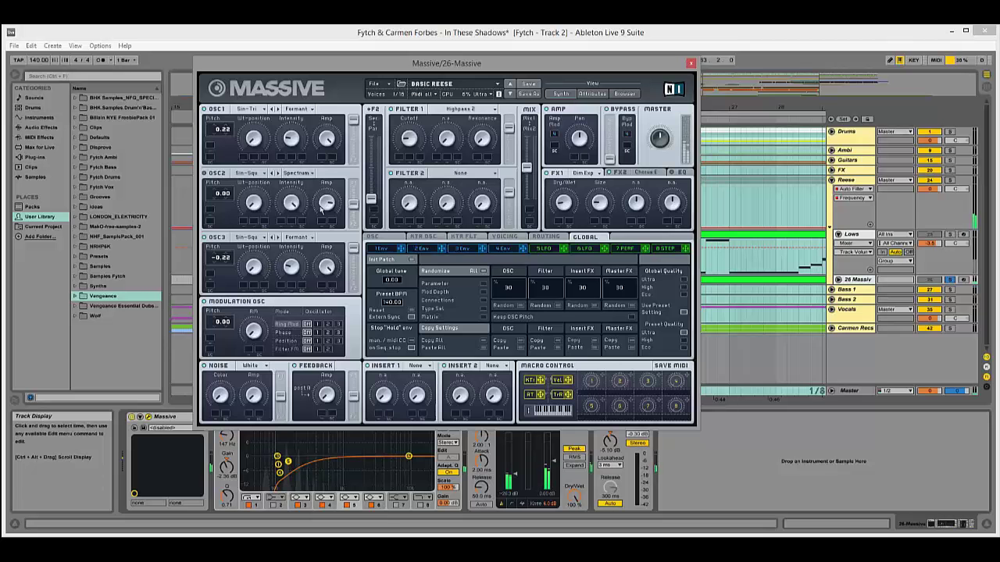
{"action": "left_click_drag", "start_coordinate": [306, 67], "coordinate": [368, 71]}
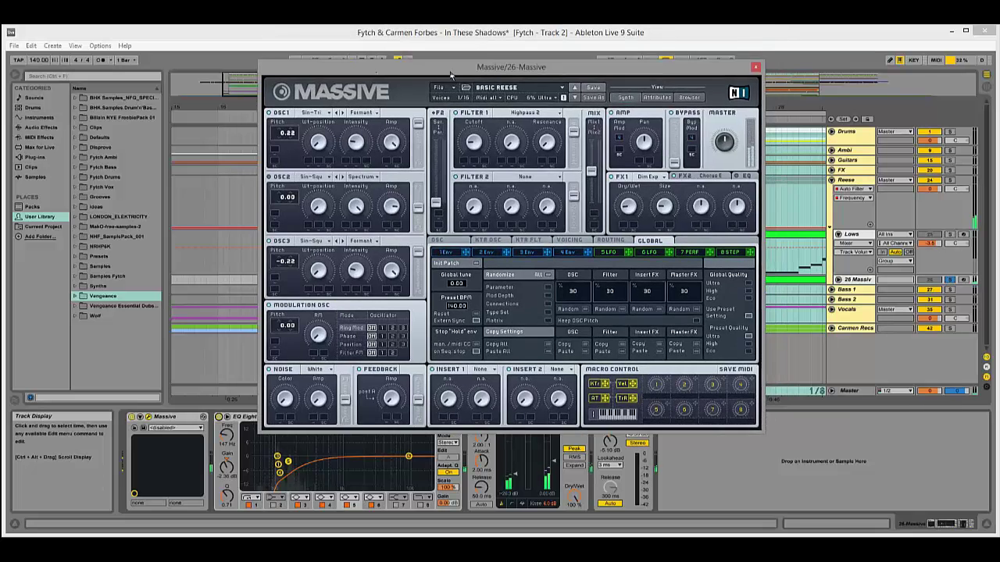
{"action": "left_click", "coordinate": [755, 67]}
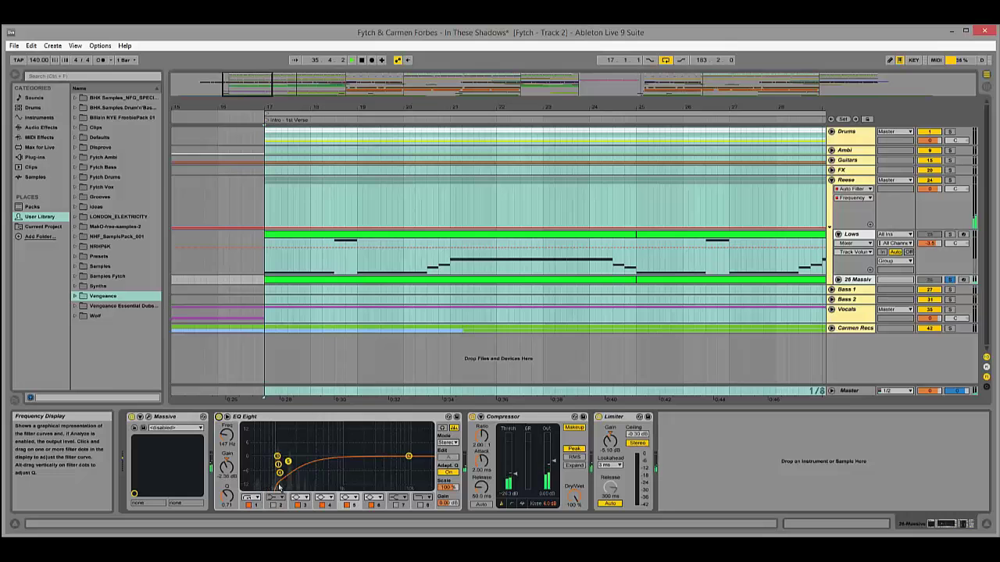
Solo the Lows track to view its Massive SUB patch, return the solo to the whole Reese group and close the editor.
{"action": "left_click", "coordinate": [951, 236]}
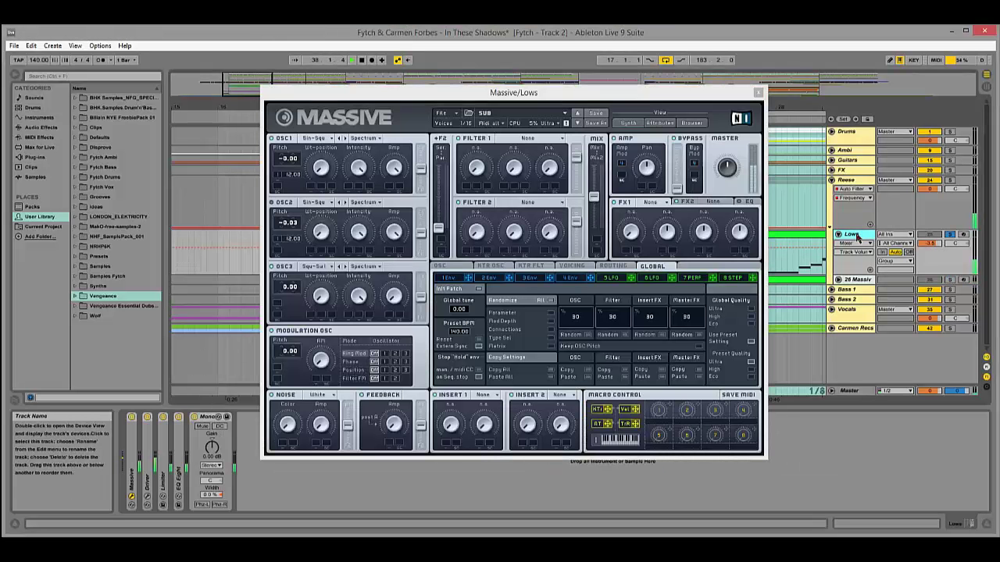
{"action": "left_click_drag", "start_coordinate": [442, 90], "coordinate": [422, 98]}
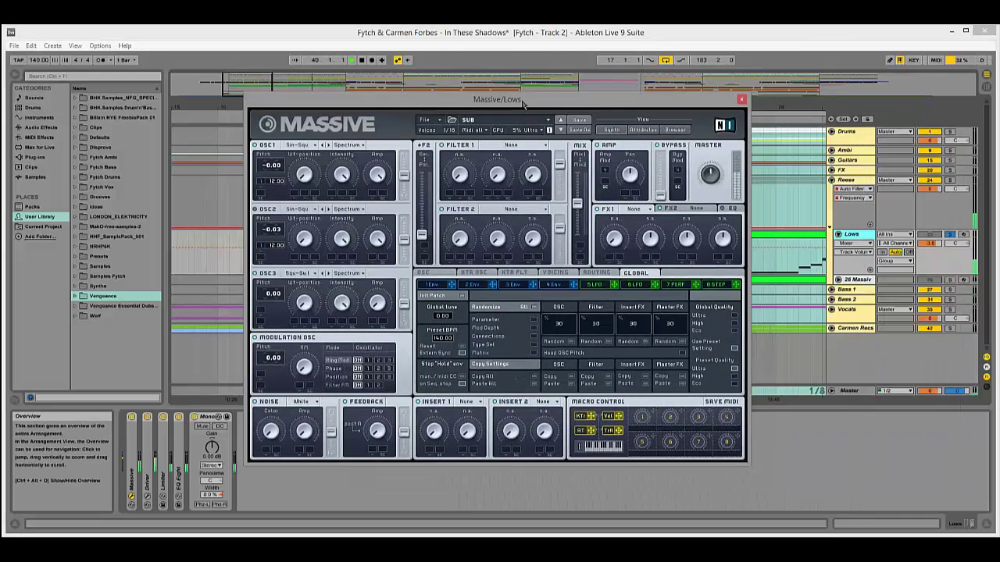
{"action": "left_click", "coordinate": [950, 180]}
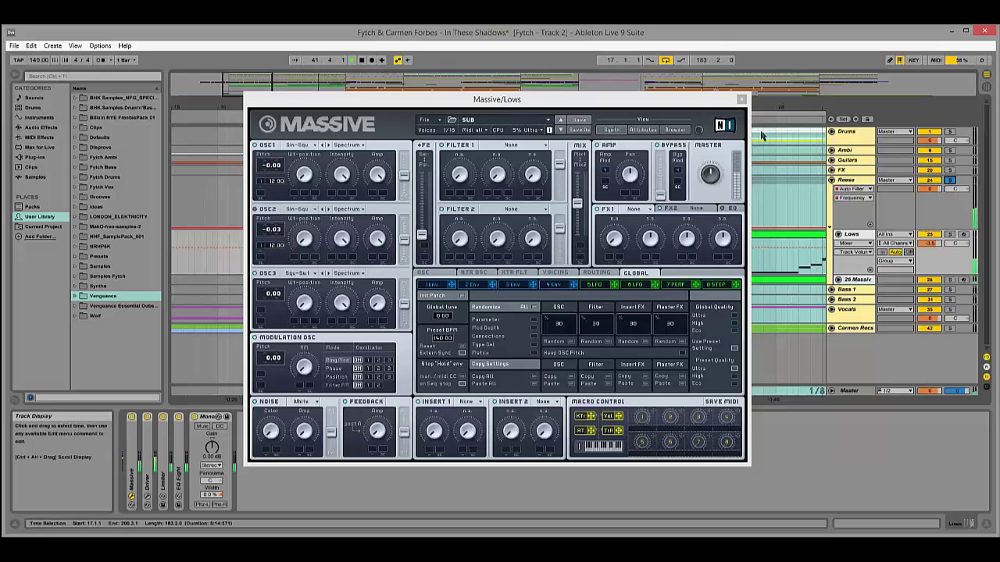
{"action": "left_click", "coordinate": [741, 100]}
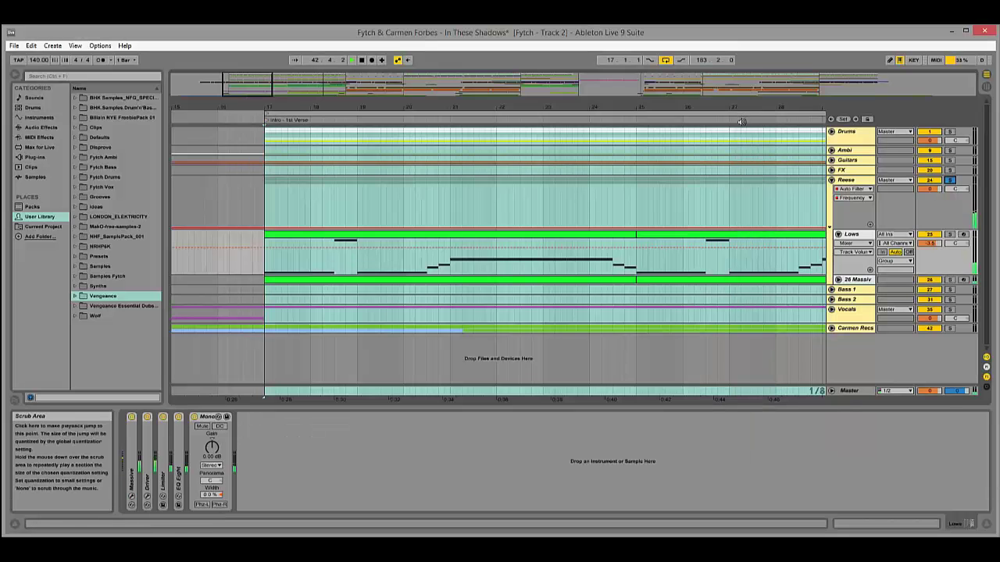
Unfold the 26-Massiv track to compare its notes with those of Lows, and fold both tracks.
{"action": "left_click", "coordinate": [838, 280]}
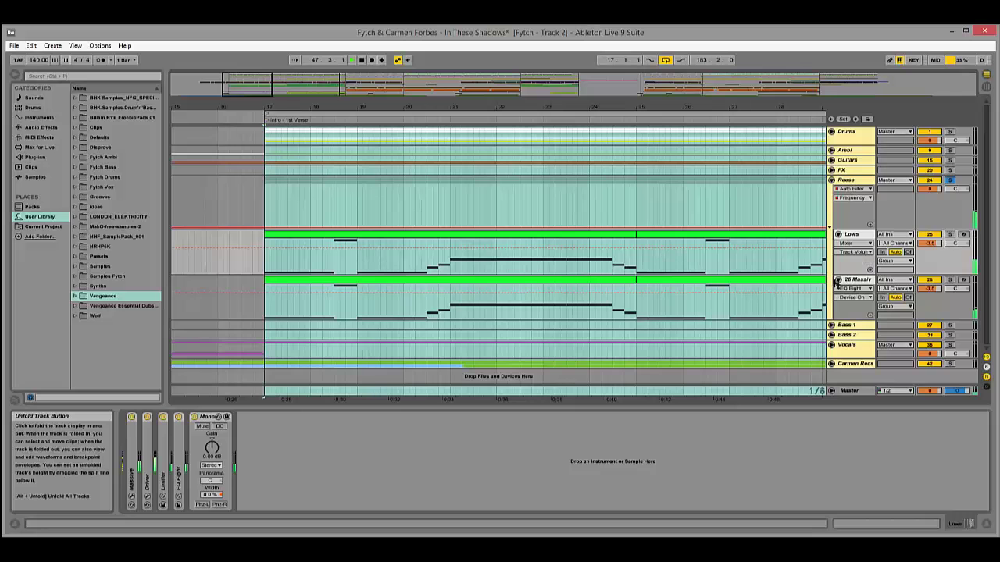
{"action": "left_click", "coordinate": [838, 279]}
{"action": "left_click", "coordinate": [839, 235]}
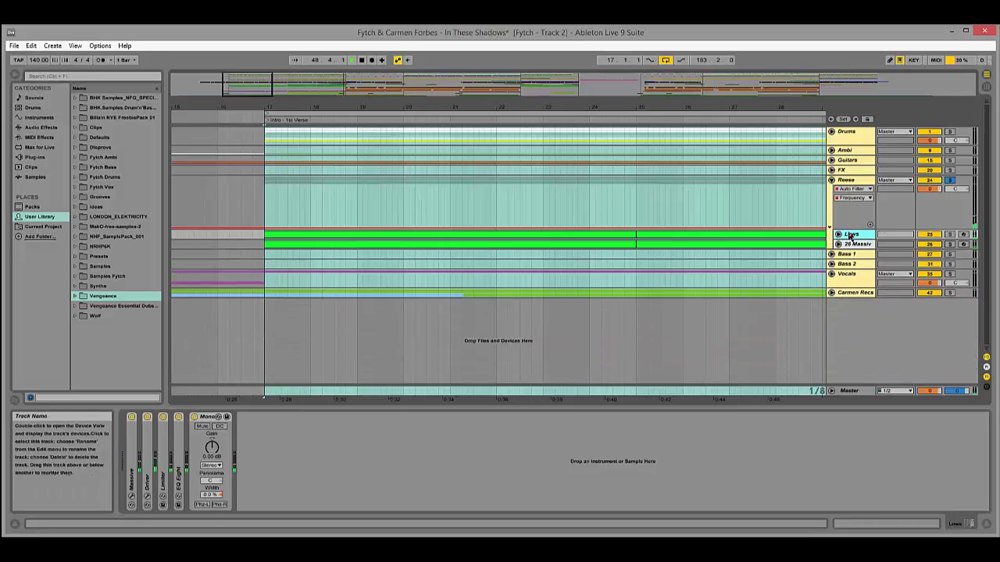
Expand the Massive device on the Lows track and view its synth editor once more before closing it.
{"action": "double_click", "coordinate": [133, 453]}
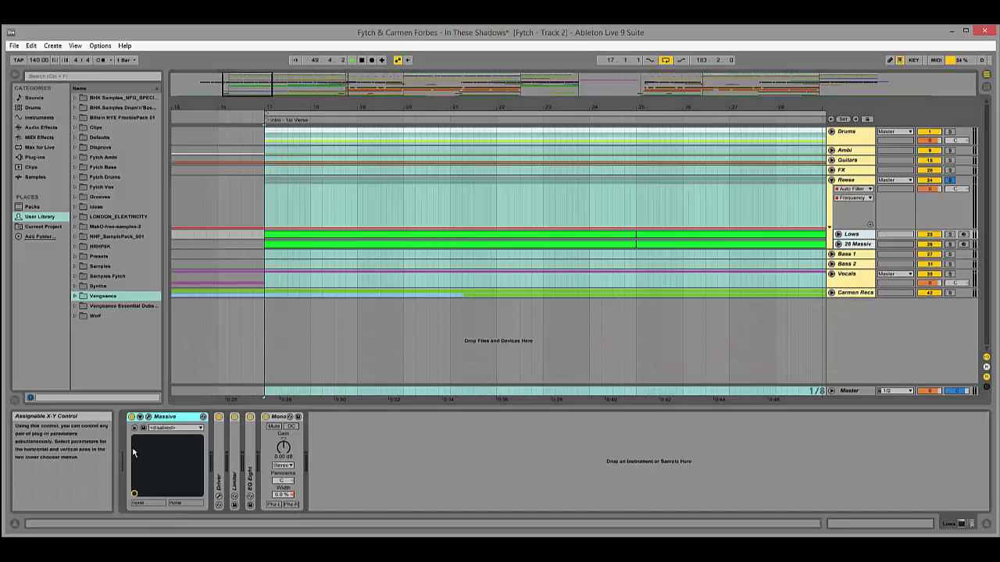
{"action": "left_click", "coordinate": [143, 428]}
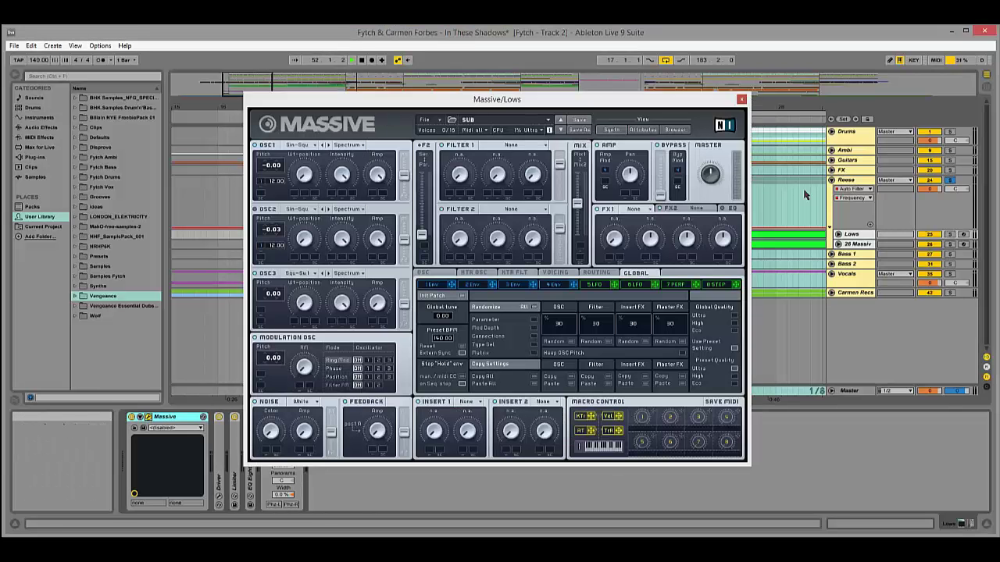
{"action": "left_click", "coordinate": [742, 99]}
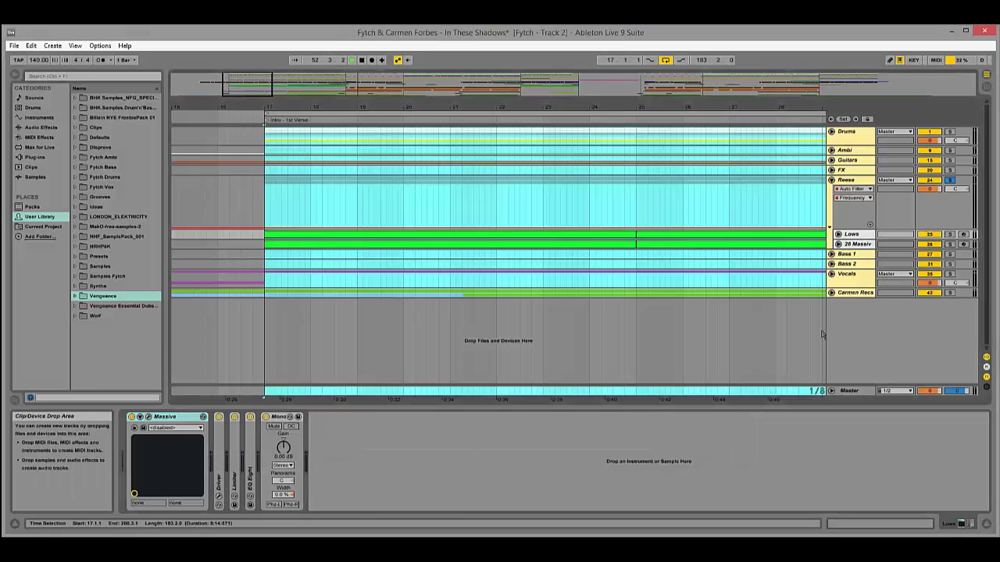
Fold the Reese group and play the full mix from bar 17, comparing it with the Reese group in solo.
{"action": "left_click", "coordinate": [831, 179]}
{"action": "left_click", "coordinate": [850, 173]}
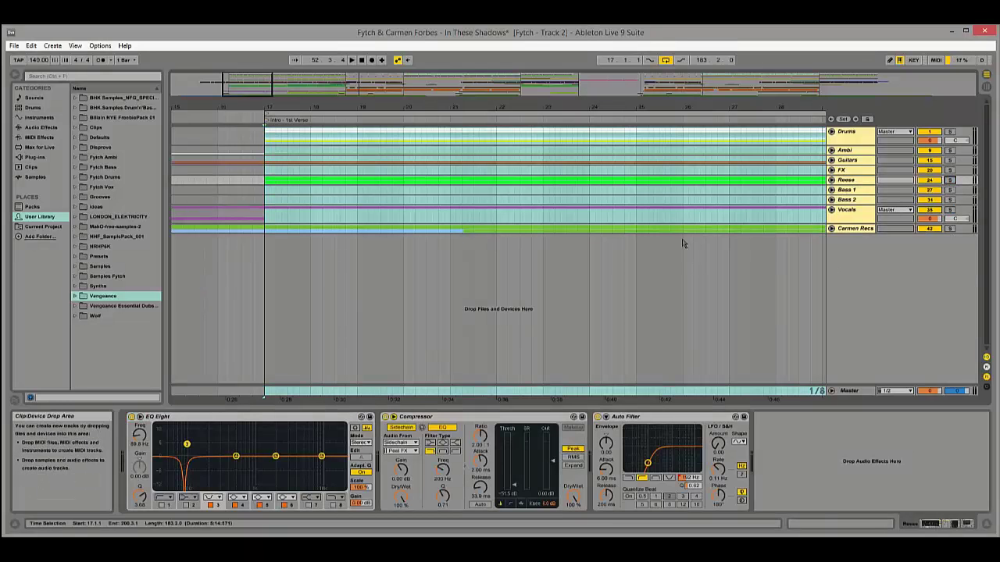
{"action": "key", "text": "space"}
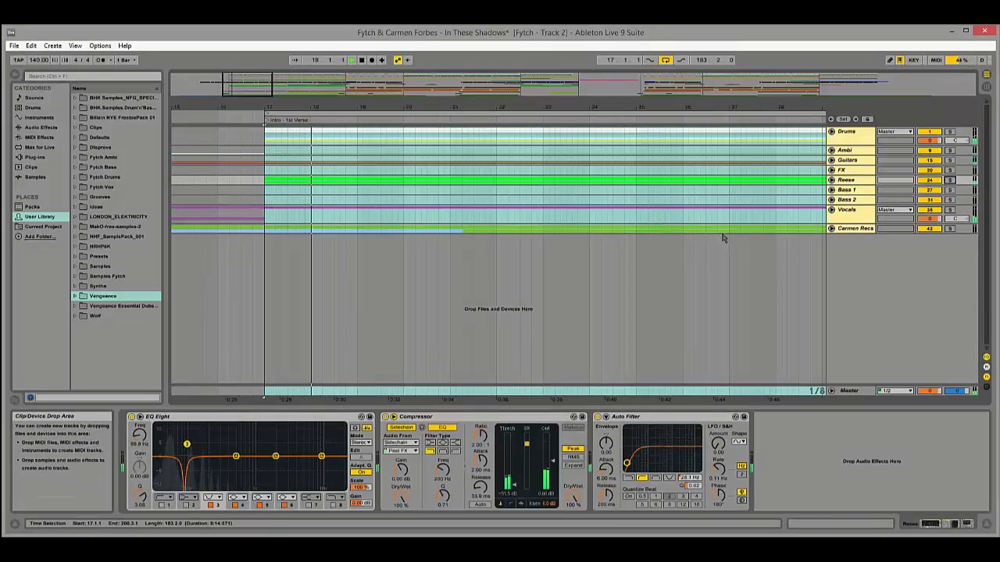
{"action": "left_click", "coordinate": [949, 181]}
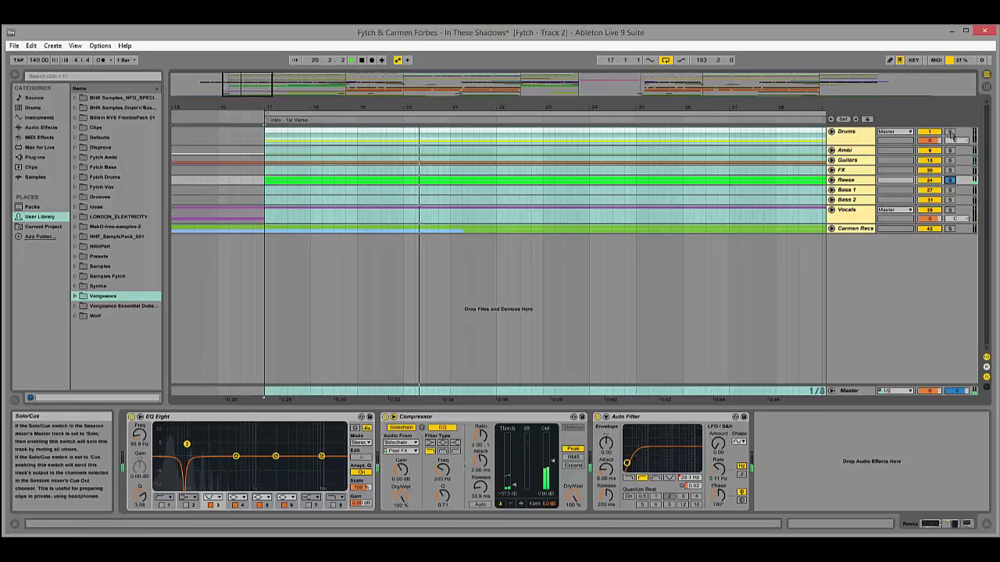
{"action": "left_click", "coordinate": [950, 180]}
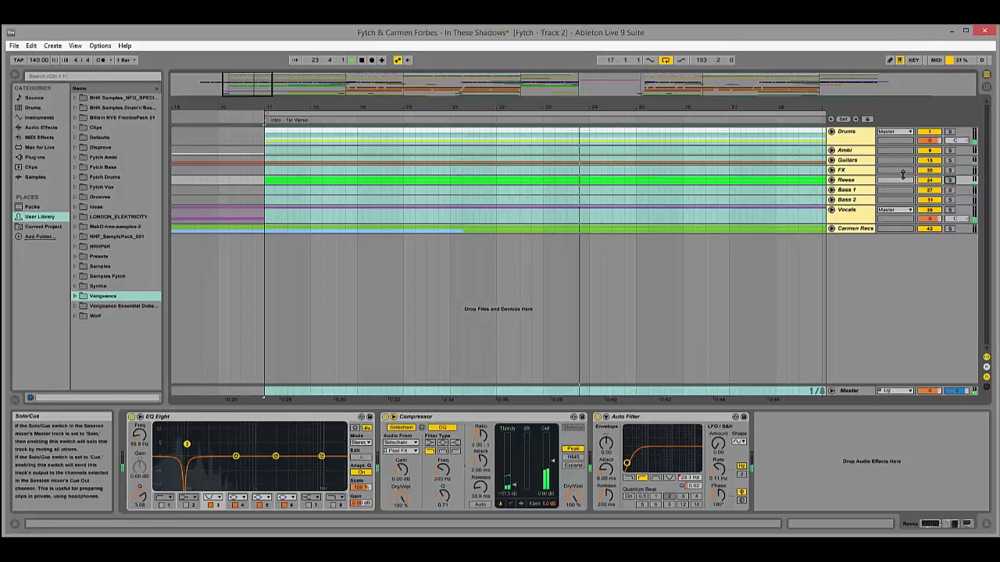
{"action": "key", "text": "space"}
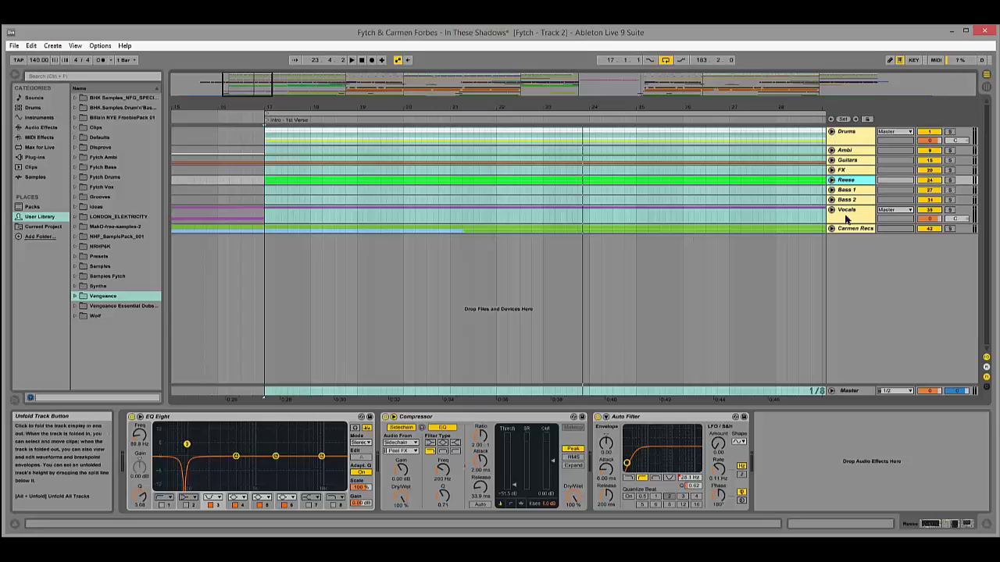
Set the loop start to bar 49 at the Breakdown/Build marker and unfold the Bass 1 group.
{"action": "left_click", "coordinate": [845, 190]}
{"action": "left_click_drag", "start_coordinate": [534, 105], "coordinate": [448, 135]}
{"action": "left_click", "coordinate": [831, 190]}
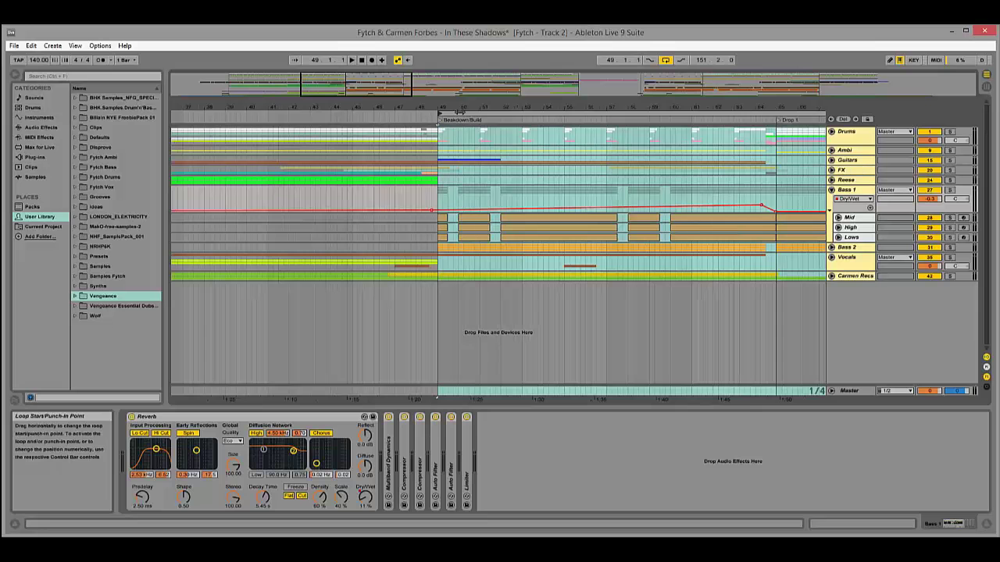
Inspect the device chains of the Mid, High and Lows tracks inside the Bass 1 group.
{"action": "left_click", "coordinate": [850, 218]}
{"action": "left_click", "coordinate": [850, 228]}
{"action": "left_click", "coordinate": [851, 237]}
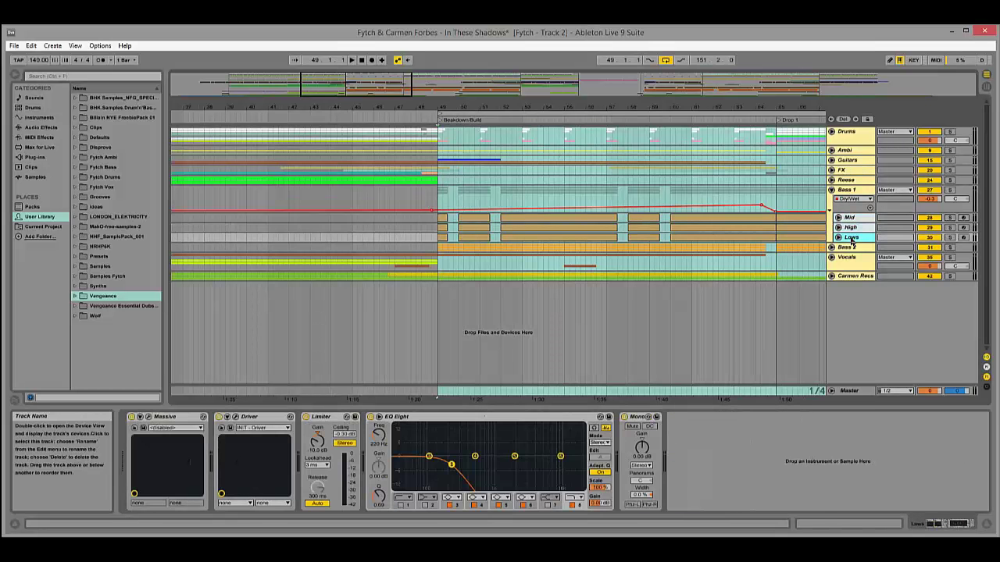
{"action": "left_click", "coordinate": [850, 219]}
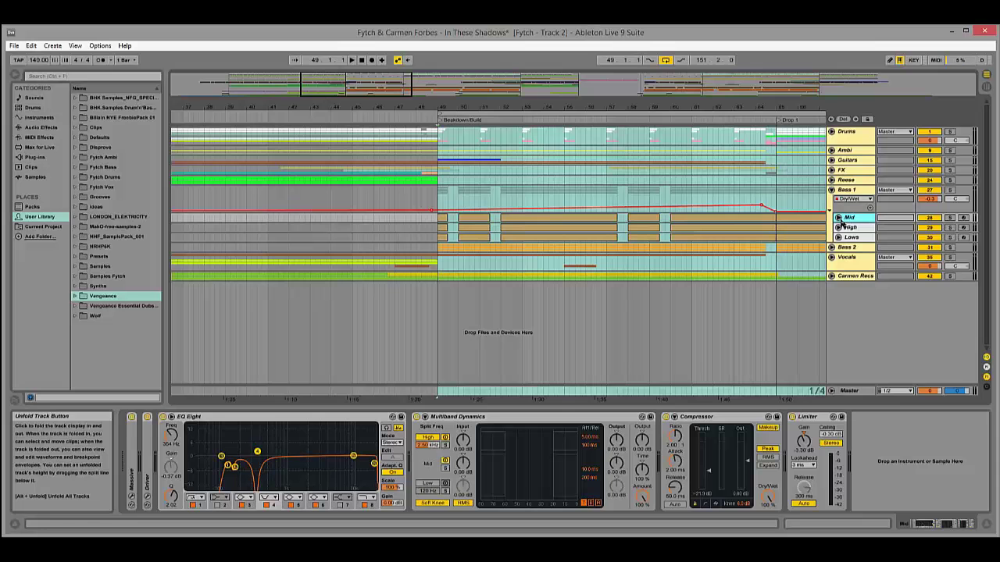
Play the Bass 1 group in solo from bar 49 and enlarge its Reverb Dry/Wet automation lane.
{"action": "mouse_move", "coordinate": [486, 108]}
{"action": "left_mouse_down"}
{"action": "mouse_move", "coordinate": [378, 117]}
{"action": "mouse_move", "coordinate": [316, 106]}
{"action": "mouse_move", "coordinate": [310, 117]}
{"action": "left_mouse_up"}
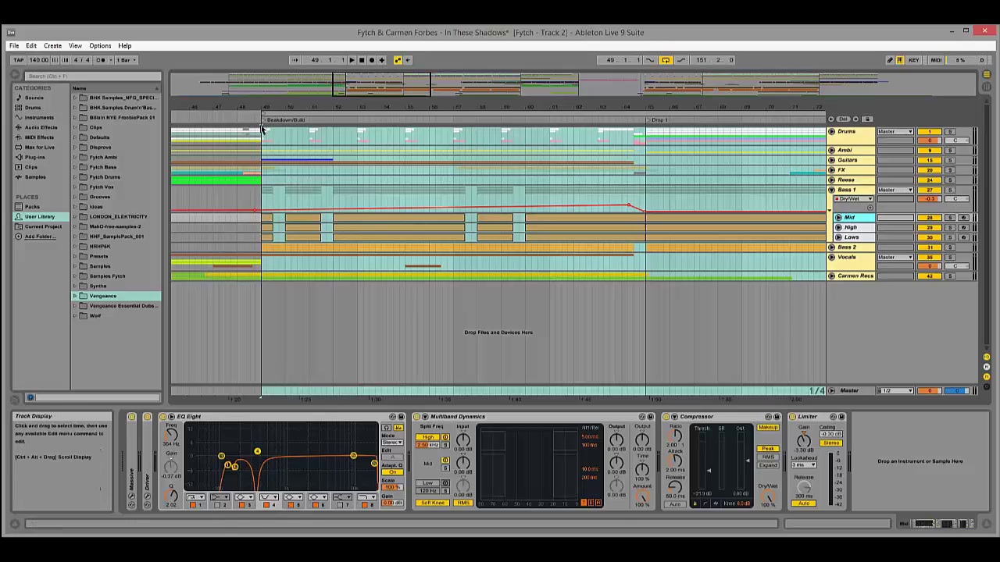
{"action": "left_click", "coordinate": [950, 191]}
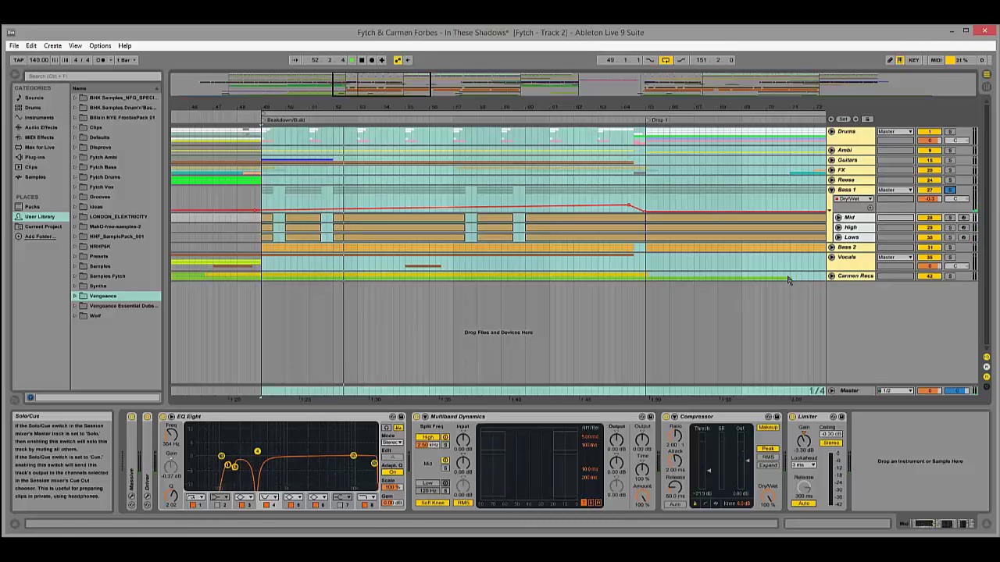
{"action": "left_click", "coordinate": [854, 207]}
{"action": "left_click_drag", "start_coordinate": [852, 212], "coordinate": [850, 262]}
{"action": "left_click_drag", "start_coordinate": [460, 108], "coordinate": [459, 94]}
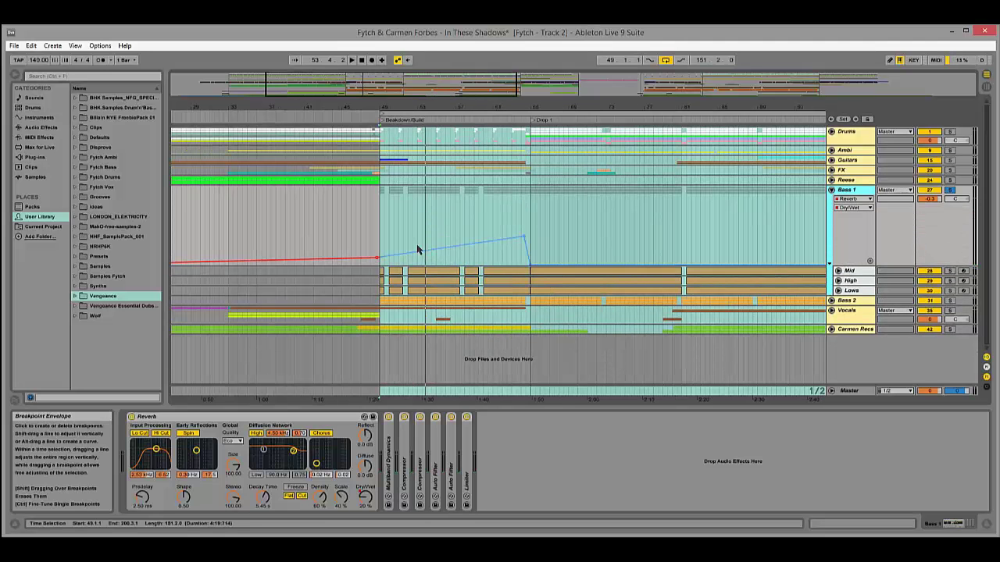
Examine the Reverb Dry/Wet breakpoints across the Breakdown/Build section and play Bass 1 with the loop start at bar 60.
{"action": "left_click", "coordinate": [391, 267]}
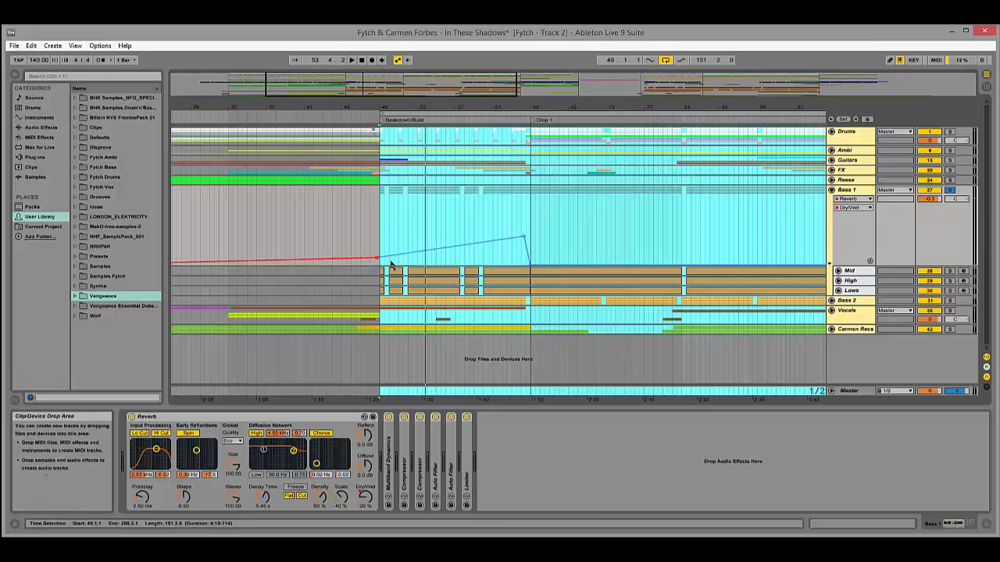
{"action": "left_click", "coordinate": [511, 263]}
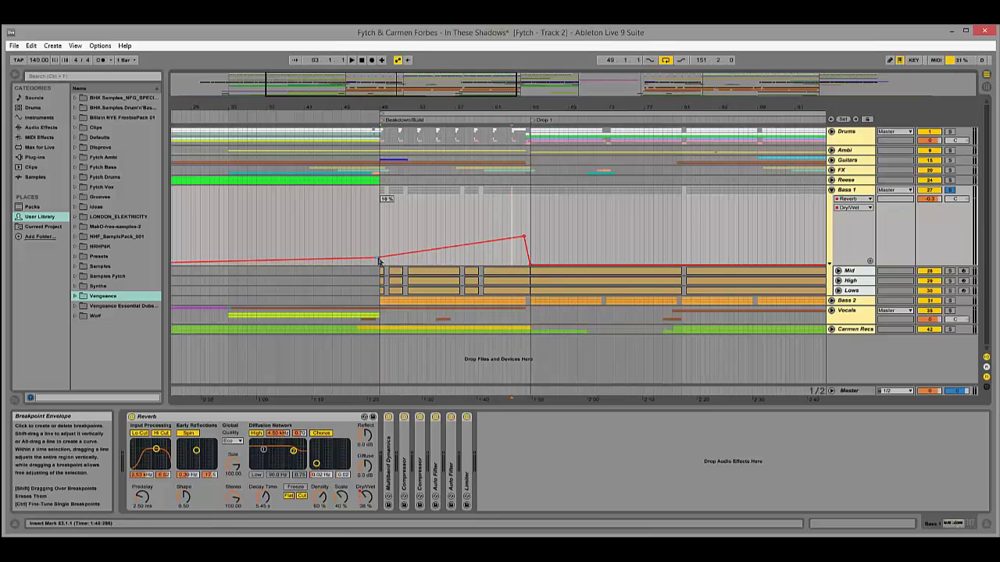
{"action": "mouse_move", "coordinate": [525, 239]}
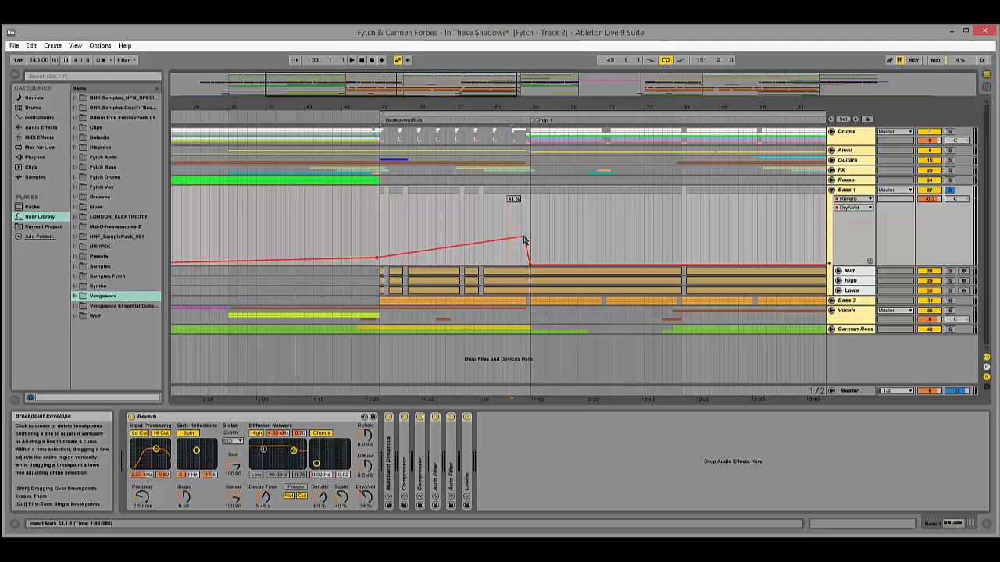
{"action": "left_click_drag", "start_coordinate": [380, 116], "coordinate": [484, 137]}
{"action": "key", "text": "space"}
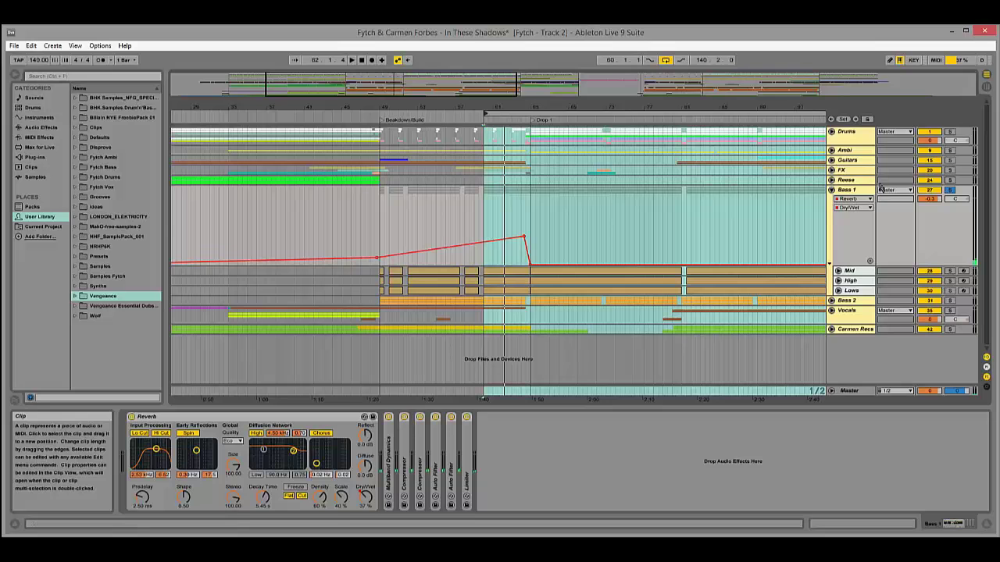
Set the loop start to bar 65 at the Drop 1 marker and listen to Bass 1 around the drop.
{"action": "left_click", "coordinate": [832, 191]}
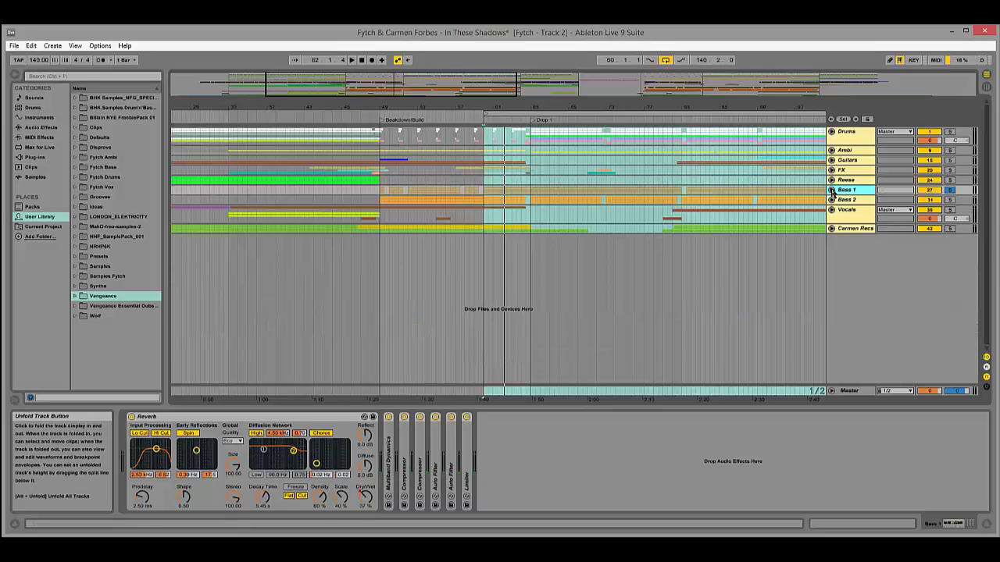
{"action": "left_click", "coordinate": [832, 191]}
{"action": "left_click_drag", "start_coordinate": [484, 114], "coordinate": [532, 117]}
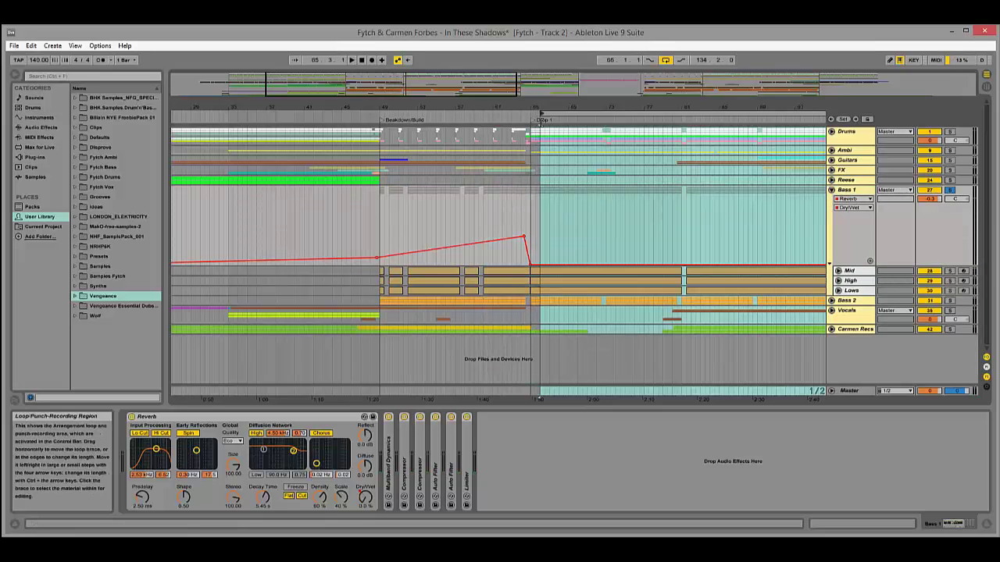
{"action": "left_click", "coordinate": [532, 123]}
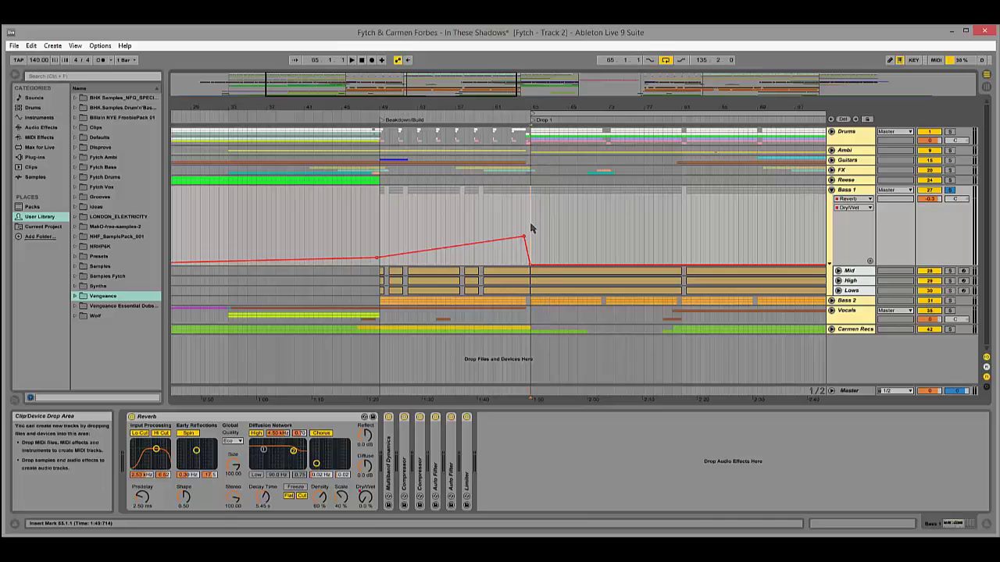
{"action": "left_click", "coordinate": [481, 226]}
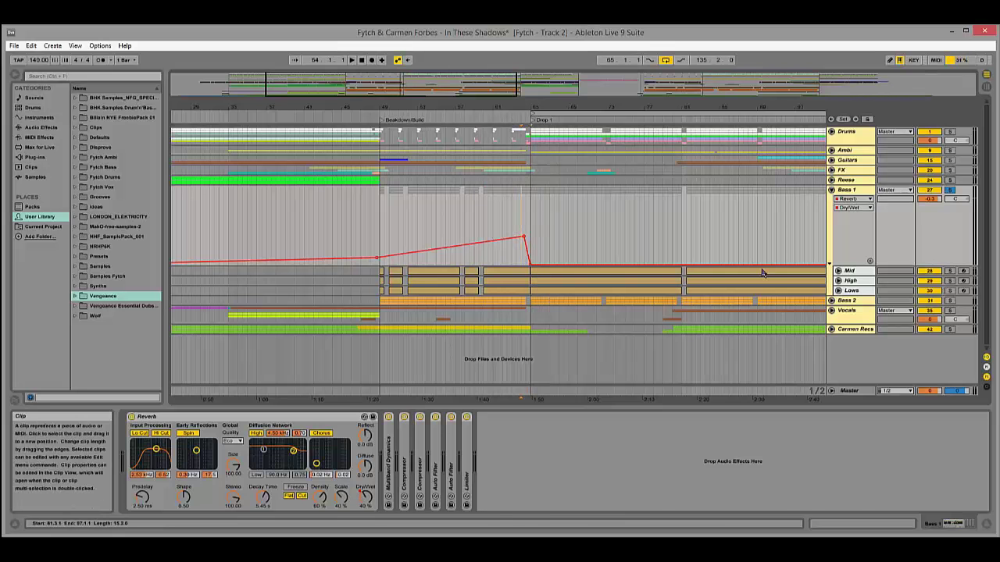
Review the devices on Bass 1's Mid, High and Lows tracks again.
{"action": "left_click", "coordinate": [849, 271]}
{"action": "left_click", "coordinate": [851, 281]}
{"action": "left_click", "coordinate": [851, 290]}
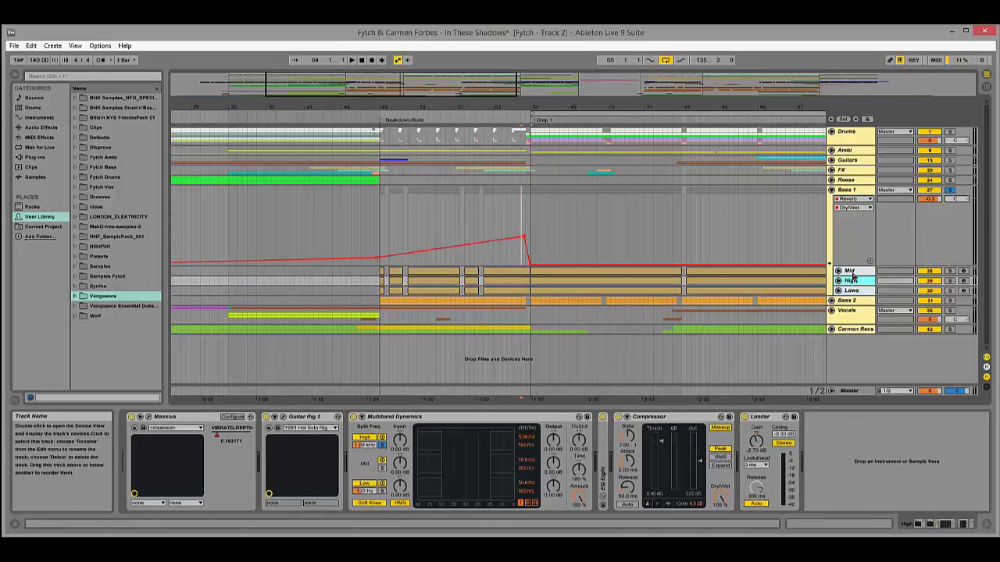
Set the start position to bar 49 at the Breakdown/Build marker and compare the devices on Bass 1's Mid, High and Lows tracks.
{"action": "left_click", "coordinate": [849, 271]}
{"action": "left_click_drag", "start_coordinate": [532, 115], "coordinate": [382, 149]}
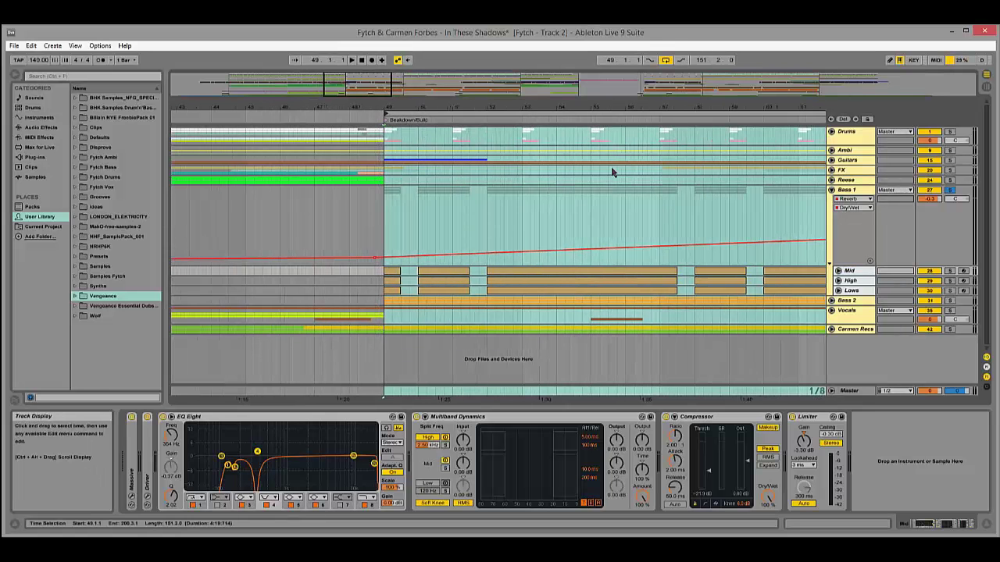
{"action": "left_click", "coordinate": [855, 273]}
{"action": "left_click", "coordinate": [859, 282]}
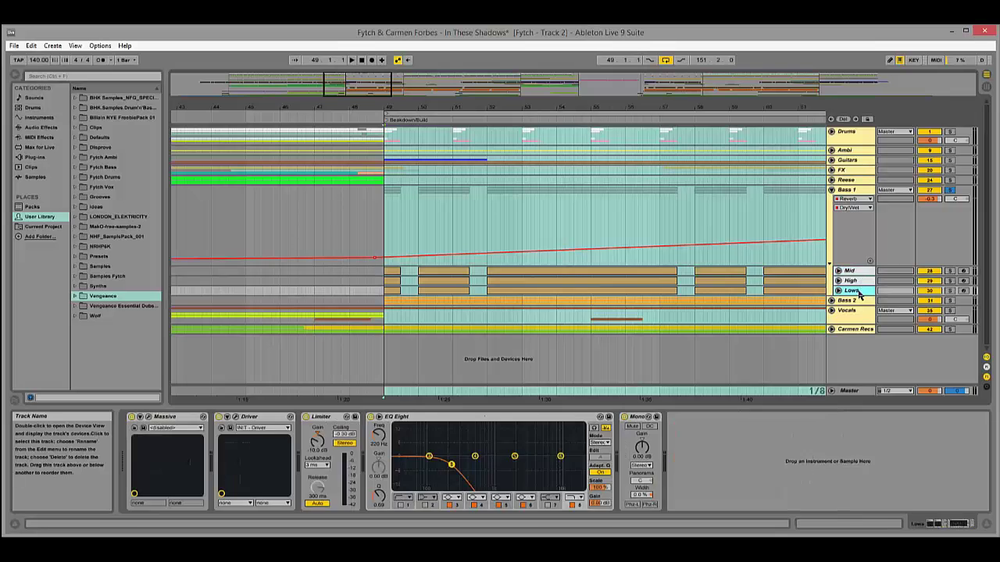
{"action": "left_click", "coordinate": [858, 291]}
{"action": "left_click", "coordinate": [857, 272]}
{"action": "left_click", "coordinate": [857, 280]}
{"action": "left_click", "coordinate": [857, 289]}
{"action": "left_click", "coordinate": [856, 272]}
{"action": "left_click", "coordinate": [856, 281]}
{"action": "left_click", "coordinate": [855, 290]}
{"action": "left_click", "coordinate": [854, 282]}
{"action": "left_click", "coordinate": [853, 290]}
{"action": "left_click", "coordinate": [855, 281]}
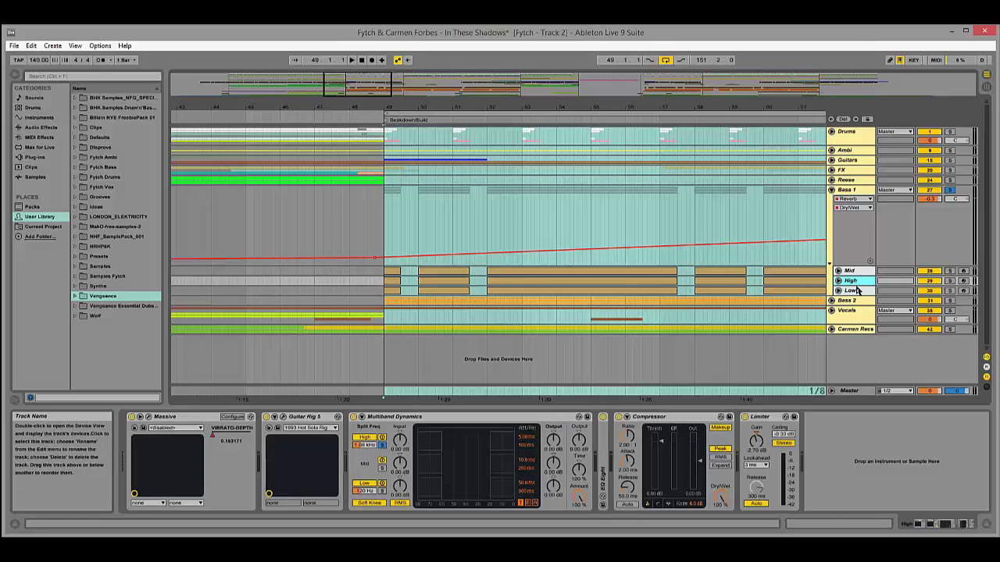
Fold the High track's Guitar Rig 5 and Multiband Dynamics devices and open its Massive synth window.
{"action": "double_click", "coordinate": [303, 419]}
{"action": "double_click", "coordinate": [344, 417]}
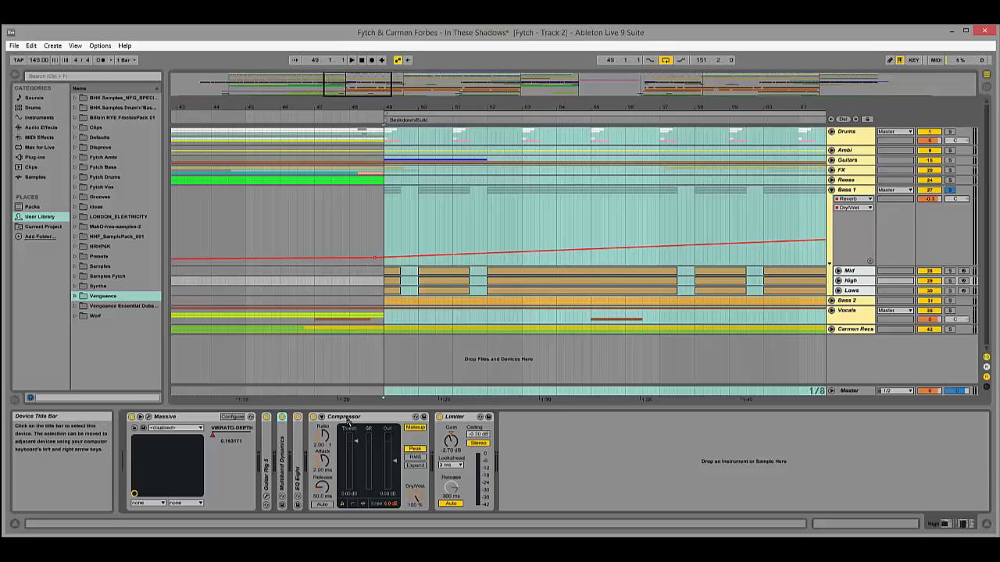
{"action": "left_click", "coordinate": [149, 419]}
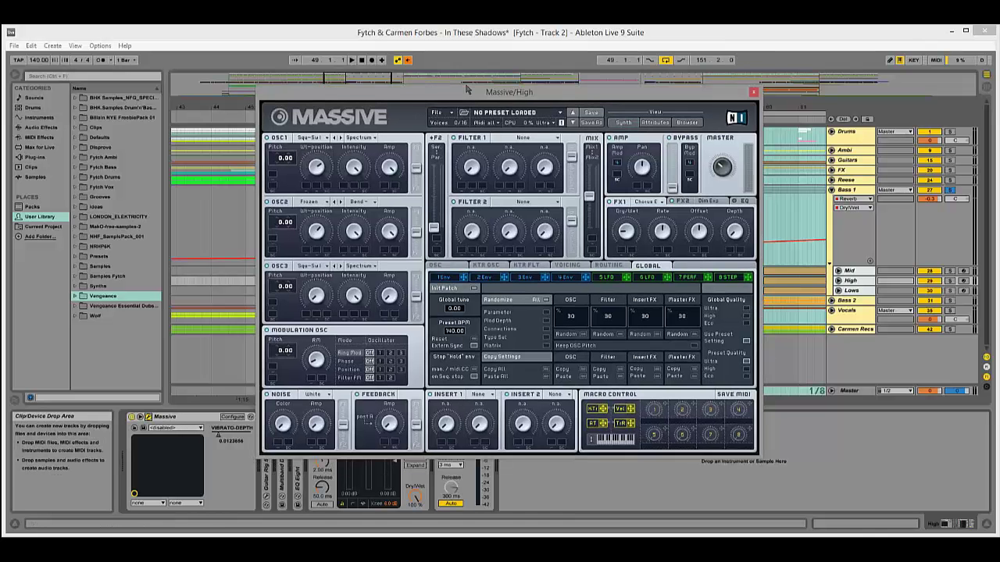
{"action": "left_click_drag", "start_coordinate": [467, 91], "coordinate": [479, 76]}
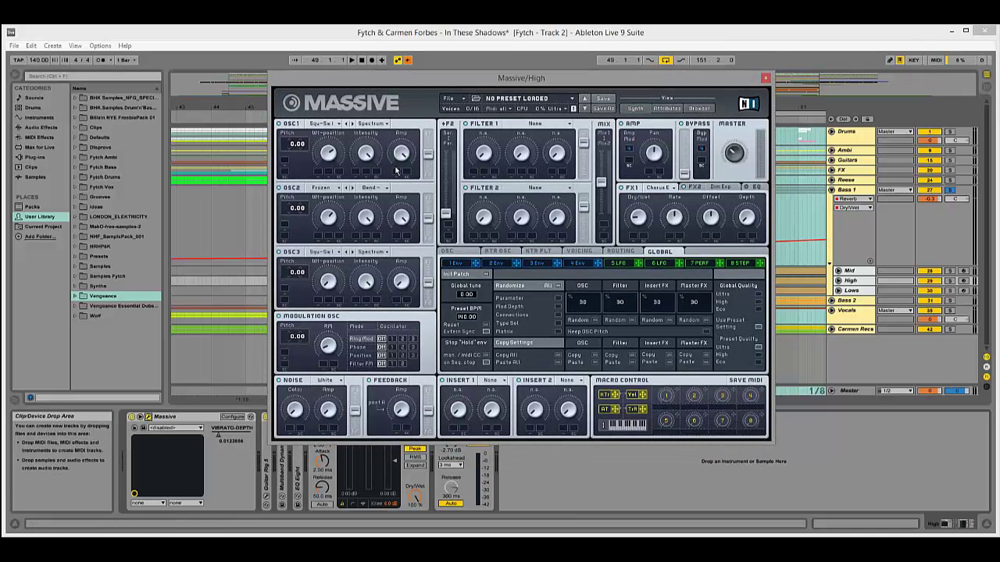
Play the High track in solo and inspect the wavetable and mode choices of Massive's oscillator 2 without changing them.
{"action": "left_click", "coordinate": [852, 281]}
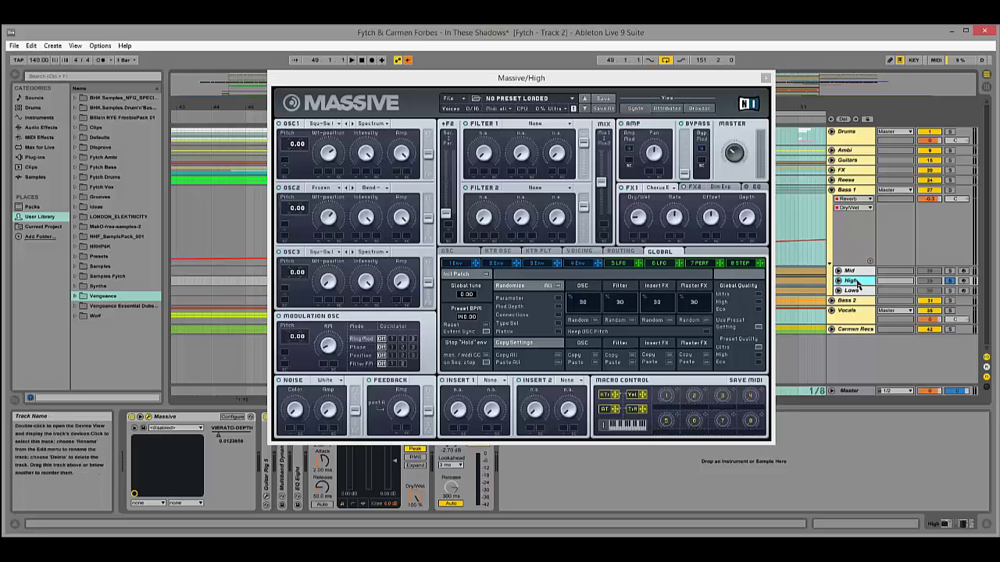
{"action": "key", "text": "space"}
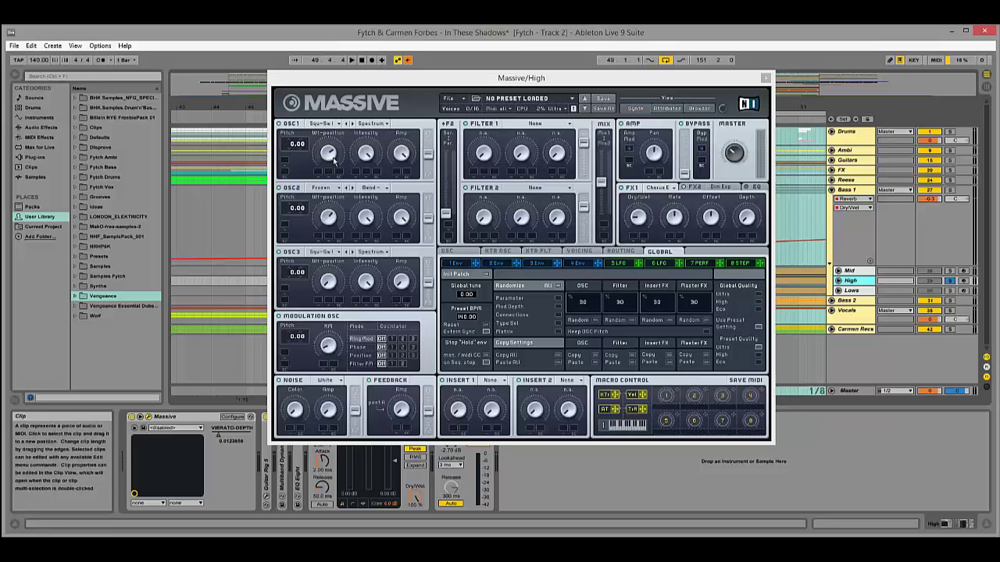
{"action": "left_click", "coordinate": [322, 189]}
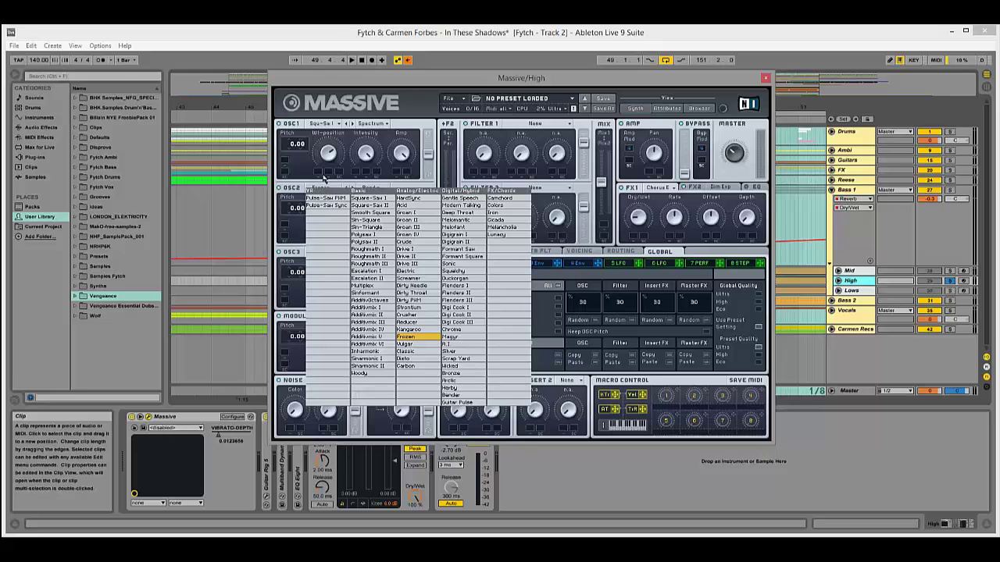
{"action": "left_click", "coordinate": [299, 189]}
{"action": "left_click", "coordinate": [372, 188]}
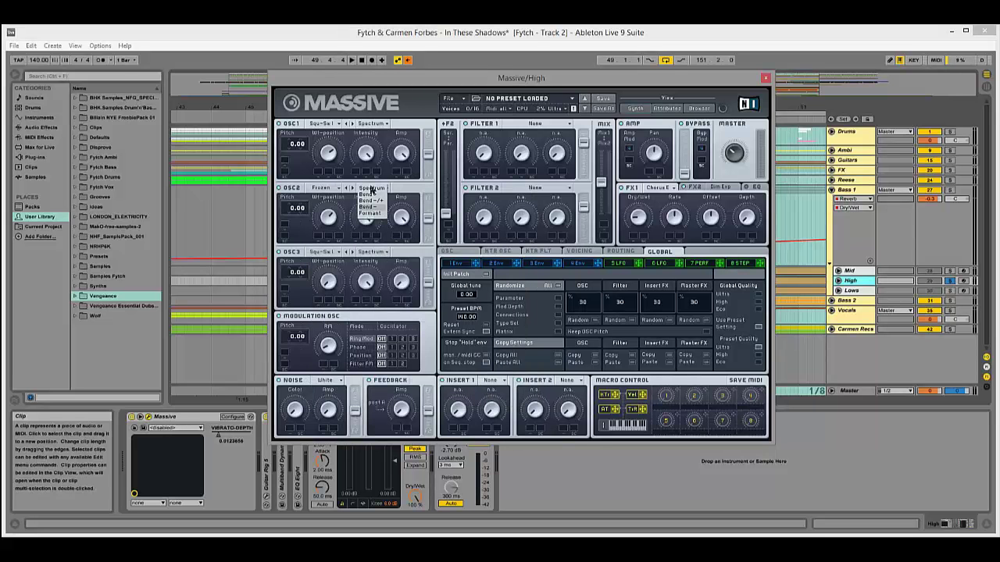
{"action": "left_click", "coordinate": [416, 197]}
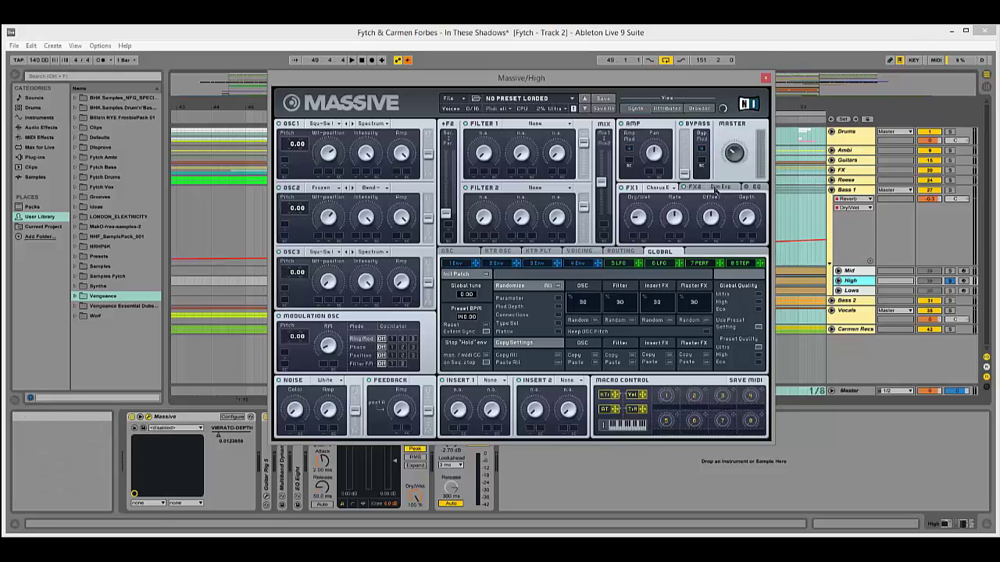
Examine Massive's fourth envelope and its Voicing settings for the High track, and close the synth window.
{"action": "left_click", "coordinate": [580, 264]}
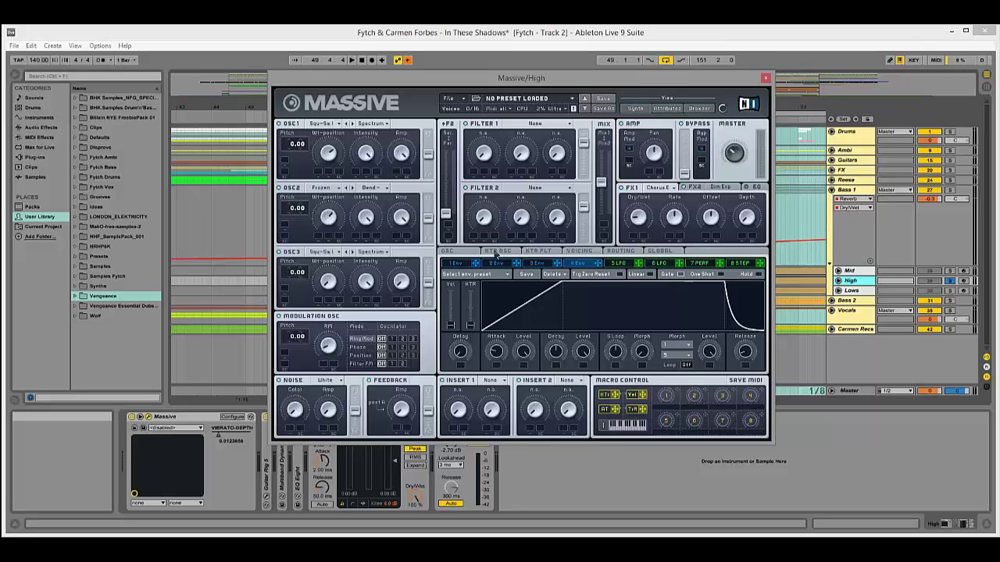
{"action": "left_click", "coordinate": [572, 253]}
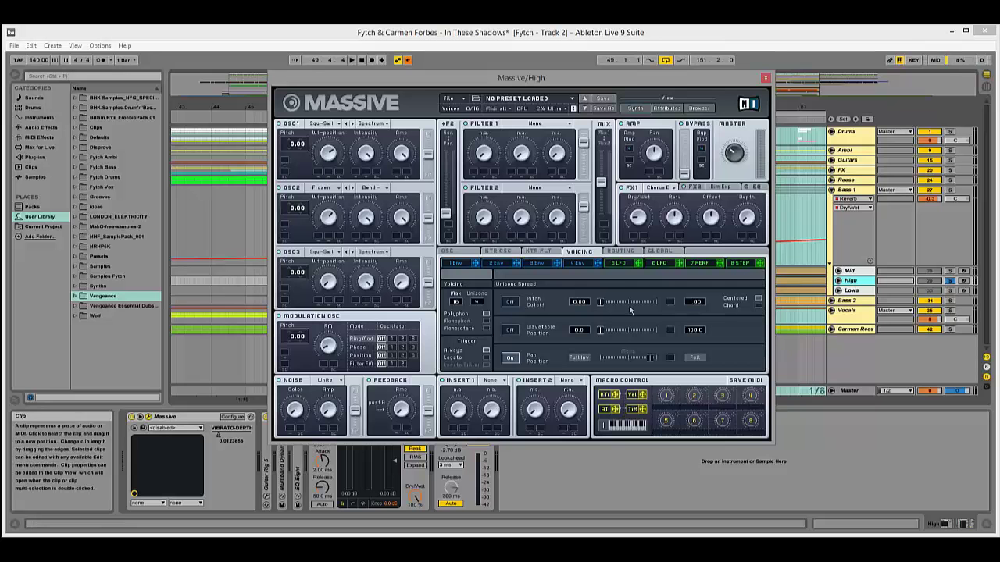
{"action": "left_click", "coordinate": [389, 348]}
{"action": "left_click", "coordinate": [766, 77]}
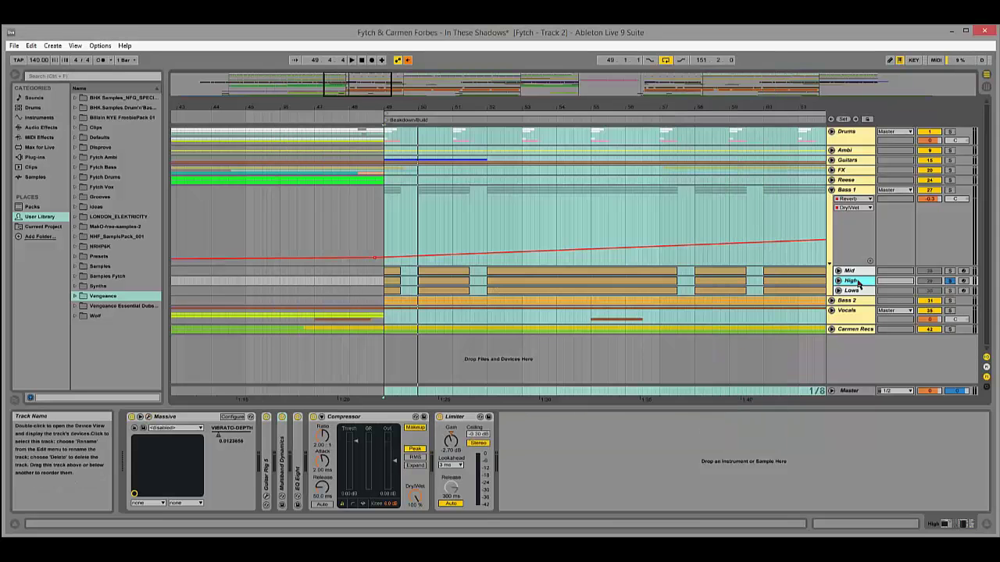
Bypass Guitar Rig 5, Multiband Dynamics, EQ Eight, Compressor and Limiter on the High track and play the unprocessed Massive sound.
{"action": "left_click", "coordinate": [266, 417]}
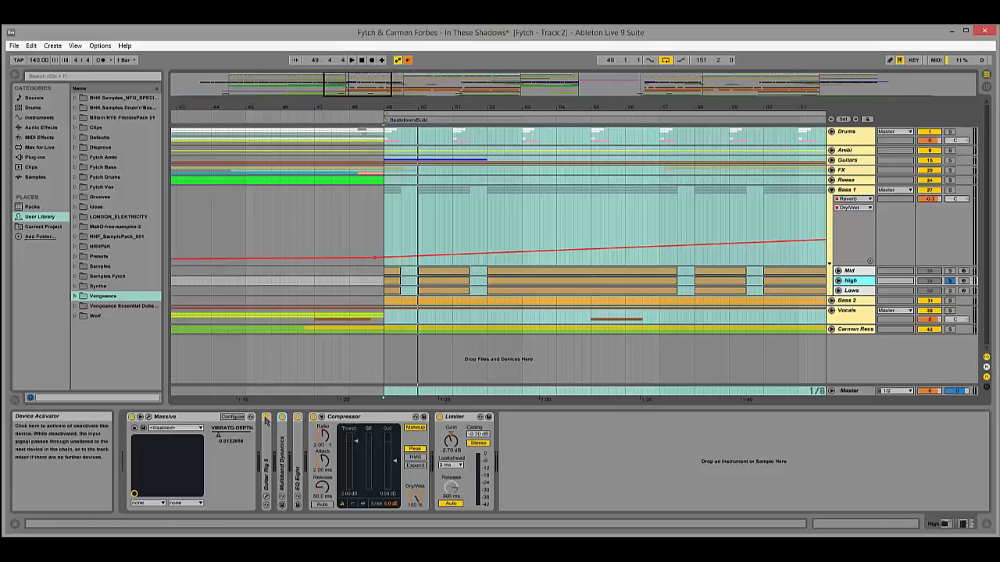
{"action": "left_click", "coordinate": [281, 417]}
{"action": "left_click", "coordinate": [298, 417]}
{"action": "left_click", "coordinate": [313, 417]}
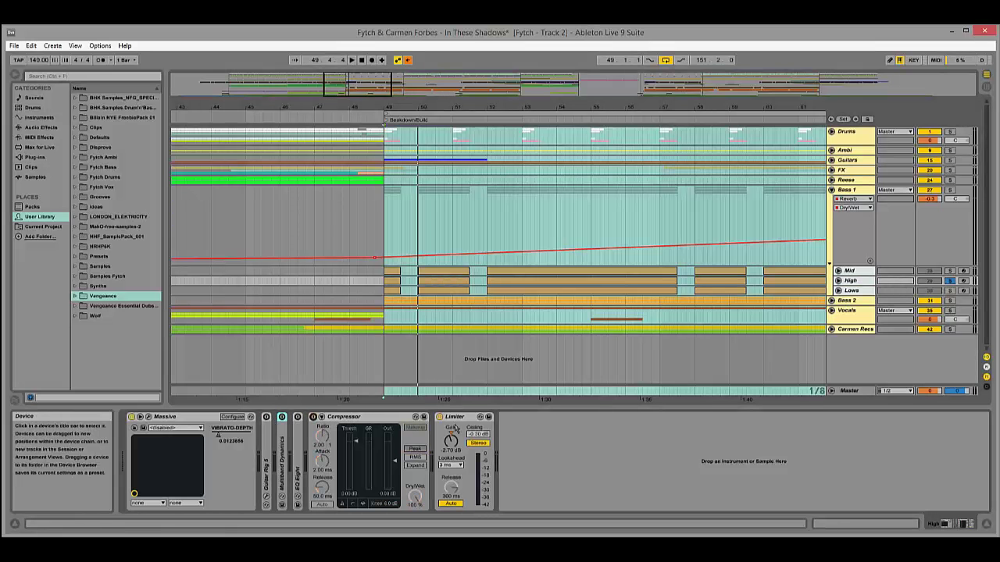
{"action": "left_click", "coordinate": [439, 418]}
{"action": "key", "text": "space"}
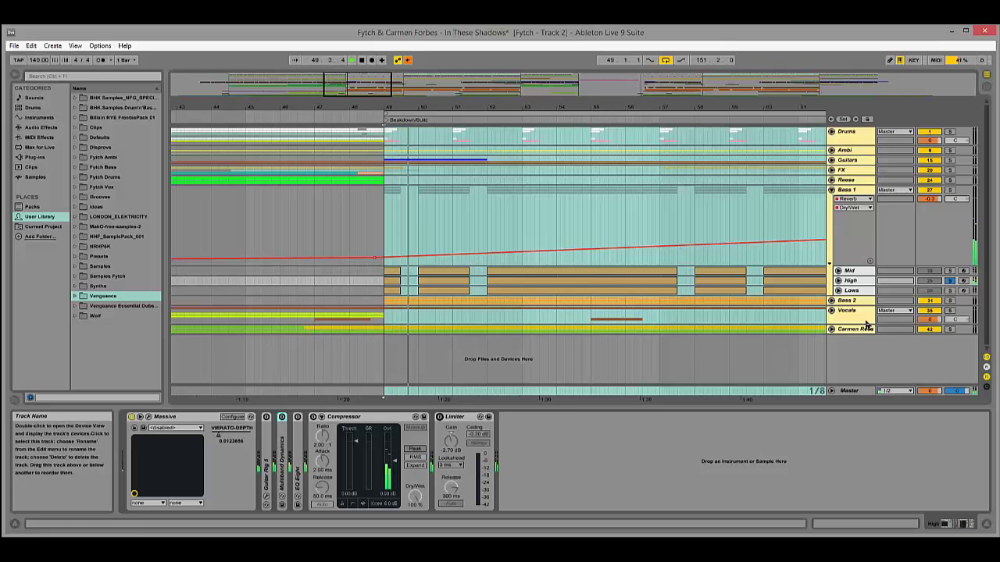
Reactivate the High track's bypassed Guitar Rig 5, Multiband Dynamics, EQ Eight, Compressor and Limiter and play the processed sound.
{"action": "left_click", "coordinate": [189, 418]}
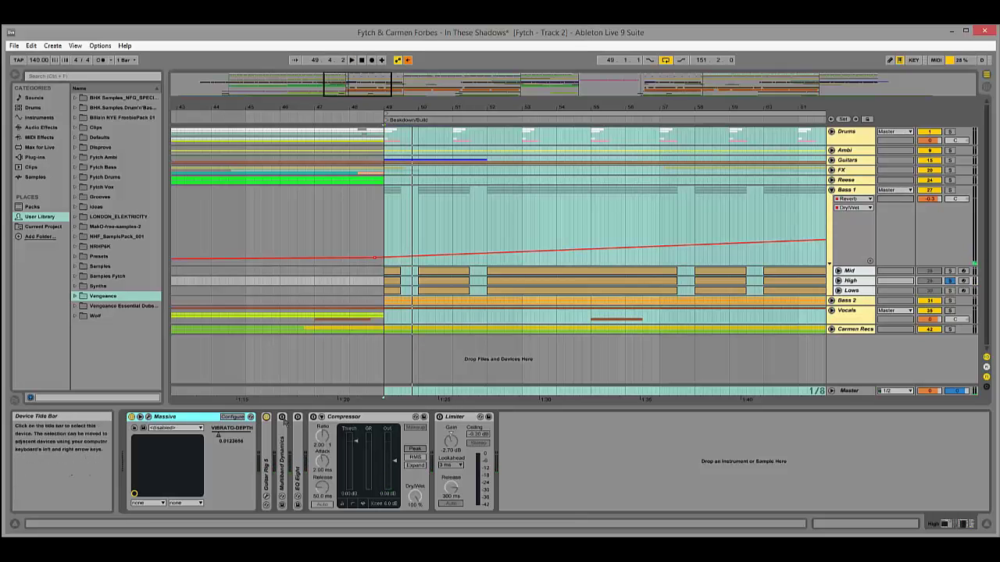
{"action": "left_click", "coordinate": [313, 418]}
{"action": "left_click", "coordinate": [440, 417]}
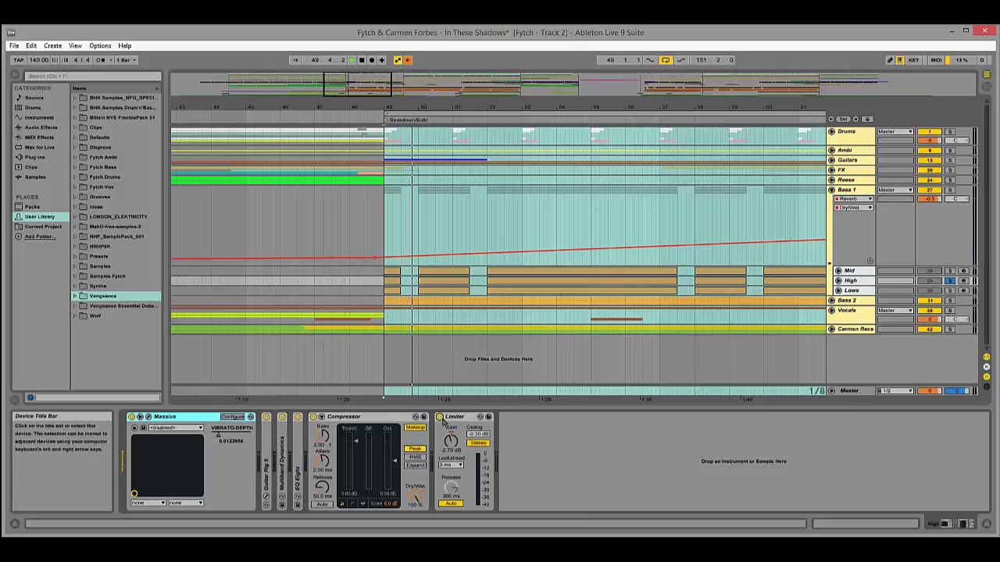
{"action": "key", "text": "space"}
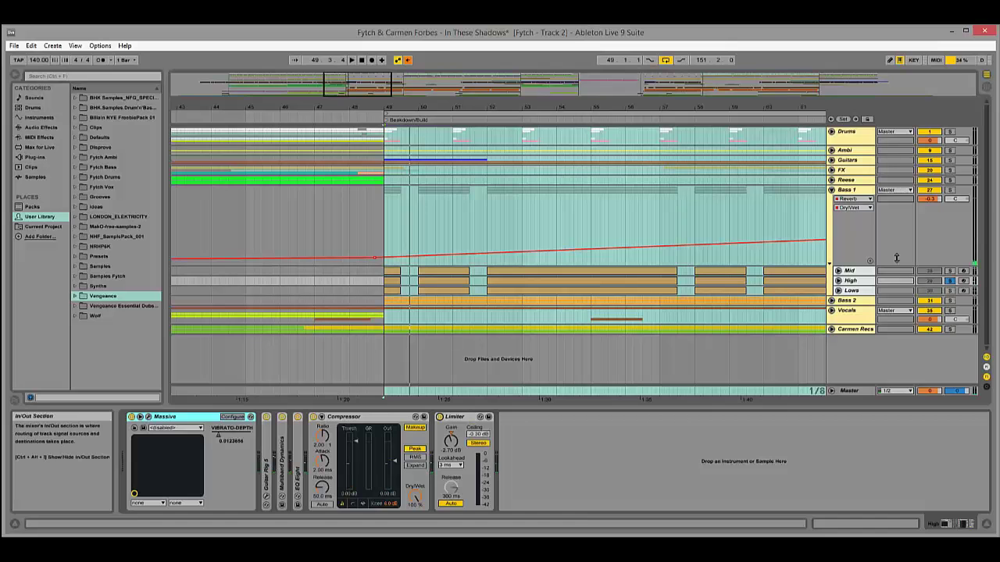
Check the Mid and High device chains, re-enable the overridden automation and hide the device view.
{"action": "left_click", "coordinate": [851, 273]}
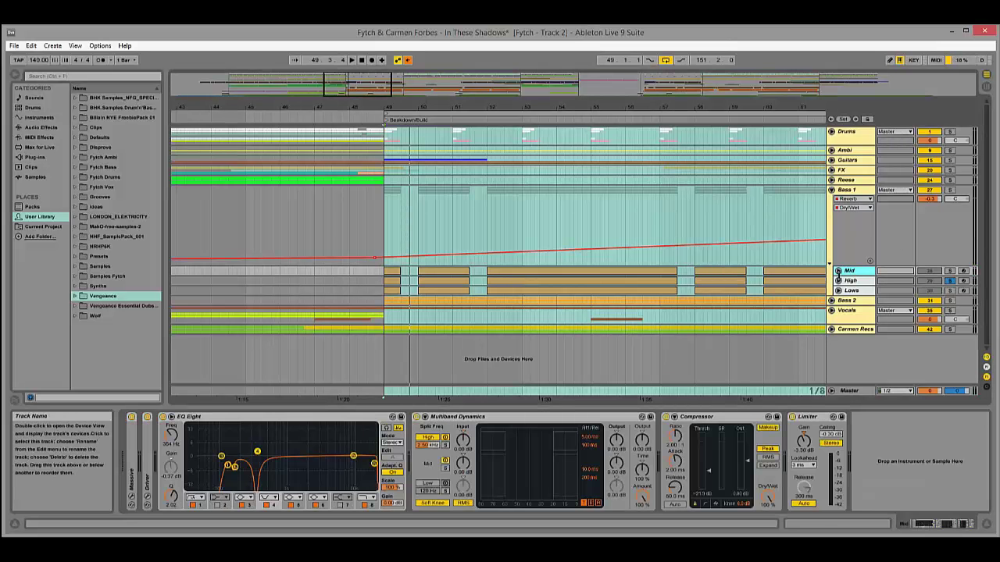
{"action": "left_click", "coordinate": [851, 281]}
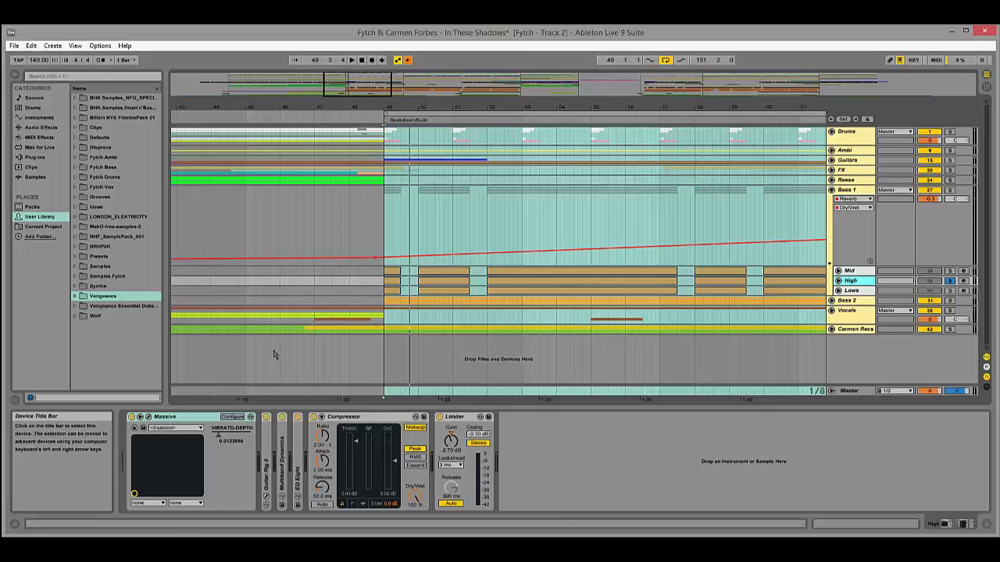
{"action": "left_click", "coordinate": [407, 60]}
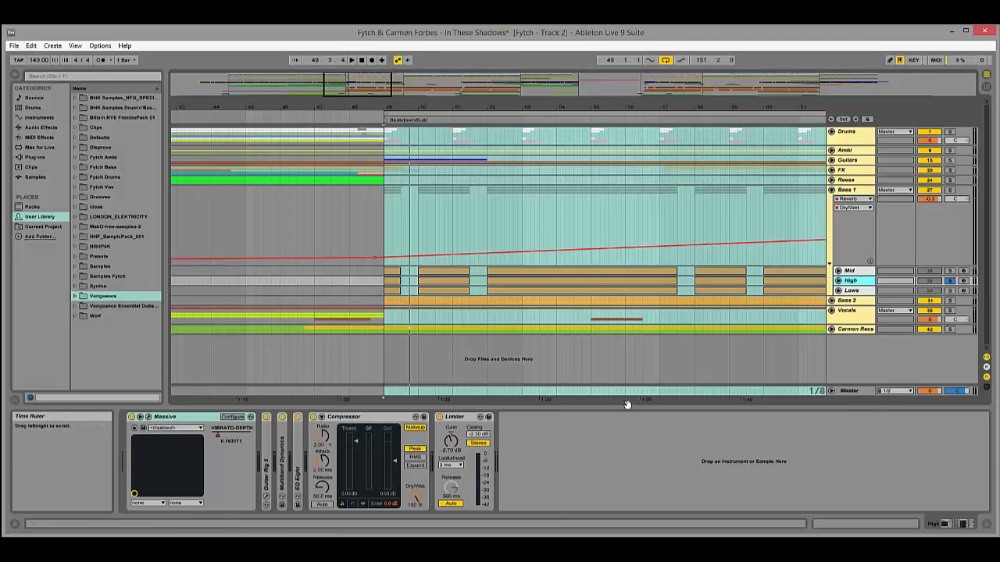
{"action": "left_click_drag", "start_coordinate": [627, 409], "coordinate": [630, 516]}
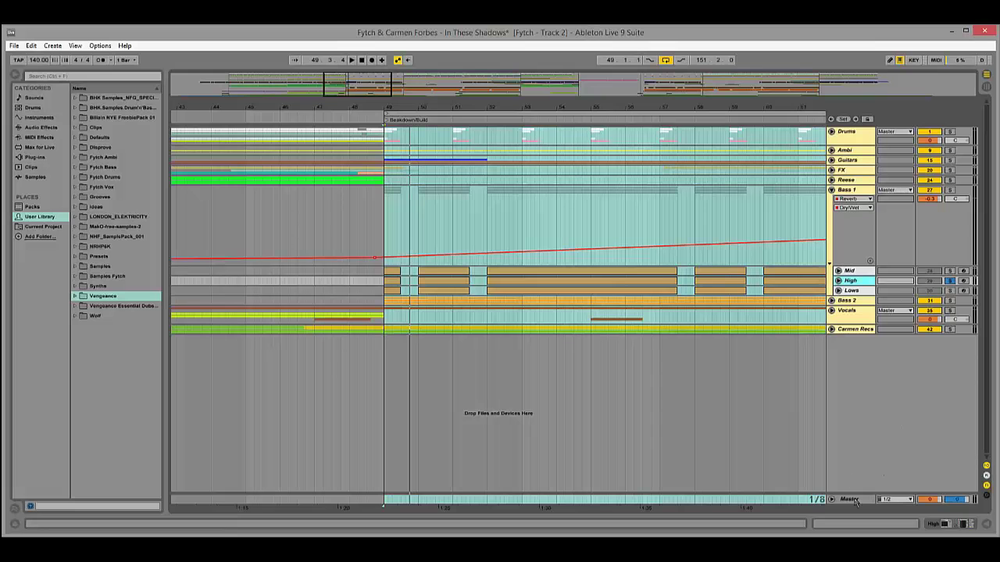
Solo the Bass 1 group and play it from bar 49 with the High track muted and unmuted for comparison.
{"action": "left_click", "coordinate": [950, 190]}
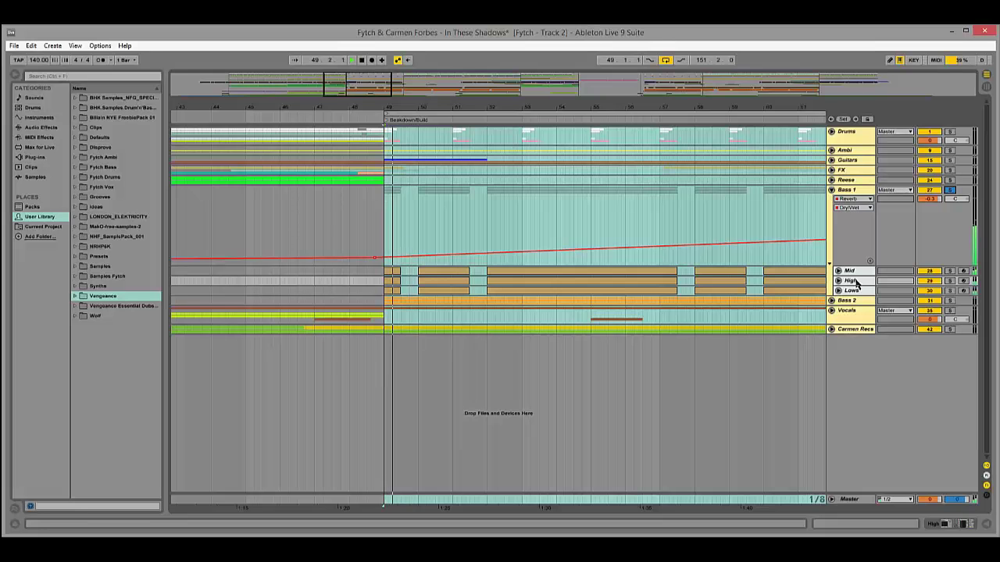
{"action": "key", "text": "space"}
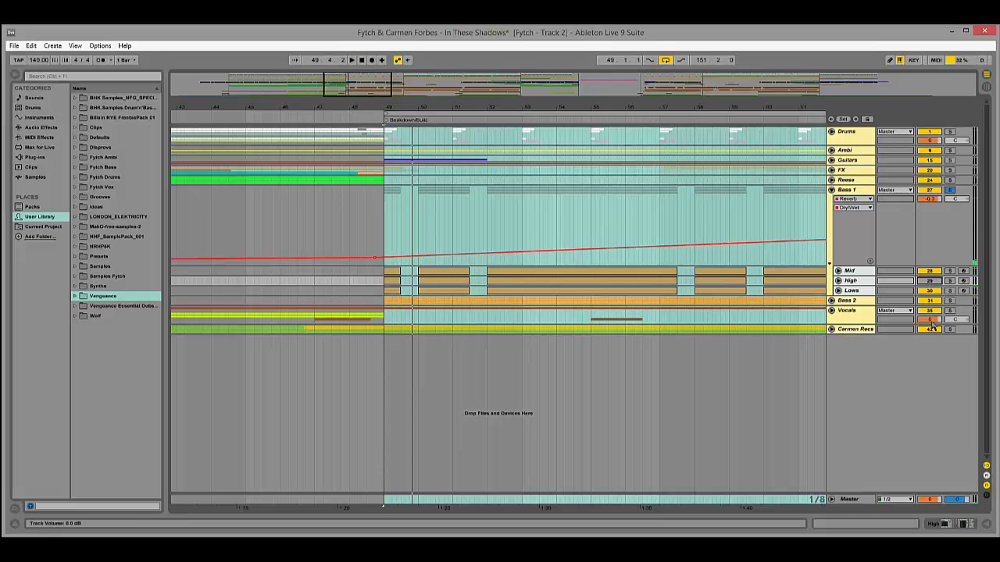
{"action": "key", "text": "space"}
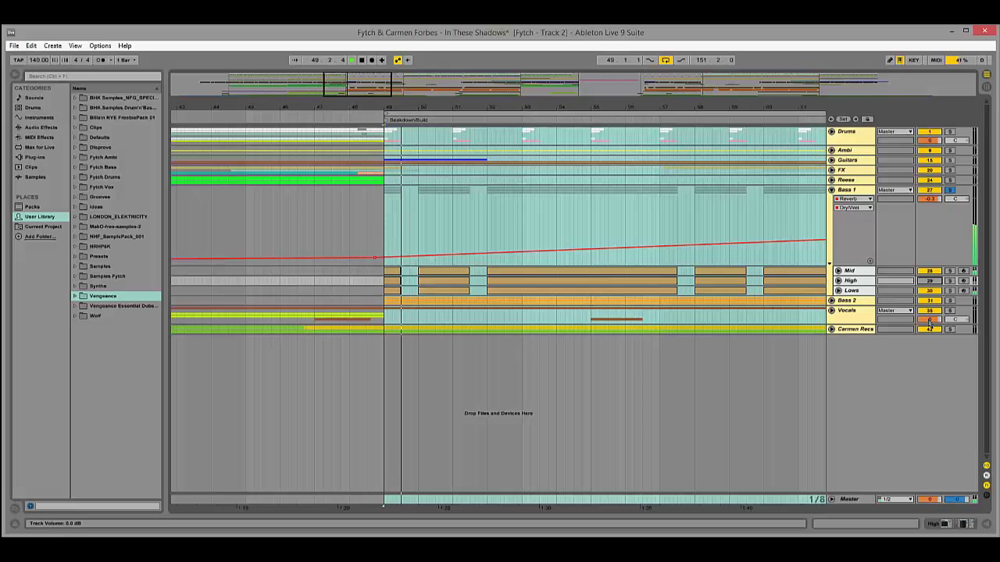
{"action": "key", "text": "space"}
{"action": "key", "text": "space"}
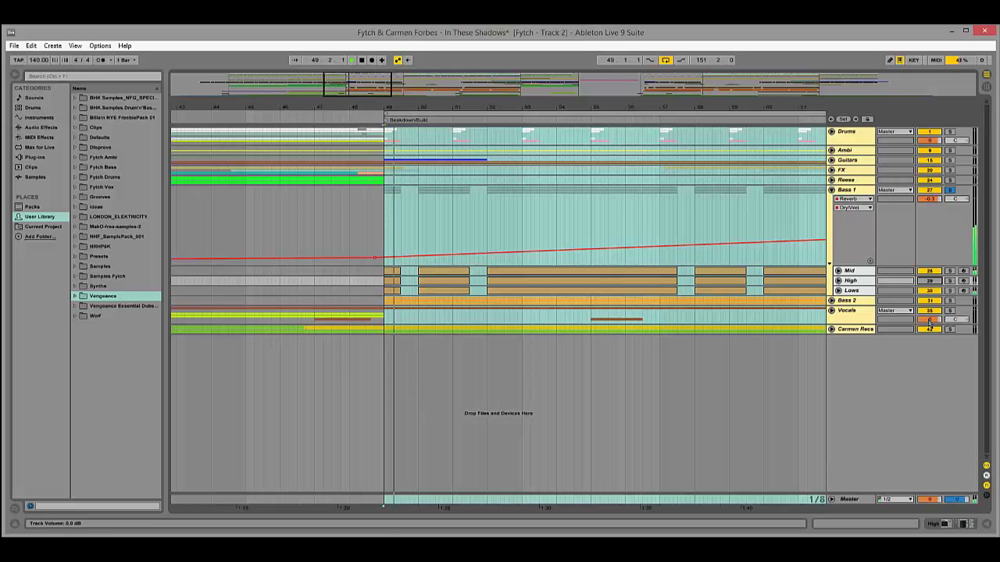
{"action": "key", "text": "space"}
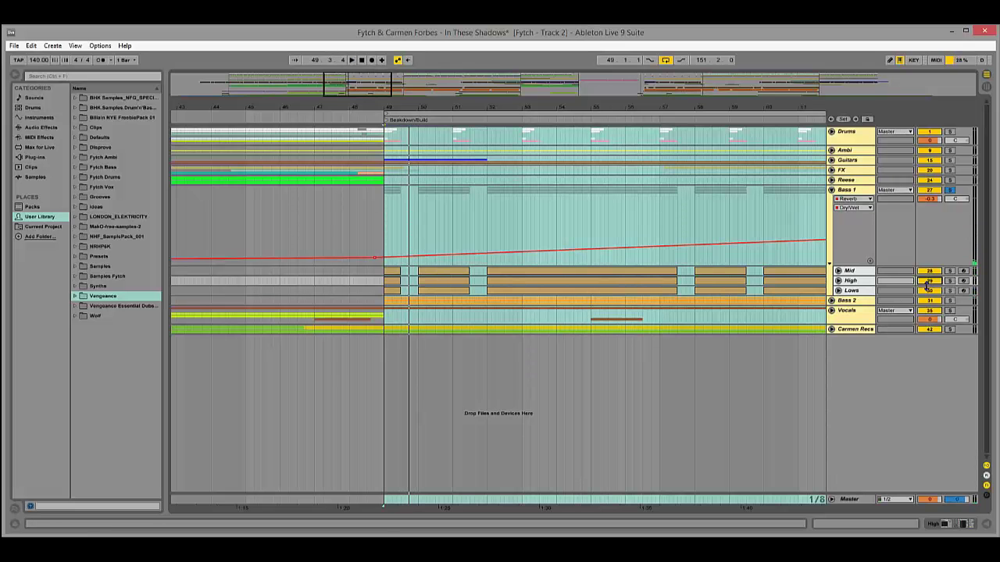
{"action": "key", "text": "space"}
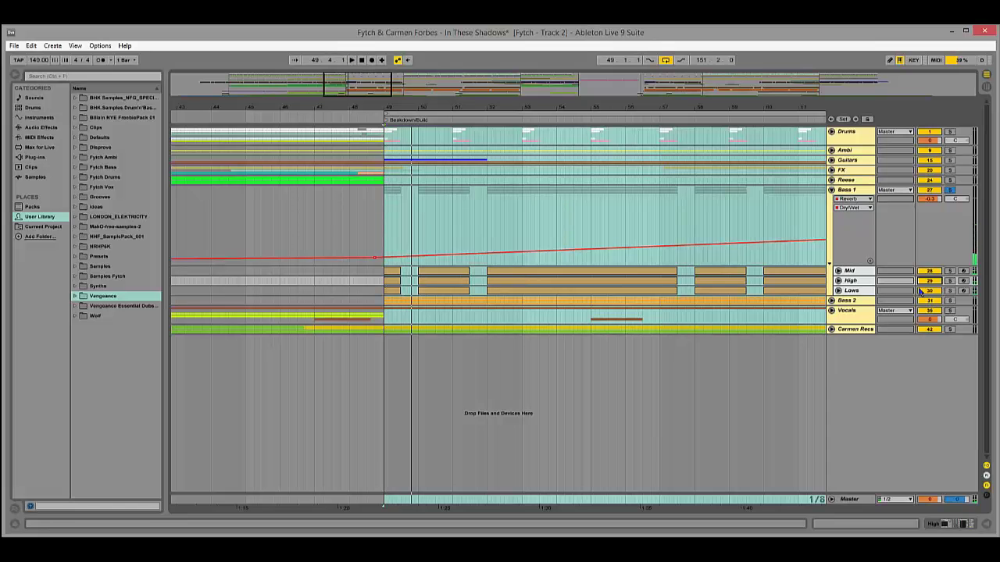
Show the Mid track's devices, solo the track and examine its EQ Eight curve.
{"action": "double_click", "coordinate": [857, 273]}
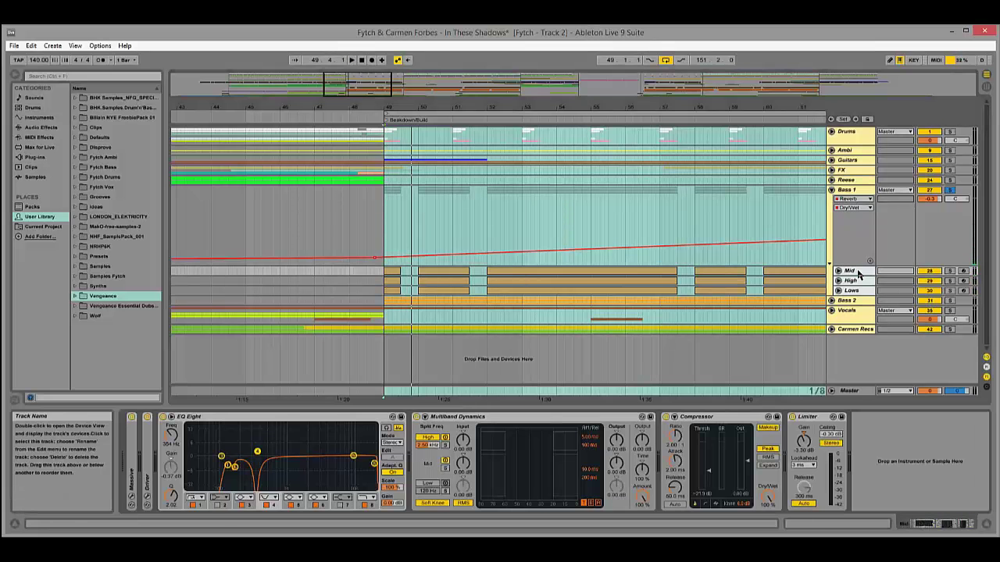
{"action": "left_click", "coordinate": [909, 275]}
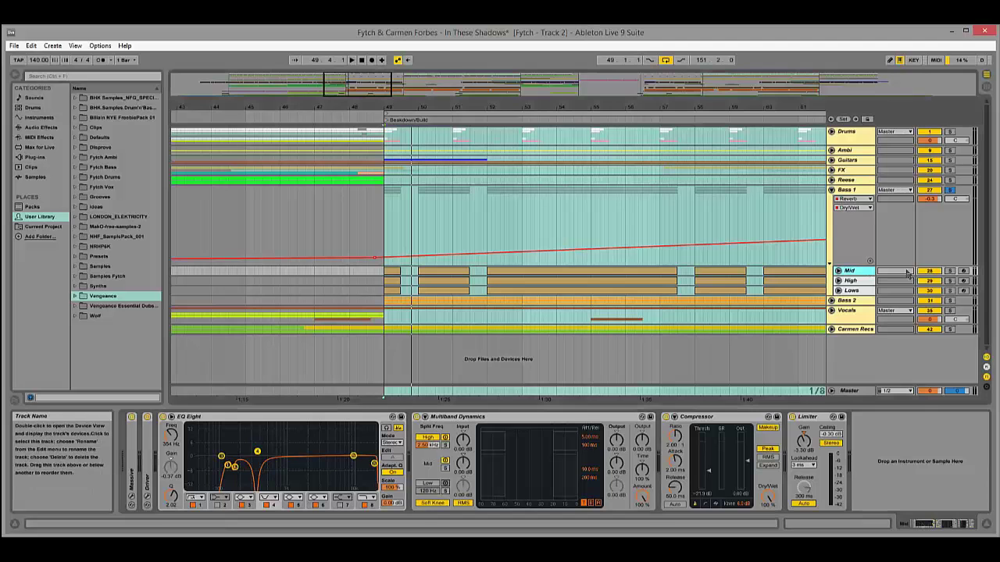
{"action": "left_click", "coordinate": [950, 276]}
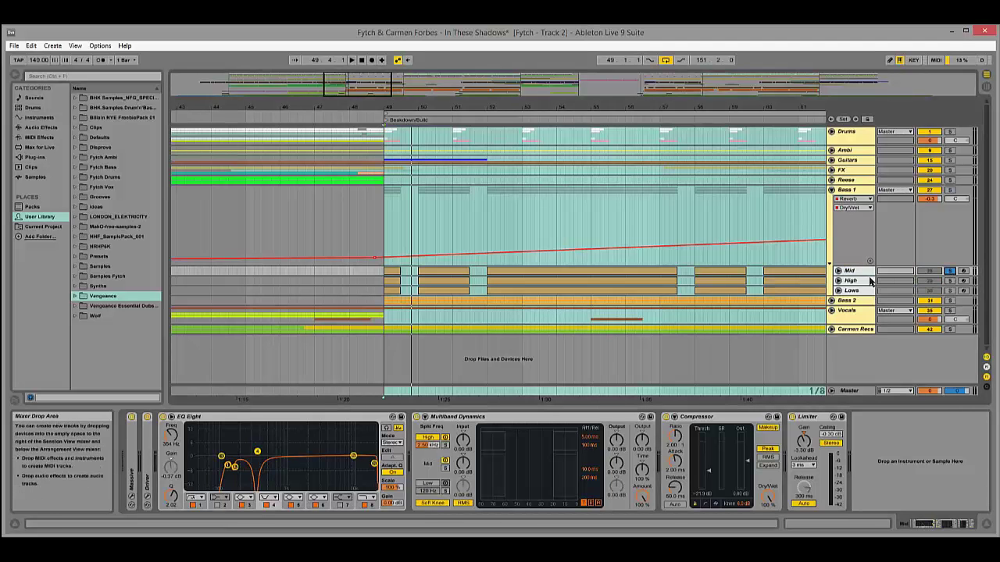
{"action": "double_click", "coordinate": [254, 418]}
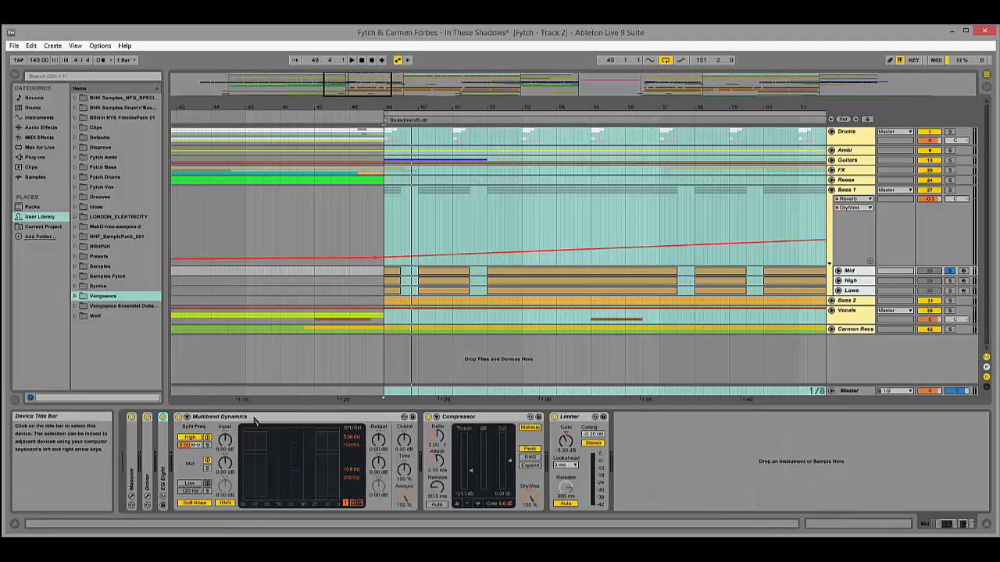
{"action": "double_click", "coordinate": [162, 461]}
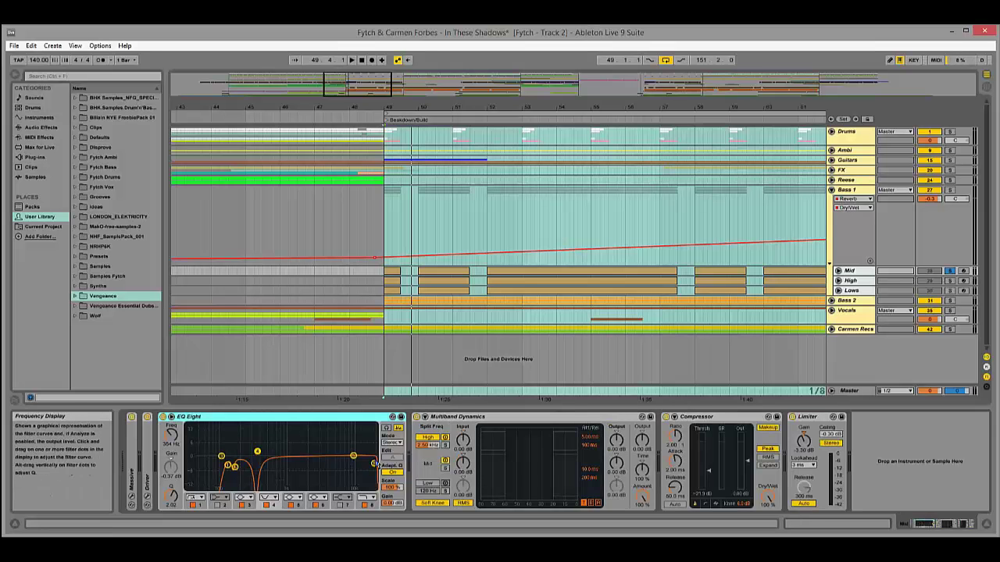
Play the soloed Mid track and inspect its Massive patch, including the modulation oscillator's Phase mode and the voicing settings.
{"action": "key", "text": "space"}
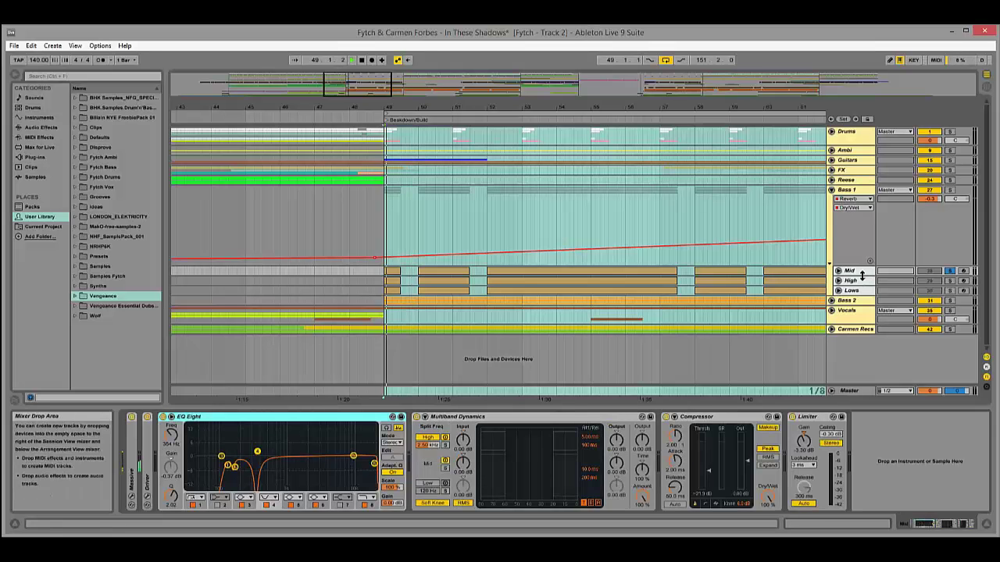
{"action": "key", "text": "space"}
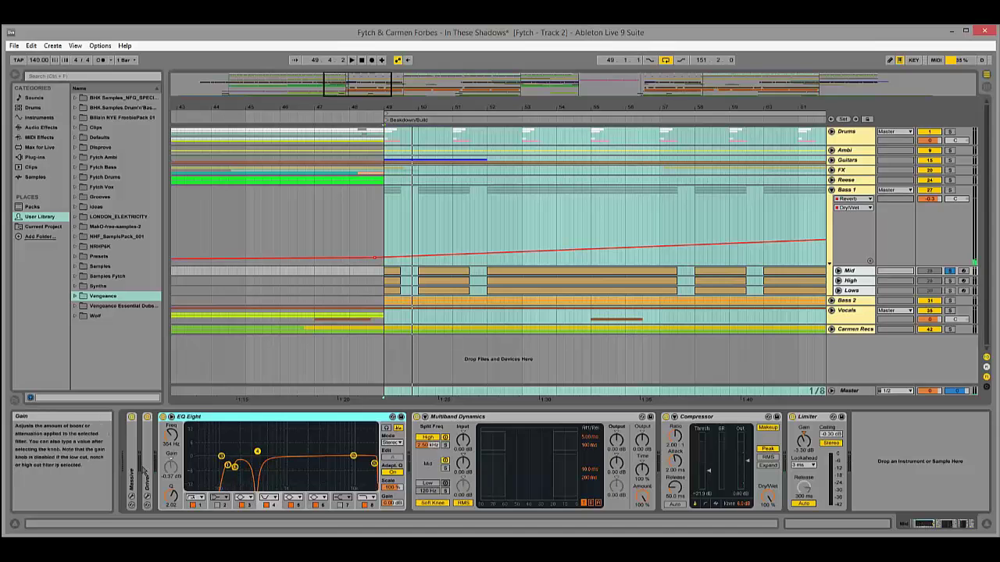
{"action": "left_click", "coordinate": [132, 498]}
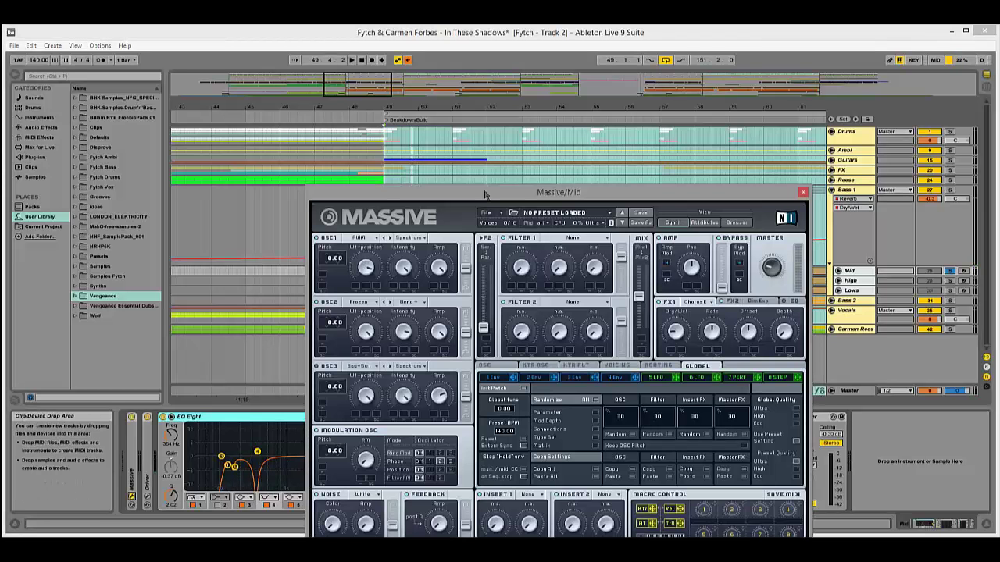
{"action": "left_click_drag", "start_coordinate": [487, 196], "coordinate": [469, 135]}
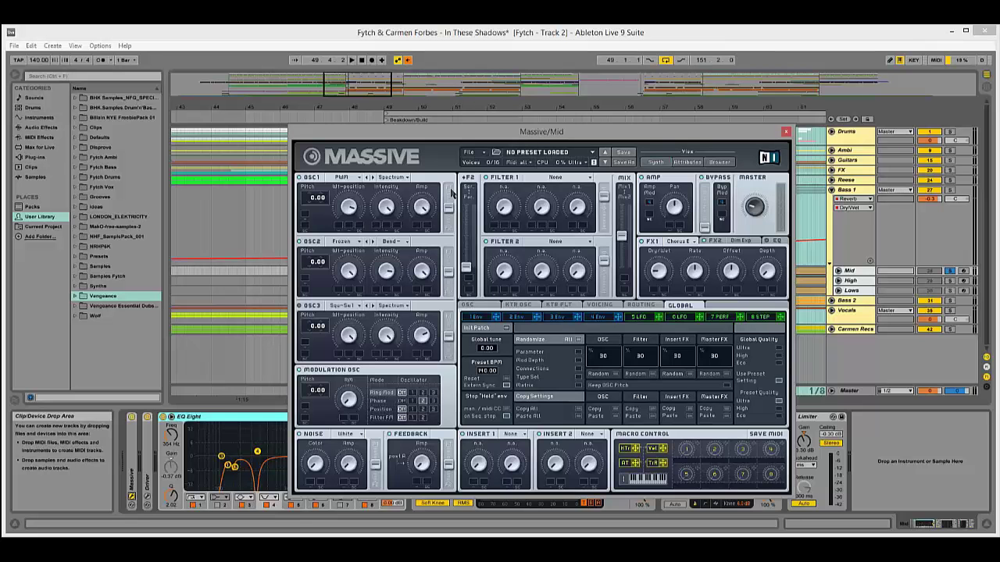
{"action": "left_click", "coordinate": [423, 401]}
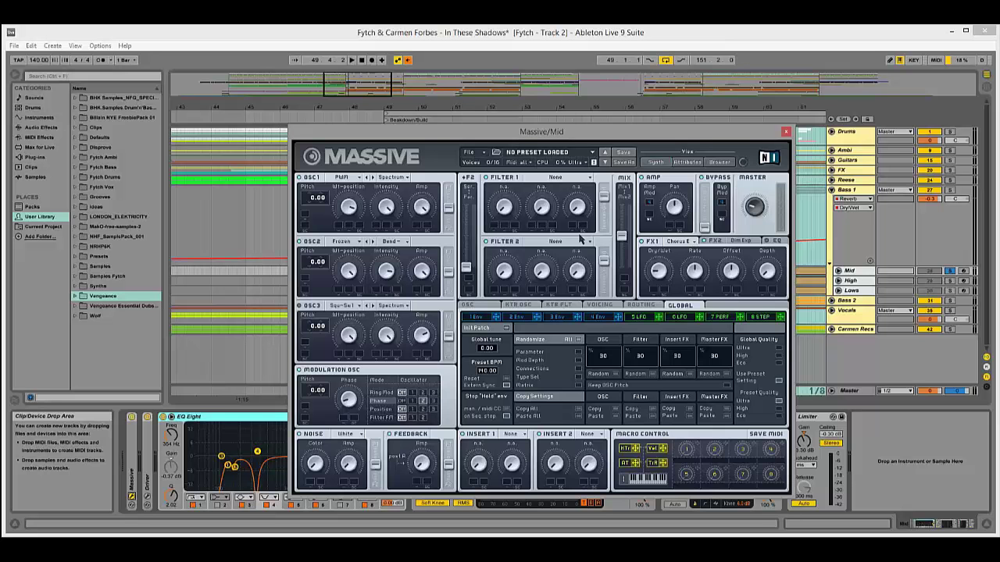
{"action": "left_click", "coordinate": [600, 318]}
{"action": "left_click", "coordinate": [600, 304]}
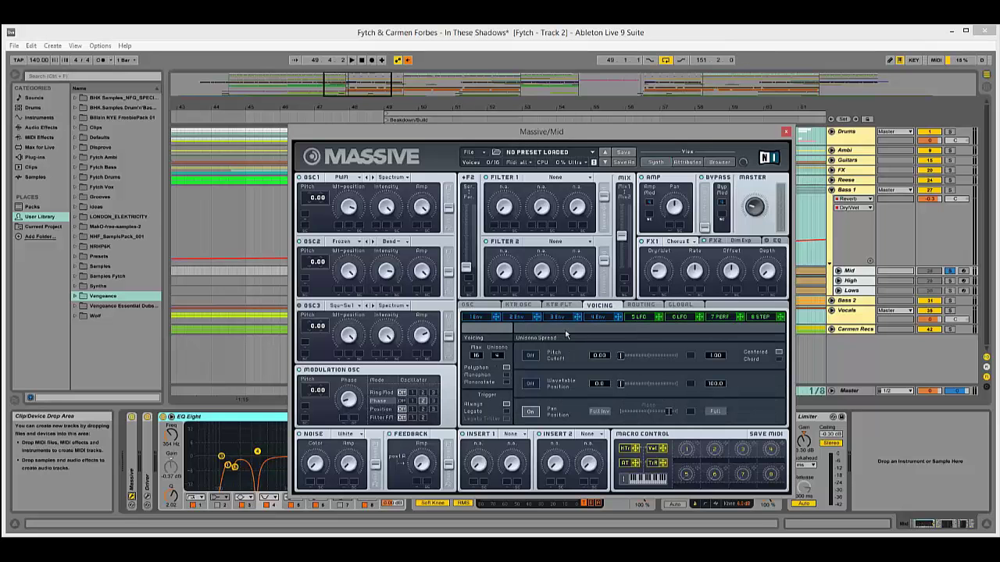
{"action": "left_click", "coordinate": [786, 131]}
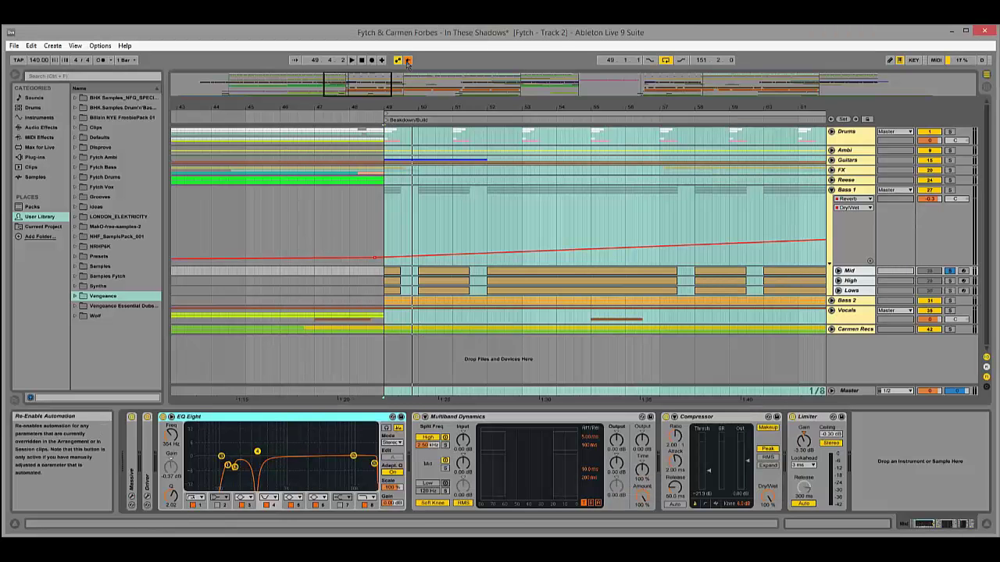
Check the device chains of the High and Mid tracks and unfold both tracks in the arrangement.
{"action": "left_click", "coordinate": [448, 225]}
{"action": "key", "text": "space"}
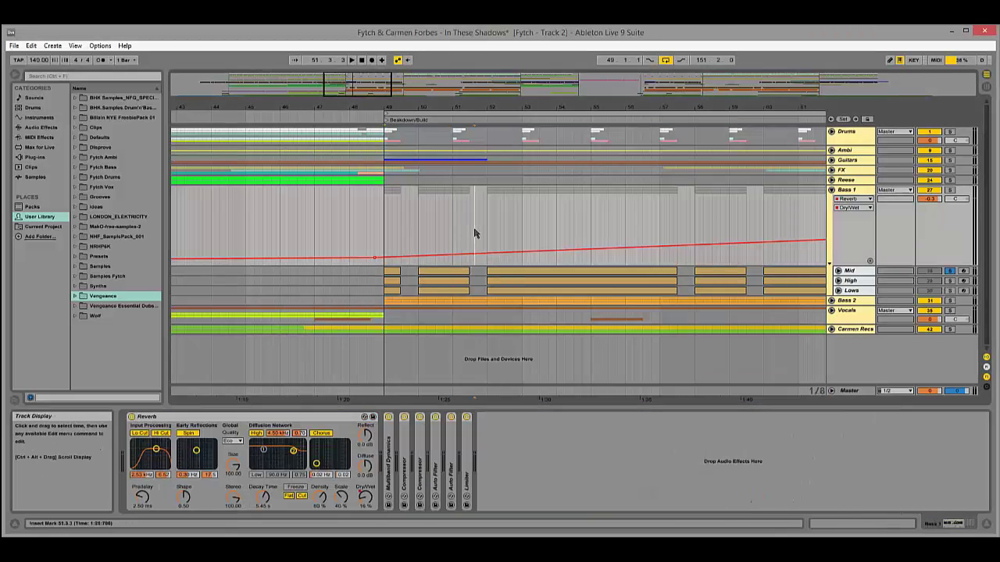
{"action": "left_click", "coordinate": [862, 280]}
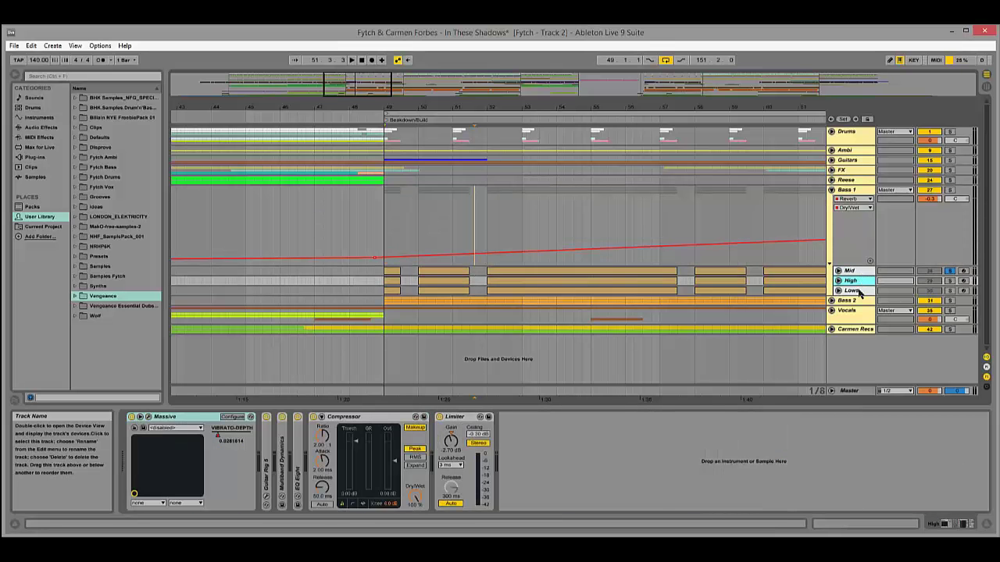
{"action": "left_click", "coordinate": [849, 271]}
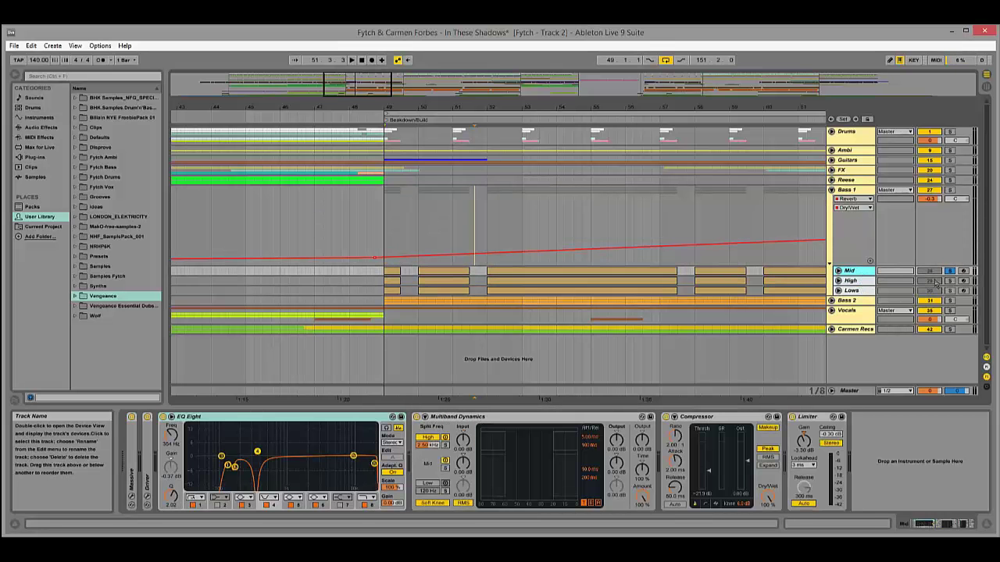
{"action": "left_click", "coordinate": [838, 272]}
{"action": "scroll", "coordinate": [851, 312], "scroll_direction": "down", "scroll_amount": 1}
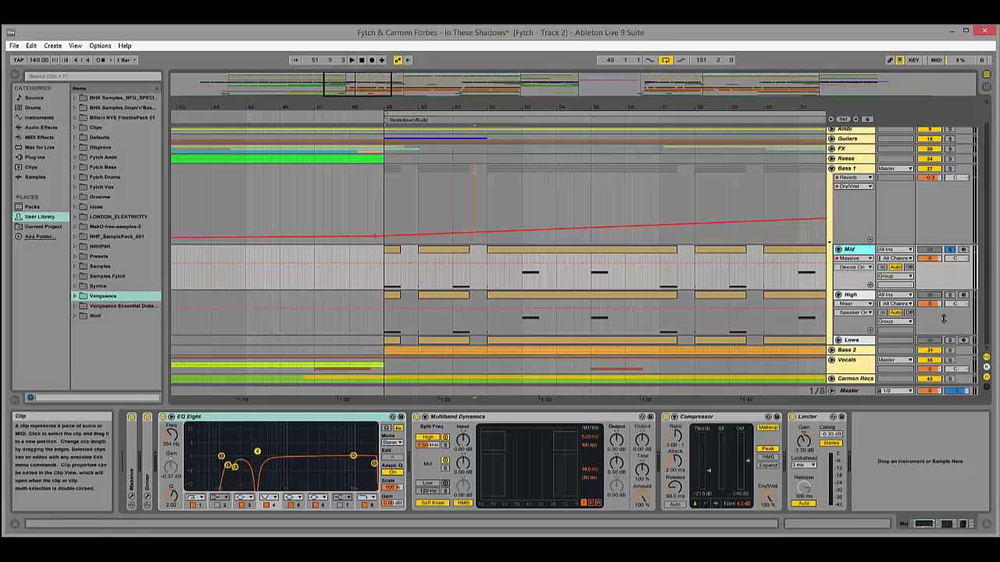
Solo and play the Lows track, compare its devices with the High and Mid chains, and fold the High track.
{"action": "left_click", "coordinate": [853, 340]}
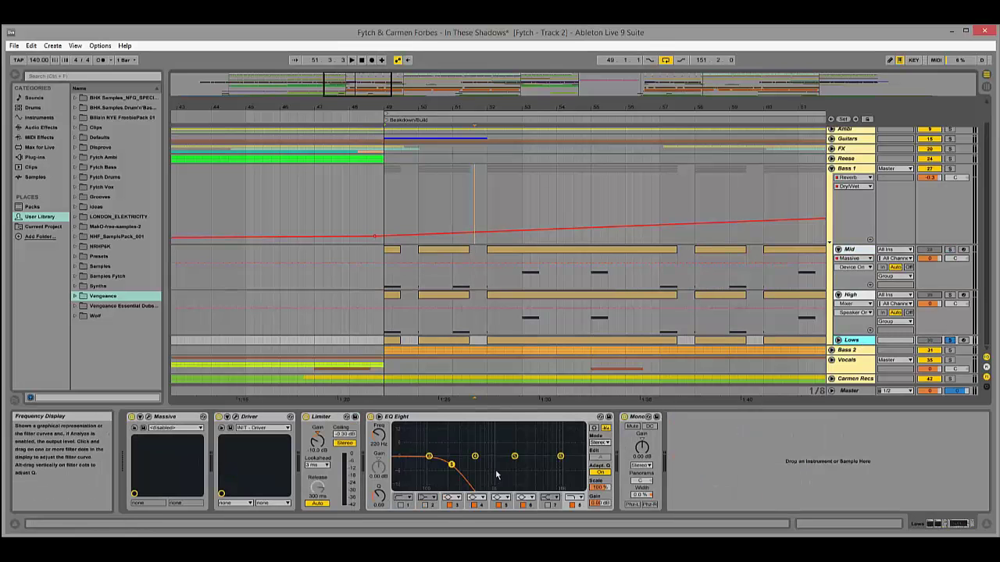
{"action": "key", "text": "space"}
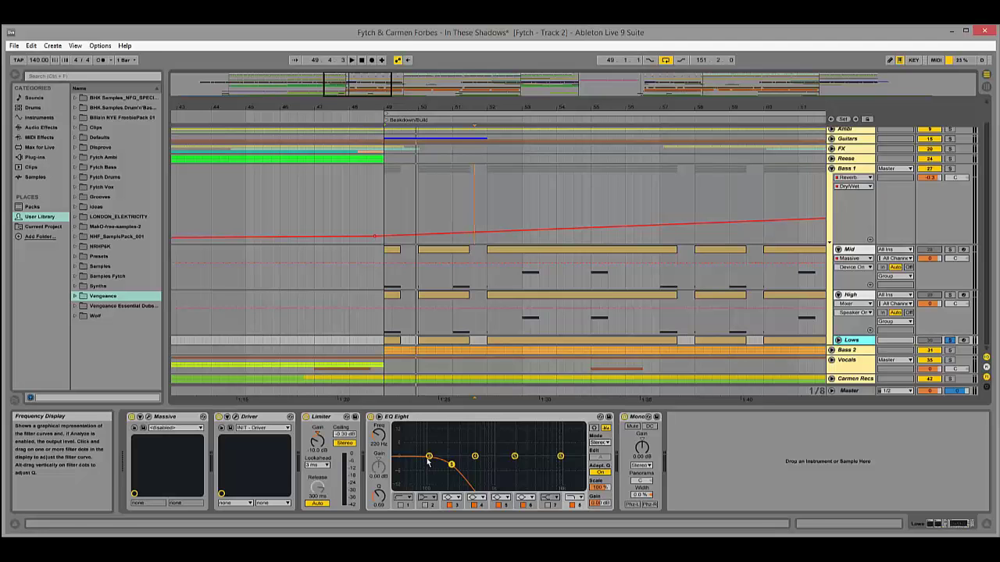
{"action": "left_click", "coordinate": [850, 294]}
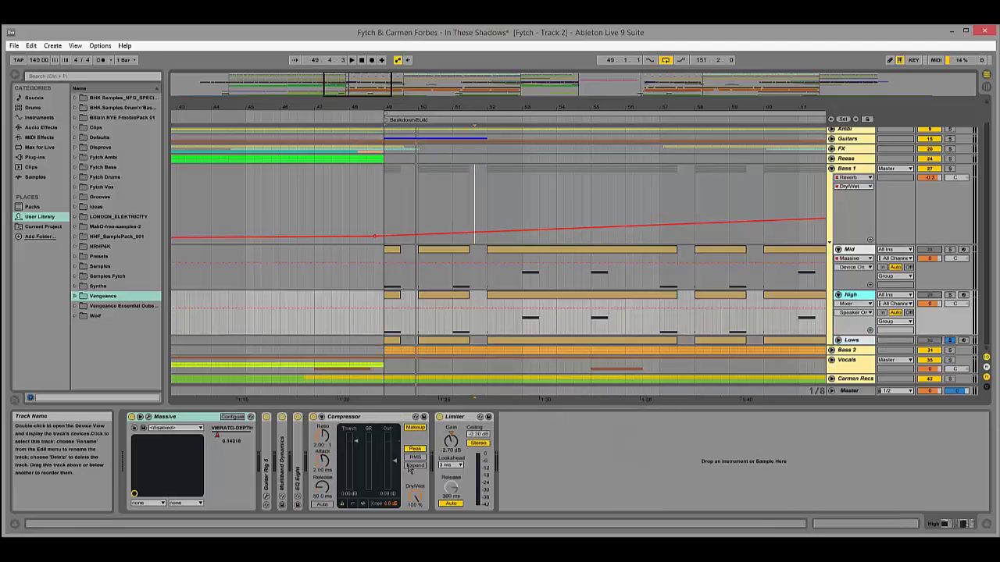
{"action": "left_click", "coordinate": [856, 252]}
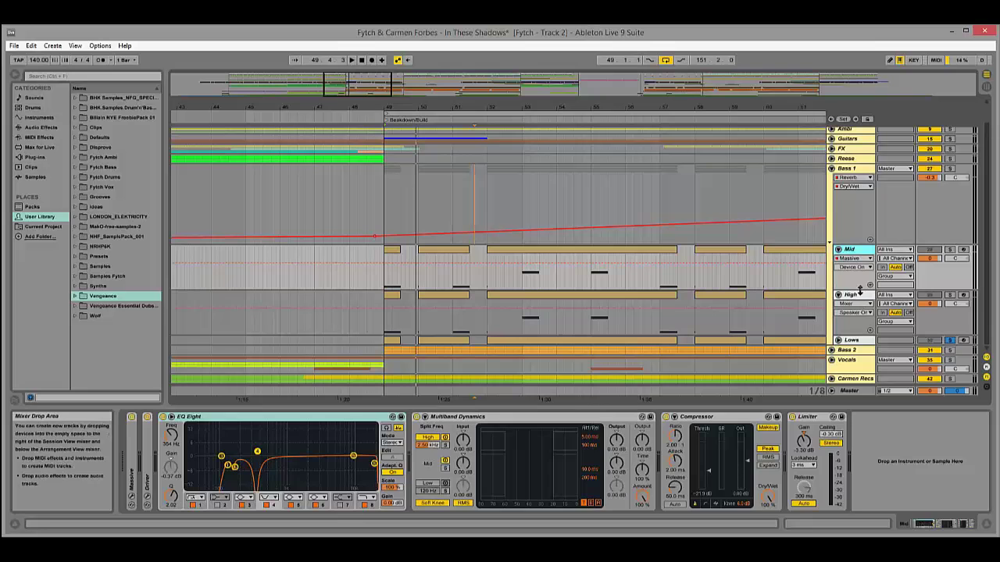
{"action": "left_click", "coordinate": [859, 296]}
{"action": "left_click", "coordinate": [858, 258]}
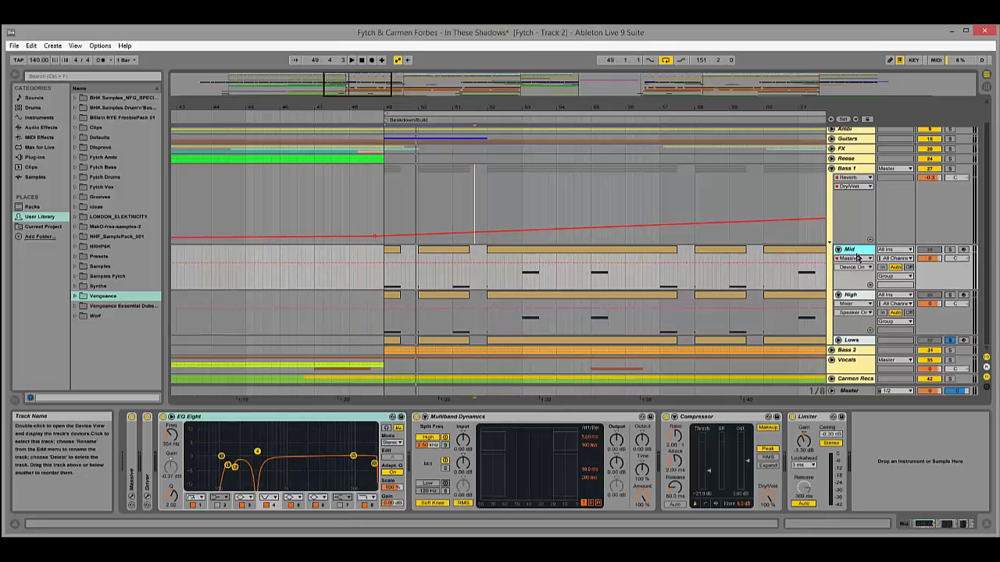
{"action": "left_click", "coordinate": [851, 339]}
{"action": "left_click", "coordinate": [839, 295]}
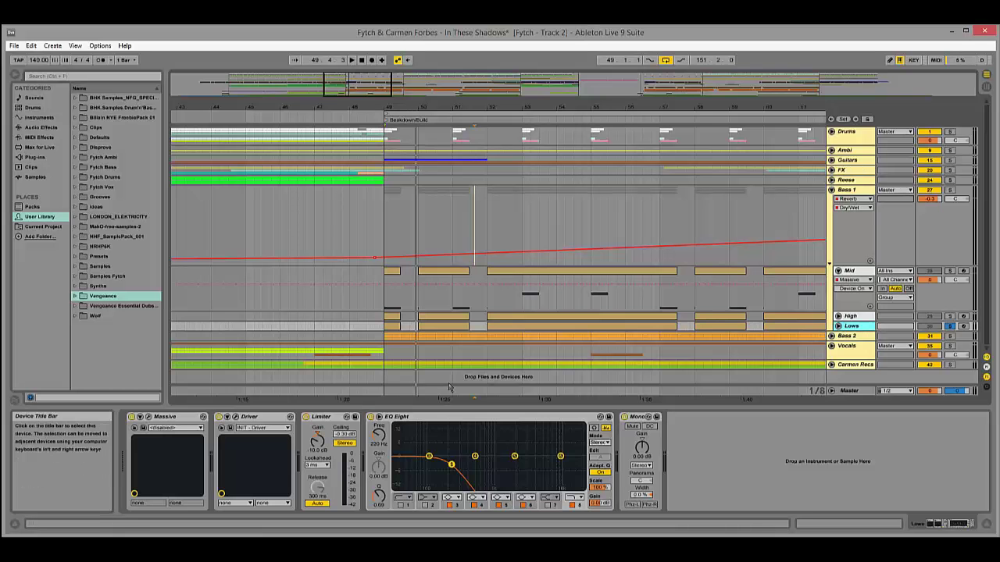
Open the Mid track's Driver plug-in, solo the track and play it from bar 49.
{"action": "left_click", "coordinate": [849, 270]}
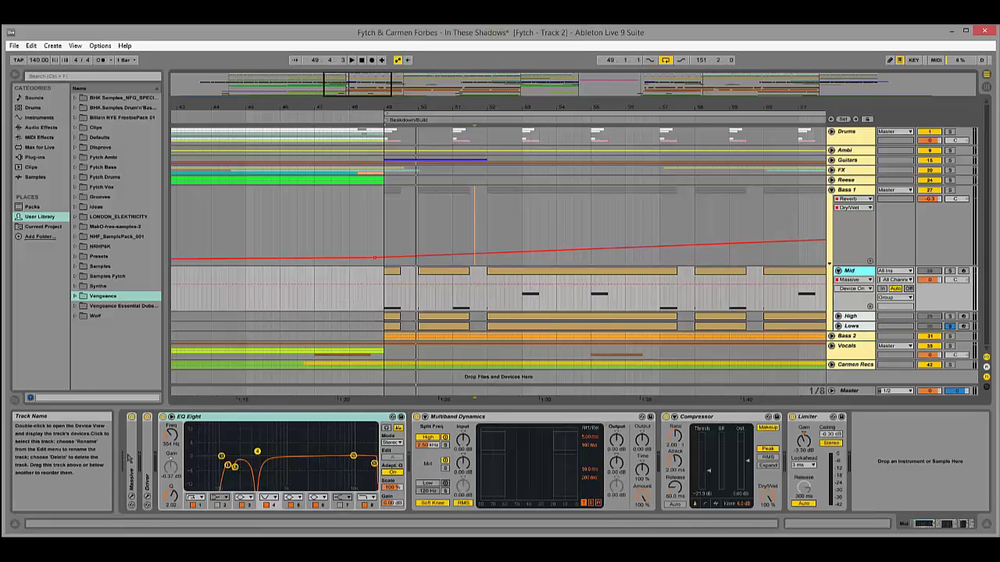
{"action": "left_click", "coordinate": [147, 433]}
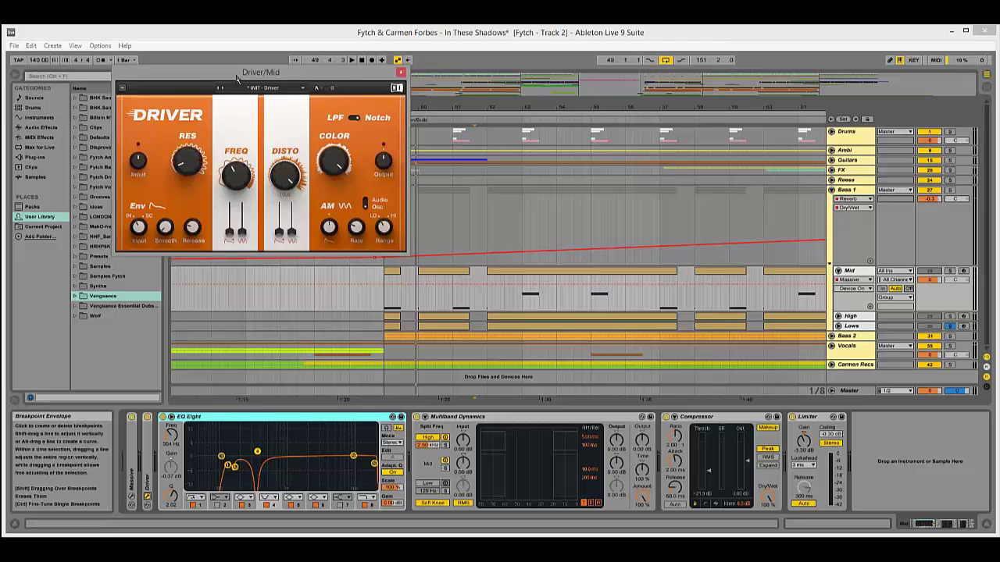
{"action": "left_click_drag", "start_coordinate": [238, 78], "coordinate": [497, 133]}
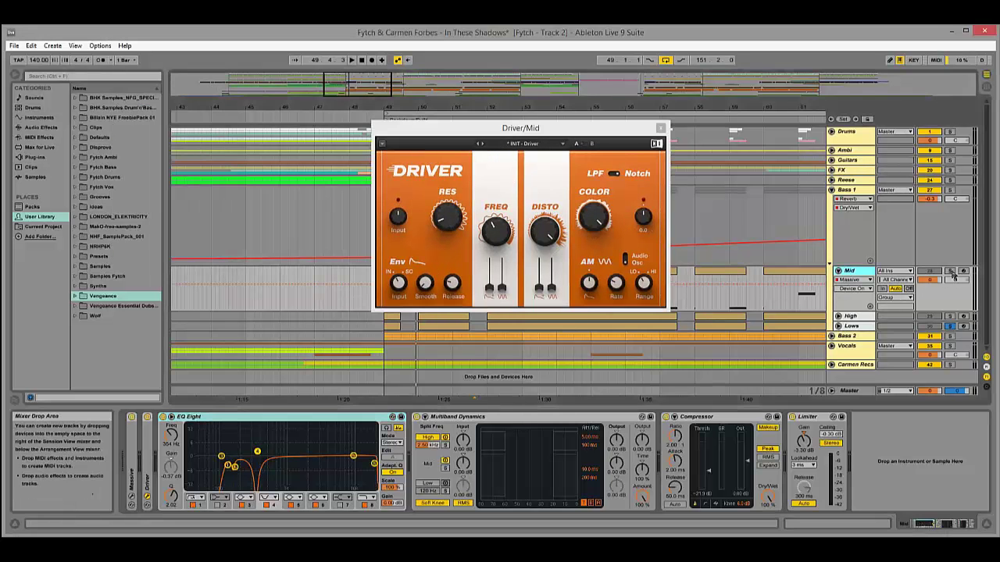
{"action": "left_click", "coordinate": [950, 271]}
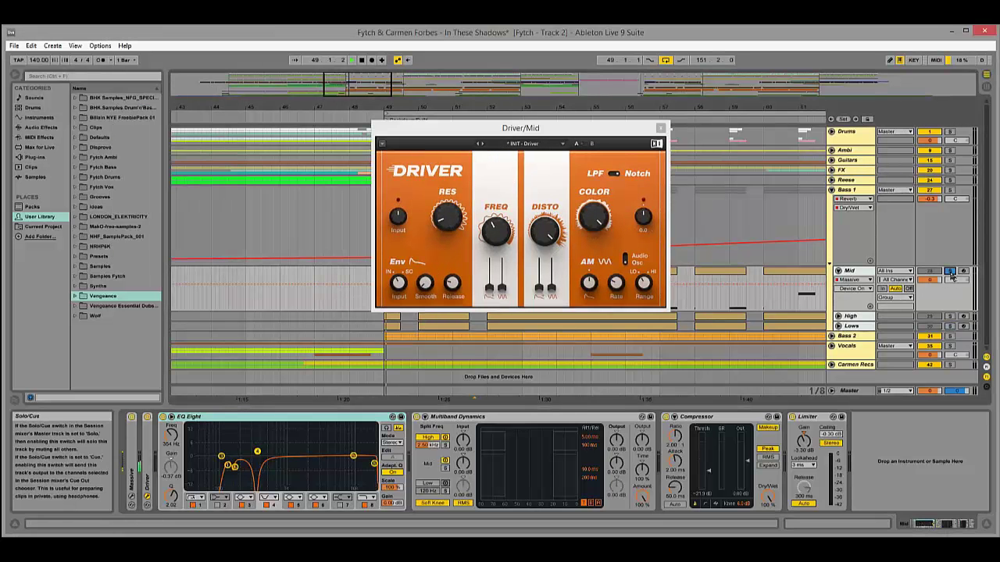
Bypass the Mid track's Driver, EQ Eight, Multiband Dynamics, Compressor and Limiter and play the unprocessed sound.
{"action": "left_click", "coordinate": [250, 416]}
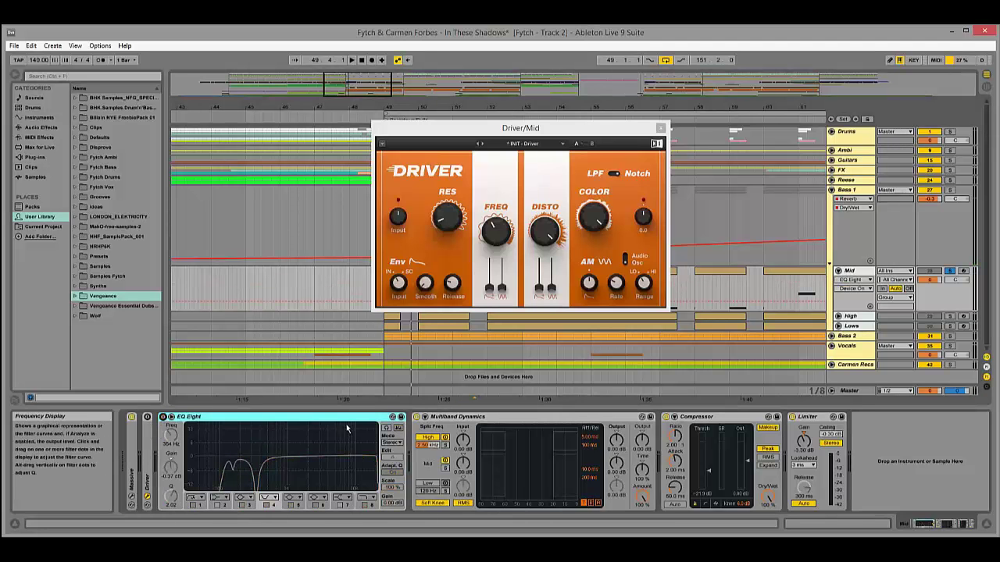
{"action": "left_click", "coordinate": [417, 416]}
{"action": "left_click", "coordinate": [665, 416]}
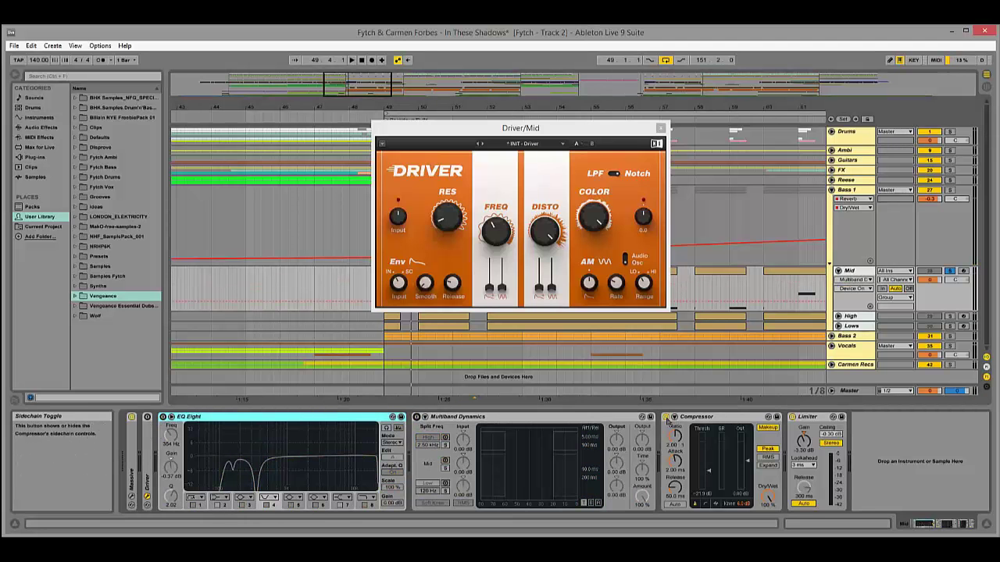
{"action": "left_click", "coordinate": [792, 418]}
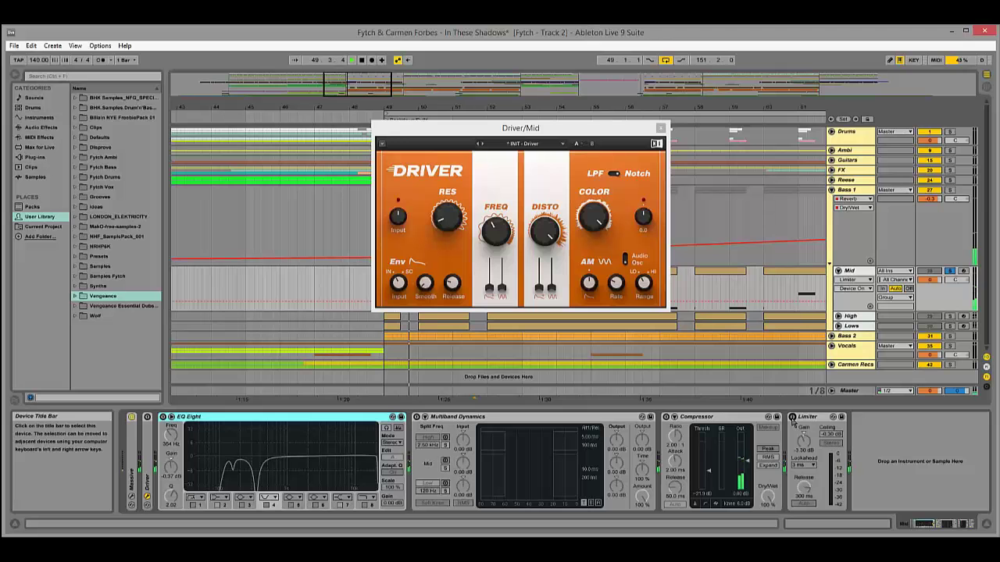
Reactivate the Mid track's Limiter, Compressor, Multiband Dynamics, EQ Eight and Driver and play the processed sound.
{"action": "left_click", "coordinate": [792, 417]}
{"action": "left_click", "coordinate": [666, 417]}
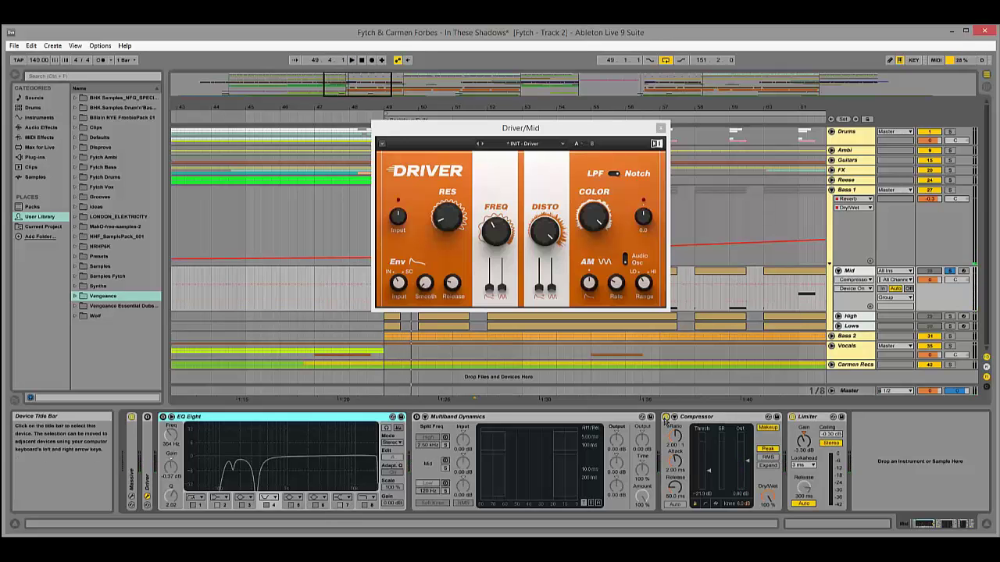
{"action": "left_click", "coordinate": [416, 416]}
{"action": "left_click", "coordinate": [162, 417]}
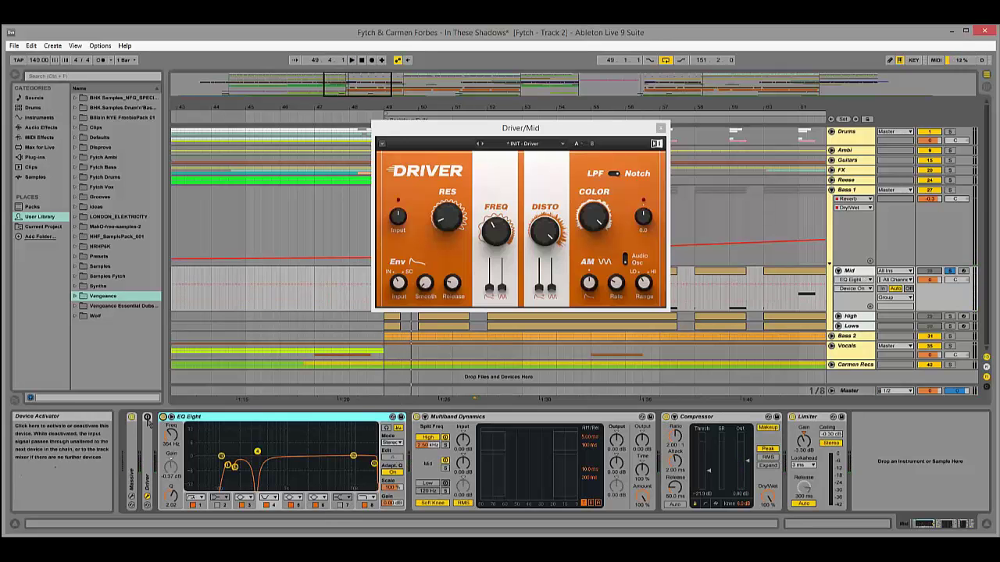
{"action": "left_click", "coordinate": [147, 417]}
{"action": "key", "text": "space"}
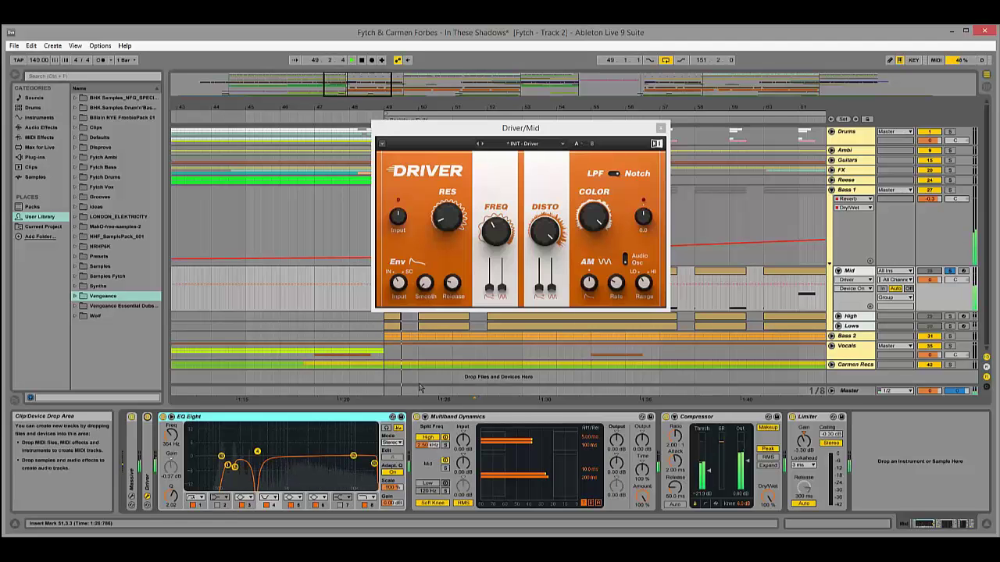
Close the Driver window, fold the Mid track and the Bass 1 group, and check the group's Reverb device.
{"action": "left_click", "coordinate": [661, 128]}
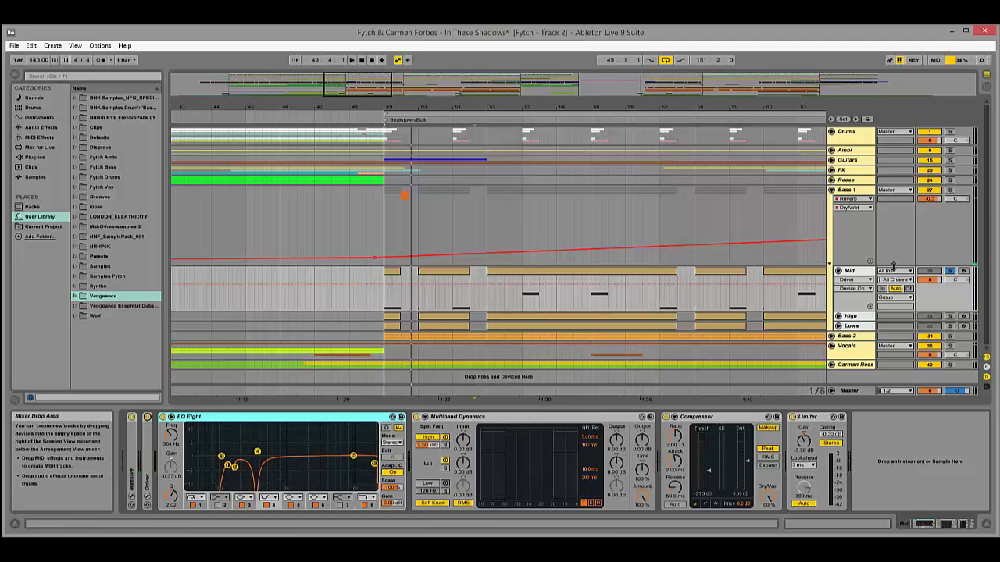
{"action": "left_click", "coordinate": [838, 271]}
{"action": "left_click", "coordinate": [833, 190]}
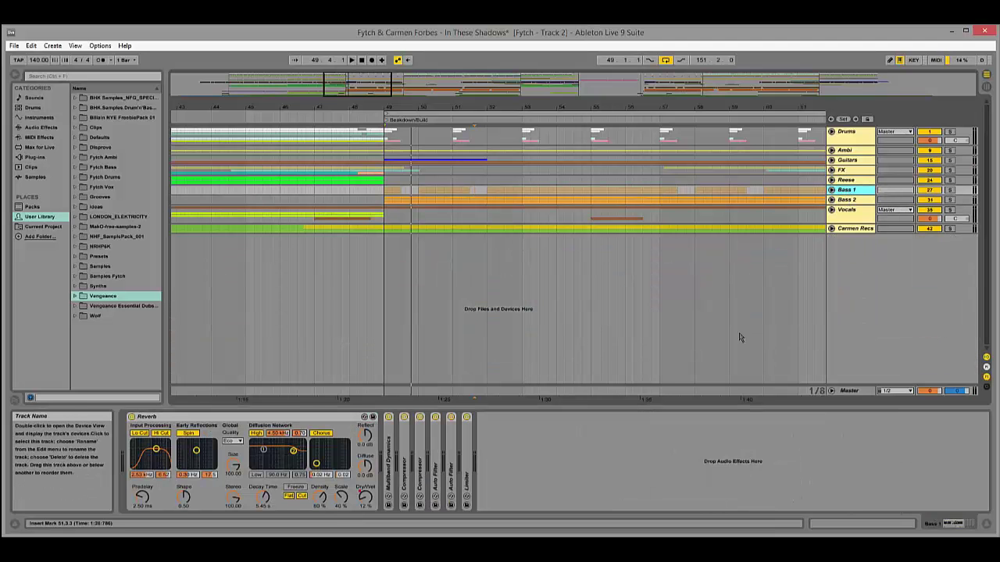
{"action": "double_click", "coordinate": [152, 417]}
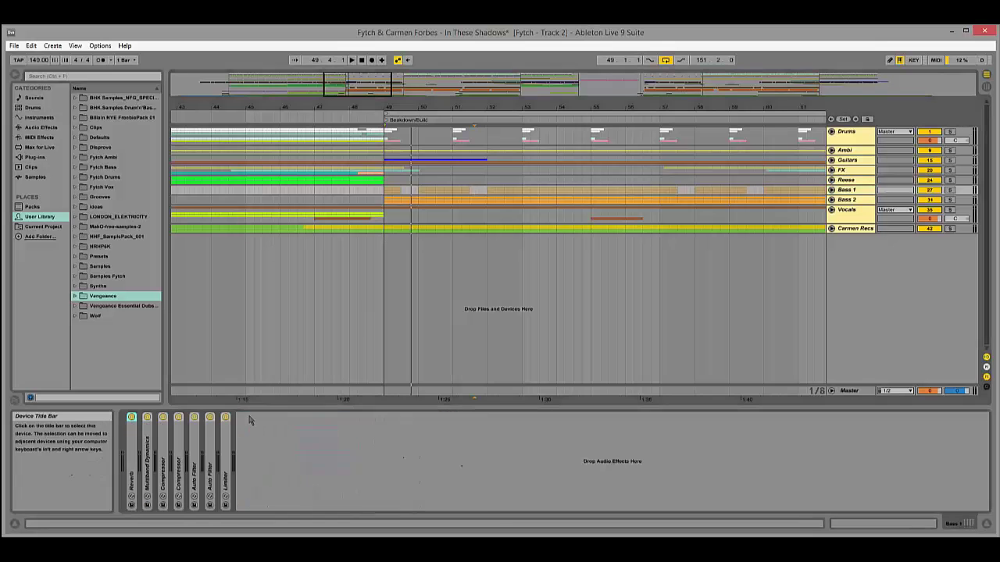
{"action": "double_click", "coordinate": [135, 449]}
Unfold the Bass 1 group and examine its Reverb Dry/Wet automation around the breakdown and across the whole arrangement.
{"action": "left_click_drag", "start_coordinate": [599, 107], "coordinate": [600, 84]}
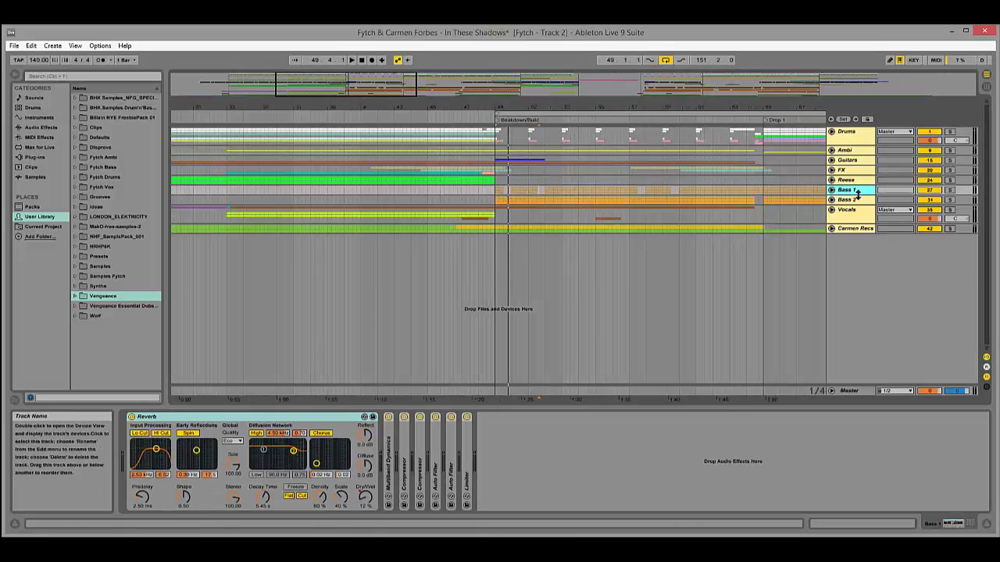
{"action": "left_click", "coordinate": [831, 190]}
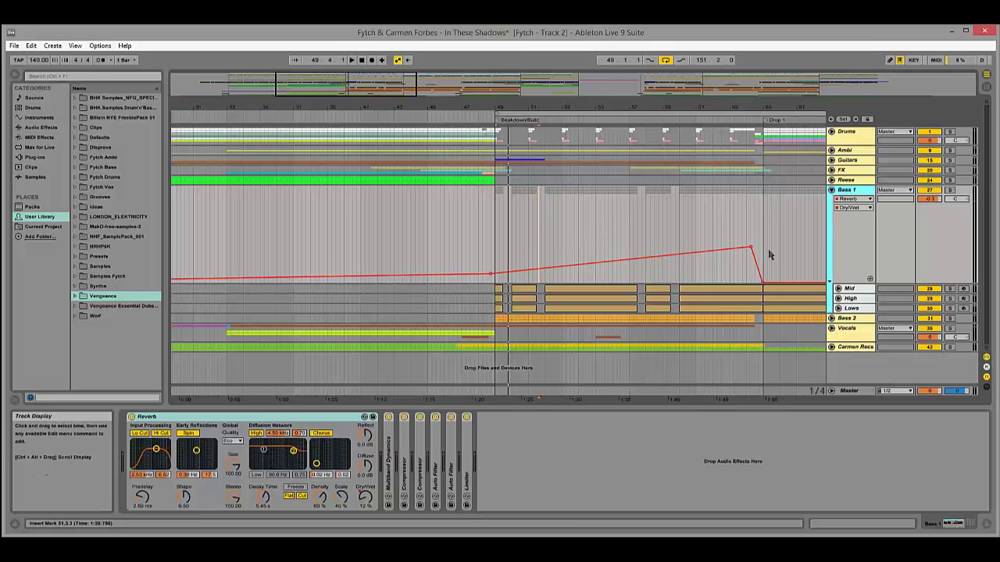
{"action": "left_click_drag", "start_coordinate": [765, 107], "coordinate": [495, 29]}
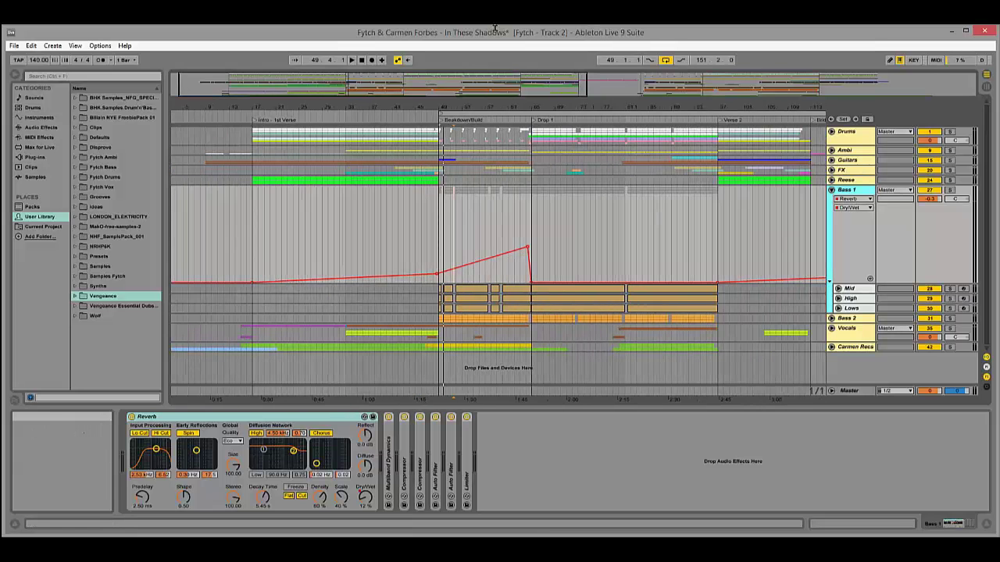
{"action": "left_click_drag", "start_coordinate": [455, 107], "coordinate": [401, 99]}
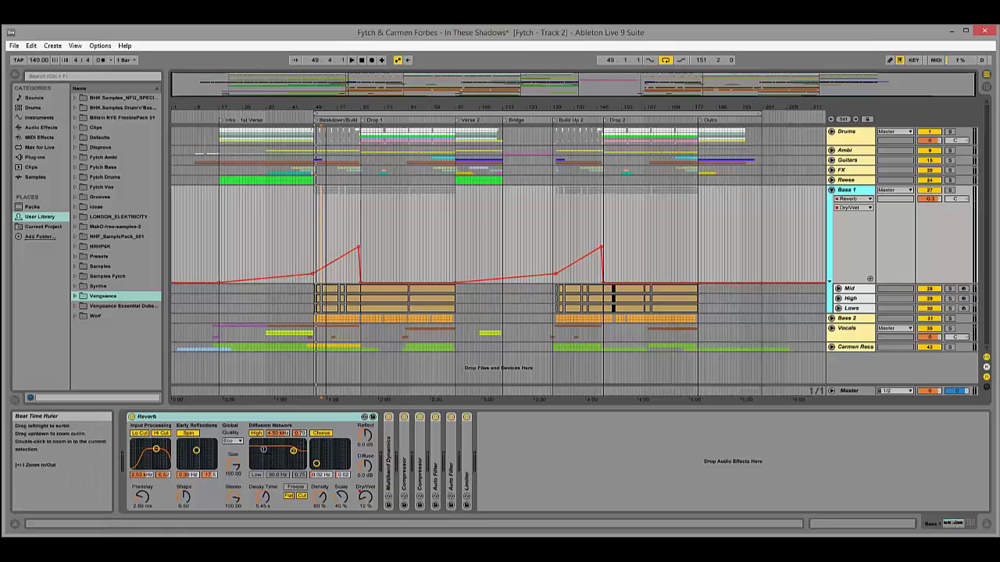
{"action": "left_click_drag", "start_coordinate": [325, 107], "coordinate": [327, 129]}
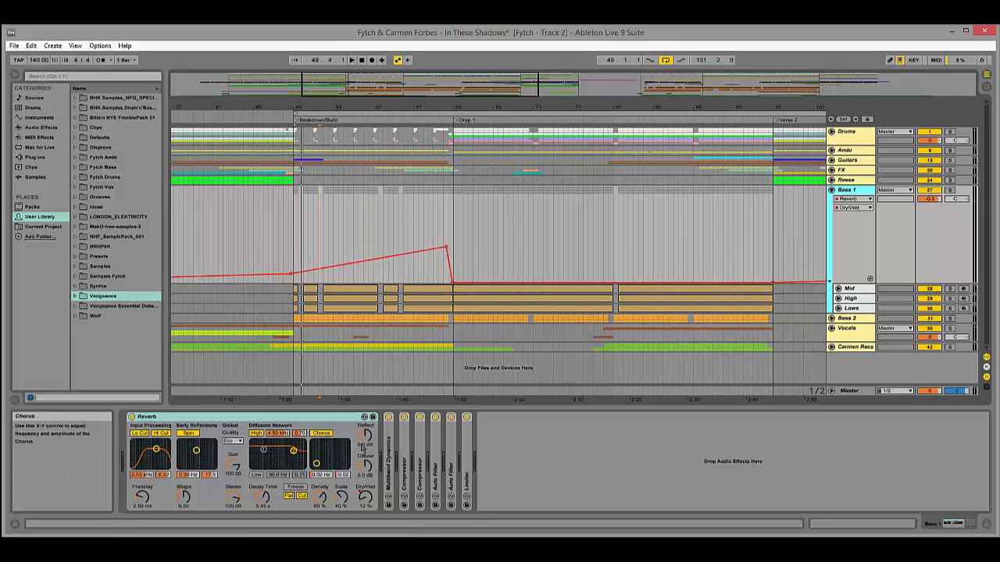
Inspect the Bass 1 group's Multiband Dynamics and both Compressors, including the sidechained one, and fold them again.
{"action": "double_click", "coordinate": [388, 461]}
{"action": "double_click", "coordinate": [434, 417]}
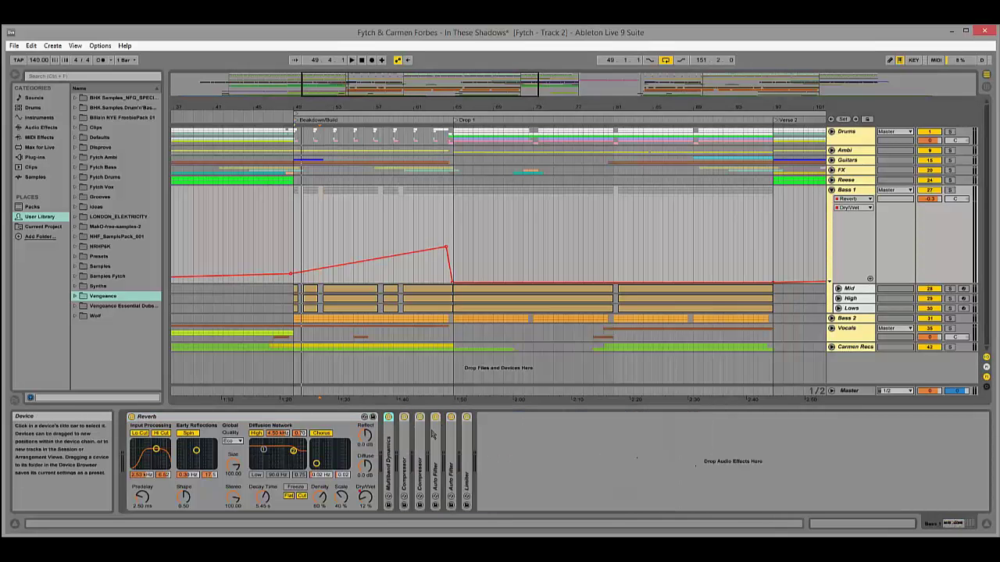
{"action": "double_click", "coordinate": [404, 464]}
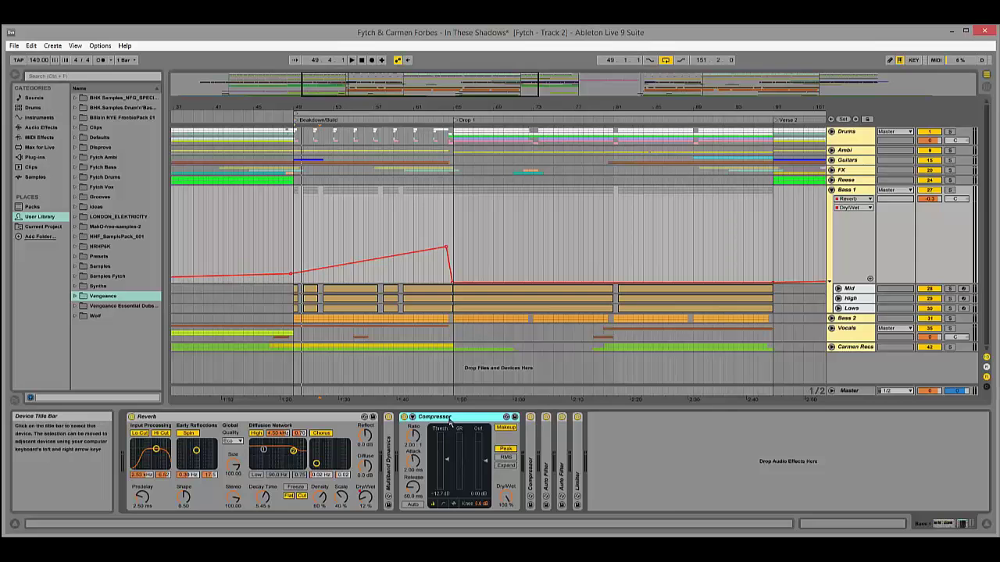
{"action": "double_click", "coordinate": [419, 417]}
{"action": "double_click", "coordinate": [420, 463]}
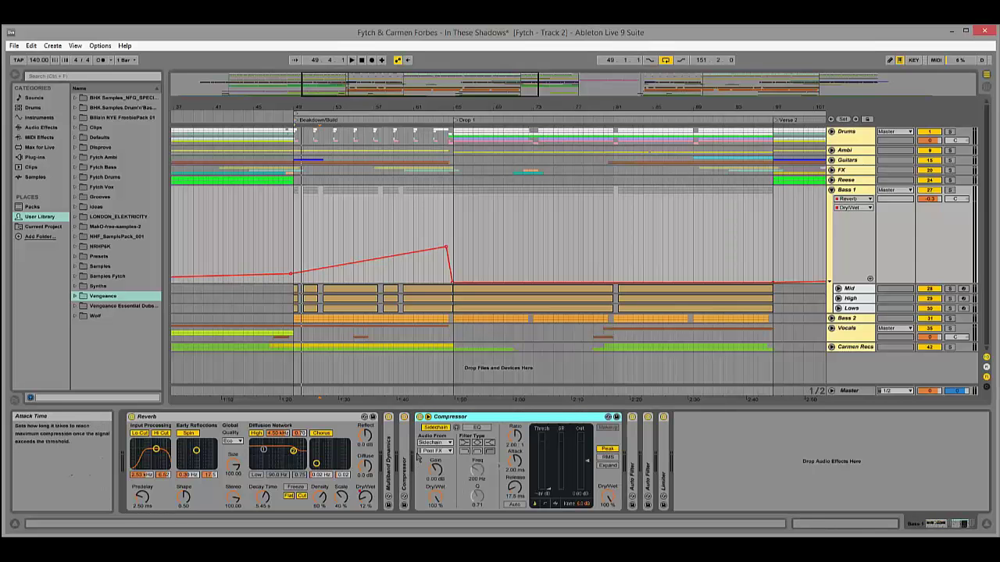
{"action": "double_click", "coordinate": [407, 463]}
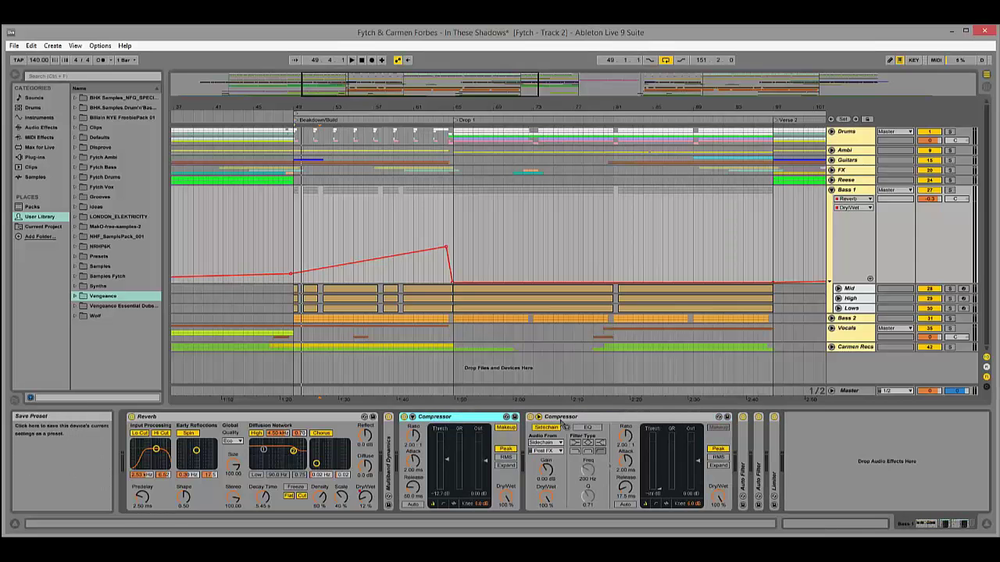
{"action": "double_click", "coordinate": [576, 417]}
{"action": "double_click", "coordinate": [426, 417]}
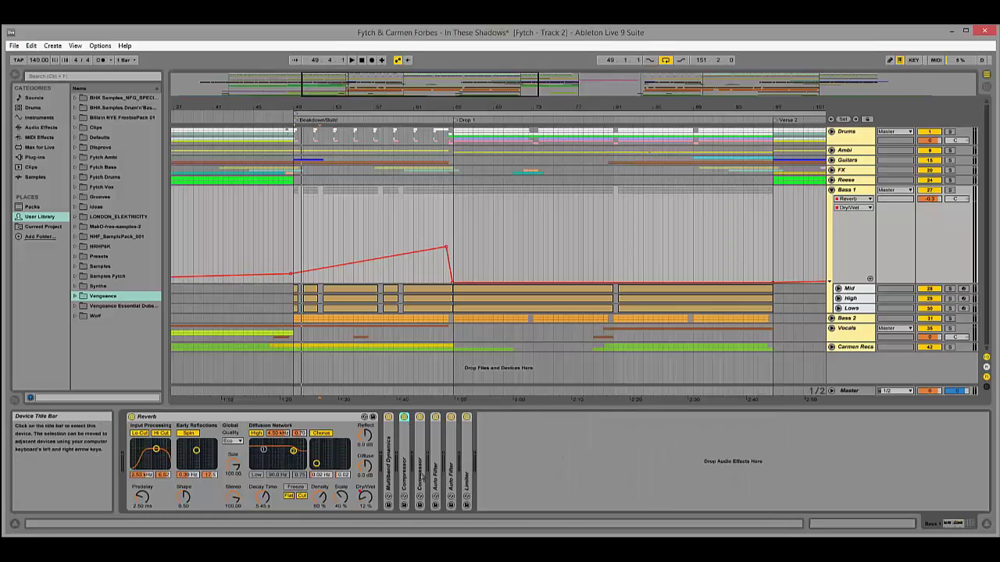
Unfold both Auto Filters on the Bass 1 group and examine each filter's Frequency automation in the arrangement.
{"action": "double_click", "coordinate": [439, 471]}
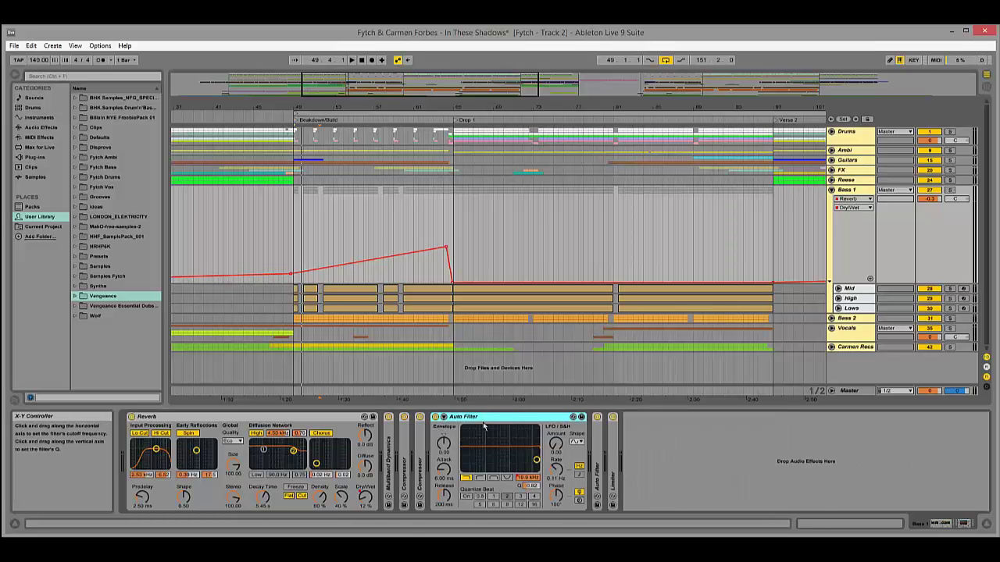
{"action": "double_click", "coordinate": [601, 469]}
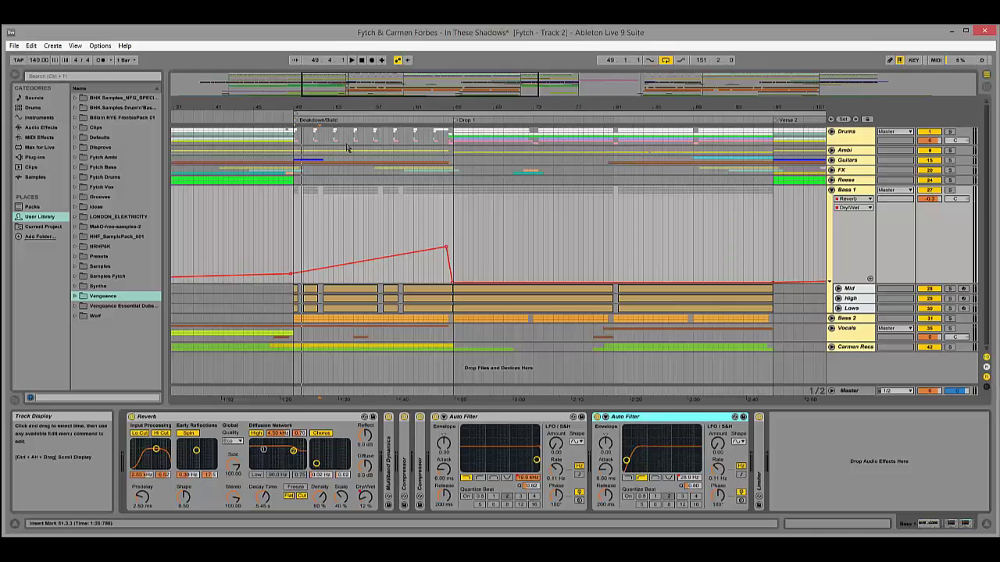
{"action": "left_click", "coordinate": [853, 198]}
{"action": "left_click", "coordinate": [859, 238]}
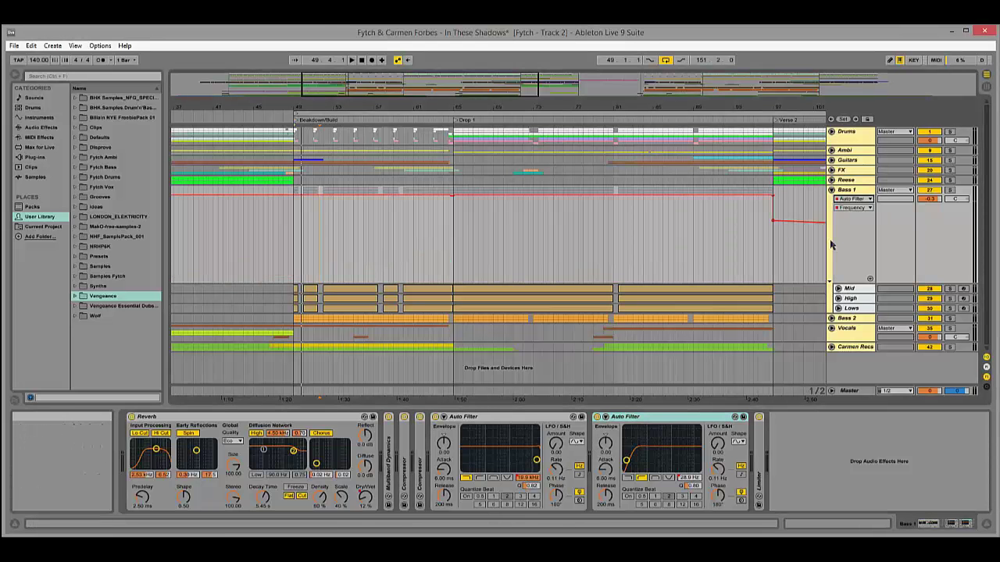
{"action": "left_click", "coordinate": [854, 207]}
{"action": "left_click", "coordinate": [859, 234]}
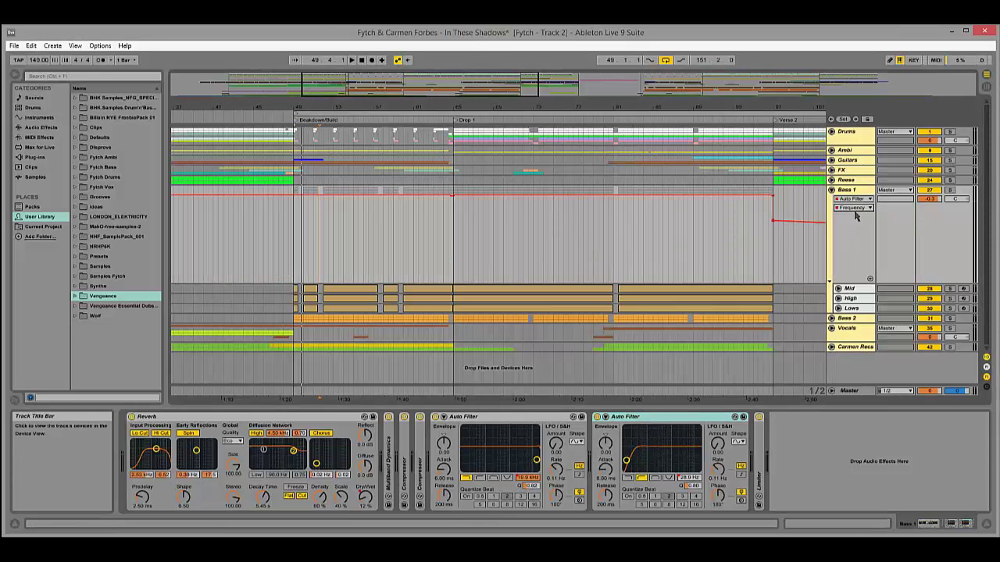
{"action": "left_click", "coordinate": [853, 199]}
{"action": "left_click", "coordinate": [851, 254]}
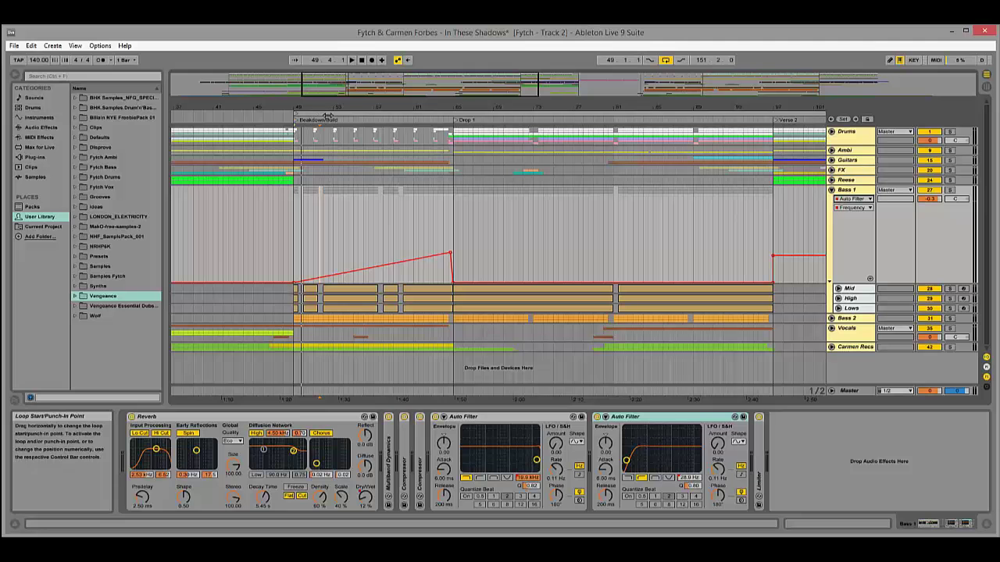
Fold the Bass 1 group, unfold Bass 2 and examine its Auto Filter Frequency automation across the whole arrangement.
{"action": "left_click", "coordinate": [831, 189]}
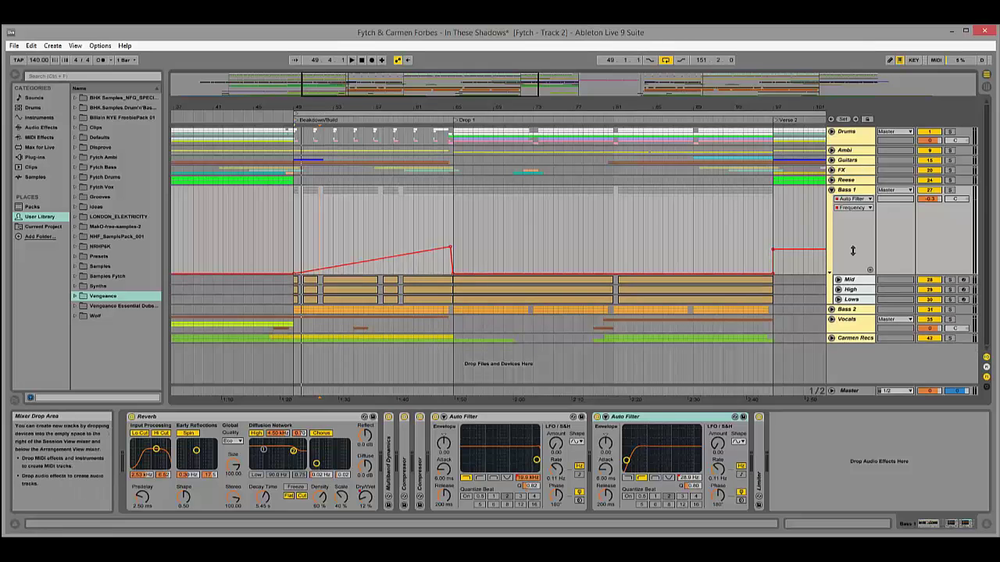
{"action": "left_click", "coordinate": [832, 200]}
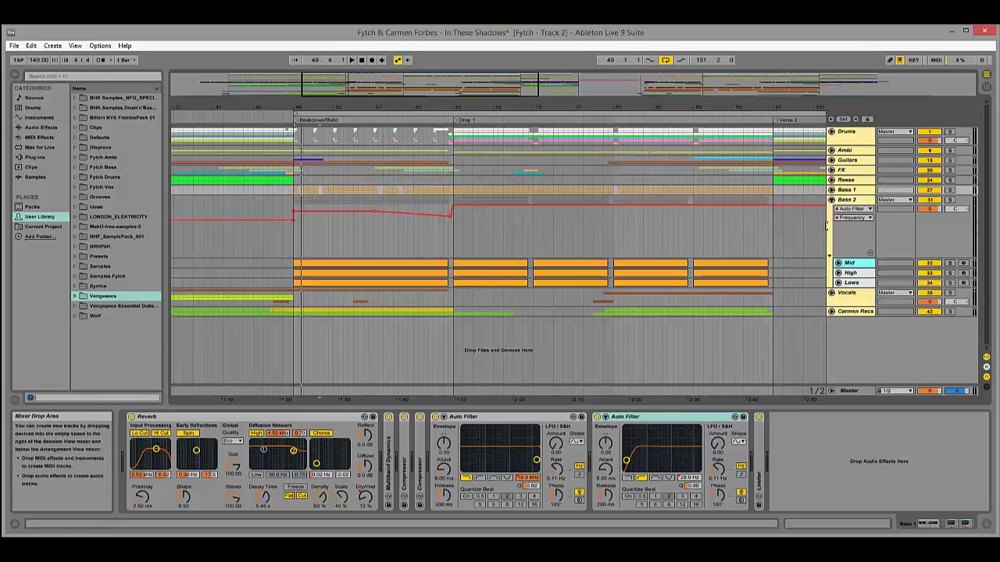
{"action": "left_click_drag", "start_coordinate": [300, 110], "coordinate": [317, 217]}
{"action": "left_click", "coordinate": [305, 219]}
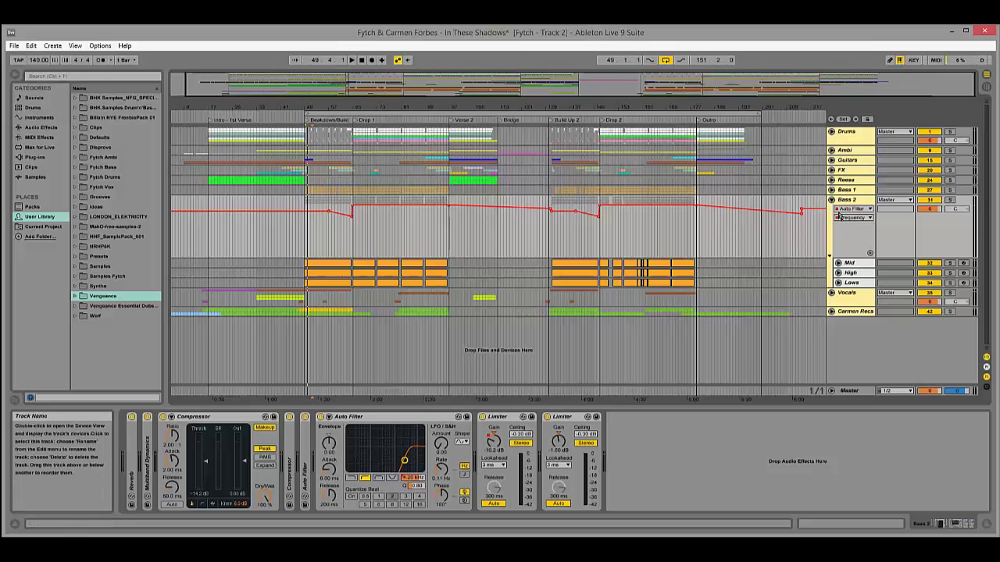
Solo the Bass 2 group and unfold its Mid, High and Lows tracks around the Breakdown/Build and Drop 1 sections.
{"action": "left_click", "coordinate": [950, 200]}
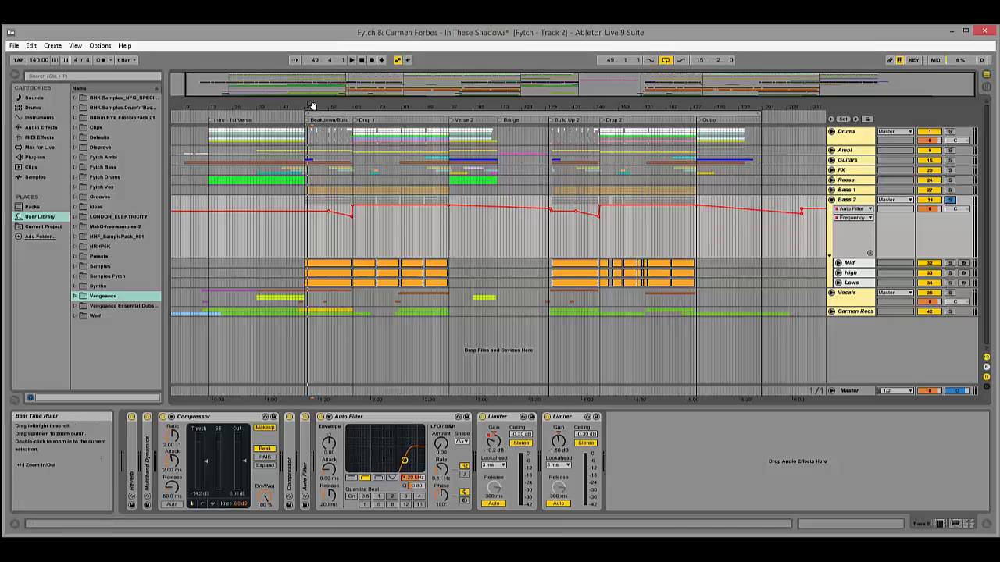
{"action": "left_click_drag", "start_coordinate": [311, 105], "coordinate": [313, 168]}
{"action": "left_click", "coordinate": [838, 283]}
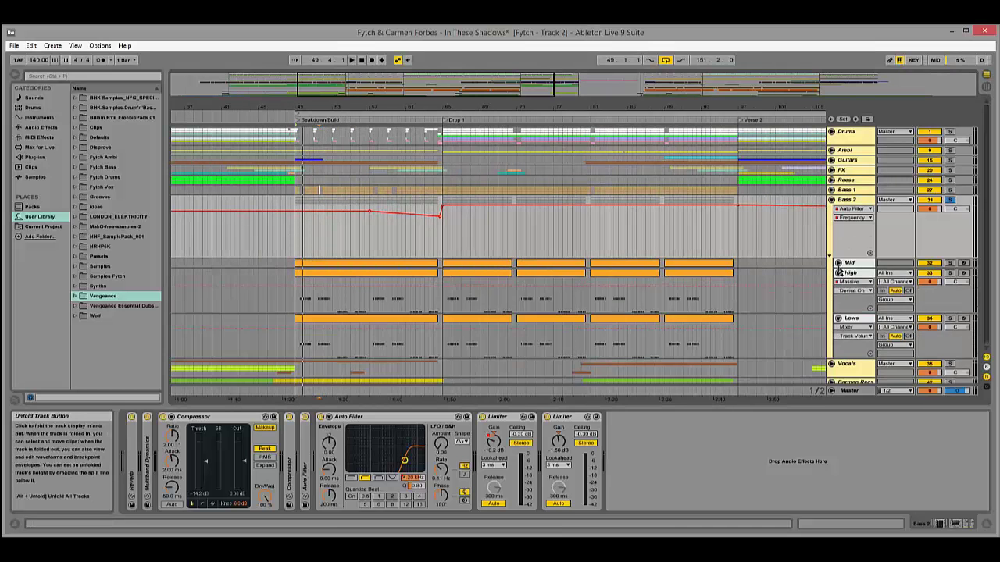
{"action": "left_click", "coordinate": [838, 273]}
{"action": "left_click", "coordinate": [838, 263]}
{"action": "scroll", "coordinate": [686, 332], "scroll_direction": "down", "scroll_amount": 1}
{"action": "scroll", "coordinate": [686, 332], "scroll_direction": "down", "scroll_amount": 1}
Play the soloed Bass 2 group in the Breakdown/Build and again from Drop 1.
{"action": "key", "text": "space"}
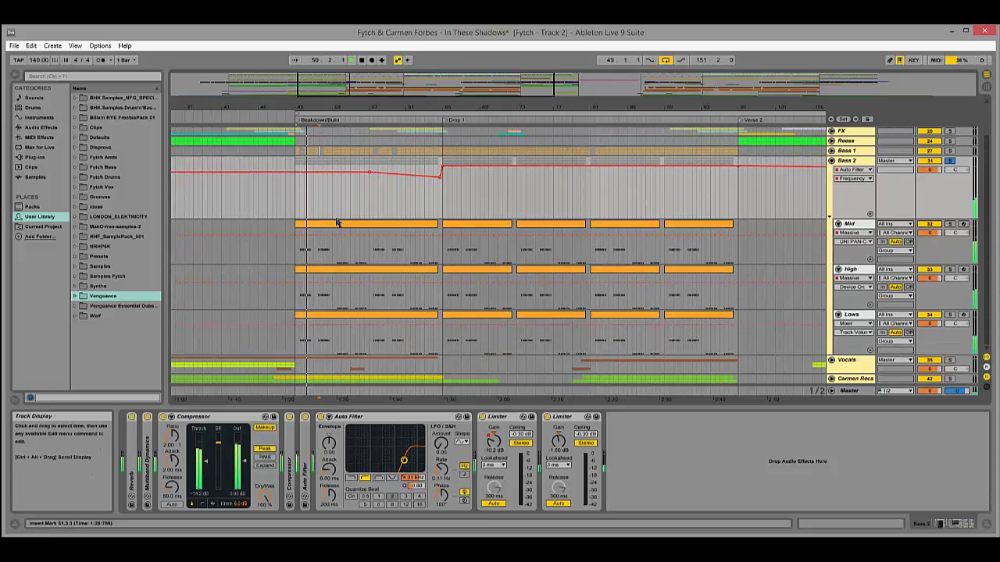
{"action": "left_click_drag", "start_coordinate": [298, 114], "coordinate": [444, 148]}
{"action": "key", "text": "space"}
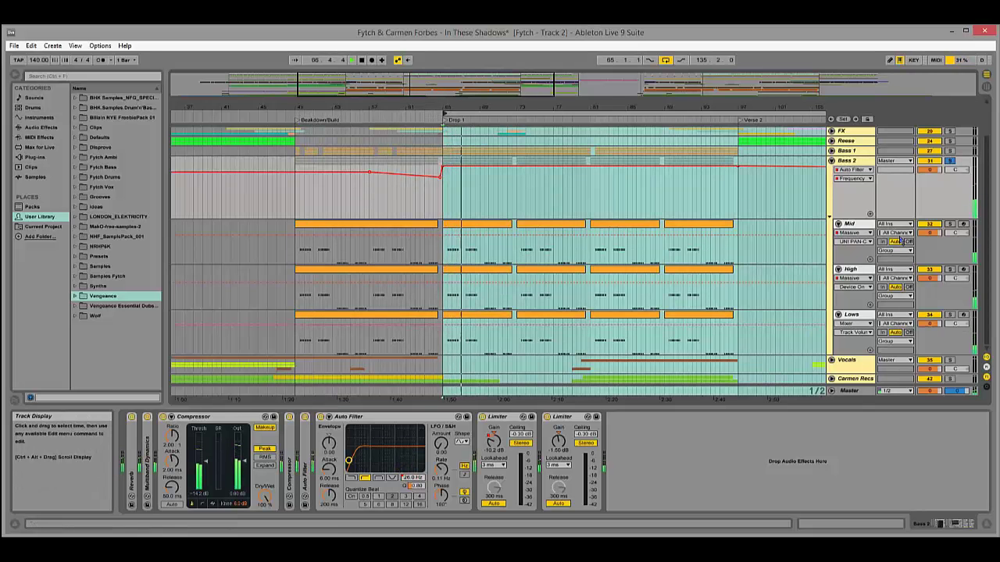
Open the Massive synth on Bass 2's Mid track, check its LFO 5 and Envelope 4 settings, and close it.
{"action": "left_click", "coordinate": [849, 224]}
{"action": "left_click", "coordinate": [130, 499]}
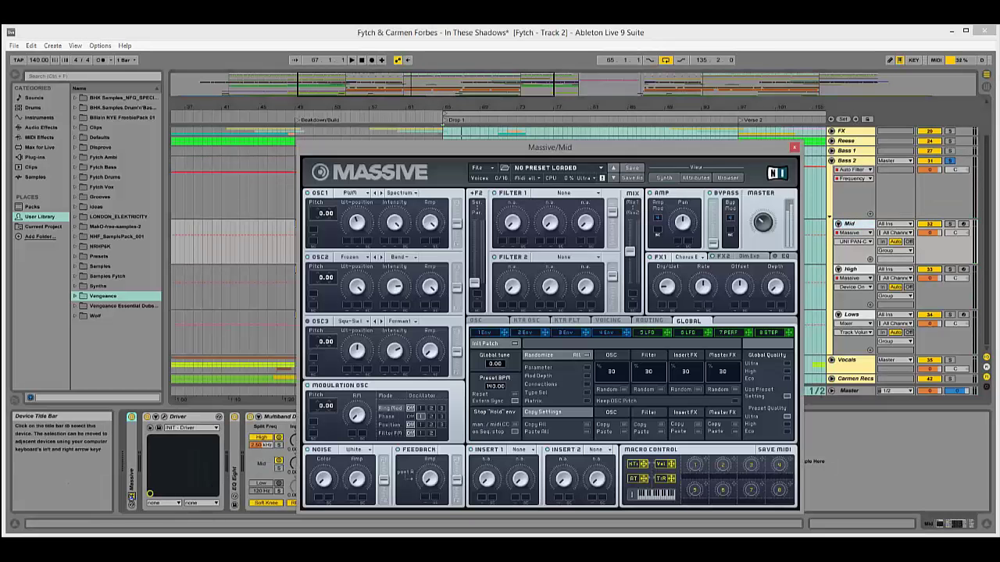
{"action": "left_click", "coordinate": [645, 334]}
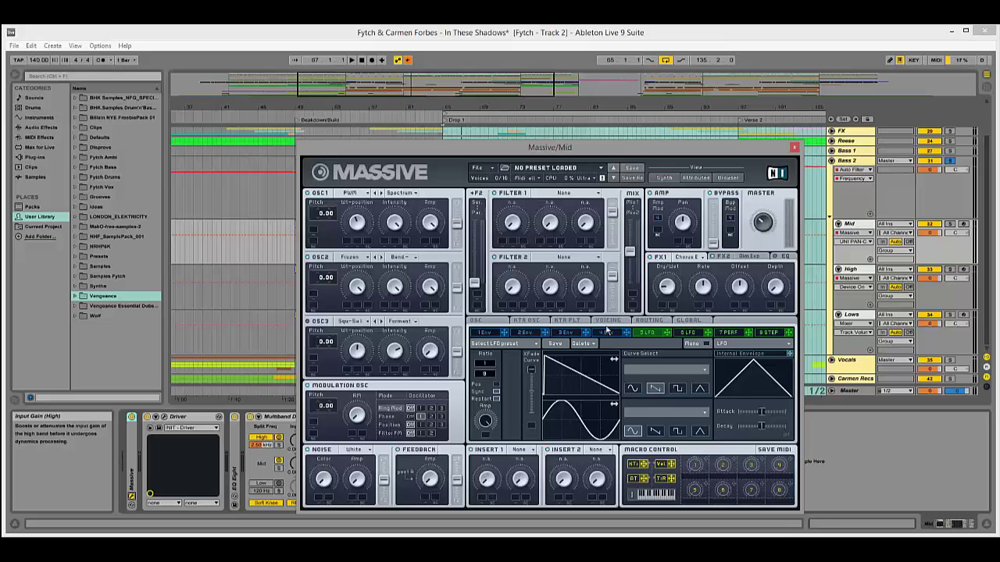
{"action": "left_click", "coordinate": [607, 333]}
{"action": "left_click", "coordinate": [793, 148]}
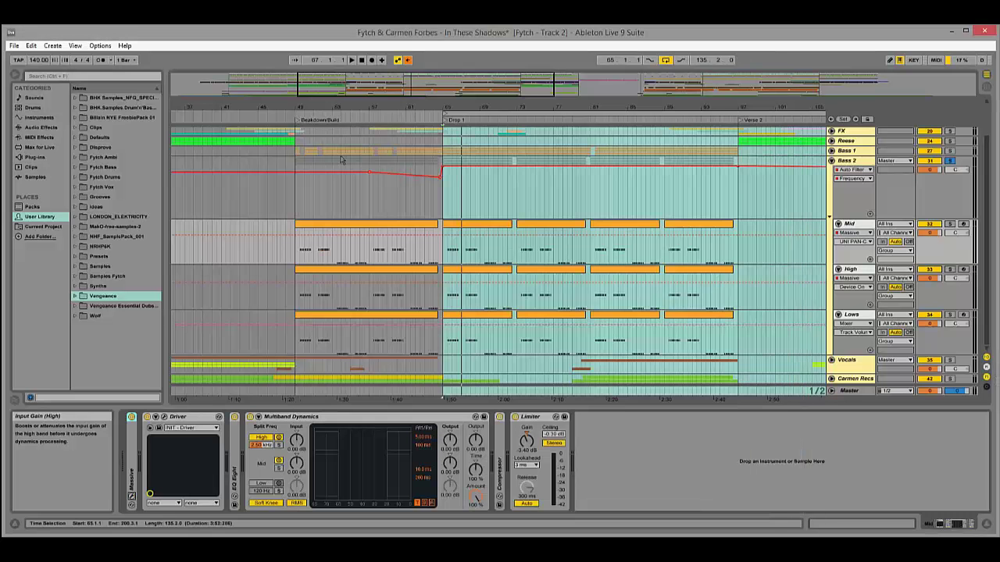
Open the Mid track's MIDI clip at Drop 1 and examine its repeated A0 notes up close.
{"action": "left_click_drag", "start_coordinate": [457, 109], "coordinate": [458, 130]}
{"action": "double_click", "coordinate": [457, 232]}
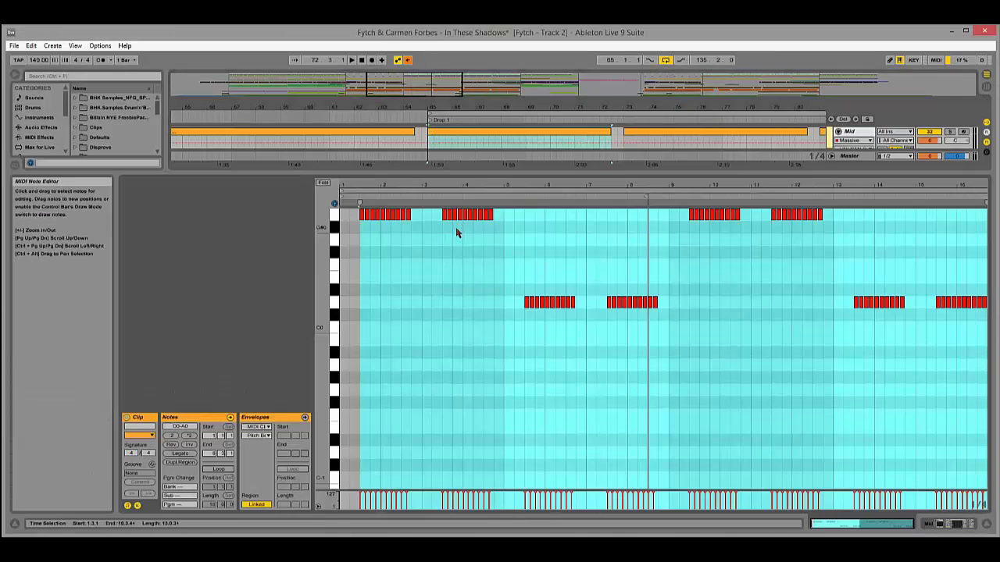
{"action": "left_click", "coordinate": [353, 239]}
{"action": "left_click_drag", "start_coordinate": [361, 185], "coordinate": [406, 213]}
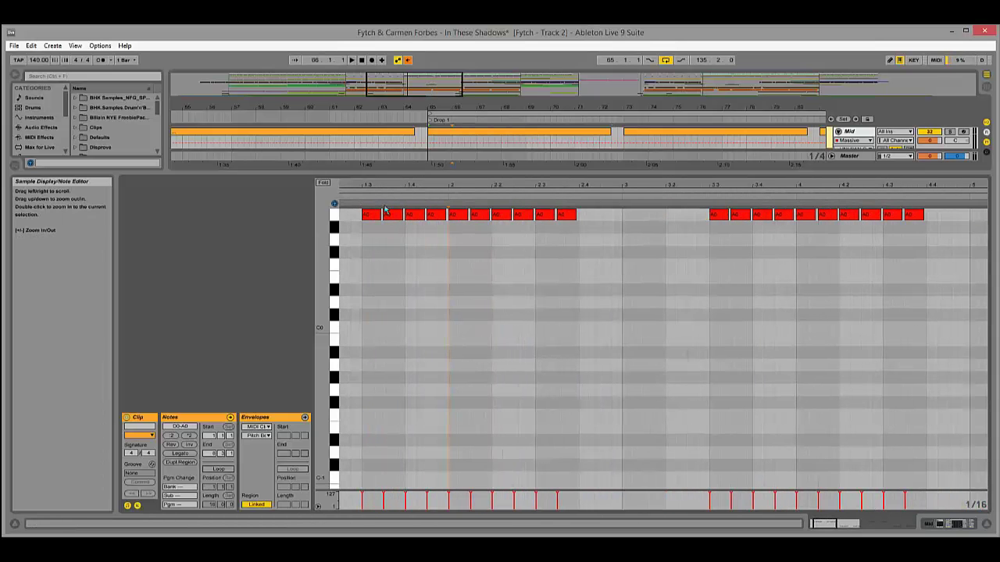
Return to the Mid track's devices, review Massive's Envelope 4 once more, close it and view the arrangement around Drop 1.
{"action": "double_click", "coordinate": [848, 133]}
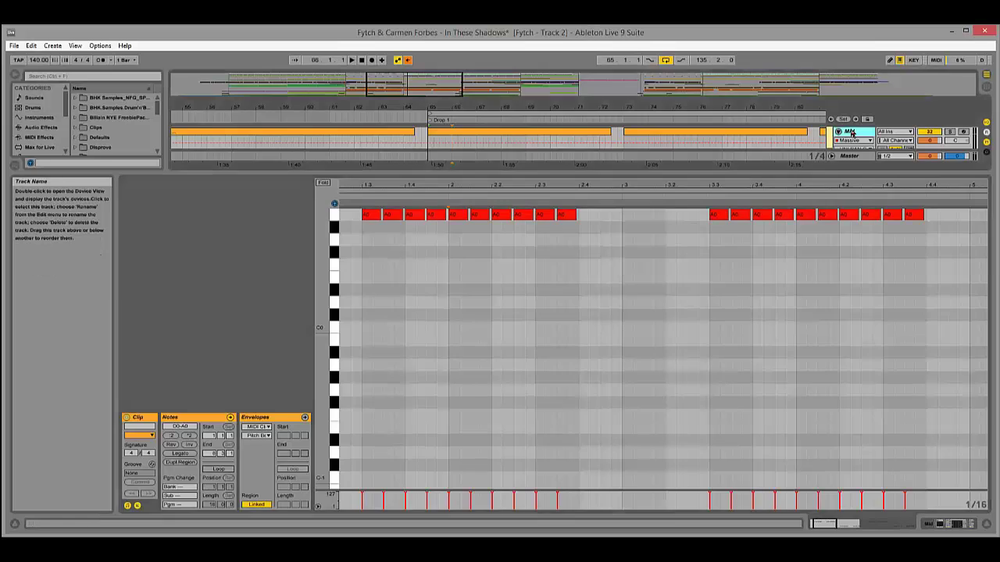
{"action": "left_click", "coordinate": [132, 497]}
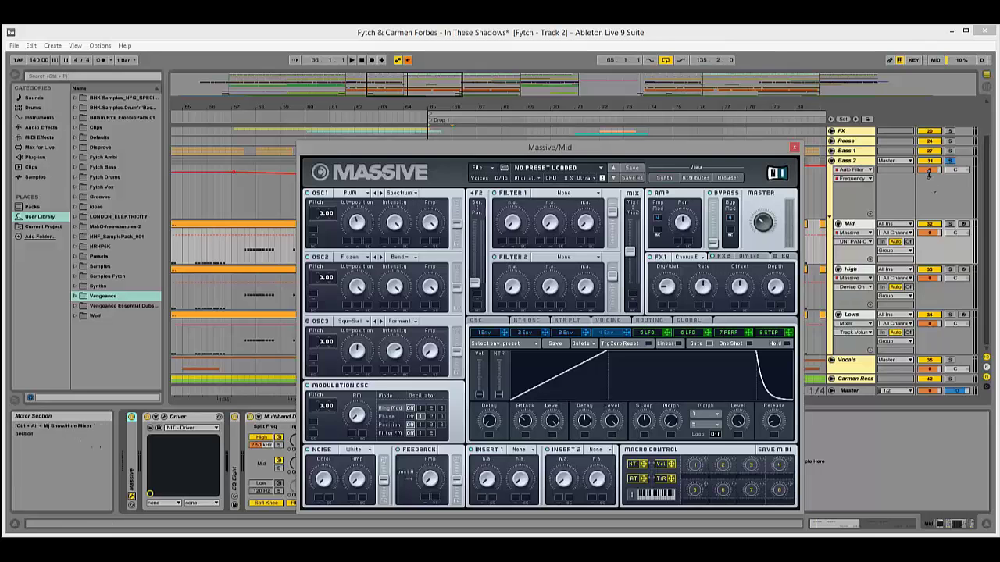
{"action": "left_click", "coordinate": [794, 147]}
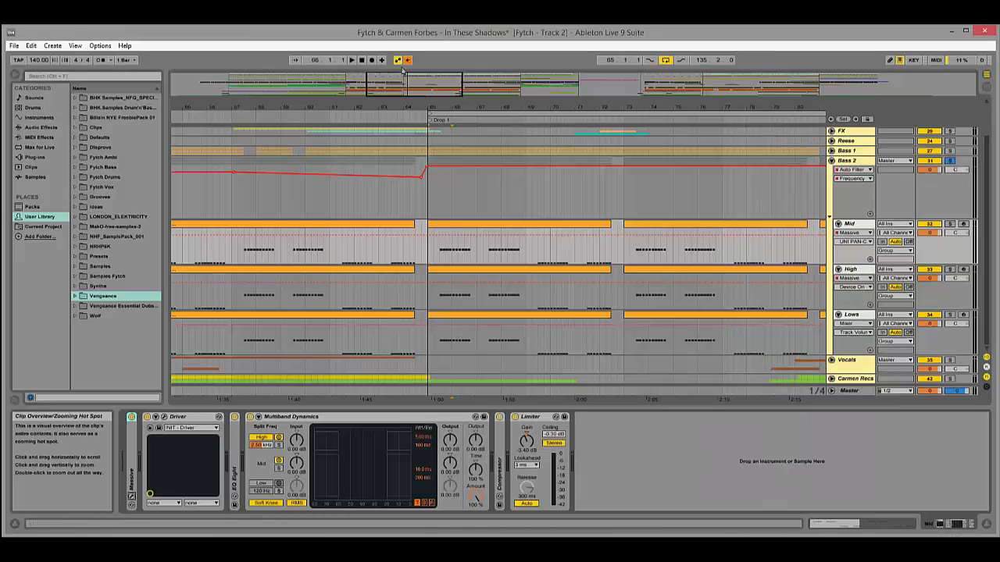
{"action": "left_click_drag", "start_coordinate": [460, 107], "coordinate": [455, 103]}
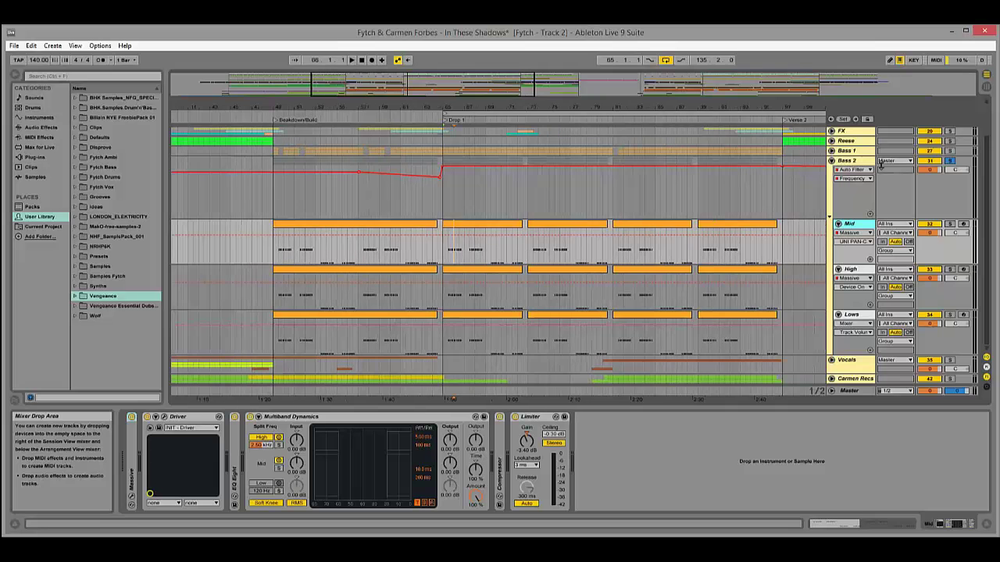
Check the device chains of Bass 2's Lows, High and Mid tracks, and fold the Bass 2 group.
{"action": "left_click", "coordinate": [863, 300]}
{"action": "left_click", "coordinate": [857, 313]}
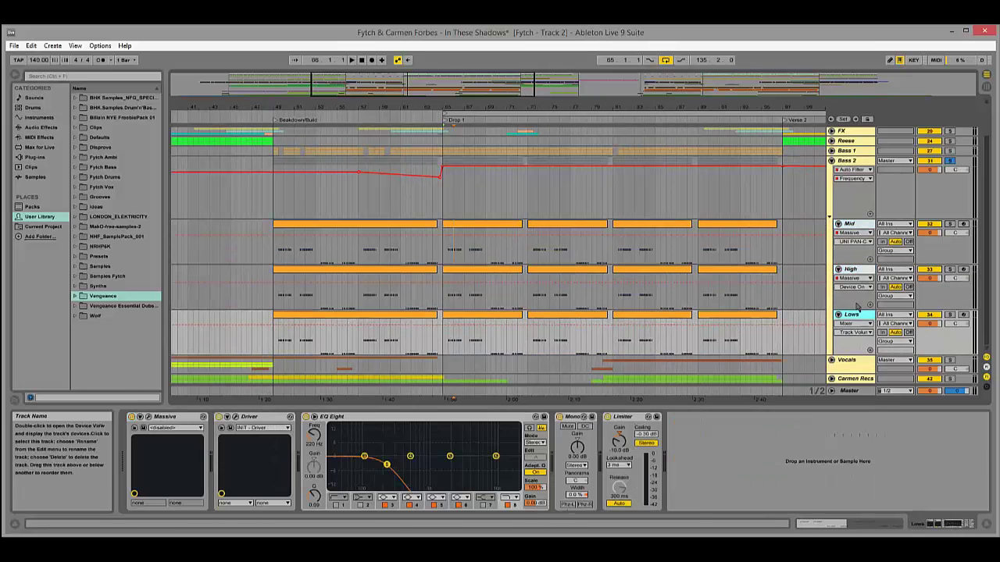
{"action": "left_click", "coordinate": [857, 273]}
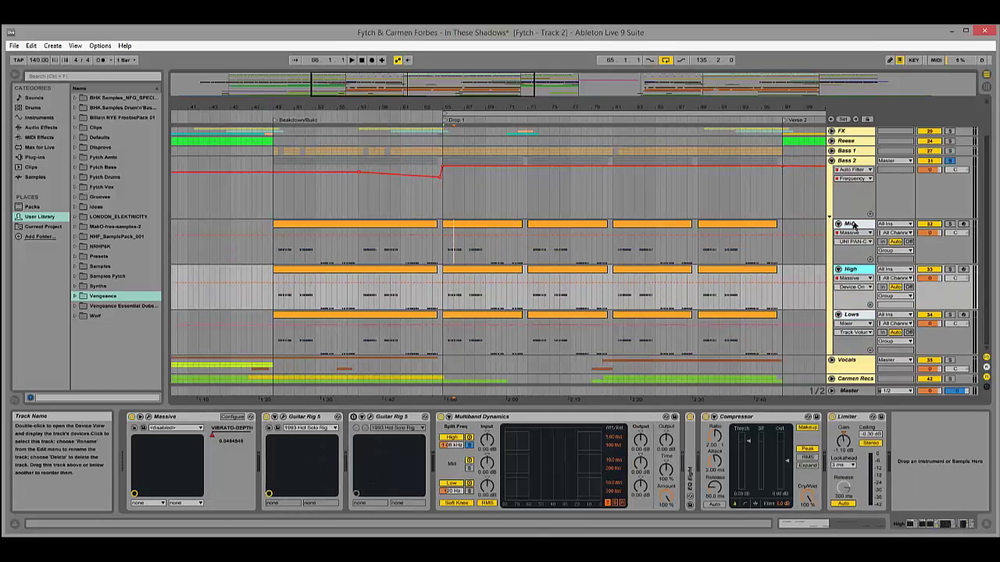
{"action": "left_click", "coordinate": [853, 224]}
{"action": "left_click", "coordinate": [832, 160]}
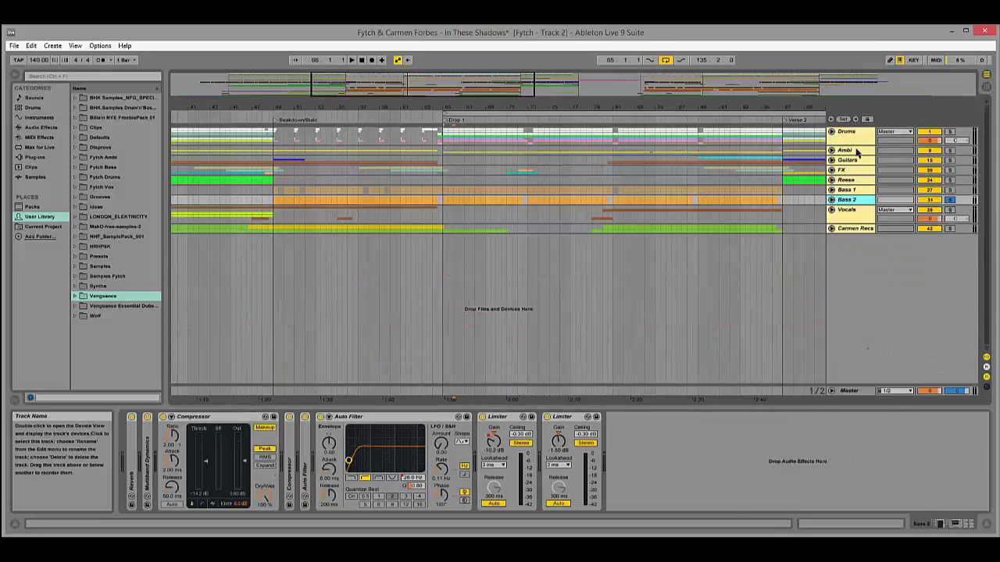
Solo Bass 1 together with Bass 2 and play both groups from Drop 1.
{"action": "left_click", "coordinate": [949, 190]}
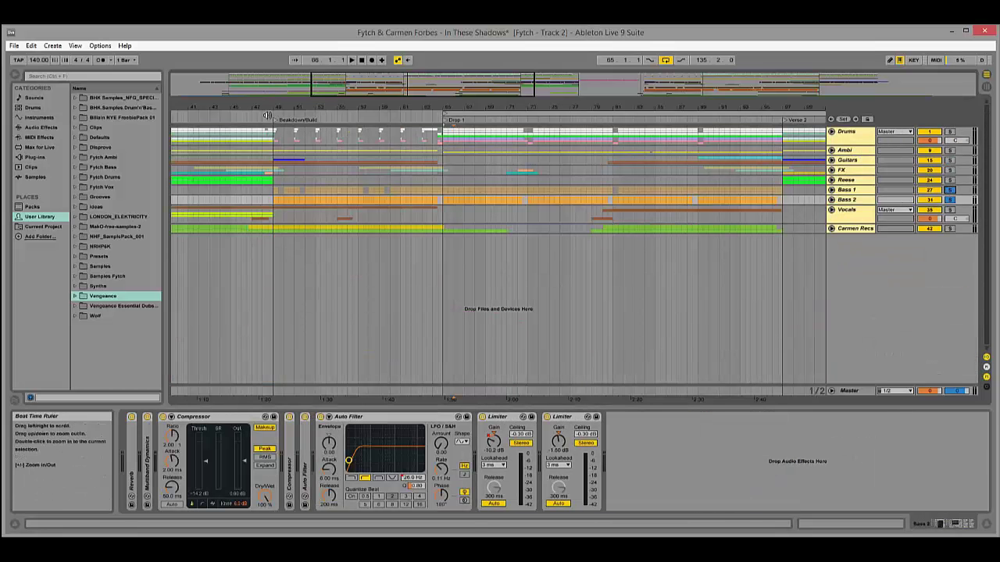
{"action": "left_click", "coordinate": [445, 117]}
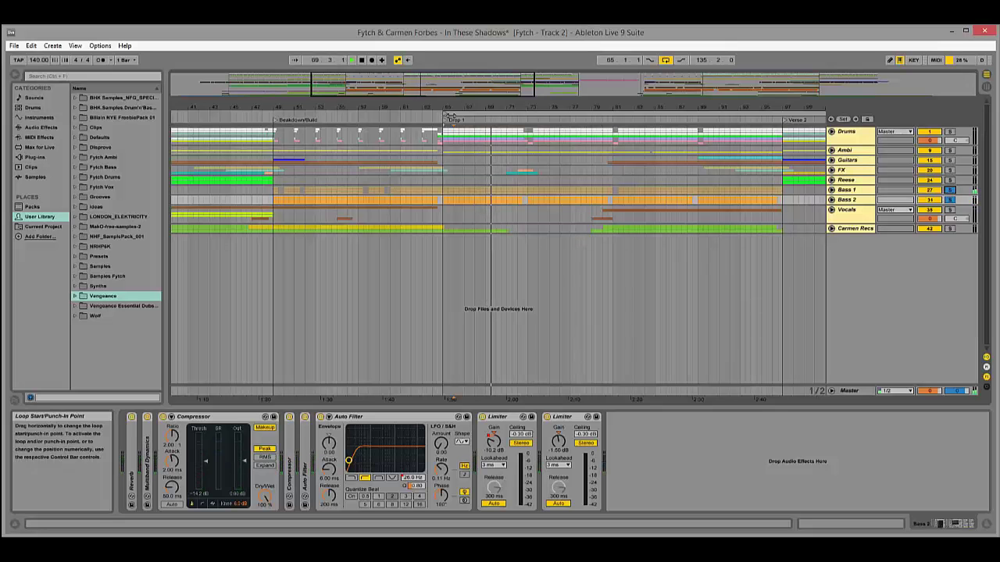
Unfold the Bass 1 and Bass 2 groups and set the arrangement start position to the Breakdown/Build marker.
{"action": "left_click", "coordinate": [831, 200]}
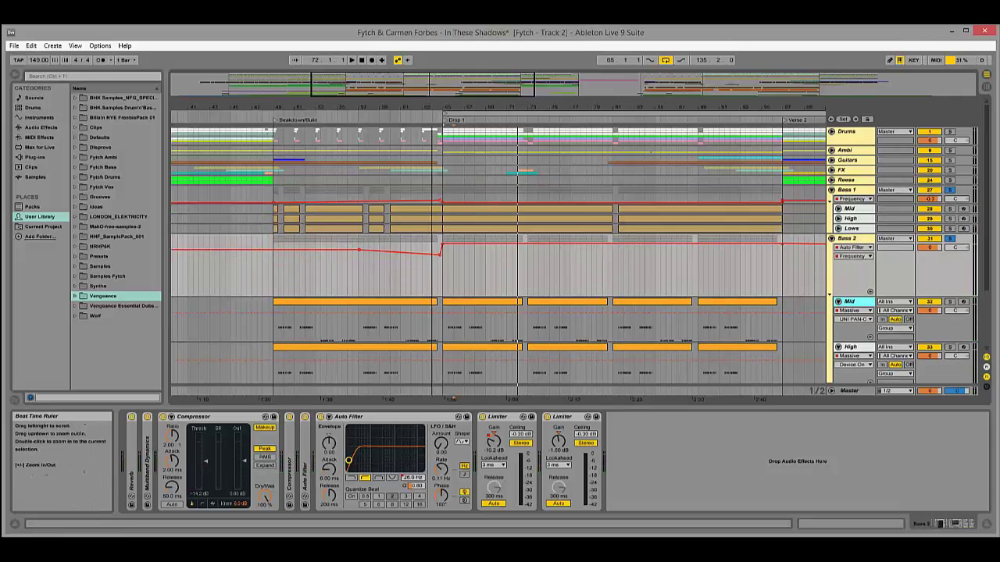
{"action": "left_click_drag", "start_coordinate": [428, 109], "coordinate": [428, 86]}
{"action": "left_click_drag", "start_coordinate": [360, 107], "coordinate": [450, 156]}
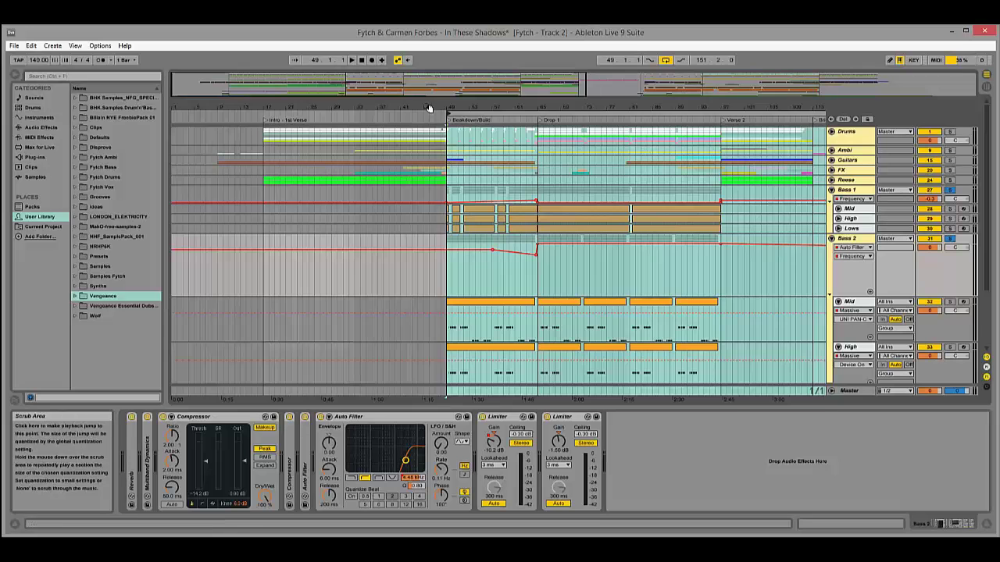
Unfold the Ambi group to view its tracks' clips from the intro through Drop 2.
{"action": "left_click_drag", "start_coordinate": [426, 107], "coordinate": [430, 82]}
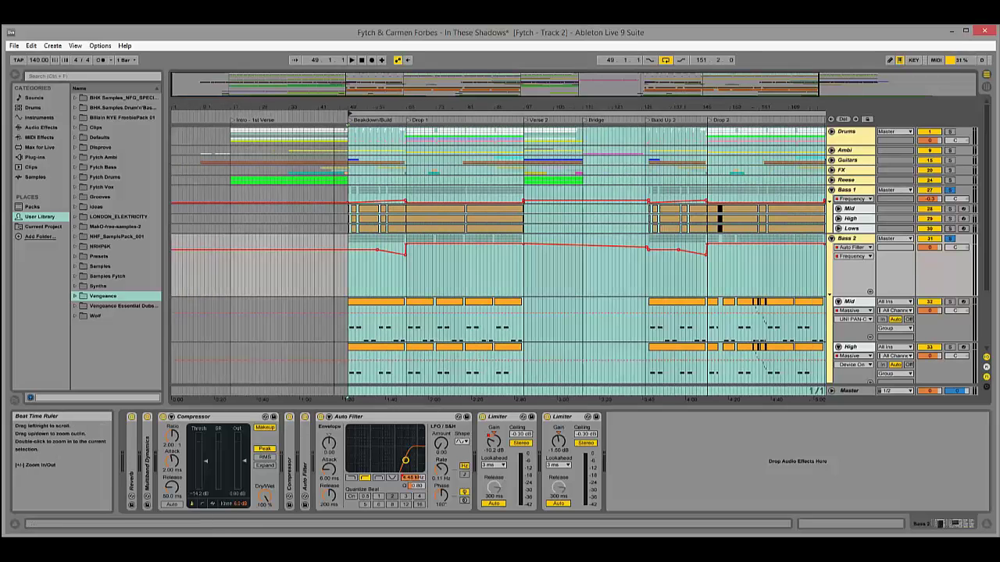
{"action": "left_click", "coordinate": [832, 150]}
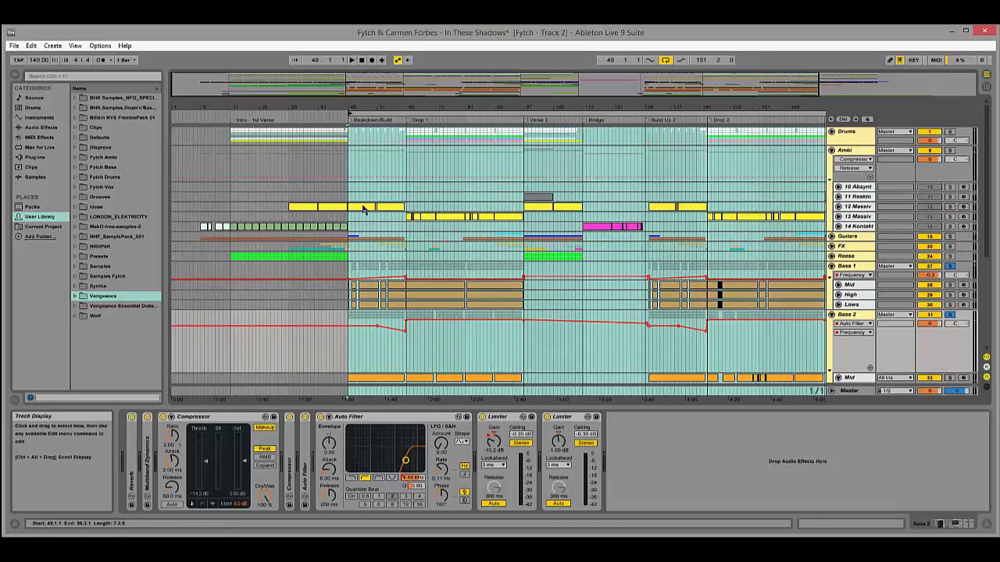
Check the clip contents of the 13 Massiv track, and fold the Ambi, Bass 1 and Bass 2 groups.
{"action": "left_click", "coordinate": [838, 216]}
{"action": "left_click", "coordinate": [838, 206]}
{"action": "left_click", "coordinate": [838, 206]}
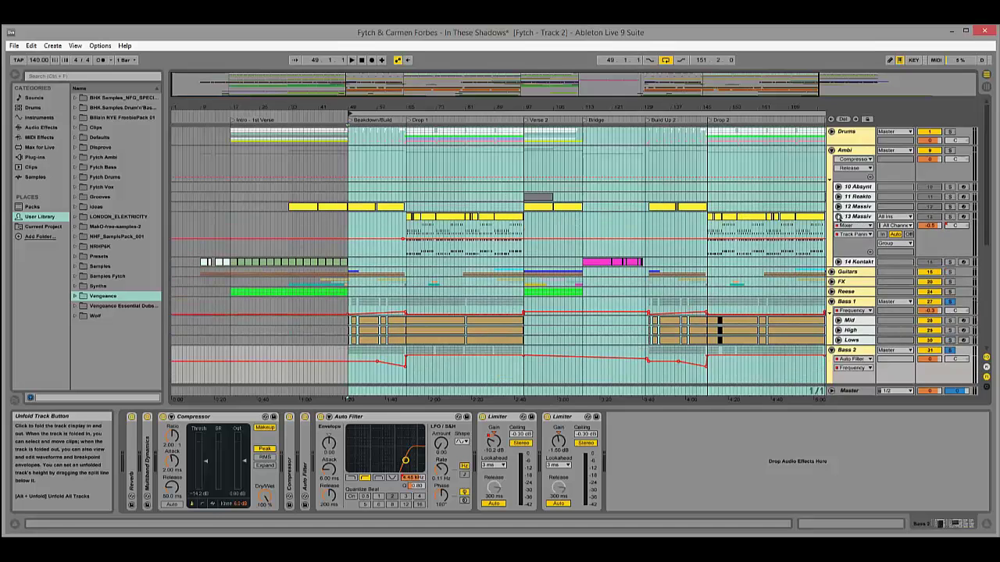
{"action": "left_click", "coordinate": [838, 217]}
{"action": "left_click", "coordinate": [831, 150]}
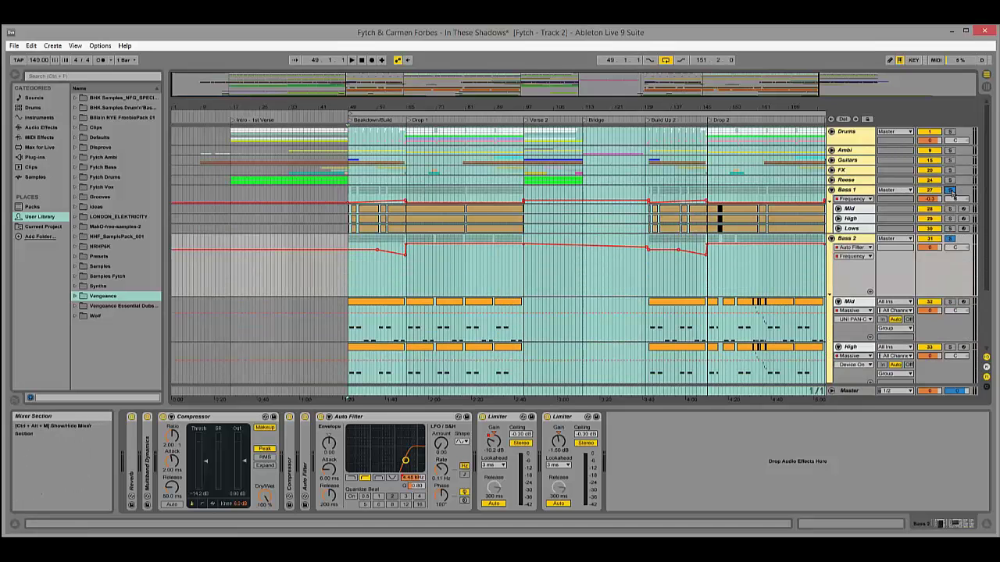
{"action": "left_click", "coordinate": [831, 190]}
{"action": "left_click", "coordinate": [832, 200]}
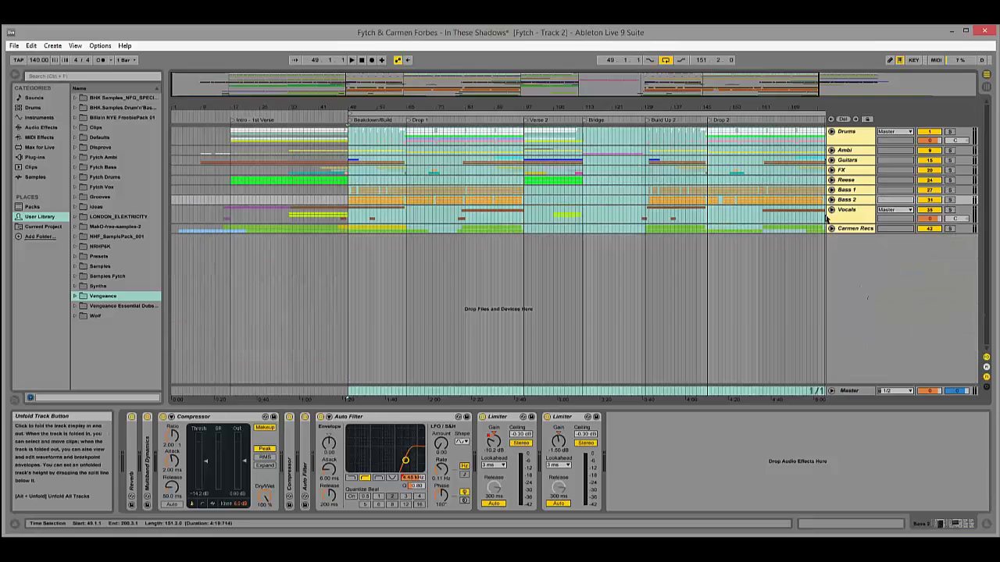
Unfold the Vocals group, move the loop start to bar 15 and play with Vocals soloed.
{"action": "left_click", "coordinate": [832, 210]}
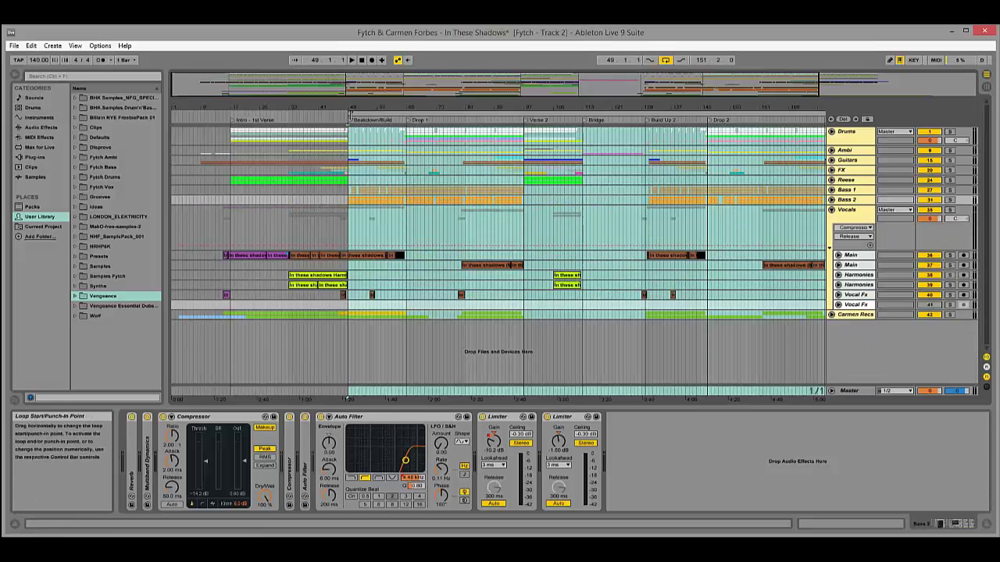
{"action": "mouse_move", "coordinate": [350, 114]}
{"action": "left_mouse_down"}
{"action": "mouse_move", "coordinate": [241, 117]}
{"action": "mouse_move", "coordinate": [221, 140]}
{"action": "mouse_move", "coordinate": [224, 115]}
{"action": "left_mouse_up"}
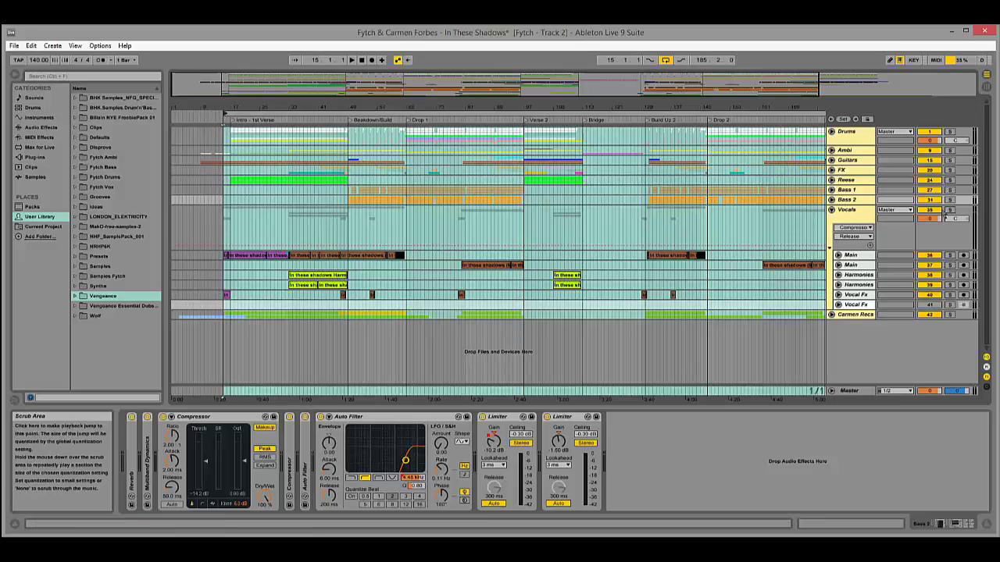
{"action": "key", "text": "space"}
{"action": "left_click", "coordinate": [949, 210]}
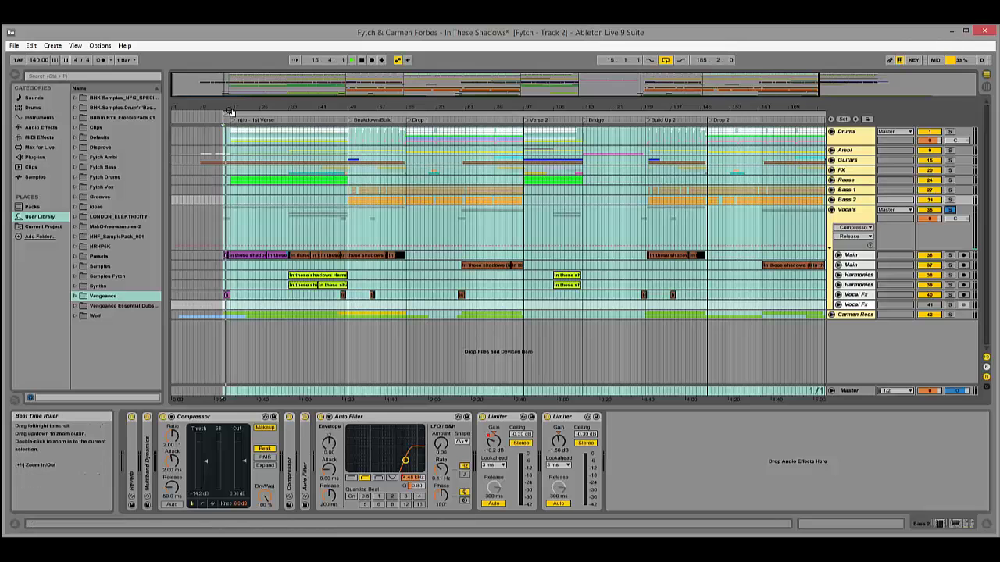
Move the loop start to bar 17, show the Vocals group's Compressor, and play Vocals and Drums soloed together.
{"action": "left_click_drag", "start_coordinate": [229, 111], "coordinate": [232, 115]}
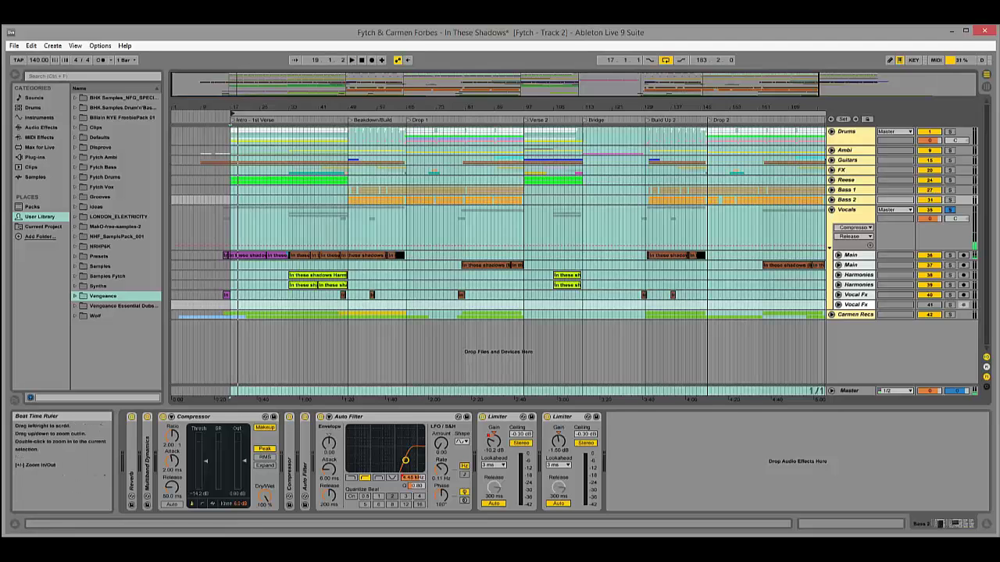
{"action": "left_click_drag", "start_coordinate": [281, 102], "coordinate": [282, 106]}
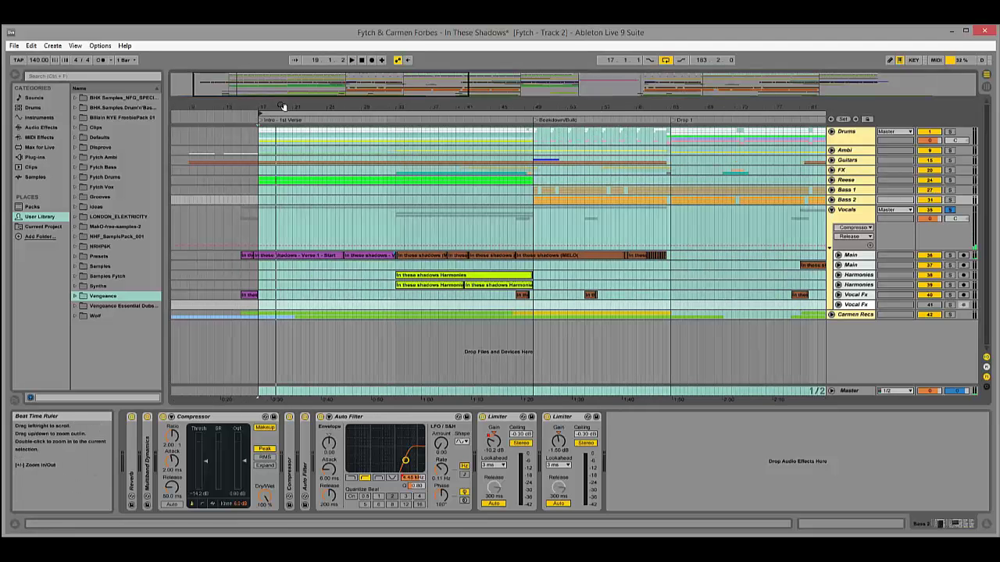
{"action": "left_click", "coordinate": [860, 221]}
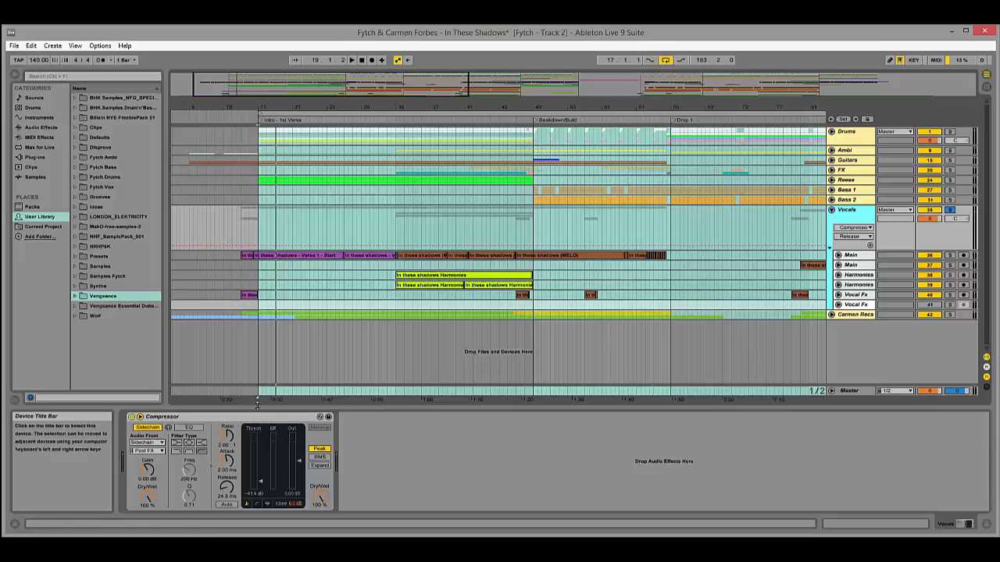
{"action": "left_click_drag", "start_coordinate": [246, 107], "coordinate": [279, 107]}
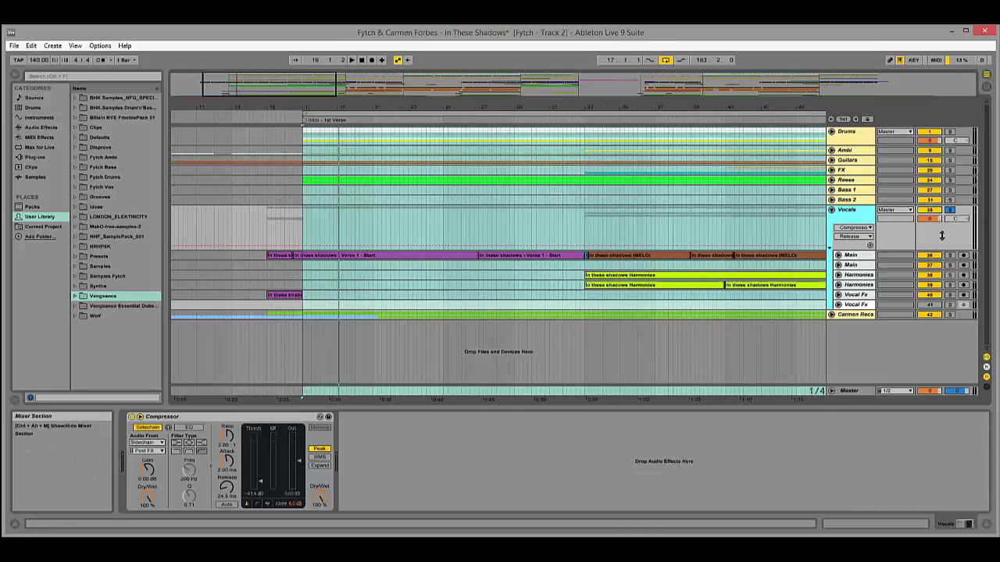
{"action": "left_click", "coordinate": [949, 133]}
{"action": "key", "text": "space"}
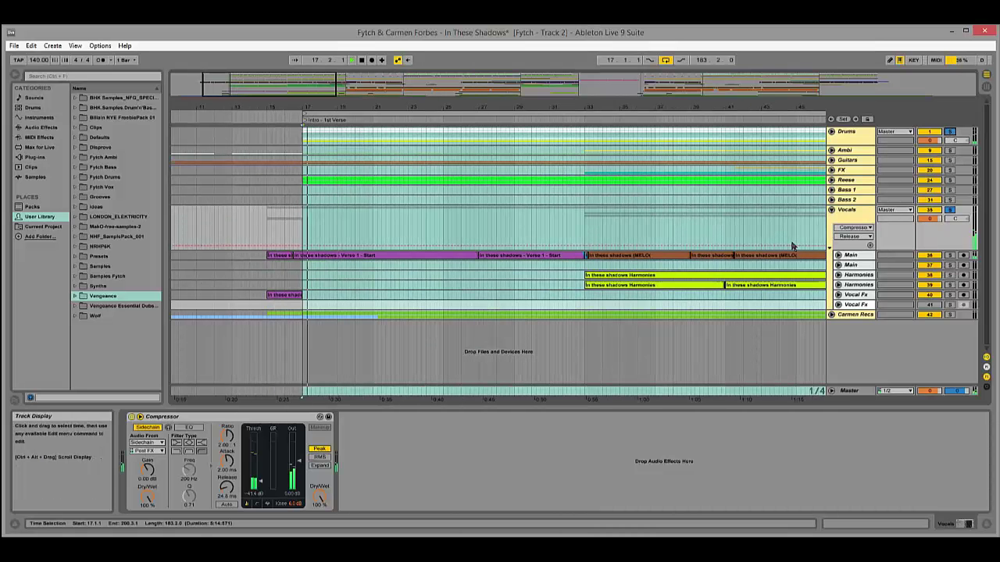
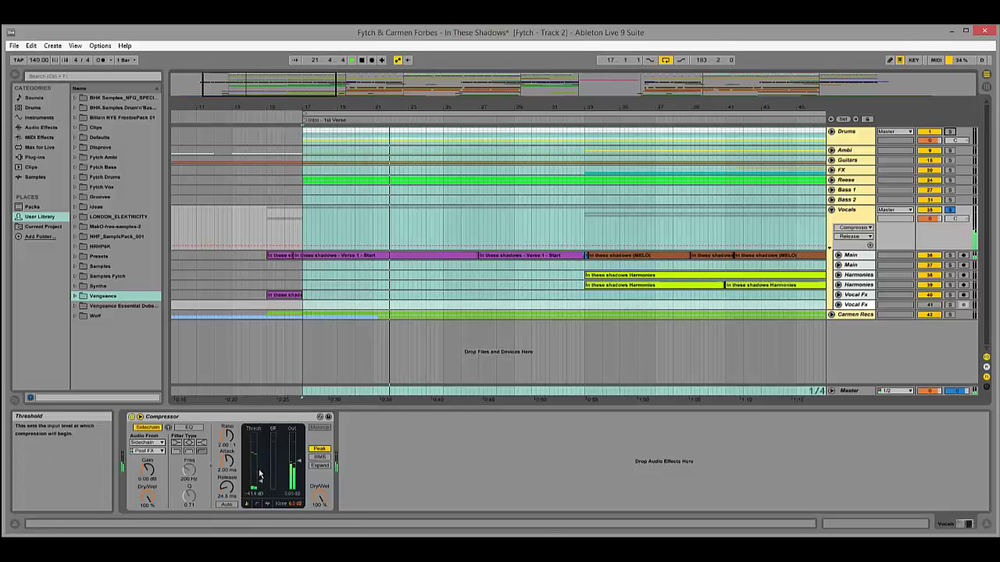
Unfold the first Main vocal track, show its device chain, and collapse its Compressor and Reverb.
{"action": "left_click", "coordinate": [838, 256]}
{"action": "left_click", "coordinate": [859, 241]}
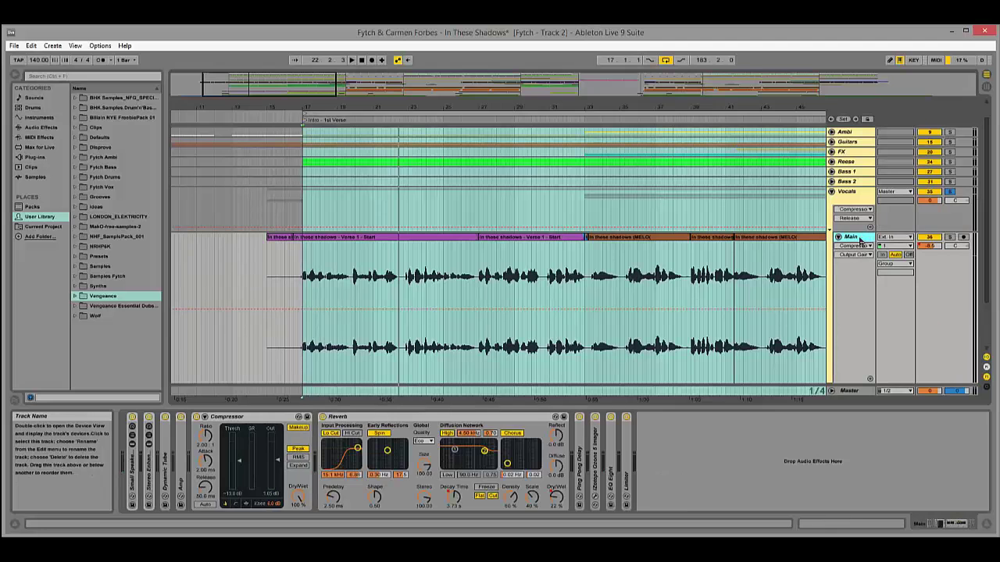
{"action": "left_click", "coordinate": [274, 449]}
{"action": "key", "text": "Delete"}
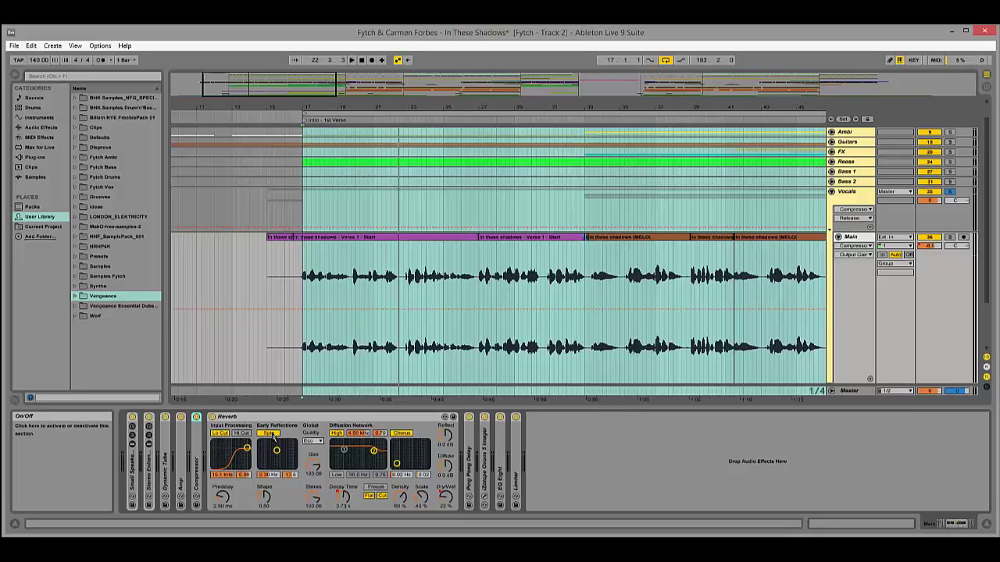
{"action": "double_click", "coordinate": [269, 416]}
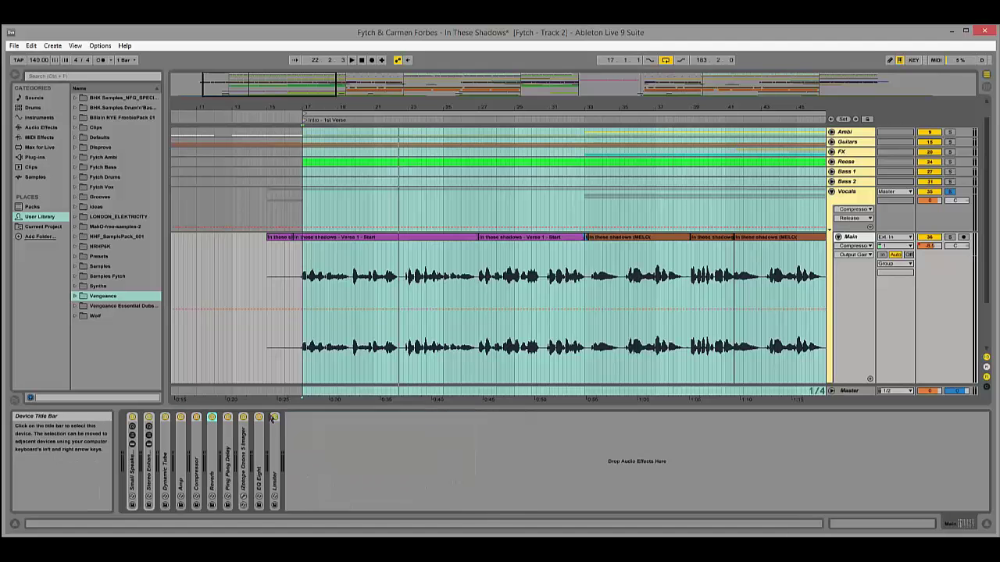
Expand the Small Speaker Master rack at the start of the Main vocal's device chain.
{"action": "double_click", "coordinate": [132, 484]}
{"action": "double_click", "coordinate": [188, 417]}
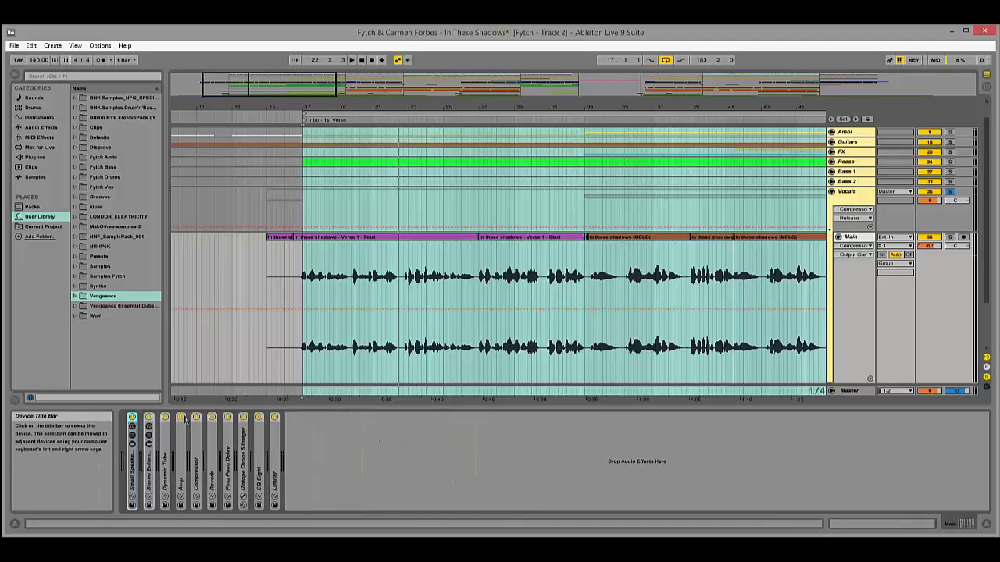
{"action": "double_click", "coordinate": [150, 483]}
{"action": "double_click", "coordinate": [150, 483]}
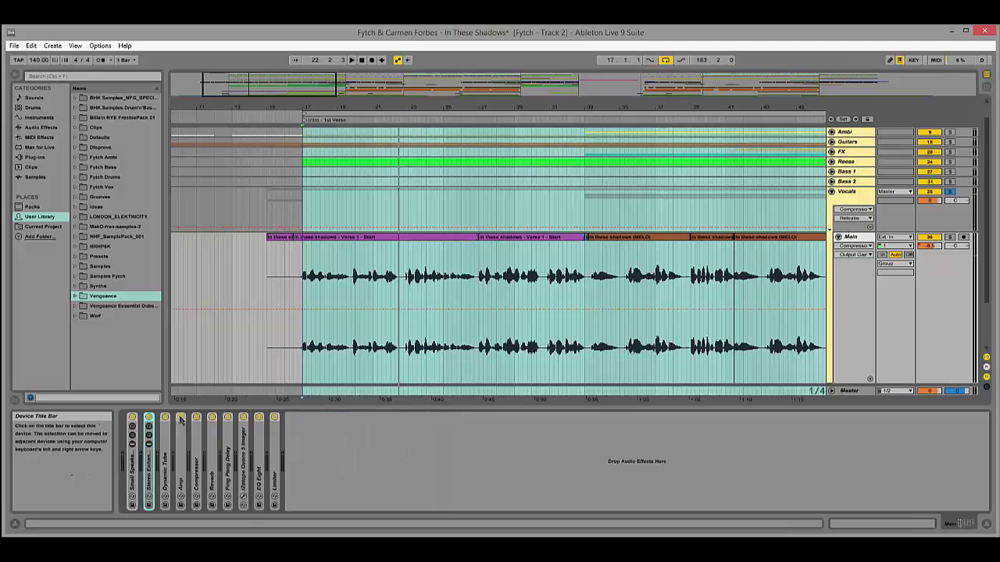
{"action": "double_click", "coordinate": [132, 484]}
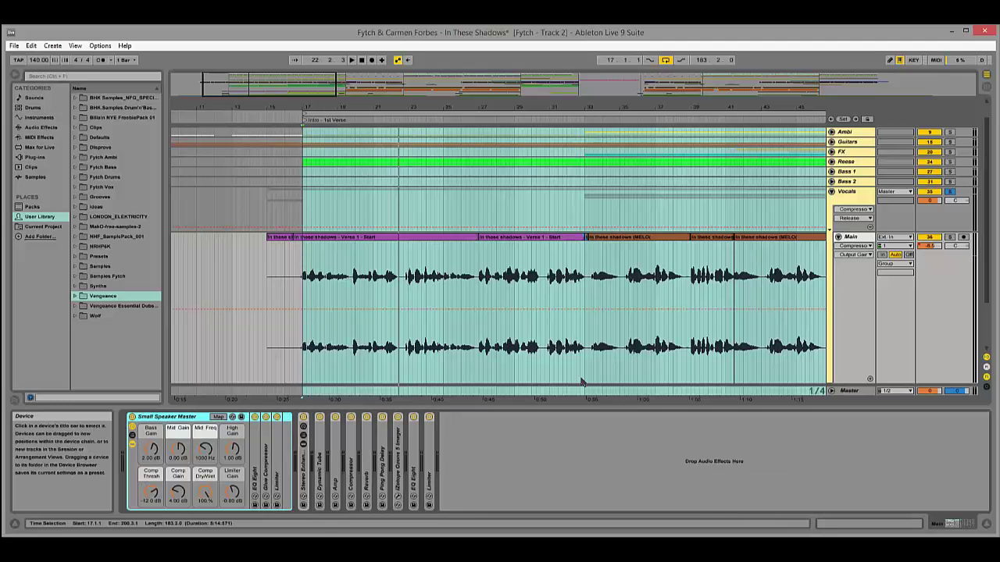
Solo the first Main vocal track, deactivate every device in its chain from Small Speaker Master to Limiter, and play it dry.
{"action": "left_click", "coordinate": [952, 244]}
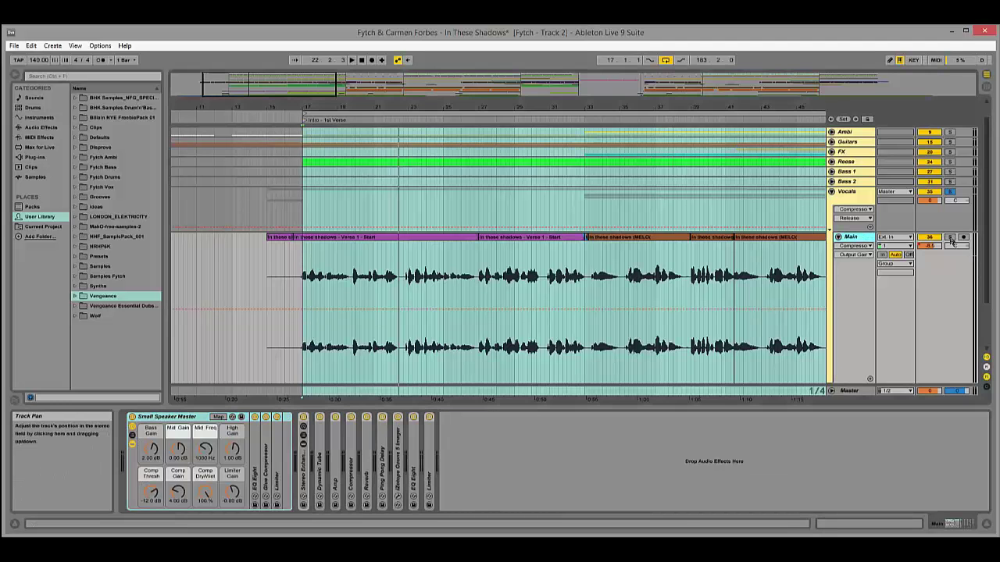
{"action": "left_click", "coordinate": [294, 421]}
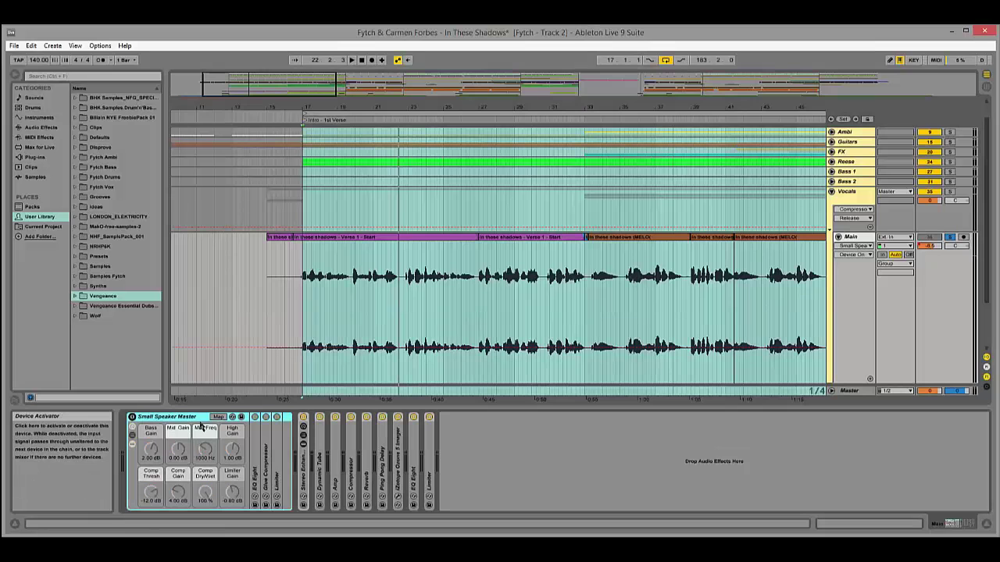
{"action": "left_click", "coordinate": [303, 418]}
{"action": "left_click", "coordinate": [319, 417]}
{"action": "left_click", "coordinate": [335, 417]}
{"action": "left_click", "coordinate": [351, 417]}
{"action": "left_click", "coordinate": [366, 417]}
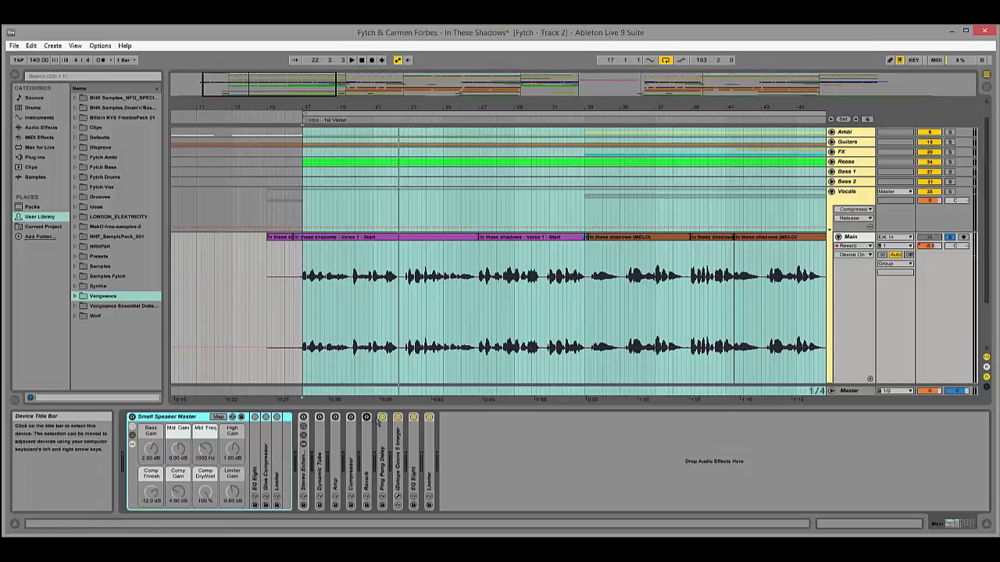
{"action": "left_click", "coordinate": [382, 417]}
{"action": "left_click", "coordinate": [398, 417]}
{"action": "left_click", "coordinate": [413, 417]}
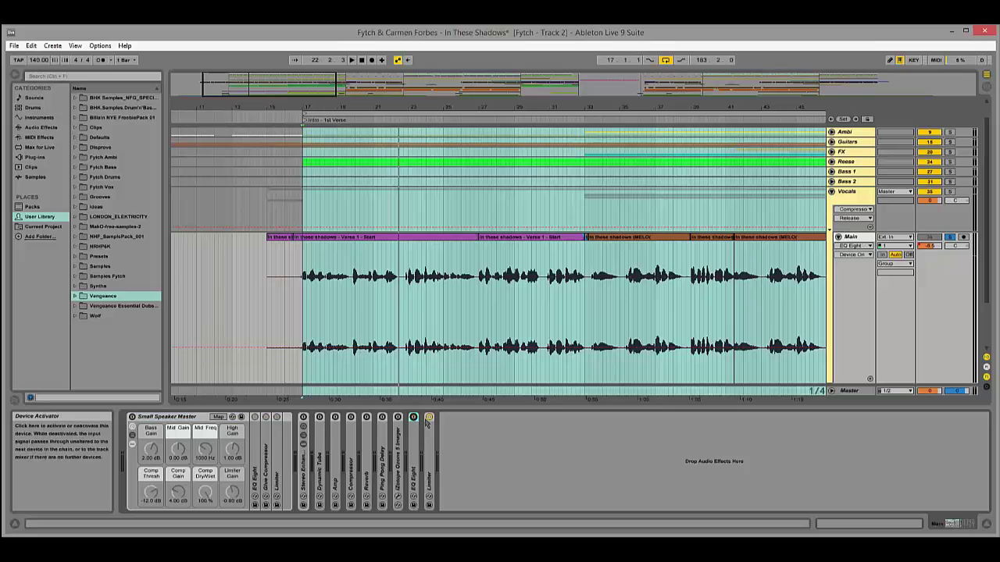
{"action": "left_click", "coordinate": [429, 418]}
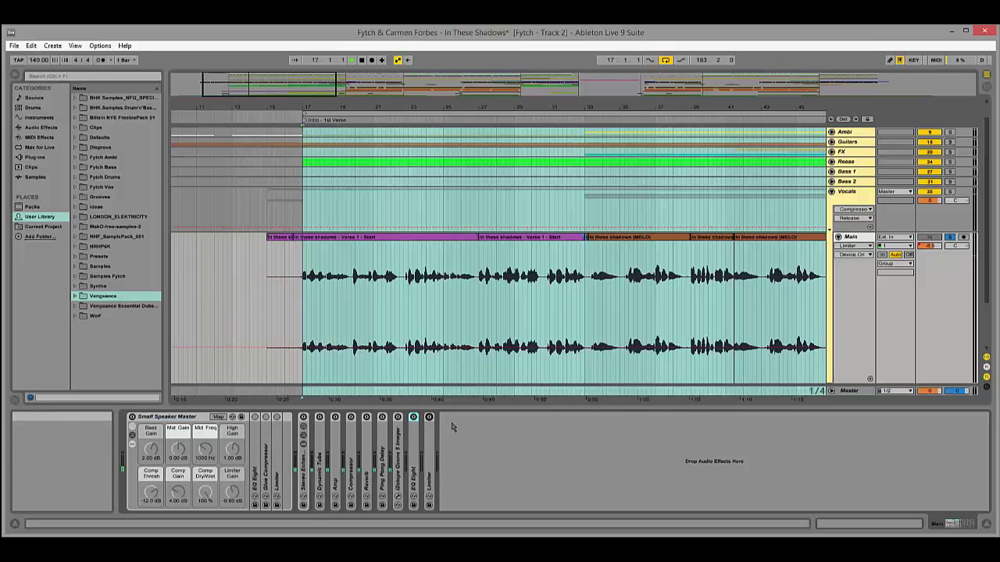
{"action": "key", "text": "space"}
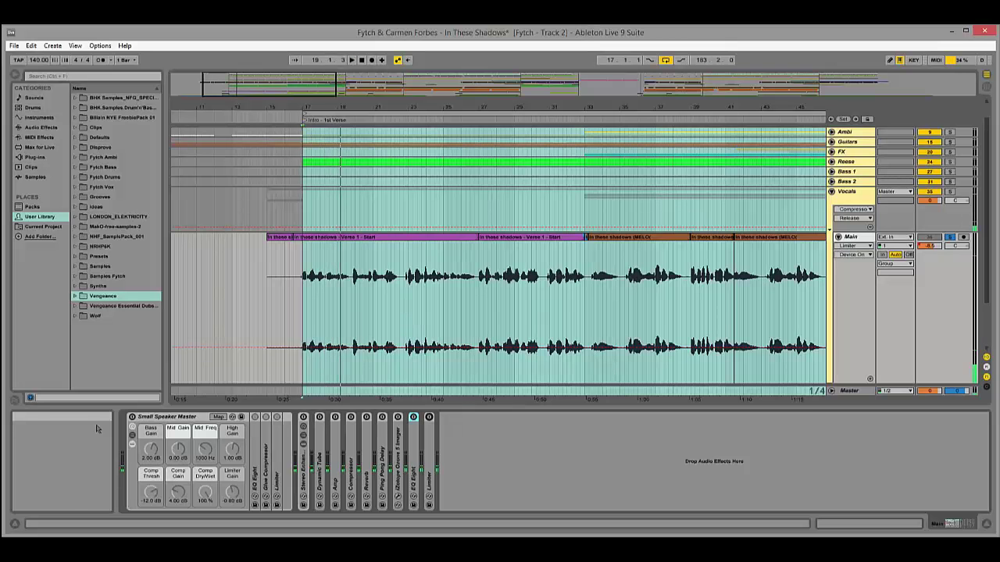
Reactivate all of the Main vocal track's devices, from Small Speaker Master through to the final Limiter.
{"action": "left_click", "coordinate": [132, 416]}
{"action": "left_click", "coordinate": [303, 417]}
{"action": "left_click", "coordinate": [319, 417]}
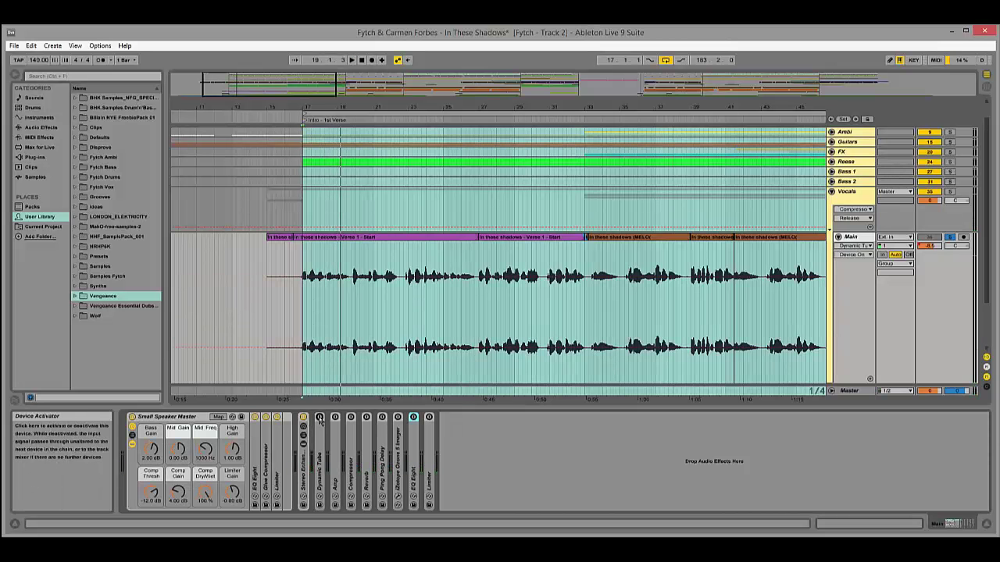
{"action": "left_click", "coordinate": [335, 416]}
{"action": "left_click", "coordinate": [350, 417]}
{"action": "left_click", "coordinate": [397, 416]}
{"action": "left_click", "coordinate": [413, 417]}
{"action": "left_click", "coordinate": [429, 416]}
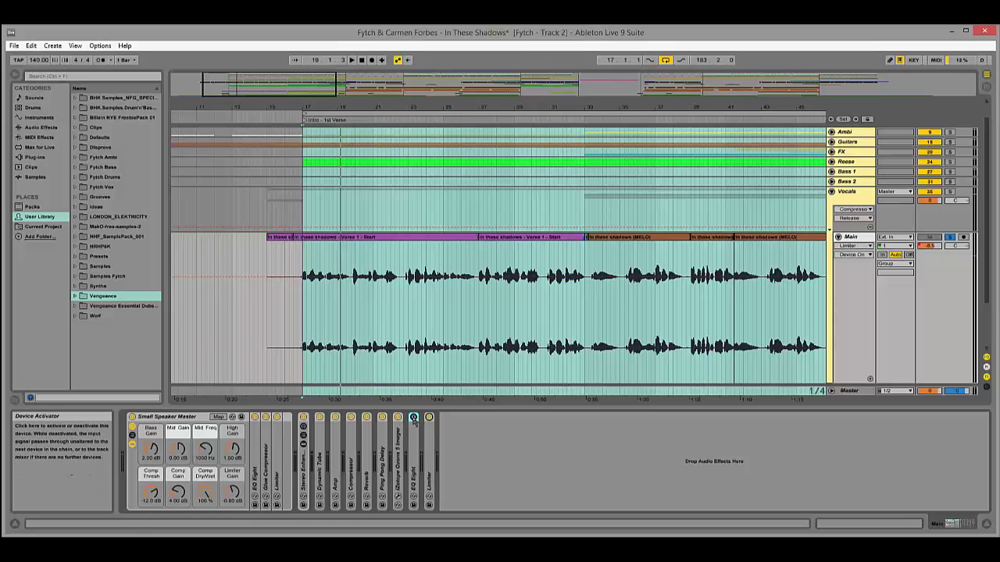
Fold the first Main vocal track and play it soloed from bar 17 with its effects active.
{"action": "left_click", "coordinate": [456, 408]}
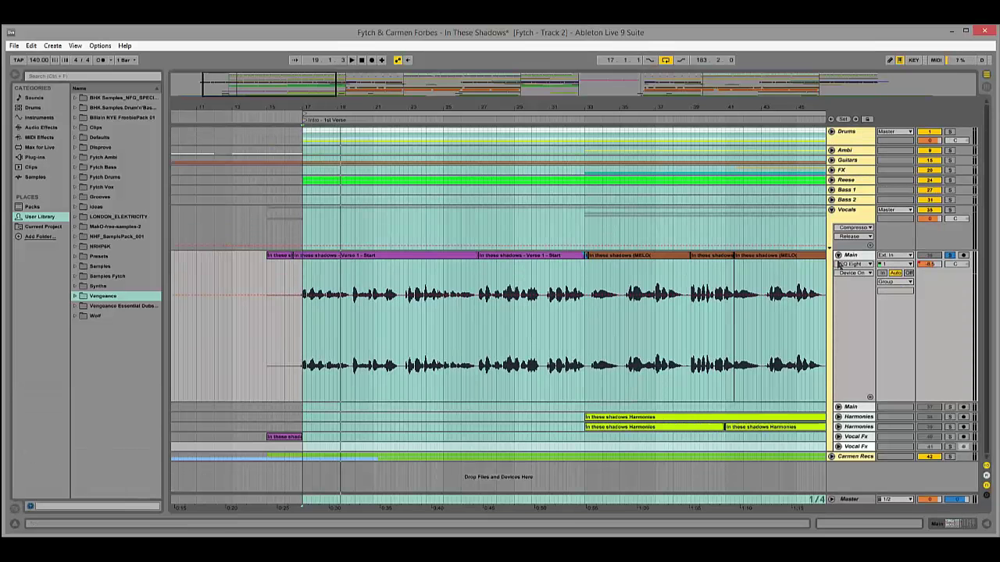
{"action": "left_click", "coordinate": [838, 255]}
{"action": "key", "text": "ctrl+alt+l"}
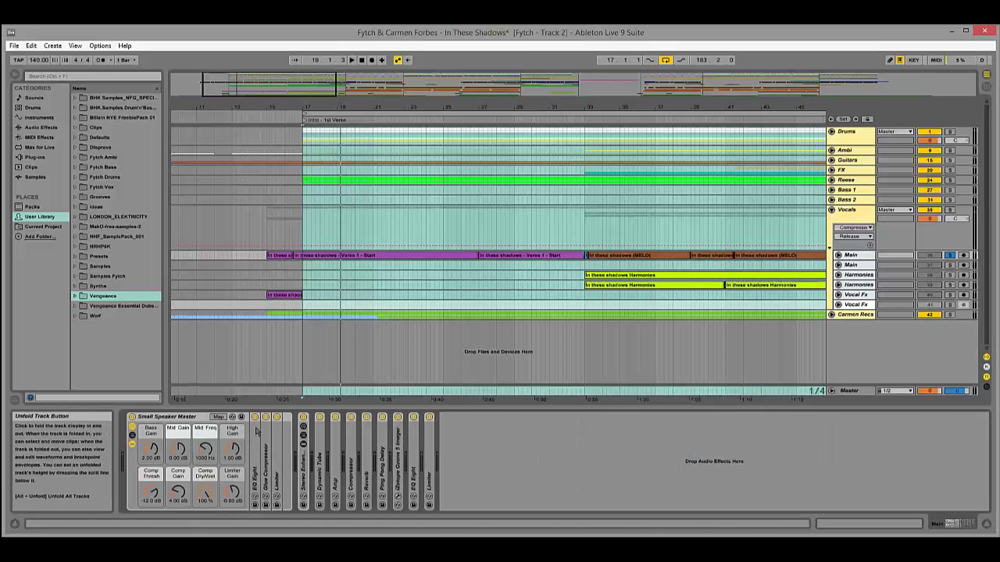
{"action": "left_click", "coordinate": [851, 256]}
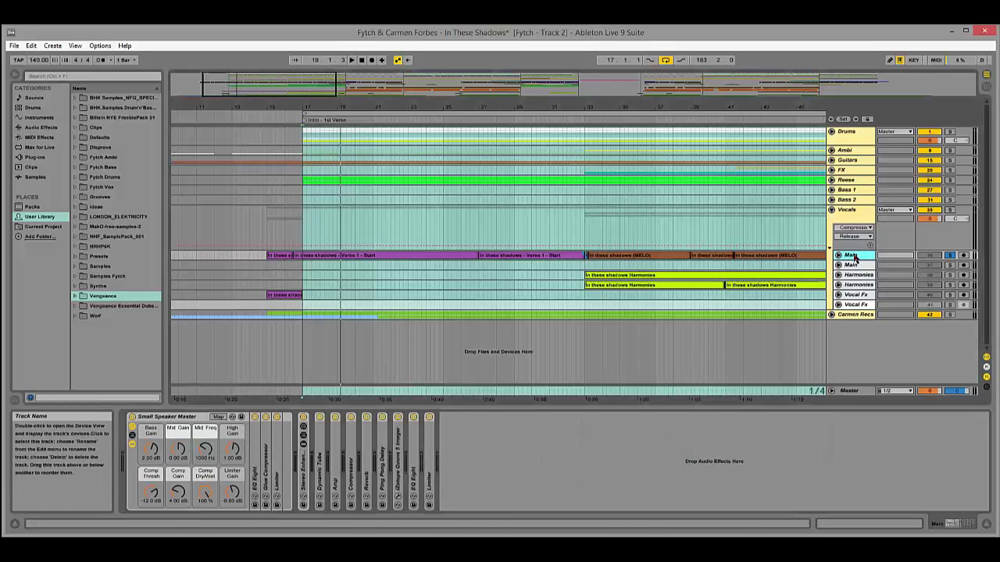
{"action": "left_click", "coordinate": [950, 256]}
{"action": "key", "text": "space"}
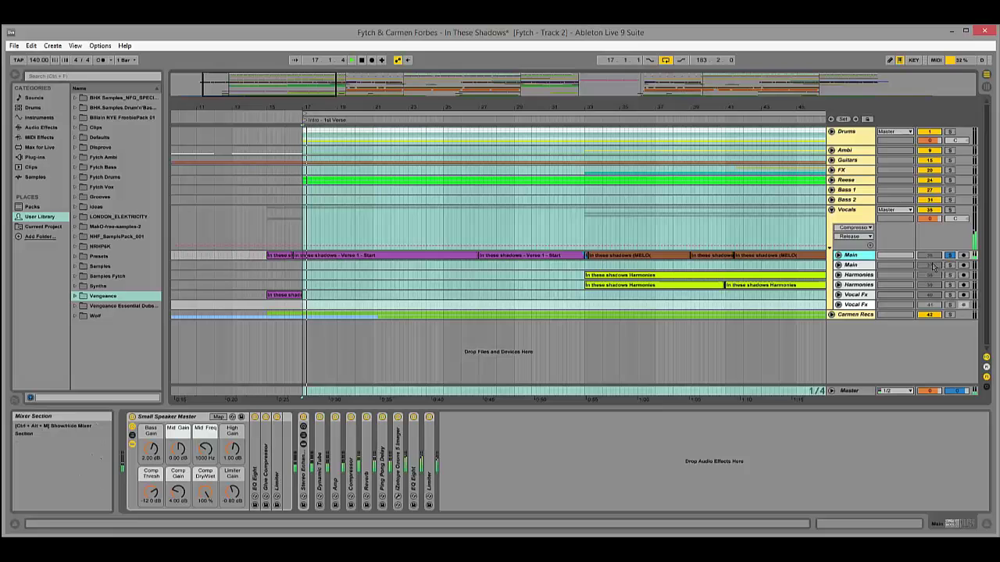
{"action": "key", "text": "space"}
Hide the device view with the Main vocal track folded, and play the full mix from bar 17 without any solos.
{"action": "left_click", "coordinate": [838, 256]}
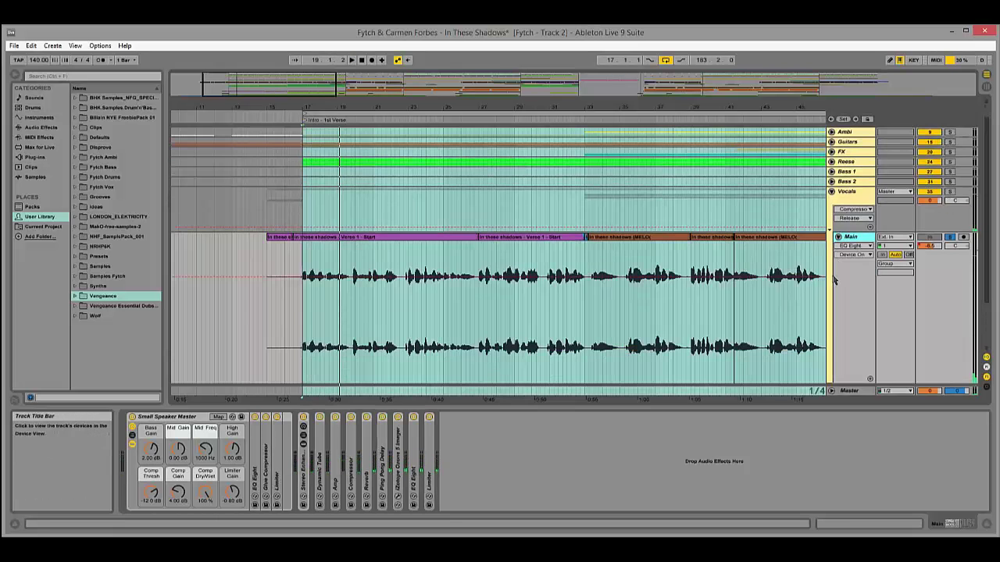
{"action": "double_click", "coordinate": [840, 406]}
{"action": "left_click", "coordinate": [838, 257]}
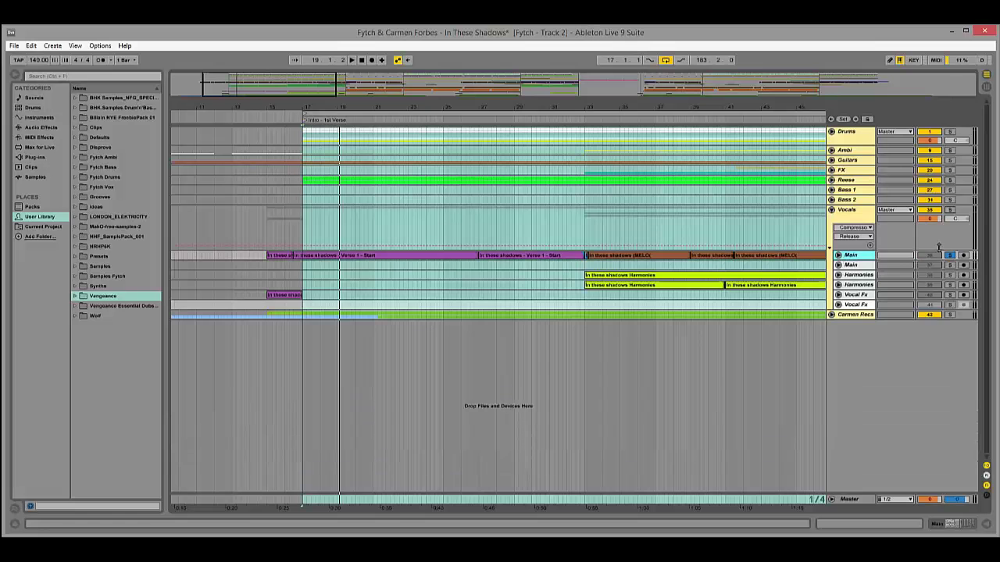
{"action": "key", "text": "space"}
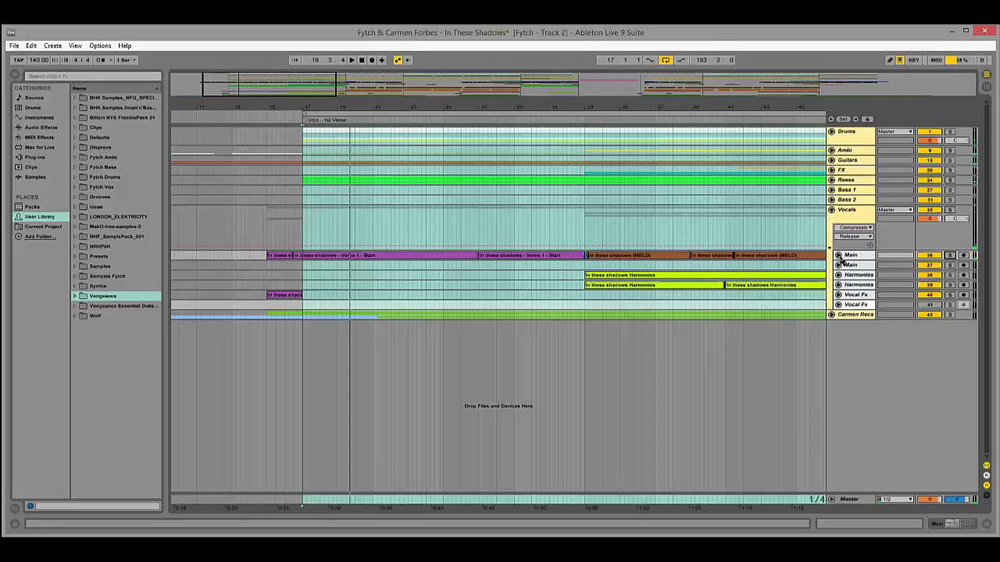
Solo both Harmonies tracks in the Vocals group and play them from bar 33.
{"action": "left_click_drag", "start_coordinate": [383, 98], "coordinate": [506, 144]}
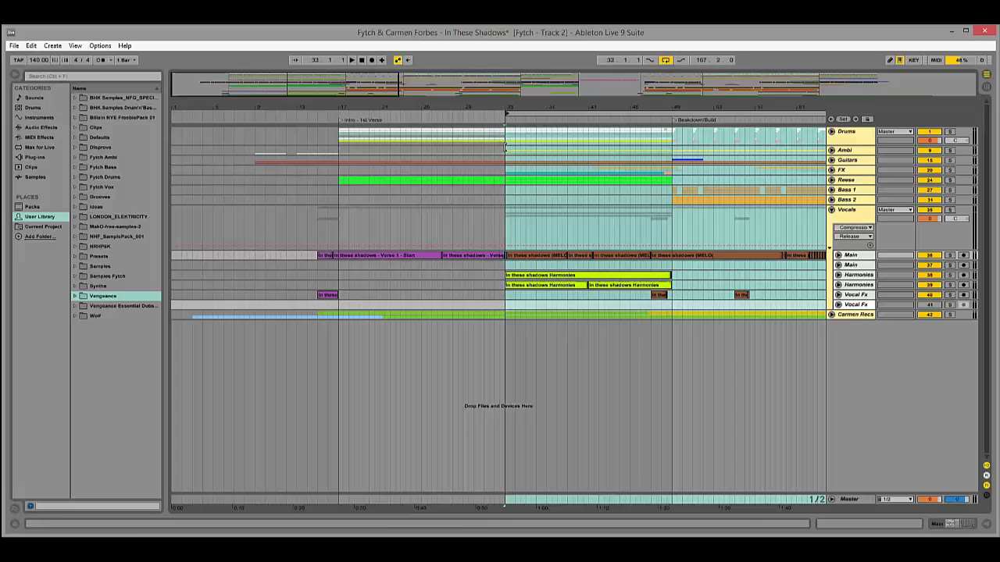
{"action": "left_click", "coordinate": [860, 277]}
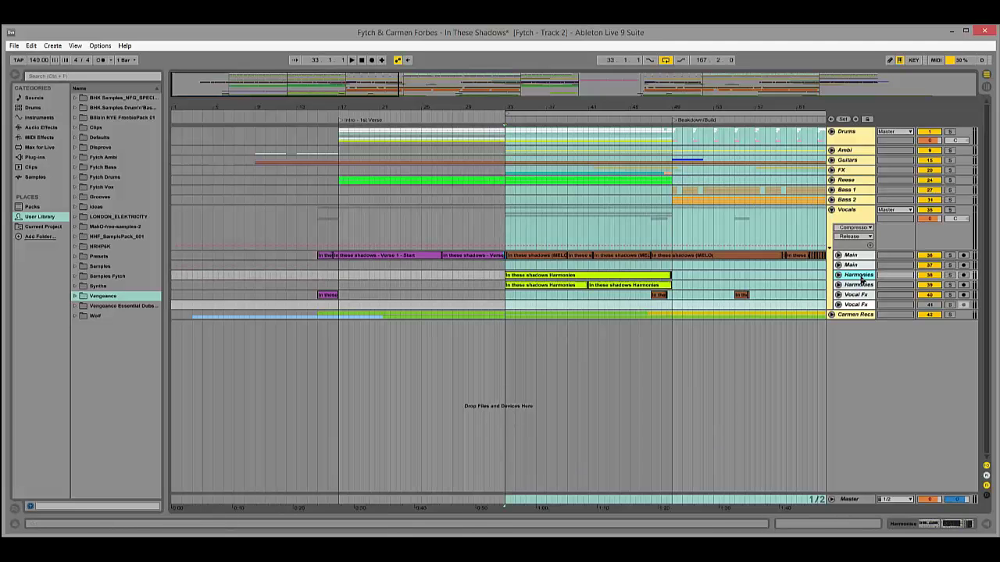
{"action": "left_click", "coordinate": [951, 276]}
{"action": "key", "text": "space"}
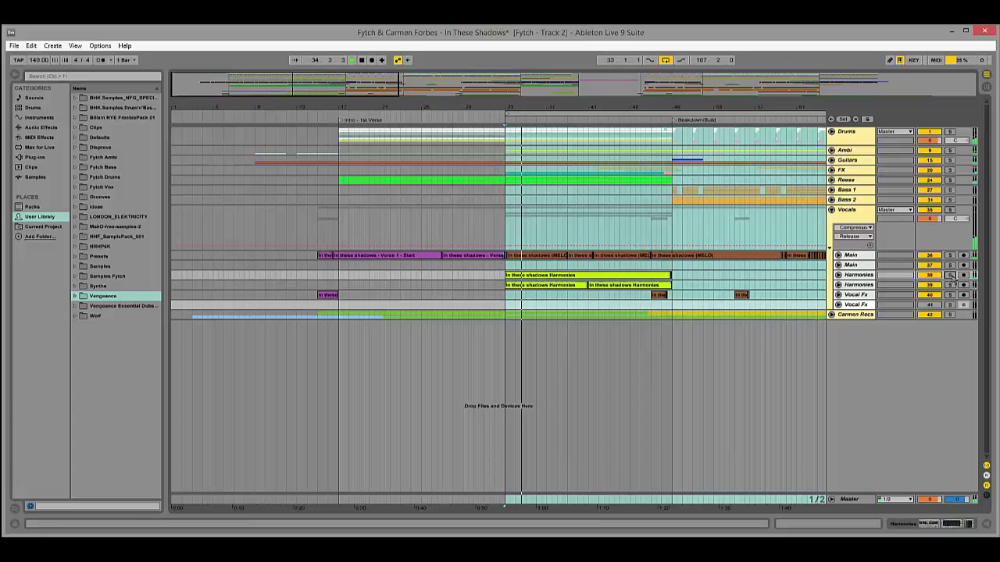
{"action": "left_click", "coordinate": [950, 277]}
{"action": "key", "text": "space"}
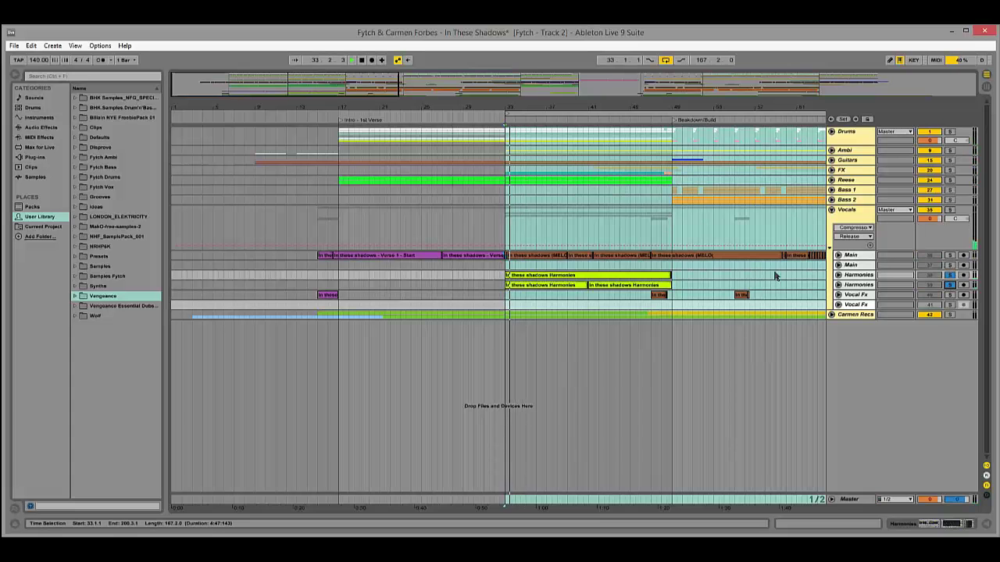
Examine the first Harmonies track's Reverb, EQ Eight and Compressor, and compare both Harmonies tracks' panning in the Session mixer.
{"action": "left_click", "coordinate": [854, 278]}
{"action": "double_click", "coordinate": [854, 280]}
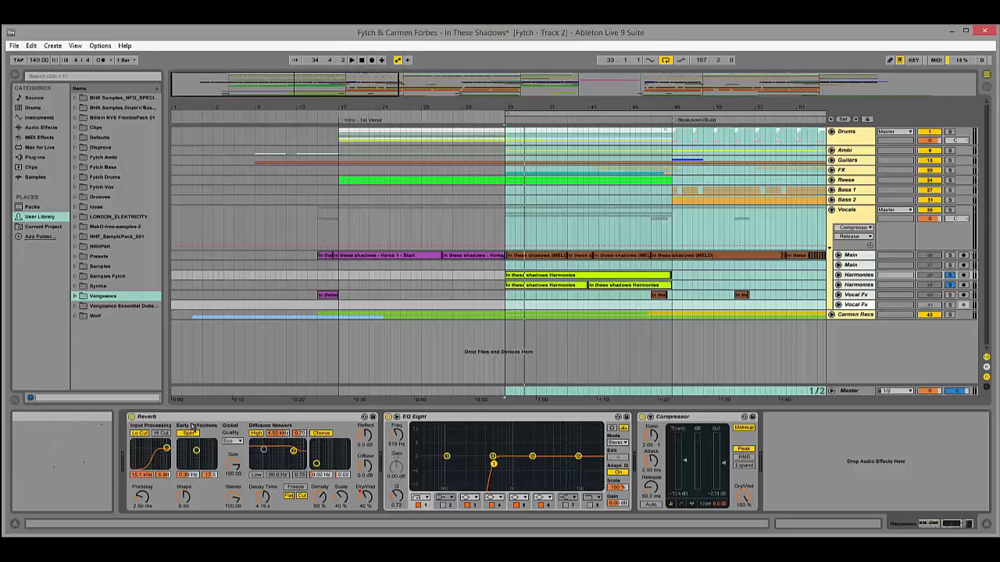
{"action": "left_click", "coordinate": [250, 417]}
{"action": "left_click", "coordinate": [671, 418]}
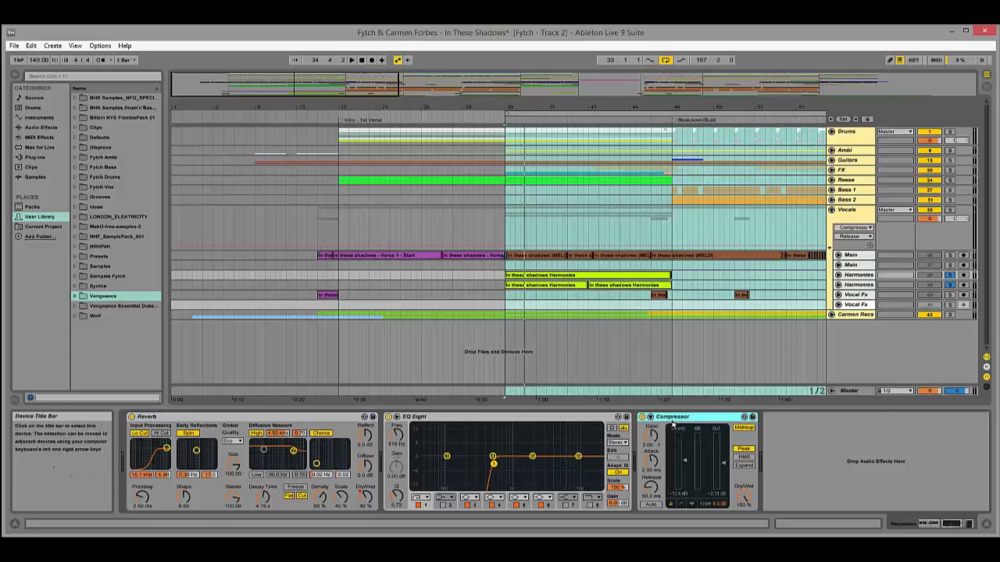
{"action": "key", "text": "Tab"}
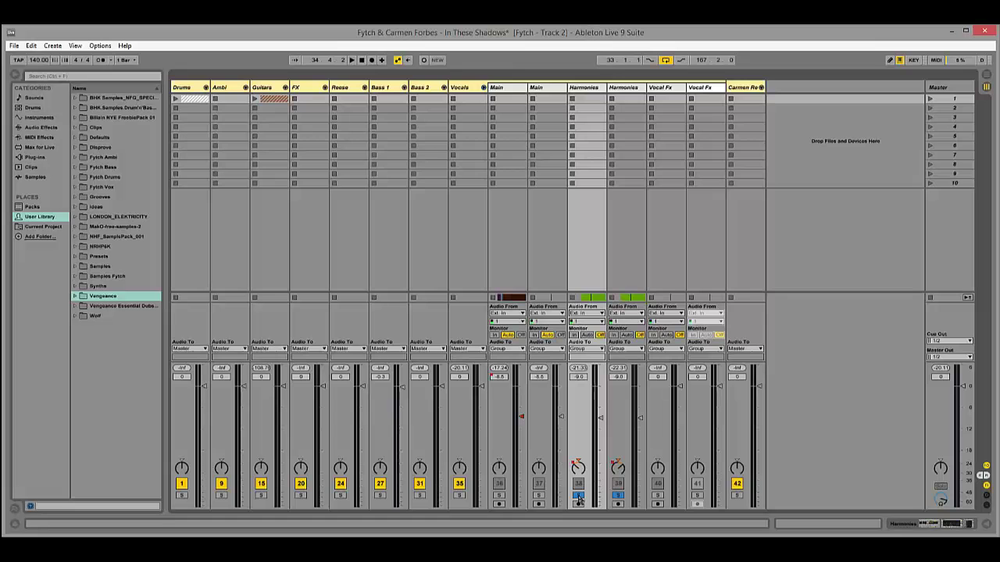
{"action": "key", "text": "Tab"}
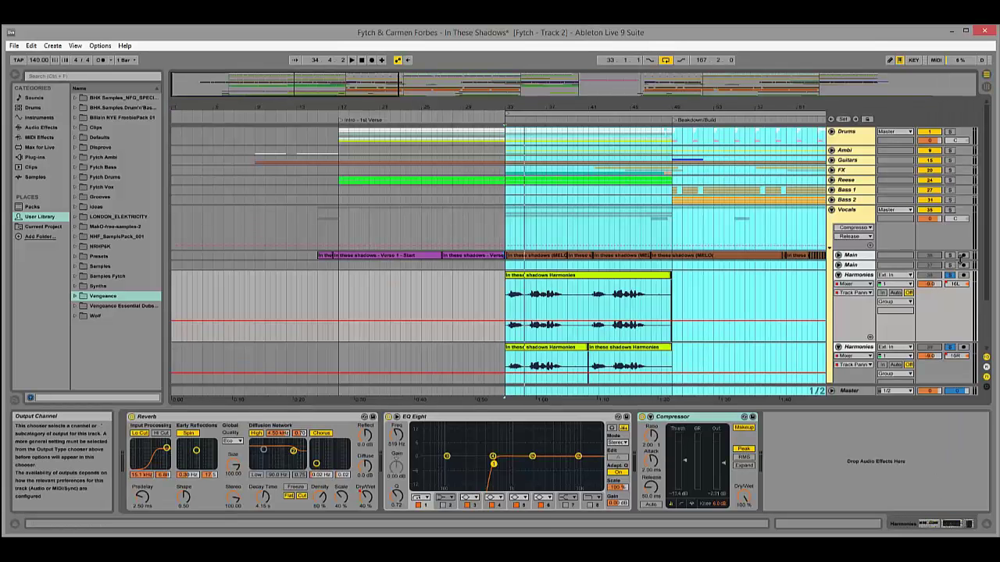
Play the Harmonies with the first Main vocal and the Drums group soloed, and fold both Harmonies tracks.
{"action": "key", "text": "space"}
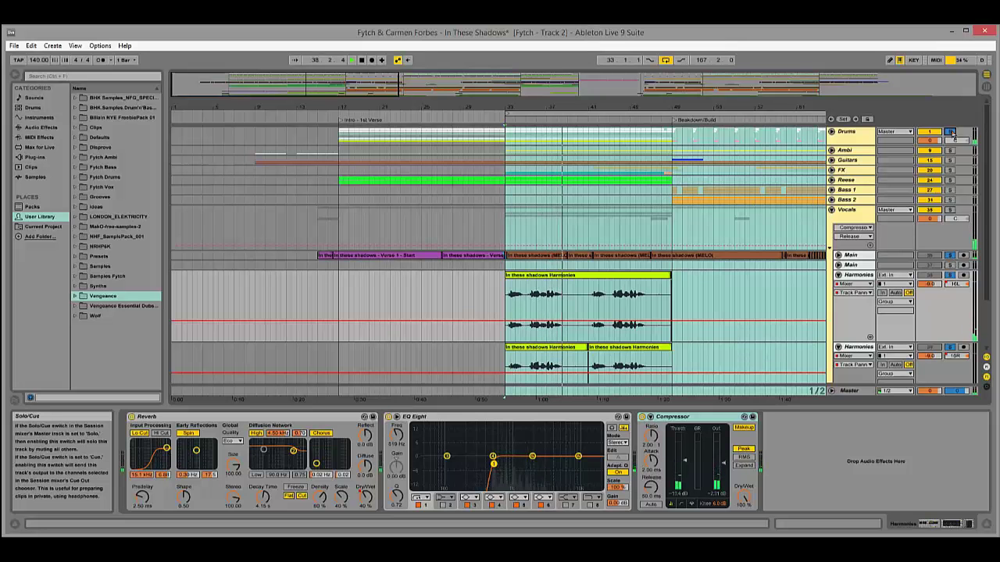
{"action": "key", "text": "space"}
{"action": "scroll", "coordinate": [748, 289], "scroll_direction": "down", "scroll_amount": 3}
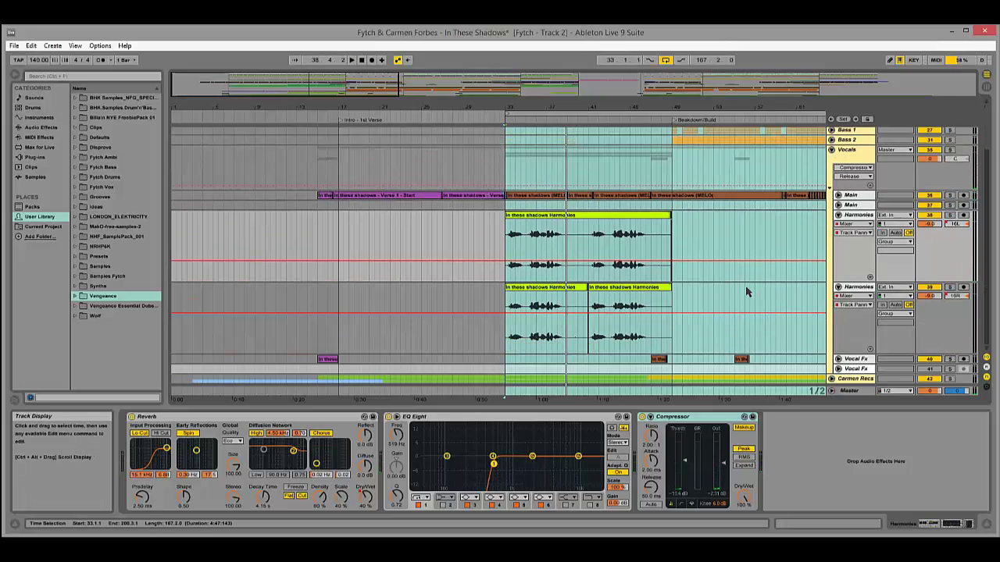
{"action": "left_click", "coordinate": [838, 287]}
{"action": "left_click", "coordinate": [838, 276]}
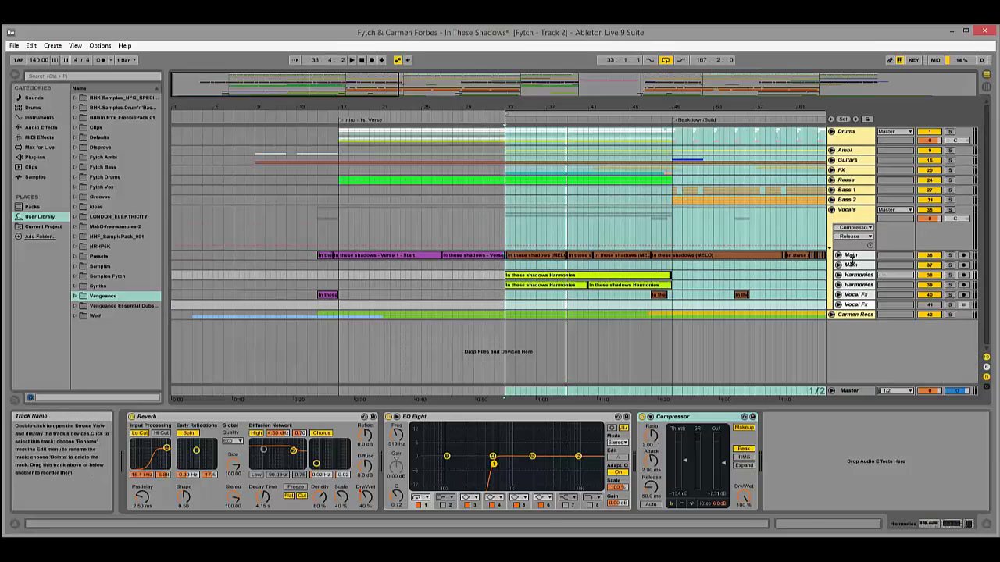
Open the first Main vocal track's device chain and inspect its Dynamic Tube and Amp, collapsing each again.
{"action": "left_click", "coordinate": [851, 255]}
{"action": "double_click", "coordinate": [166, 422]}
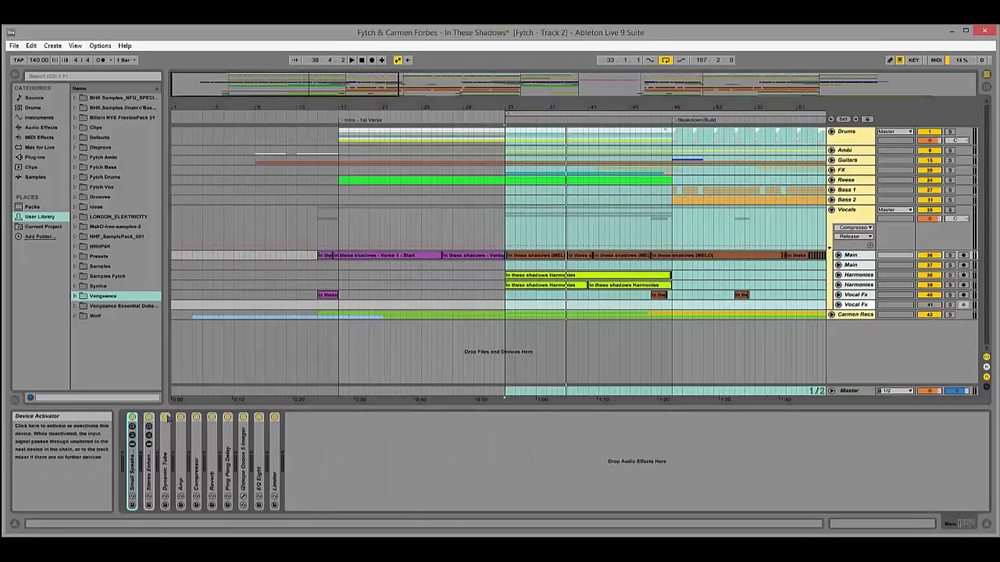
{"action": "double_click", "coordinate": [170, 471]}
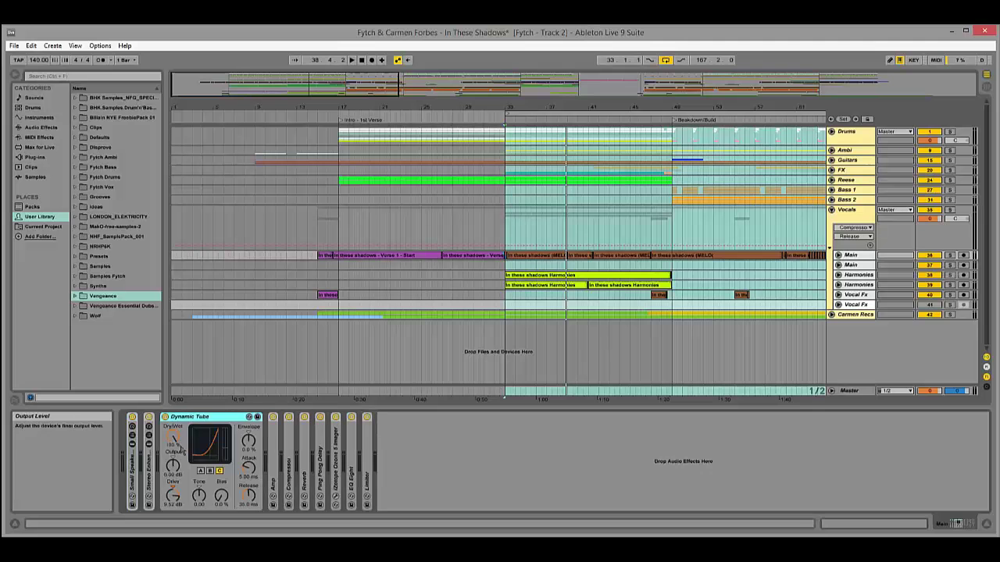
{"action": "double_click", "coordinate": [179, 416]}
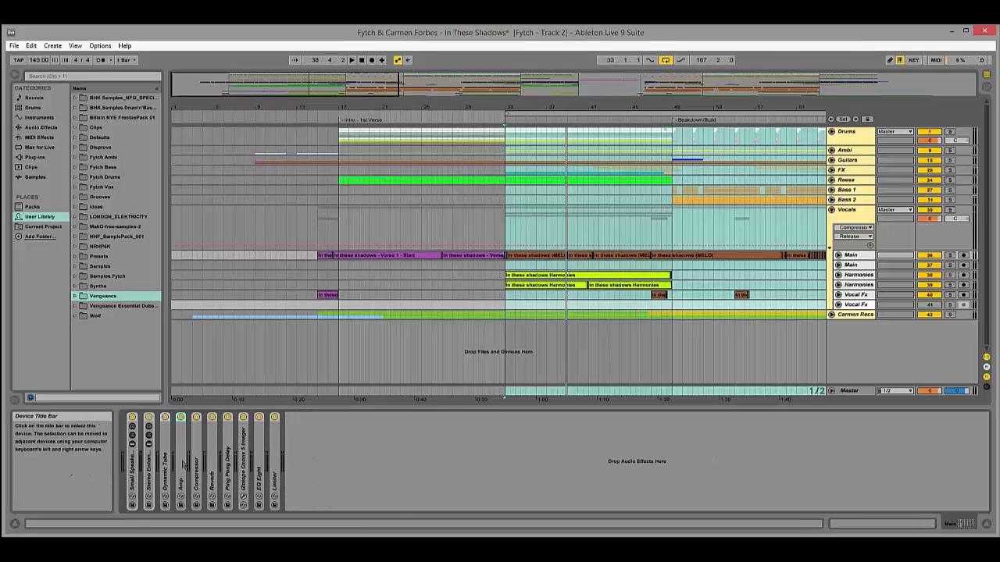
{"action": "double_click", "coordinate": [180, 465]}
{"action": "double_click", "coordinate": [181, 416]}
Expand the Main vocal's Compressor to inspect its settings, and check the Reverb before collapsing it again.
{"action": "double_click", "coordinate": [195, 467]}
{"action": "double_click", "coordinate": [181, 465]}
{"action": "double_click", "coordinate": [254, 419]}
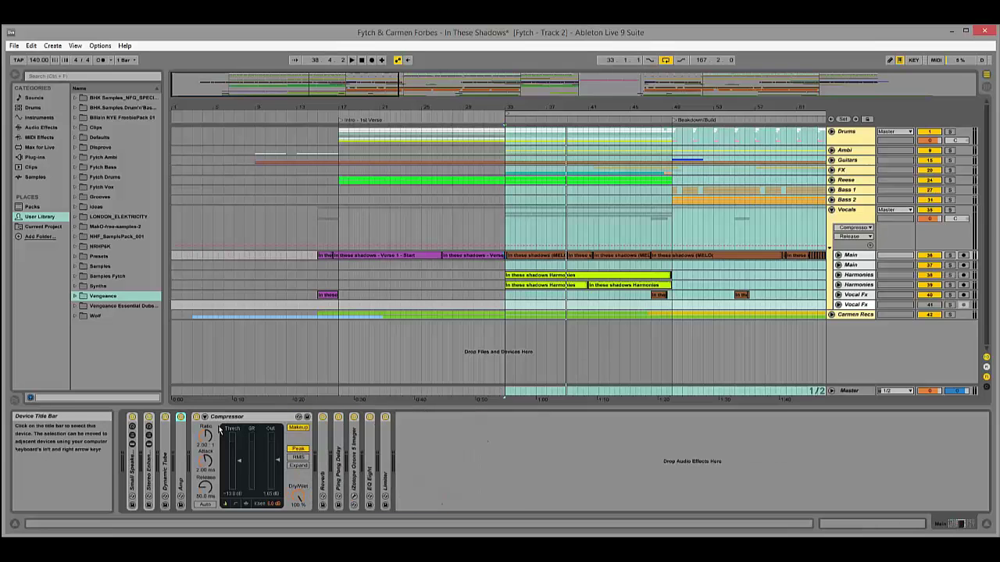
{"action": "left_click", "coordinate": [231, 418]}
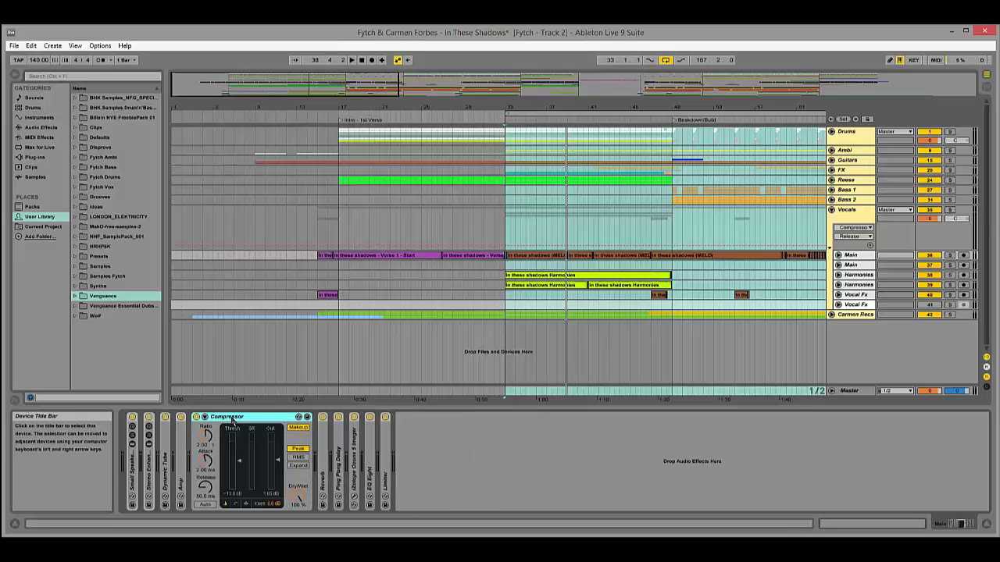
{"action": "double_click", "coordinate": [323, 444]}
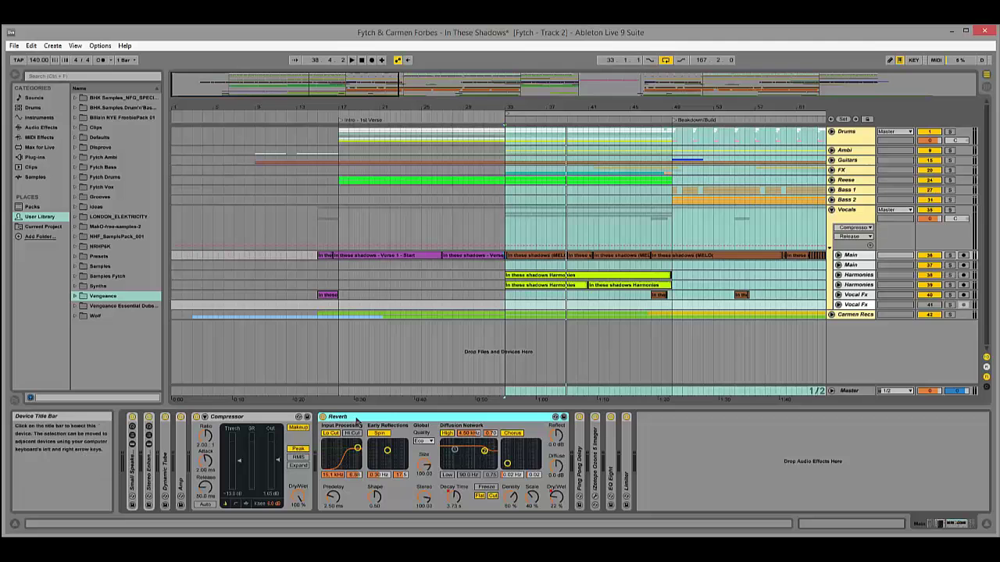
{"action": "double_click", "coordinate": [356, 419]}
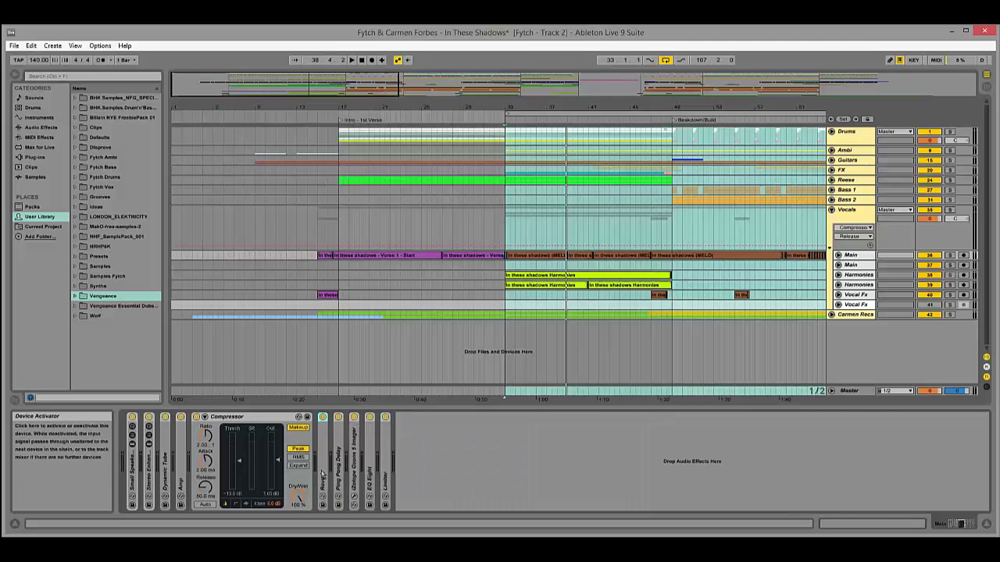
Expand the Main vocal's Ping Pong Delay and inspect the iZotope Ozone 5 Imager in its plug-in window, closing the window again.
{"action": "double_click", "coordinate": [338, 465]}
{"action": "double_click", "coordinate": [401, 464]}
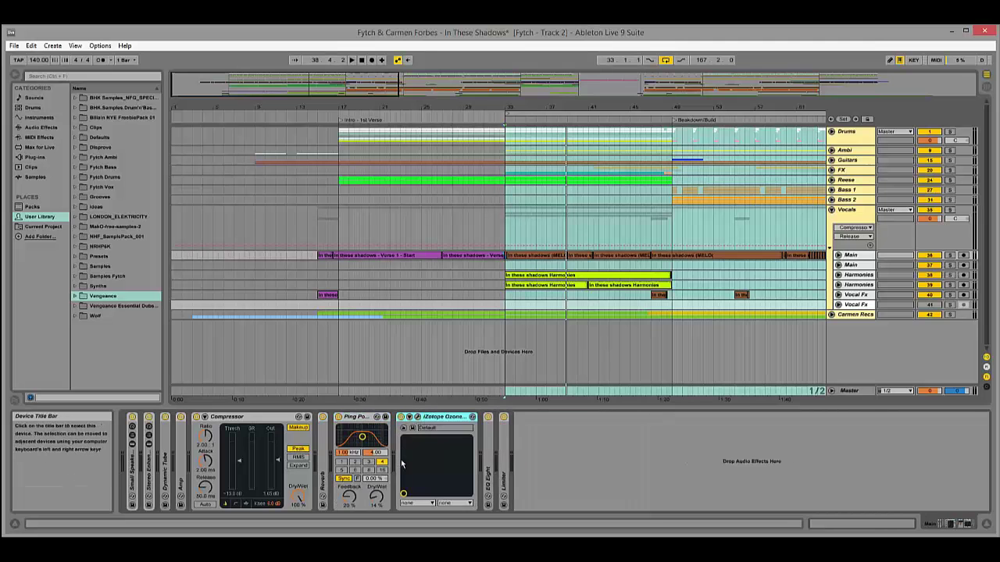
{"action": "left_click", "coordinate": [416, 446]}
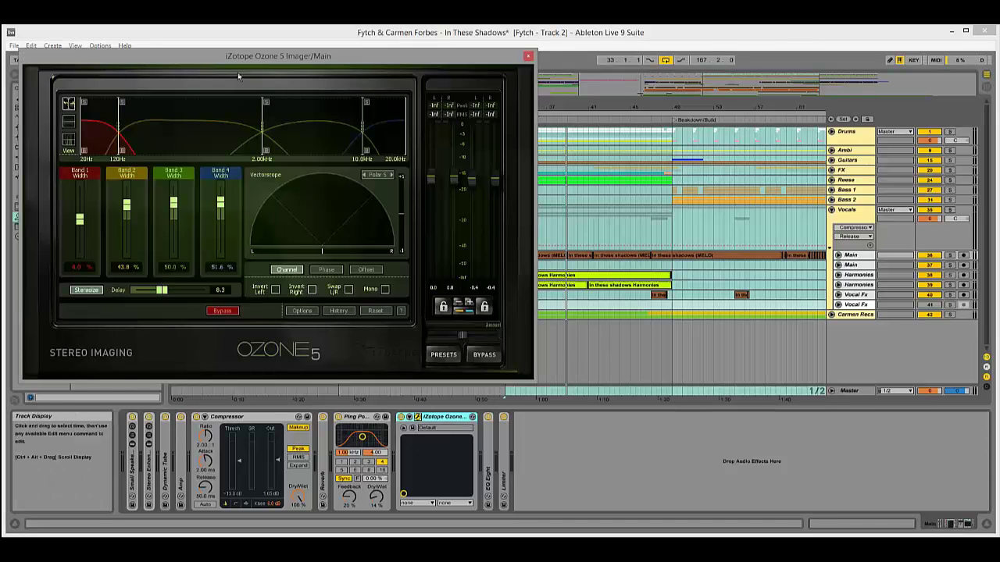
{"action": "left_click_drag", "start_coordinate": [248, 62], "coordinate": [382, 63]}
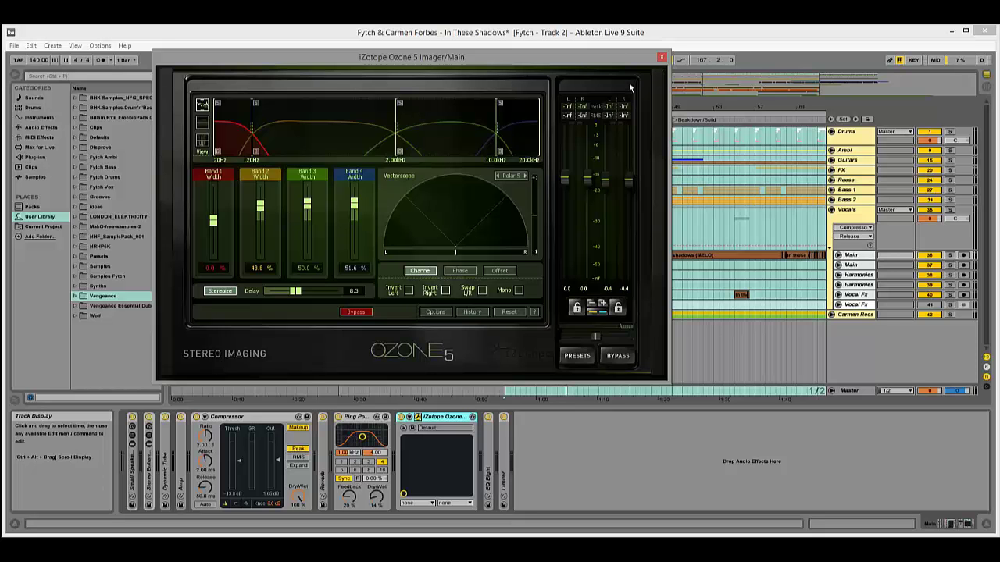
{"action": "left_click", "coordinate": [662, 57]}
{"action": "left_click", "coordinate": [851, 257]}
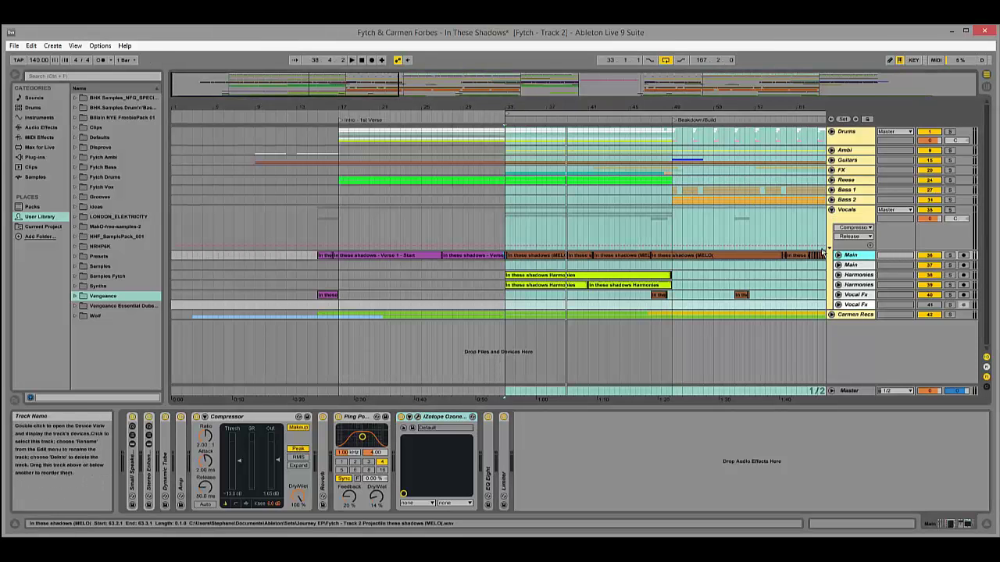
Show the first Vocal Fx track's device chain, solo the track and play it from bar 47.
{"action": "left_click", "coordinate": [856, 294]}
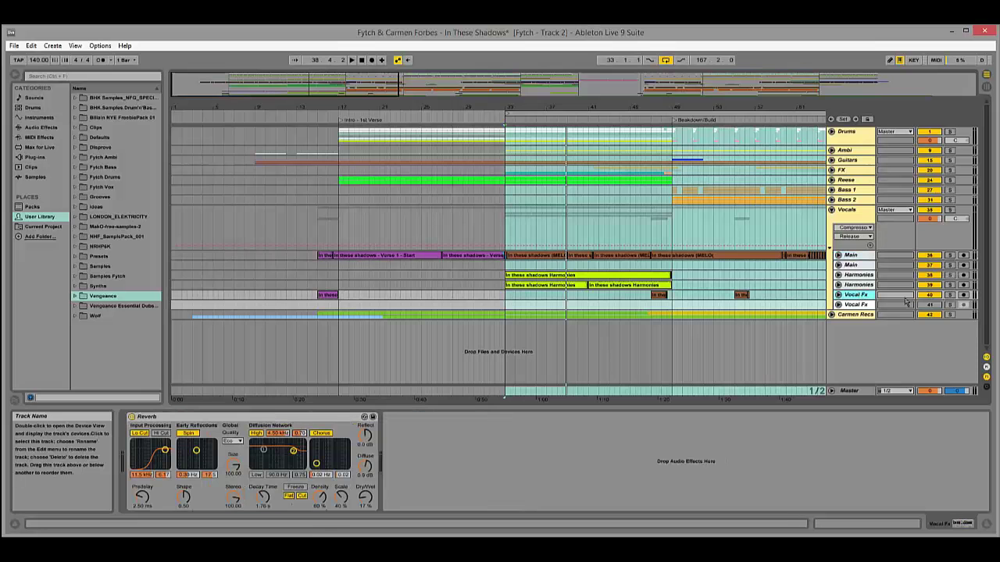
{"action": "left_click_drag", "start_coordinate": [566, 108], "coordinate": [566, 86]}
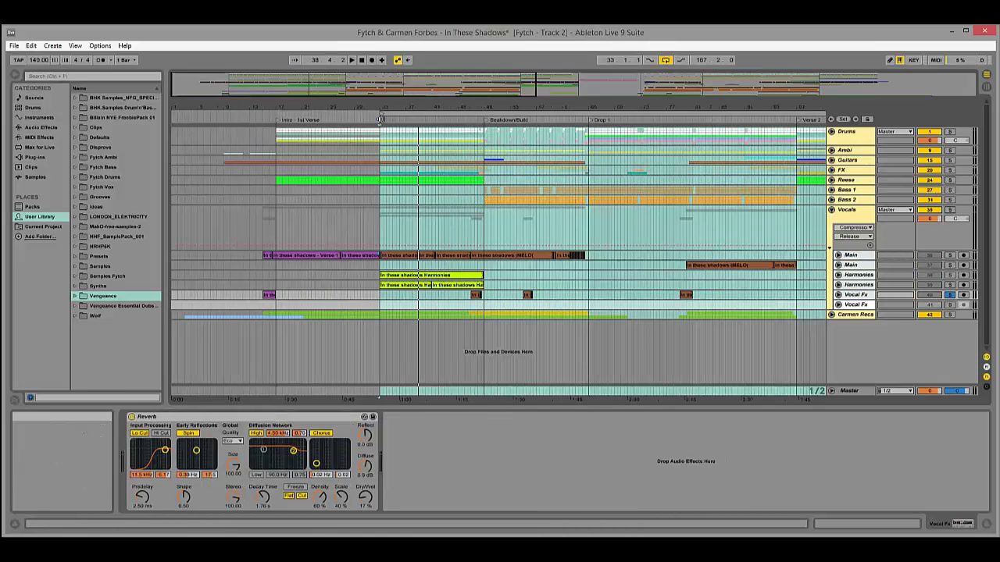
{"action": "left_click_drag", "start_coordinate": [380, 113], "coordinate": [473, 143]}
{"action": "key", "text": "space"}
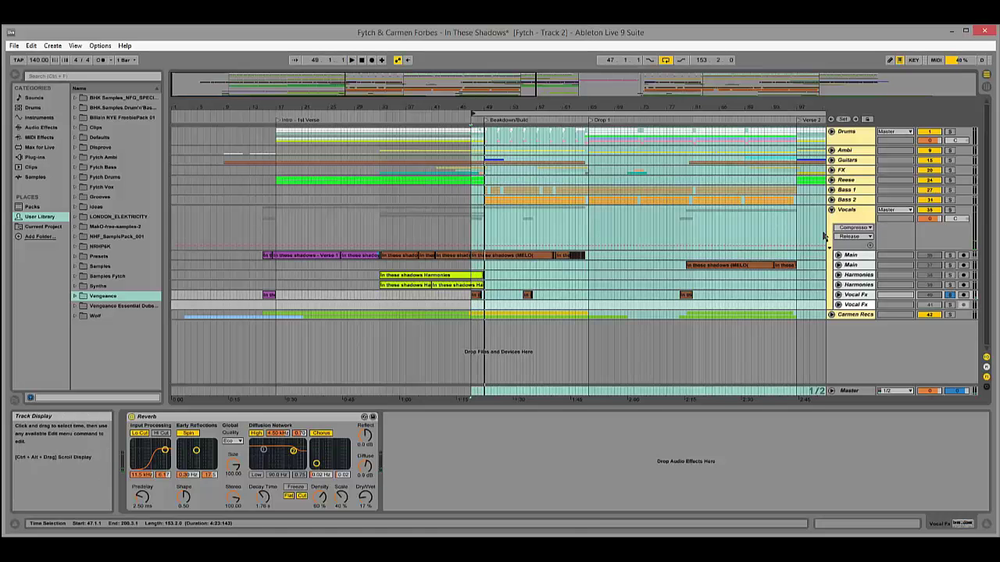
Solo the first Main vocal together with the first Vocal Fx track and play both from bar 15.
{"action": "left_click", "coordinate": [949, 255]}
{"action": "left_click_drag", "start_coordinate": [473, 114], "coordinate": [263, 130]}
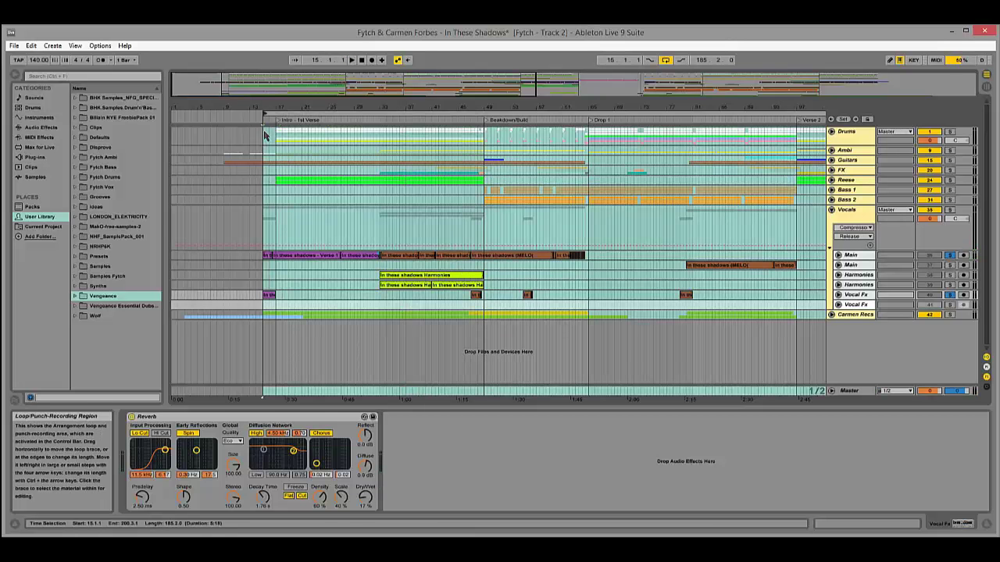
{"action": "key", "text": "space"}
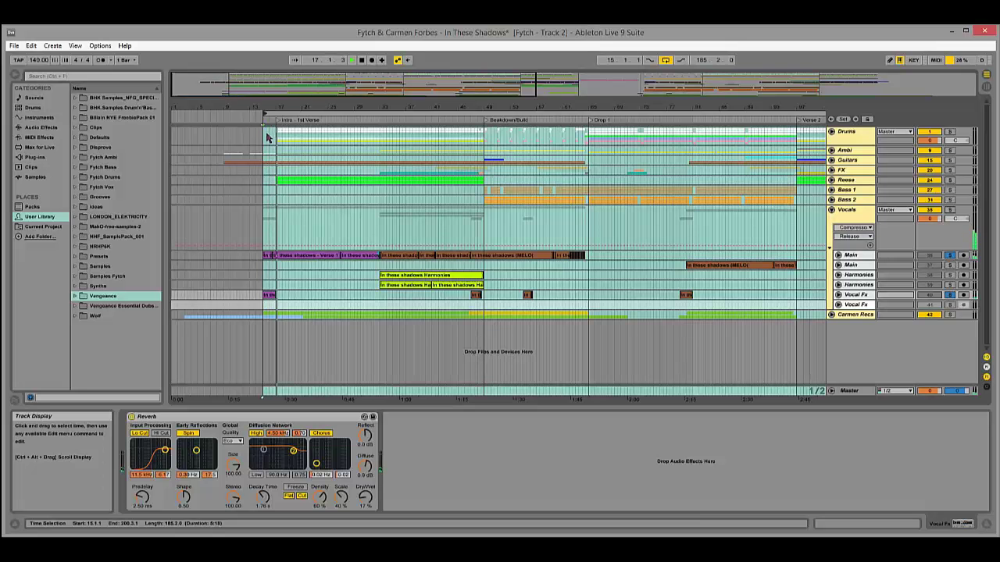
Fold the Vocals group, and view the Drums group's tracks across the arrangement before folding that group again.
{"action": "left_click", "coordinate": [890, 285]}
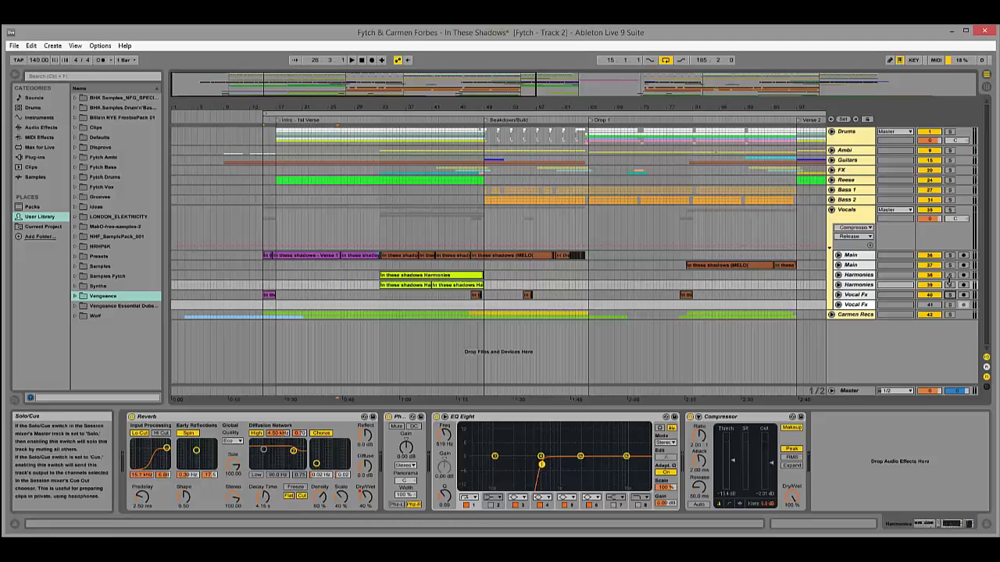
{"action": "left_click", "coordinate": [831, 210]}
{"action": "left_click", "coordinate": [831, 132]}
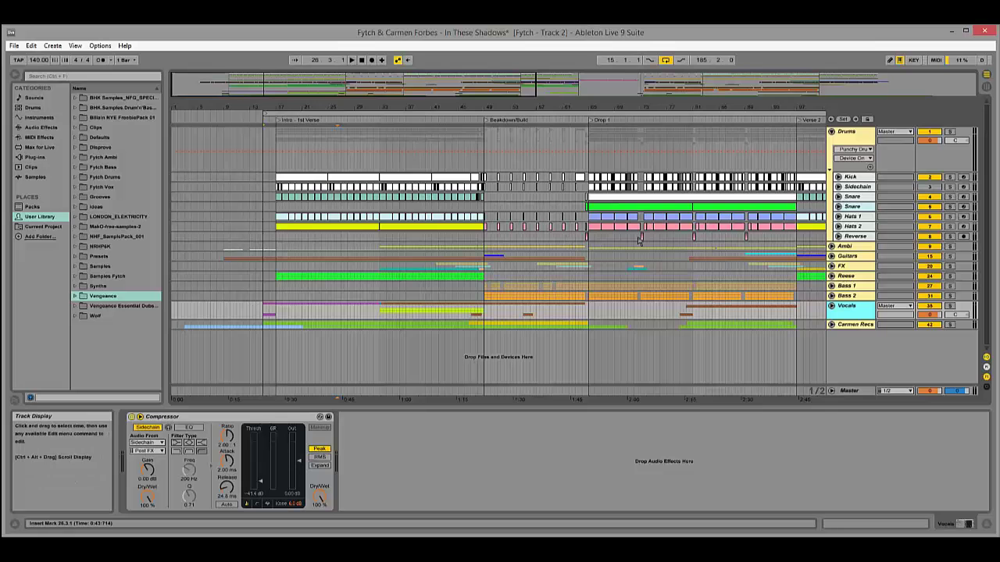
{"action": "left_click_drag", "start_coordinate": [598, 104], "coordinate": [596, 151]}
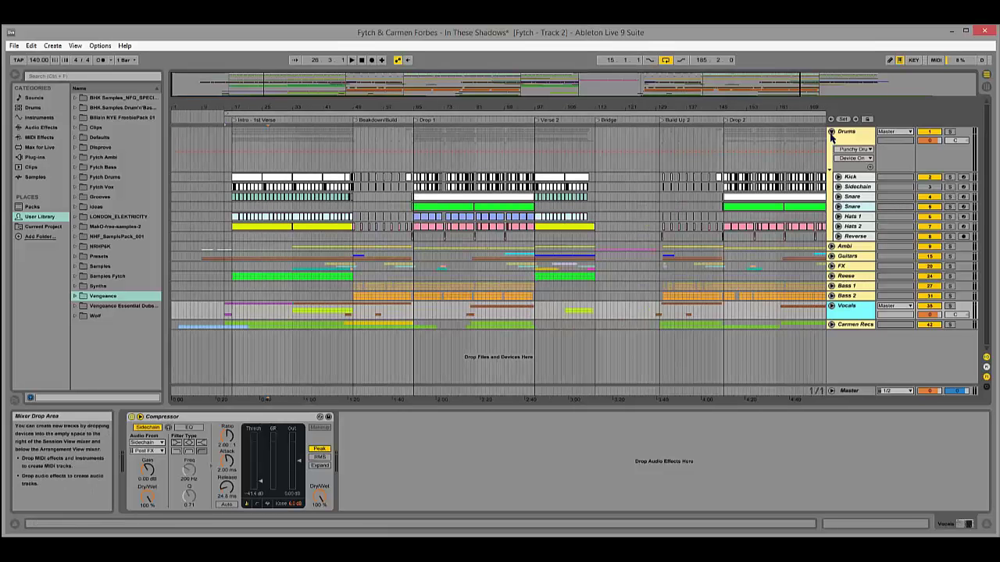
{"action": "left_click", "coordinate": [831, 132]}
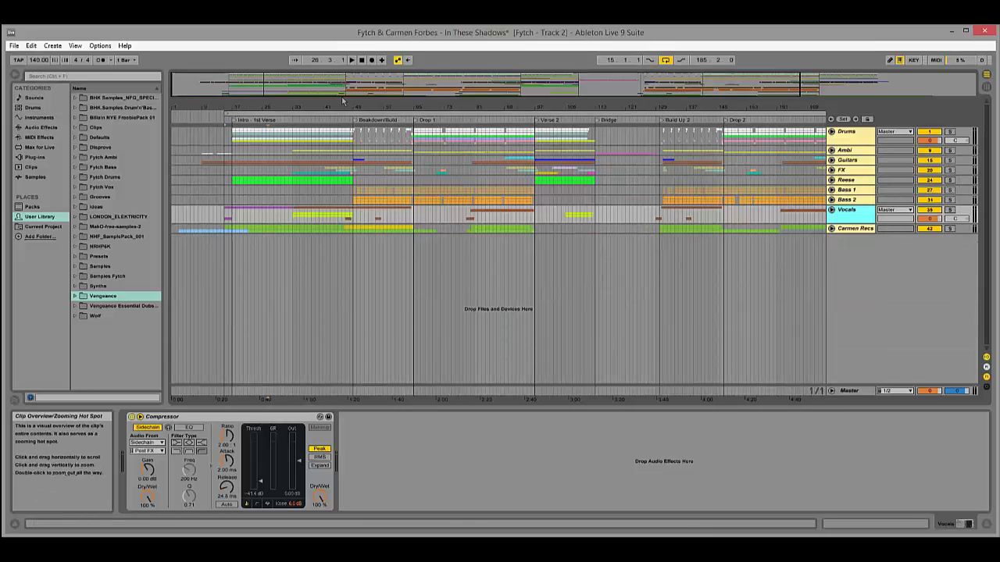
Unfold the recordings group below Vocals to view its audio tracks, fold it again, and show the whole arrangement.
{"action": "left_click_drag", "start_coordinate": [678, 103], "coordinate": [678, 138]}
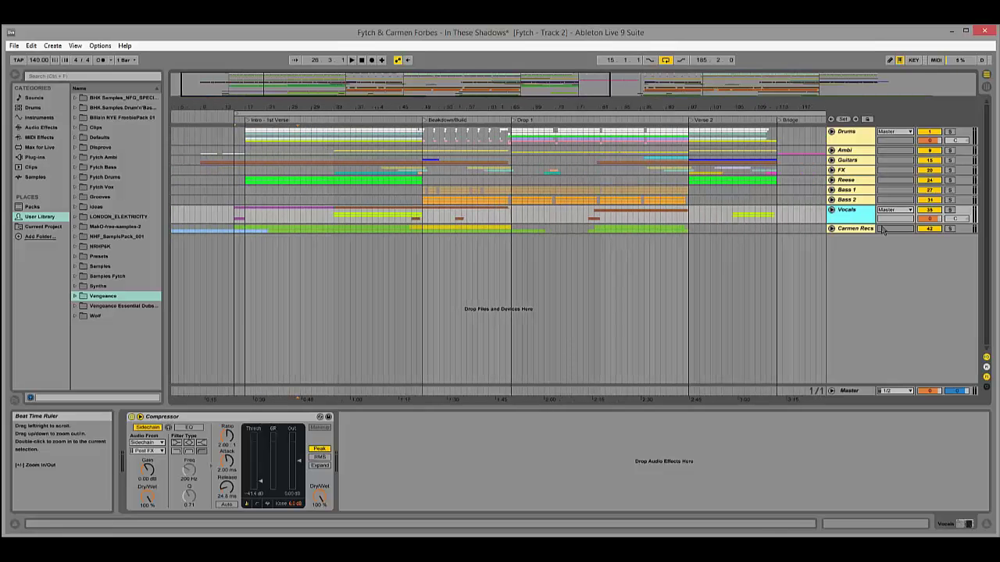
{"action": "left_click", "coordinate": [831, 228]}
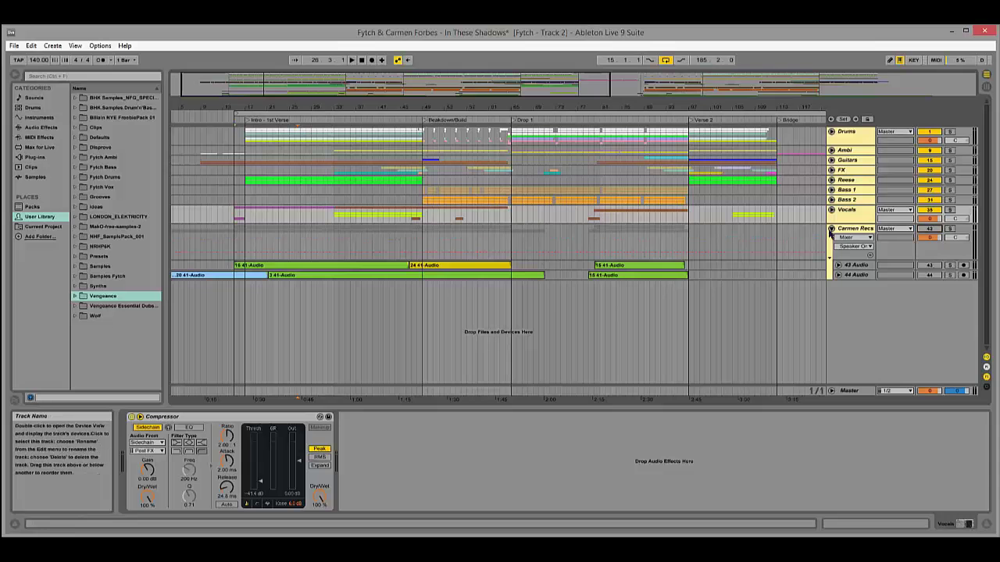
{"action": "left_click", "coordinate": [831, 228]}
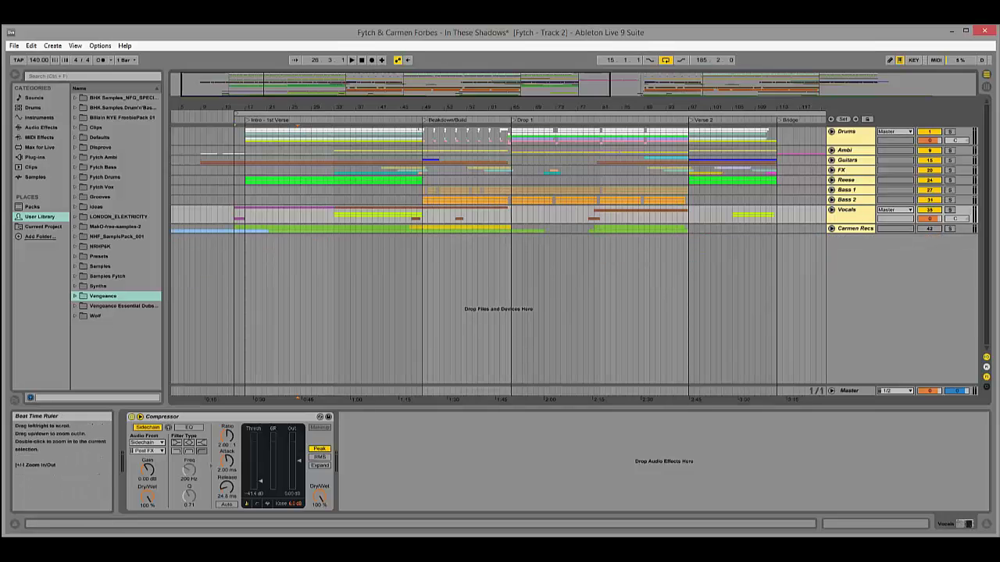
{"action": "key", "text": "minus"}
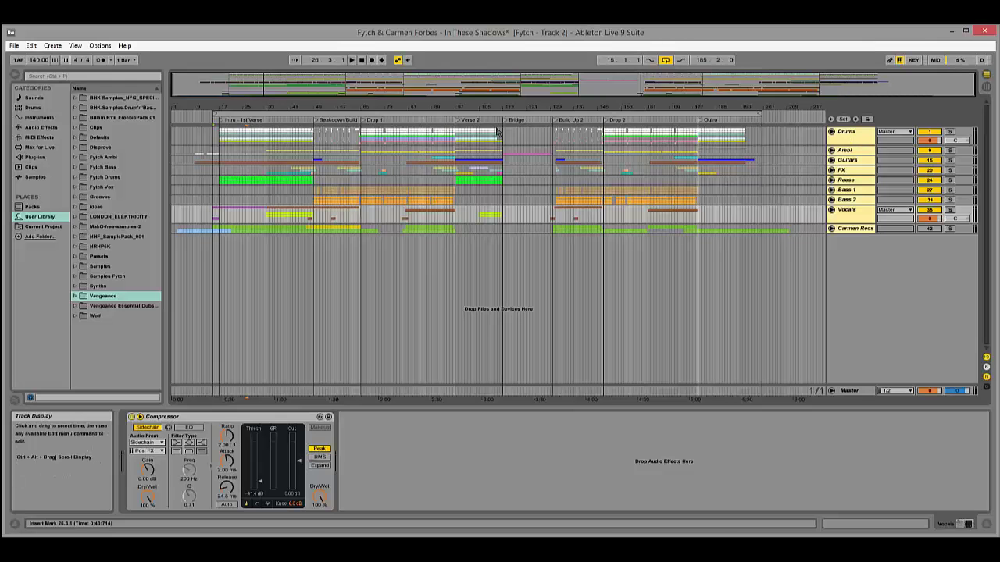
Move the loop start to bar 9 and select bars 9 to 17 across all groups.
{"action": "key", "text": "ctrl+a"}
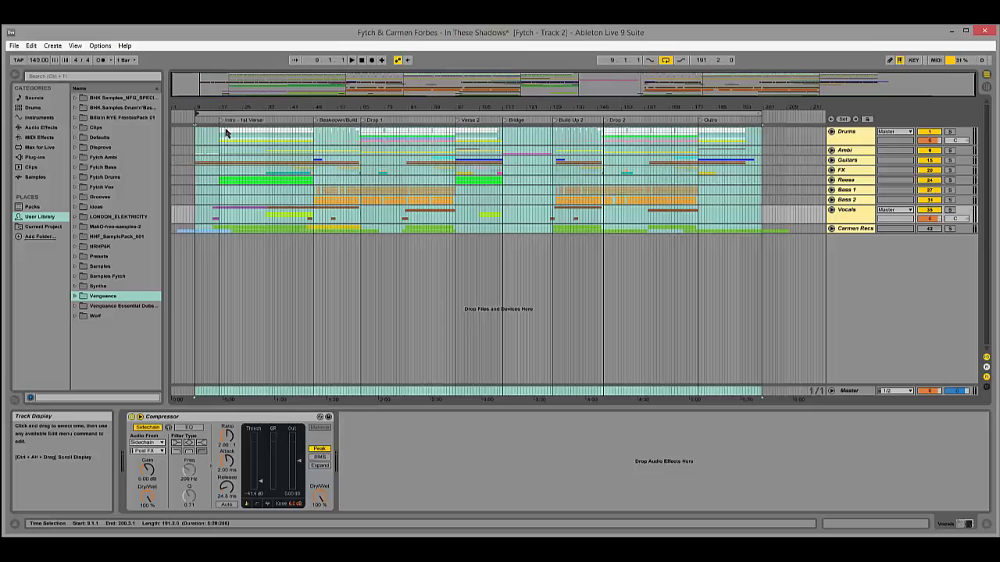
{"action": "left_click_drag", "start_coordinate": [201, 146], "coordinate": [217, 171]}
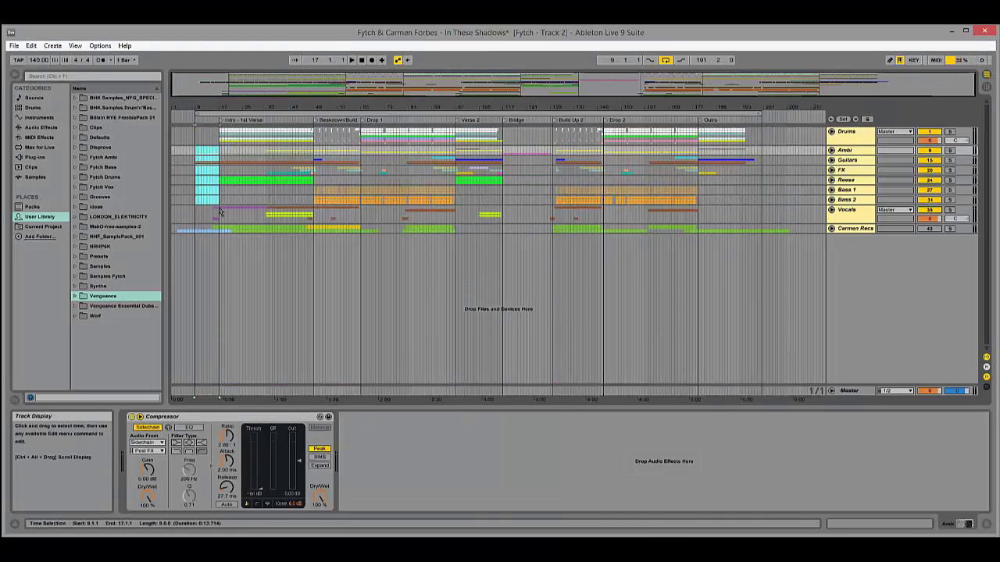
{"action": "mouse_move", "coordinate": [218, 237]}
{"action": "left_mouse_down"}
{"action": "mouse_move", "coordinate": [193, 137]}
{"action": "mouse_move", "coordinate": [218, 140]}
{"action": "mouse_move", "coordinate": [220, 232]}
{"action": "left_mouse_up"}
{"action": "left_click", "coordinate": [194, 137]}
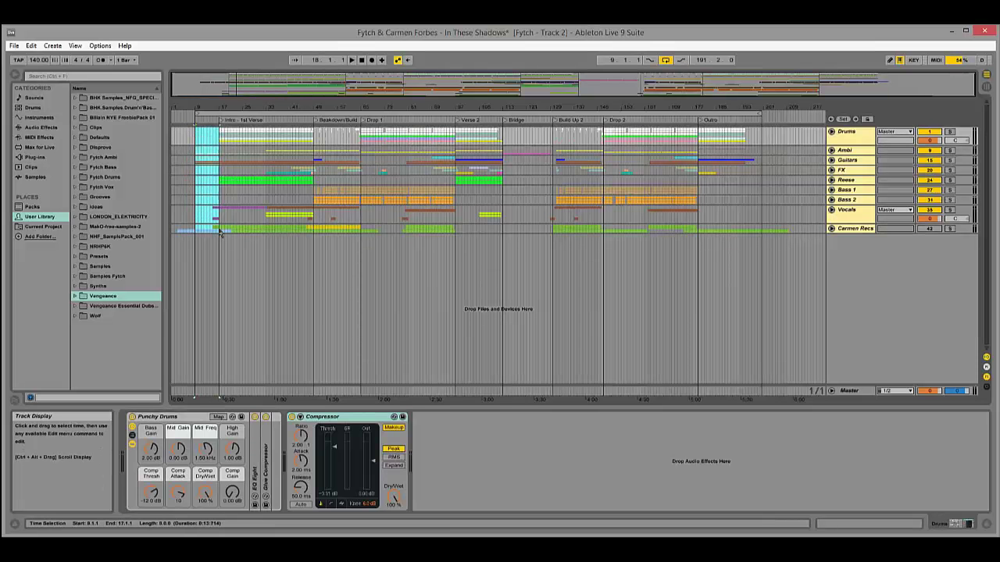
{"action": "left_click", "coordinate": [221, 231]}
Point out the first verse on the Drums group, placing insert marks at bar 49 and at bar 62 in the Breakdown/Build.
{"action": "left_click_drag", "start_coordinate": [218, 137], "coordinate": [341, 141]}
{"action": "left_click", "coordinate": [315, 139]}
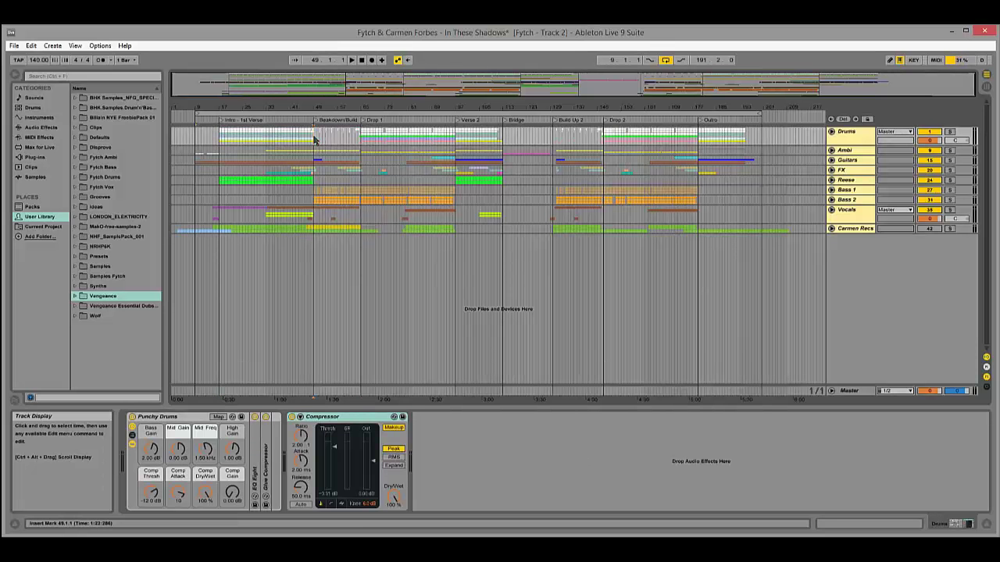
{"action": "mouse_move", "coordinate": [313, 141]}
{"action": "left_mouse_down"}
{"action": "mouse_move", "coordinate": [363, 238]}
{"action": "mouse_move", "coordinate": [314, 143]}
{"action": "left_mouse_up"}
{"action": "left_click", "coordinate": [335, 143]}
{"action": "left_click", "coordinate": [352, 142]}
Highlight the start of Build Up 2 across all groups and play the arrangement briefly from bar 131.
{"action": "left_click_drag", "start_coordinate": [517, 104], "coordinate": [529, 105]}
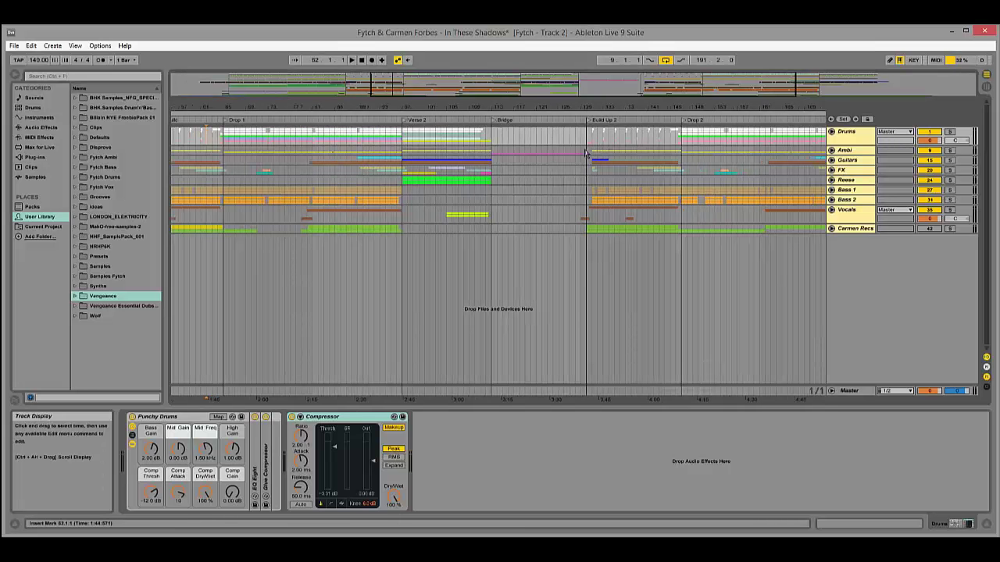
{"action": "left_click_drag", "start_coordinate": [581, 127], "coordinate": [591, 229]}
{"action": "left_click", "coordinate": [591, 229]}
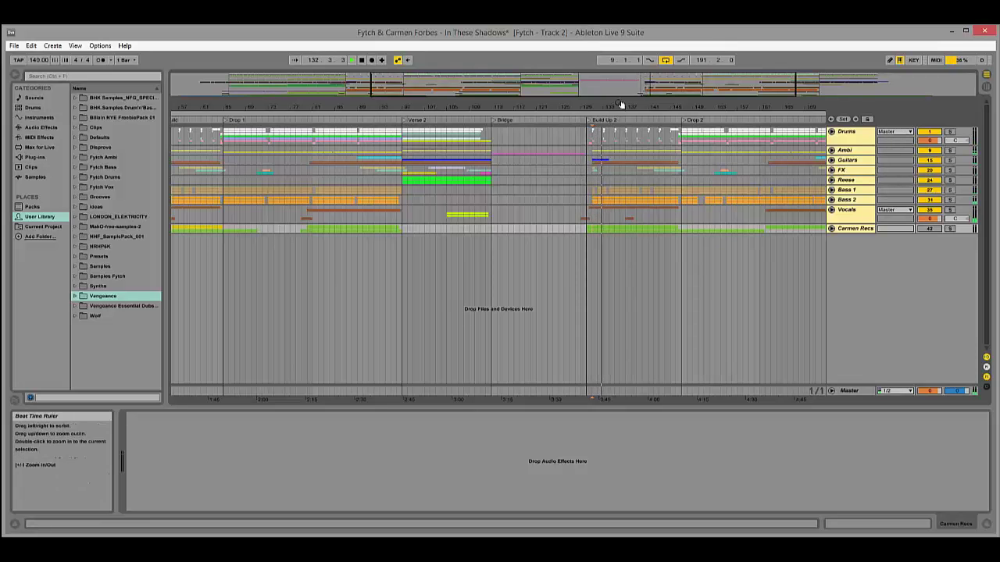
{"action": "key", "text": "minus"}
{"action": "key", "text": "space"}
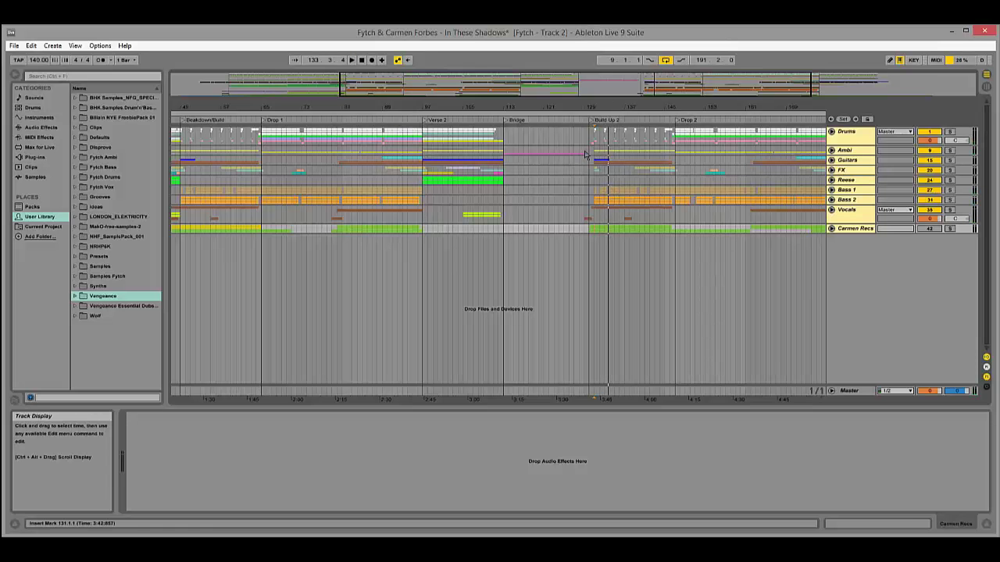
Select bars 129 to 131 across all groups, and place the insert mark at bar 111 near the end of Verse 2.
{"action": "mouse_move", "coordinate": [585, 154]}
{"action": "left_mouse_down"}
{"action": "mouse_move", "coordinate": [595, 249]}
{"action": "mouse_move", "coordinate": [591, 152]}
{"action": "left_mouse_up"}
{"action": "left_click", "coordinate": [594, 234]}
{"action": "left_click", "coordinate": [583, 137]}
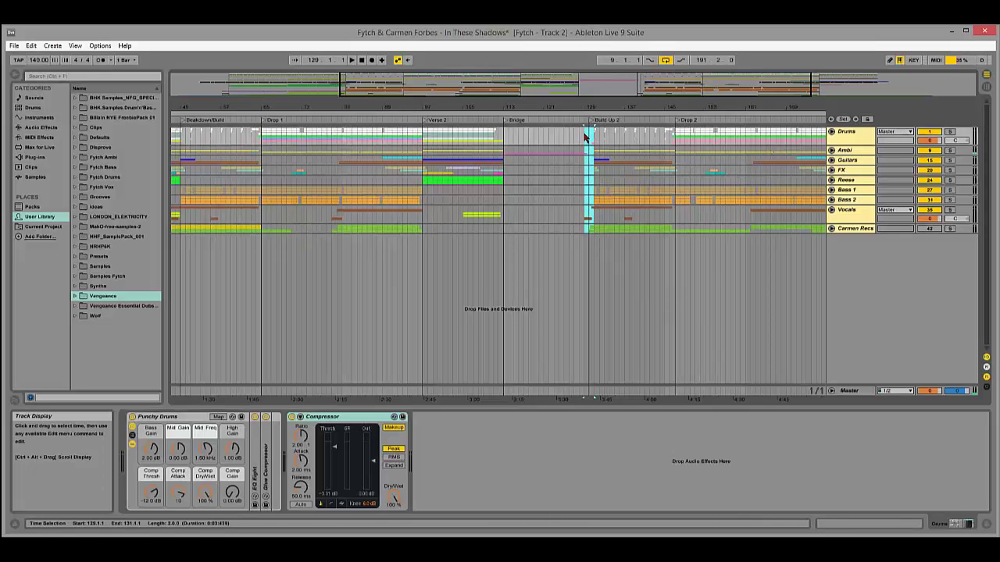
{"action": "mouse_move", "coordinate": [498, 139]}
{"action": "left_mouse_down"}
{"action": "mouse_move", "coordinate": [500, 232]}
{"action": "mouse_move", "coordinate": [493, 139]}
{"action": "left_mouse_up"}
{"action": "left_click", "coordinate": [504, 236]}
{"action": "left_click", "coordinate": [494, 138]}
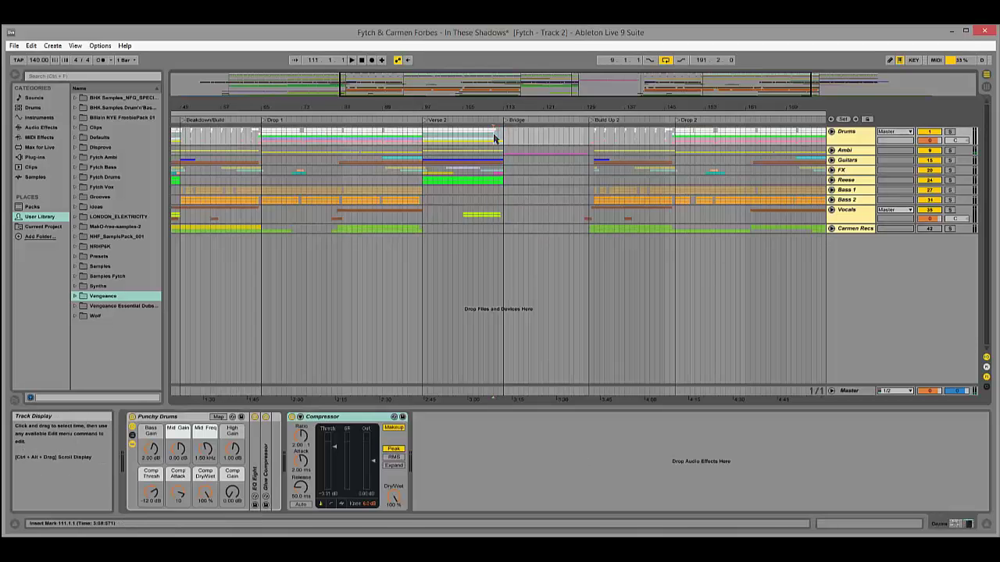
Move the loop start to bar 97 and select Verse 2, bars 97 to 113, across all groups.
{"action": "left_click_drag", "start_coordinate": [174, 108], "coordinate": [504, 233]}
{"action": "left_click", "coordinate": [503, 234]}
{"action": "left_click", "coordinate": [421, 137]}
{"action": "left_click", "coordinate": [424, 138]}
{"action": "left_click", "coordinate": [504, 233]}
{"action": "left_click", "coordinate": [424, 138]}
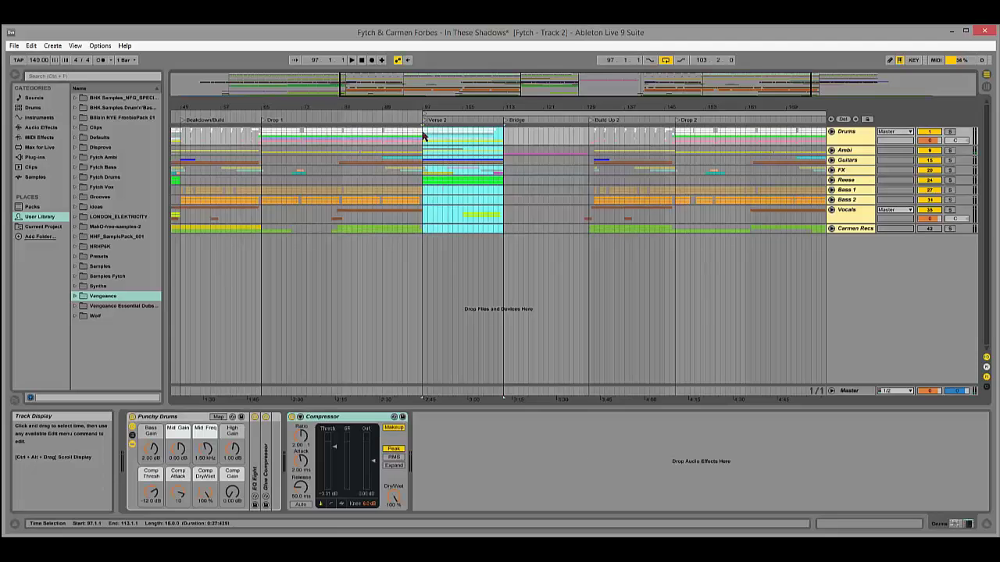
Highlight Verse 2 across all groups again and move the loop start to bar 113 at the Bridge.
{"action": "left_click_drag", "start_coordinate": [424, 139], "coordinate": [506, 232]}
{"action": "left_click", "coordinate": [506, 232]}
{"action": "left_click_drag", "start_coordinate": [427, 141], "coordinate": [504, 134]}
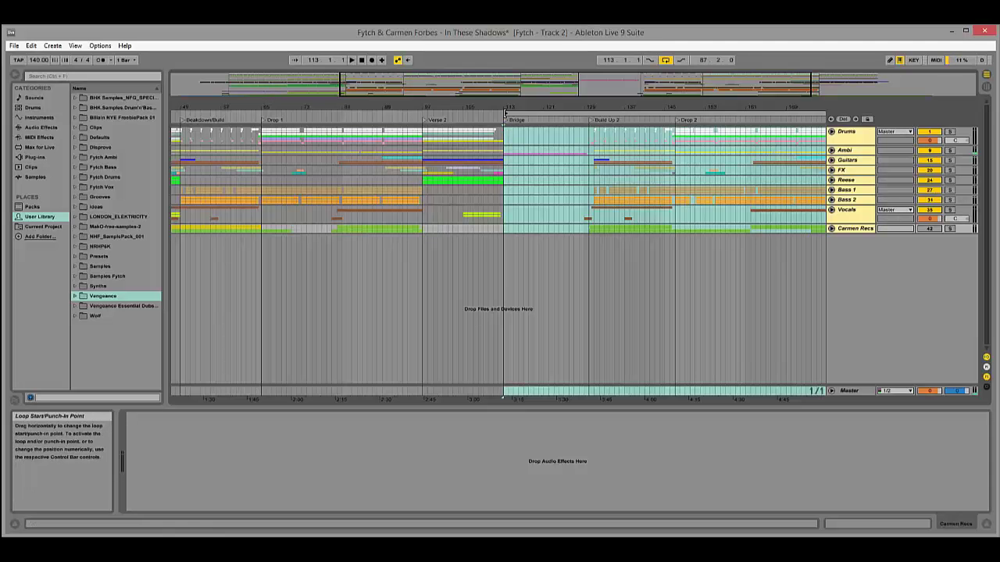
{"action": "left_click", "coordinate": [527, 171]}
{"action": "left_click", "coordinate": [508, 140]}
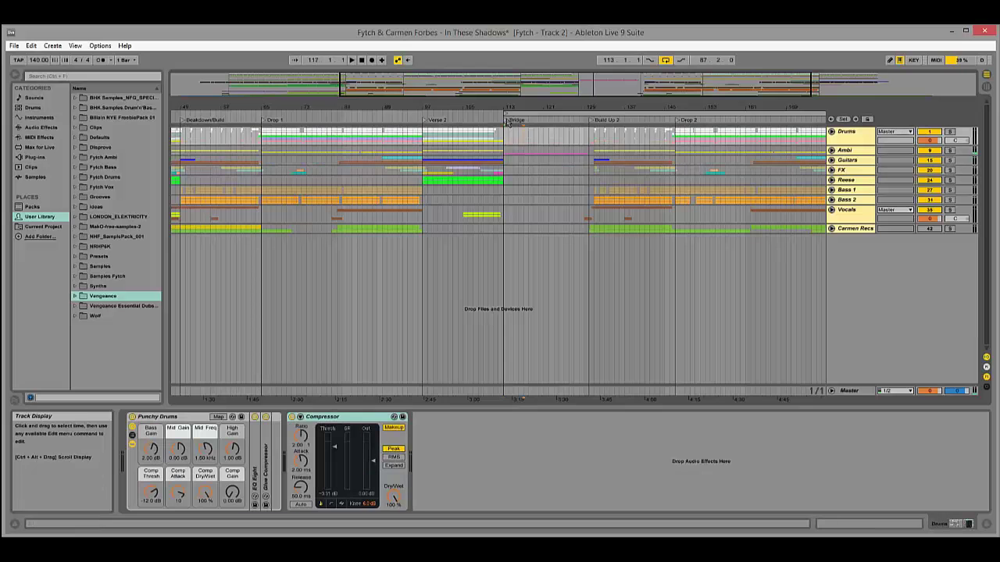
Move the loop start to bar 121 and on to bar 147 at the start of Drop 2.
{"action": "left_click", "coordinate": [504, 113]}
{"action": "left_click_drag", "start_coordinate": [505, 114], "coordinate": [551, 113]}
{"action": "key", "text": "minus"}
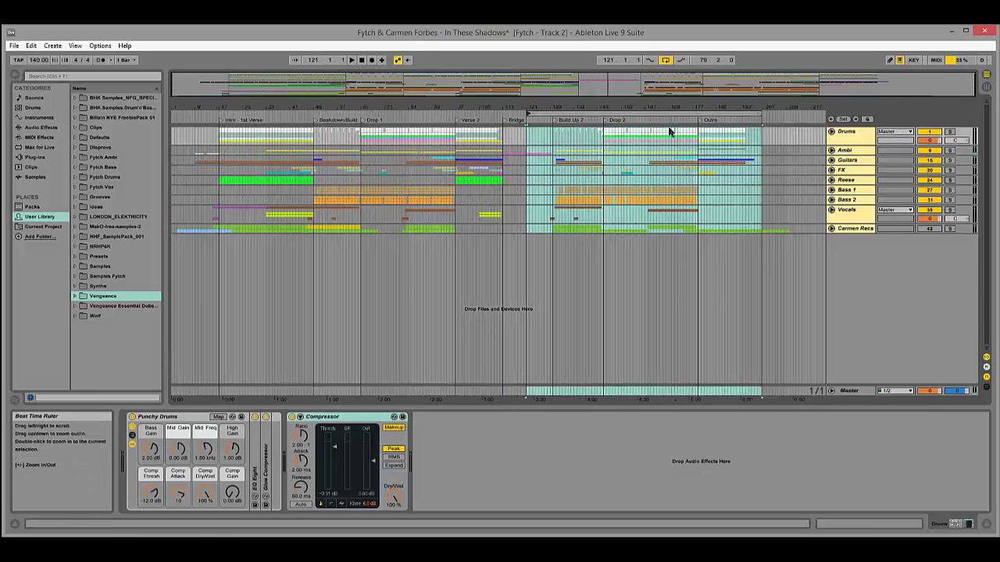
{"action": "left_click_drag", "start_coordinate": [526, 114], "coordinate": [607, 125]}
{"action": "key", "text": "plus"}
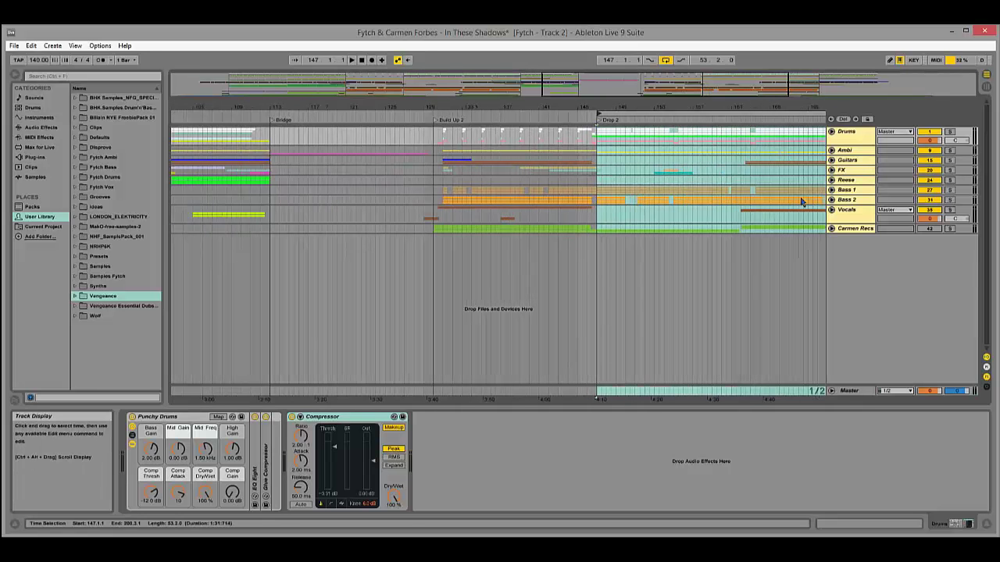
Unfold the Bass 1 group and play Drop 2 from bar 147, soloing Bass 1 followed by Bass 2.
{"action": "left_click", "coordinate": [832, 190]}
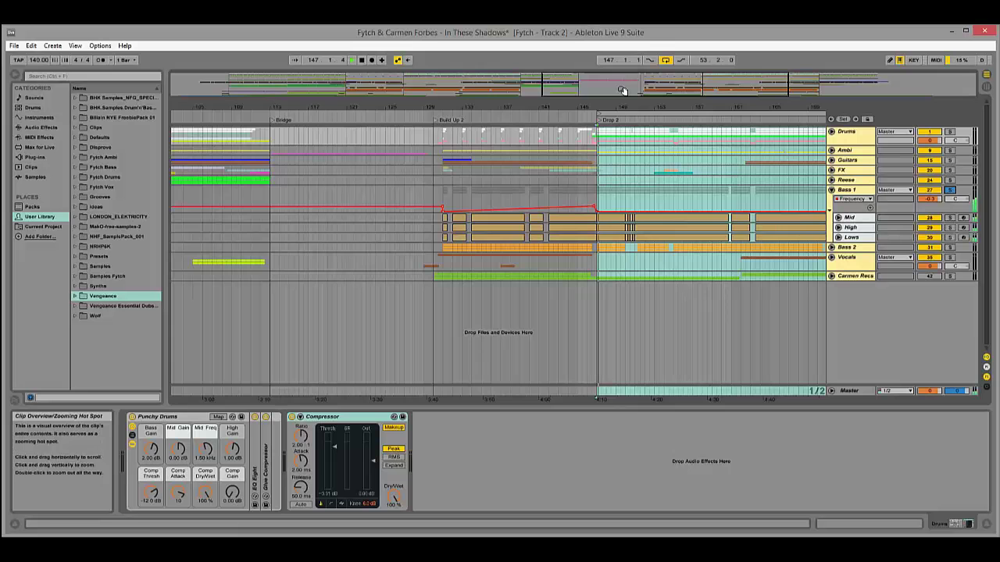
{"action": "key", "text": "space"}
{"action": "key", "text": "plus"}
{"action": "key", "text": "plus"}
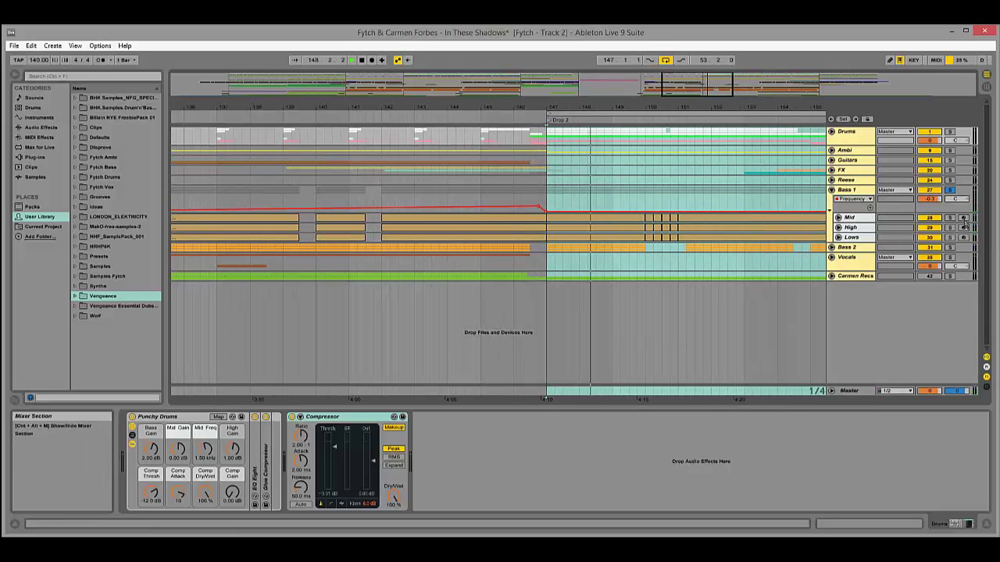
{"action": "left_click", "coordinate": [950, 247]}
{"action": "key", "text": "space"}
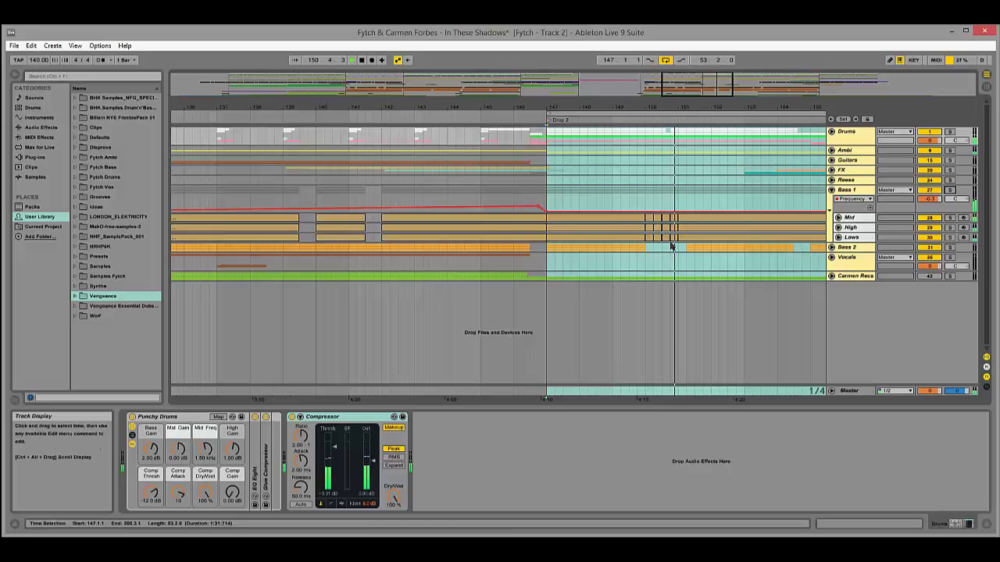
Unfold the Mid, High and Lows tracks in Bass 1 to show their notes, and unfold the Bass 2 group.
{"action": "left_click", "coordinate": [838, 217]}
{"action": "left_click", "coordinate": [838, 263]}
{"action": "left_click", "coordinate": [838, 309]}
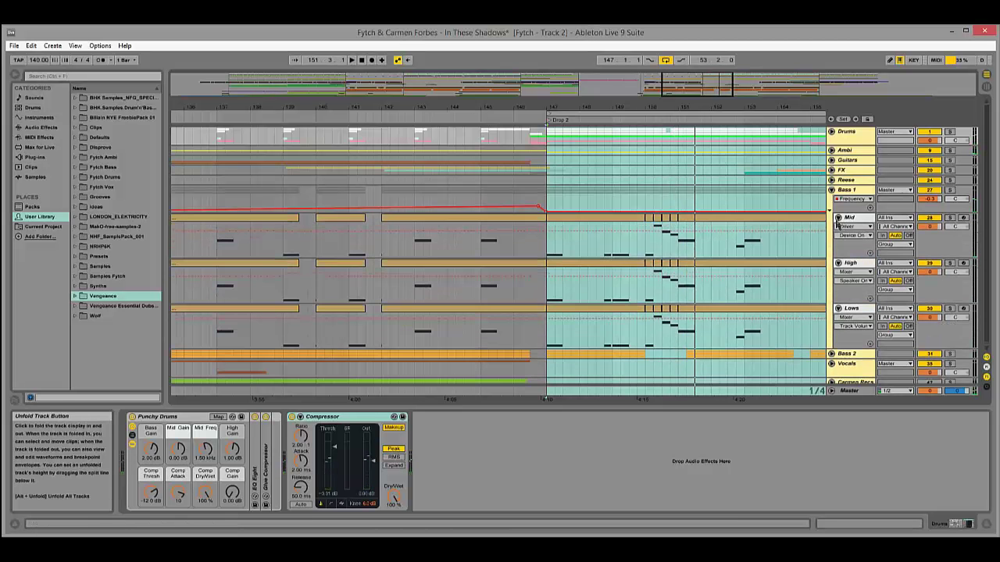
{"action": "left_click_drag", "start_coordinate": [679, 103], "coordinate": [756, 337]}
{"action": "left_click", "coordinate": [832, 354]}
{"action": "scroll", "coordinate": [715, 293], "scroll_direction": "down", "scroll_amount": 5}
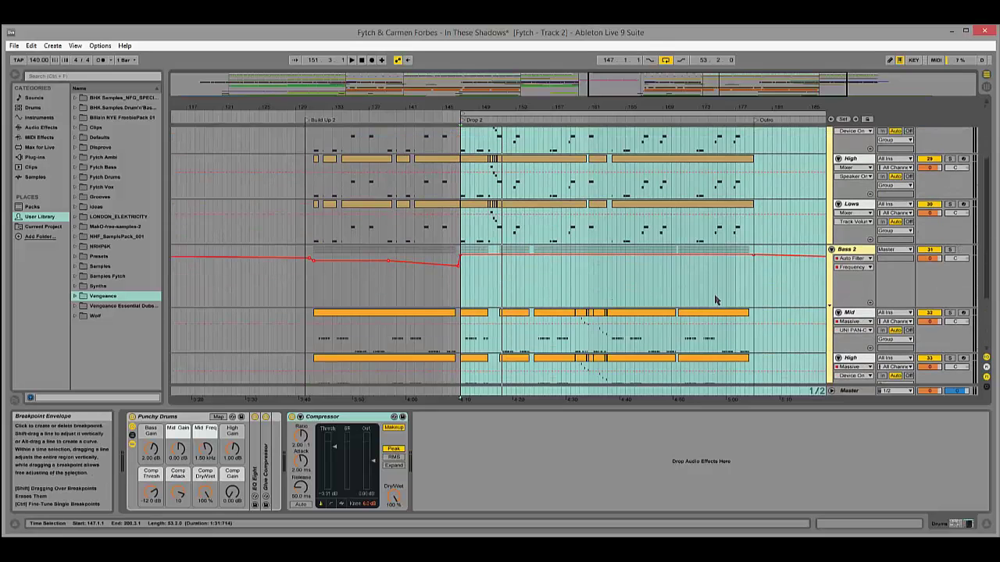
Play the part of Drop 2 around bar 162 while viewing the Bass 2 notes, and stop playback.
{"action": "left_click_drag", "start_coordinate": [623, 106], "coordinate": [507, 130]}
{"action": "left_click", "coordinate": [509, 135]}
{"action": "key", "text": "space"}
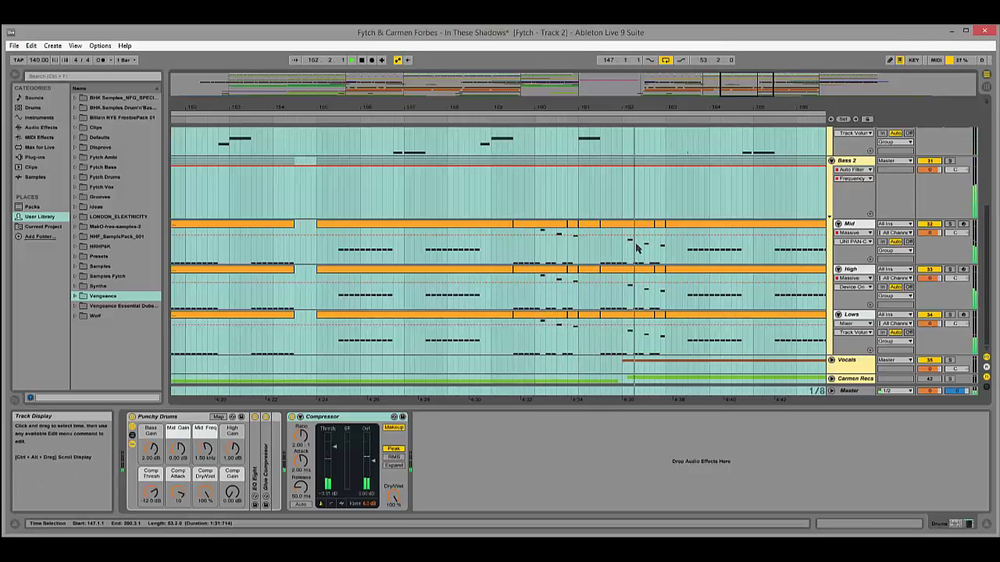
{"action": "key", "text": "space"}
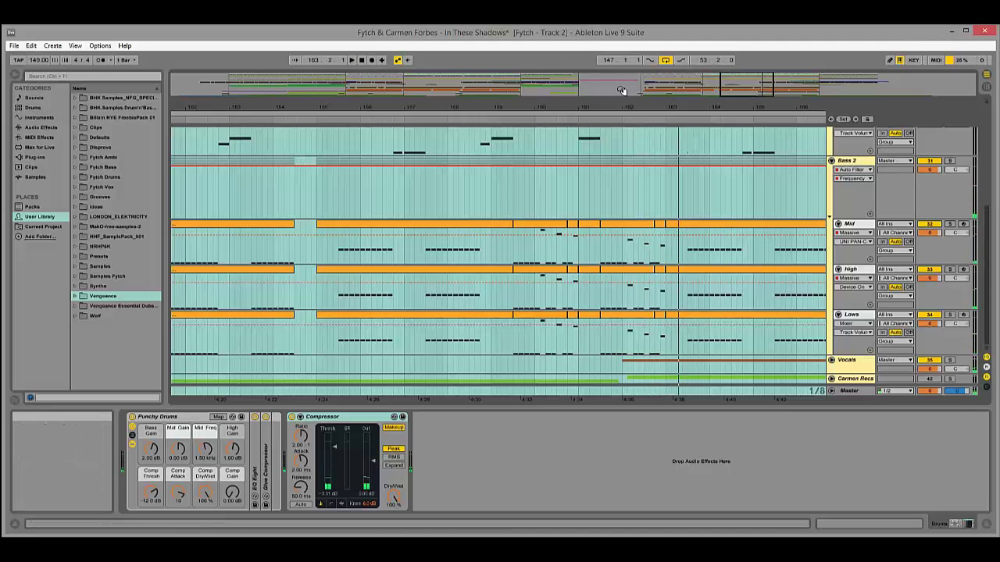
Show the whole arrangement with the device view hidden, and fold Bass 2's Mid, High and Lows tracks together with their group.
{"action": "left_click_drag", "start_coordinate": [625, 108], "coordinate": [650, 82]}
{"action": "double_click", "coordinate": [710, 405]}
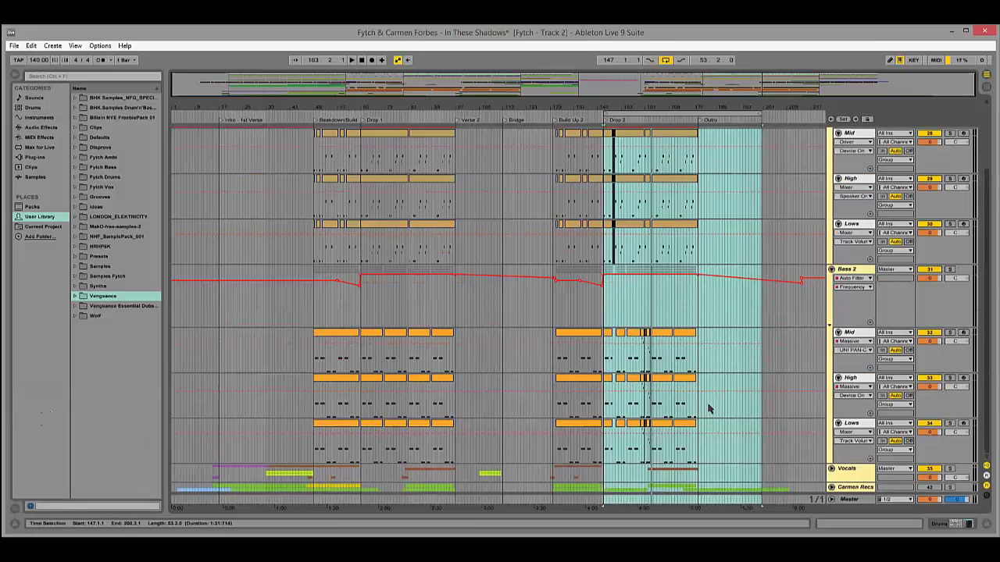
{"action": "left_click", "coordinate": [838, 332]}
{"action": "left_click", "coordinate": [838, 342]}
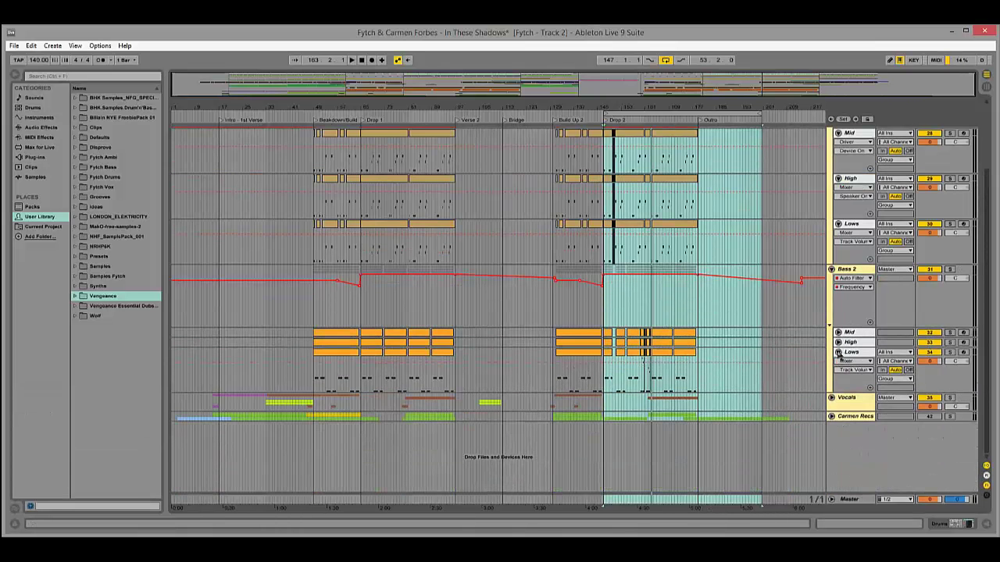
{"action": "left_click", "coordinate": [838, 352]}
{"action": "left_click", "coordinate": [832, 355]}
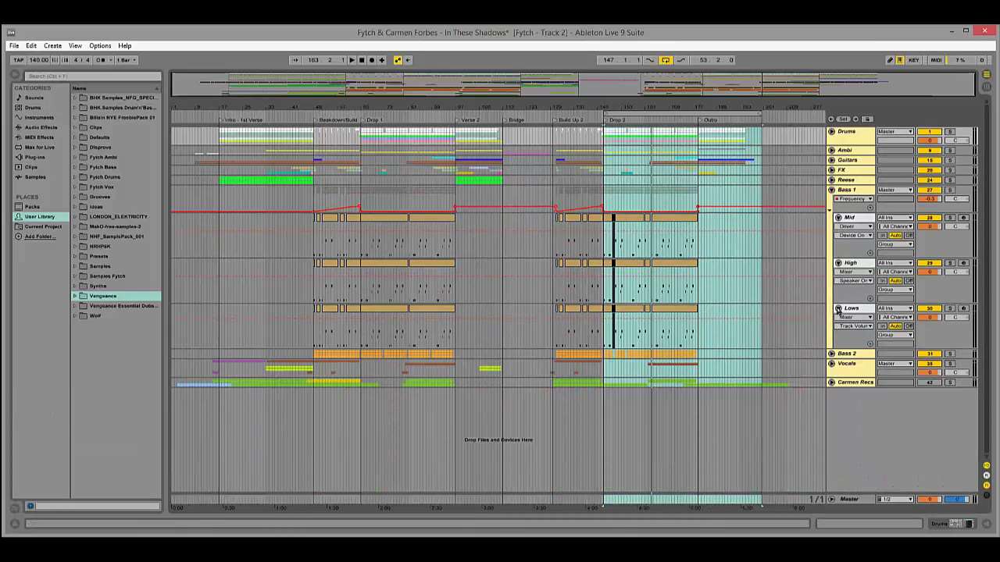
Fold the Lows, High and Mid tracks in Bass 1, and fold the Bass 1 group.
{"action": "left_click", "coordinate": [838, 309]}
{"action": "left_click", "coordinate": [838, 264]}
{"action": "left_click", "coordinate": [838, 218]}
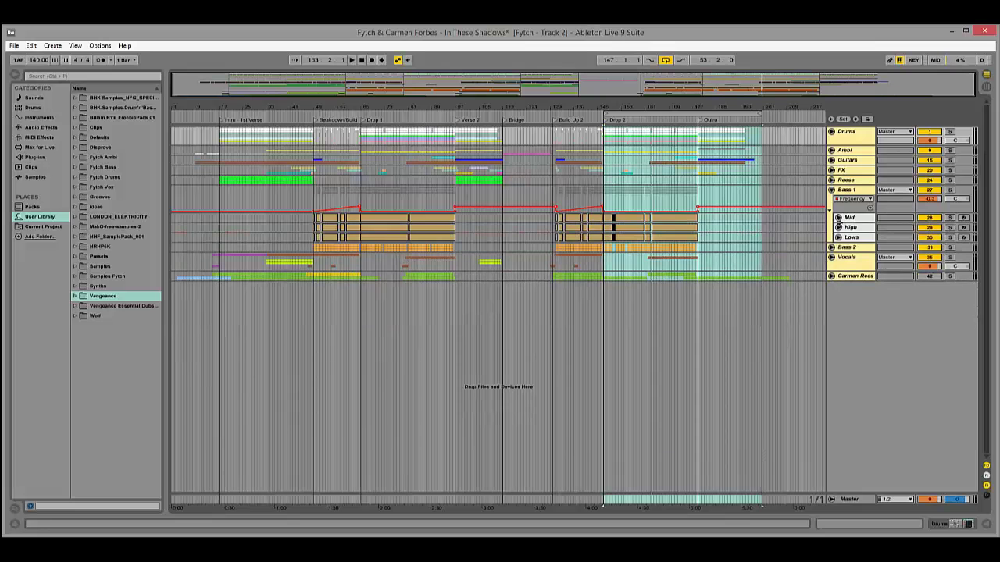
{"action": "left_click", "coordinate": [832, 190]}
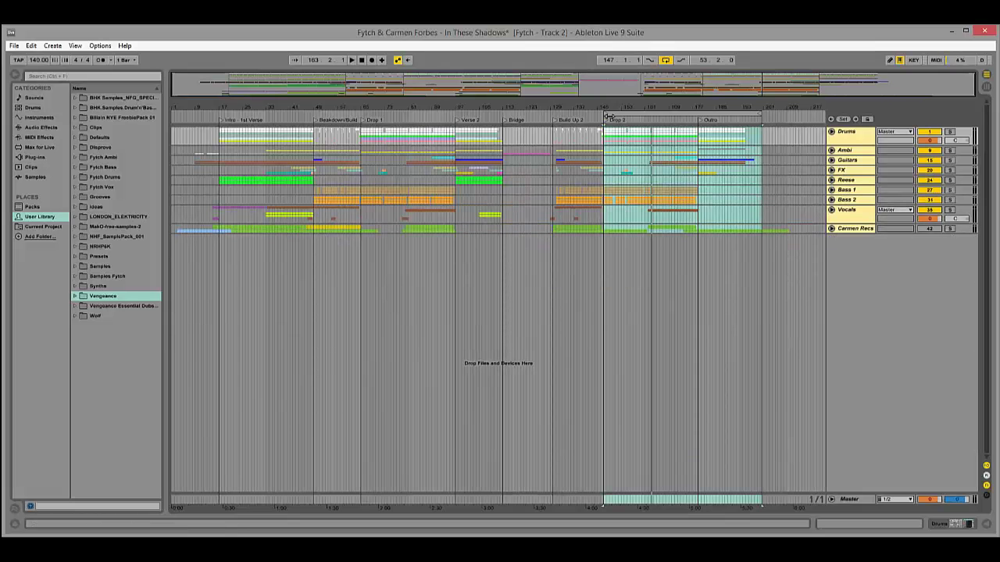
Move the loop start back to bar 9 and place the insert mark at bar 24 in the first verse.
{"action": "left_click_drag", "start_coordinate": [605, 115], "coordinate": [196, 117]}
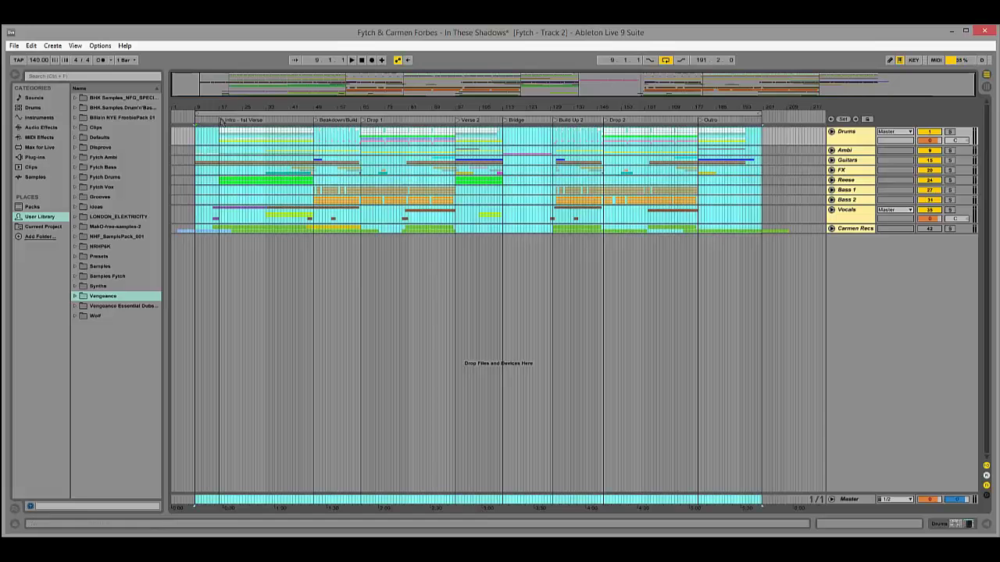
{"action": "left_click", "coordinate": [239, 118]}
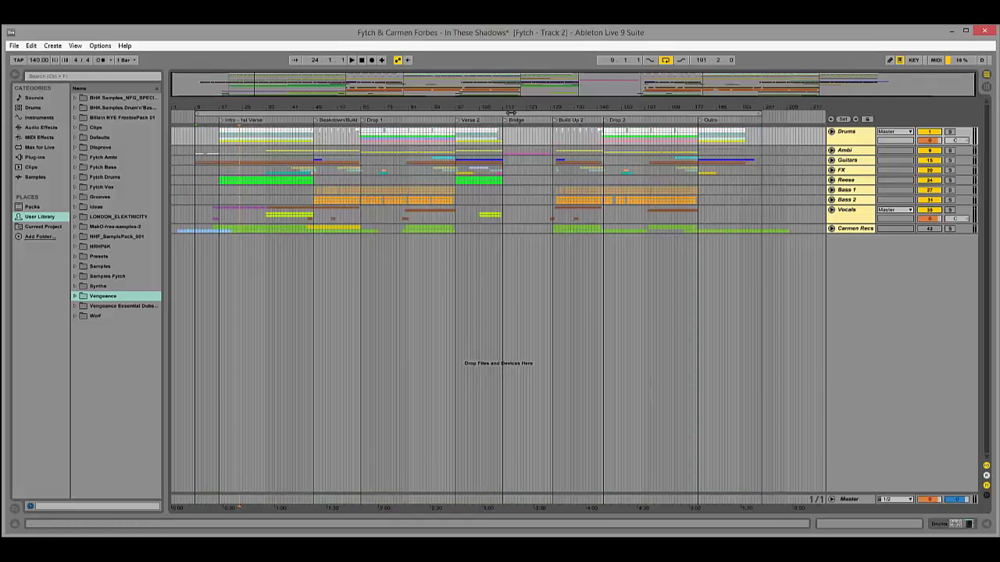
Examine the Verse 2, Bridge and Drop 1 sections up close, and place the insert mark at bar 65 at the start of Drop 1.
{"action": "left_click_drag", "start_coordinate": [464, 105], "coordinate": [472, 186]}
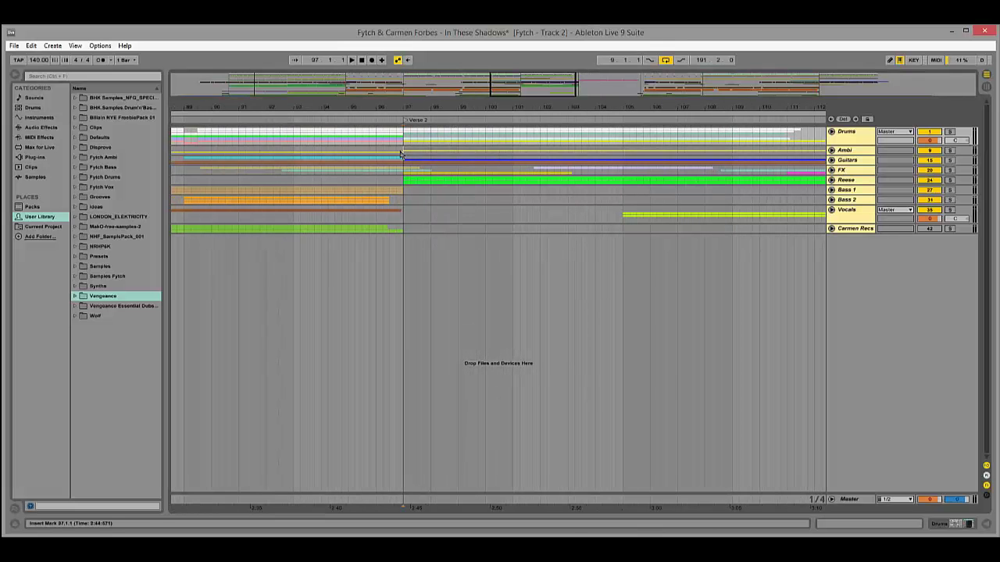
{"action": "left_click", "coordinate": [497, 162]}
{"action": "left_click_drag", "start_coordinate": [414, 105], "coordinate": [412, 102]}
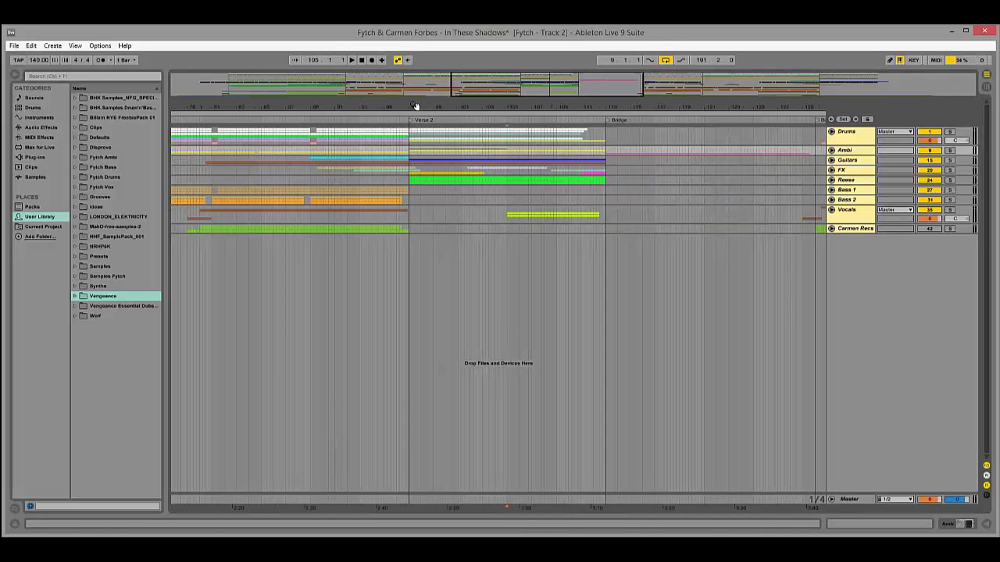
{"action": "left_click_drag", "start_coordinate": [292, 108], "coordinate": [467, 95]}
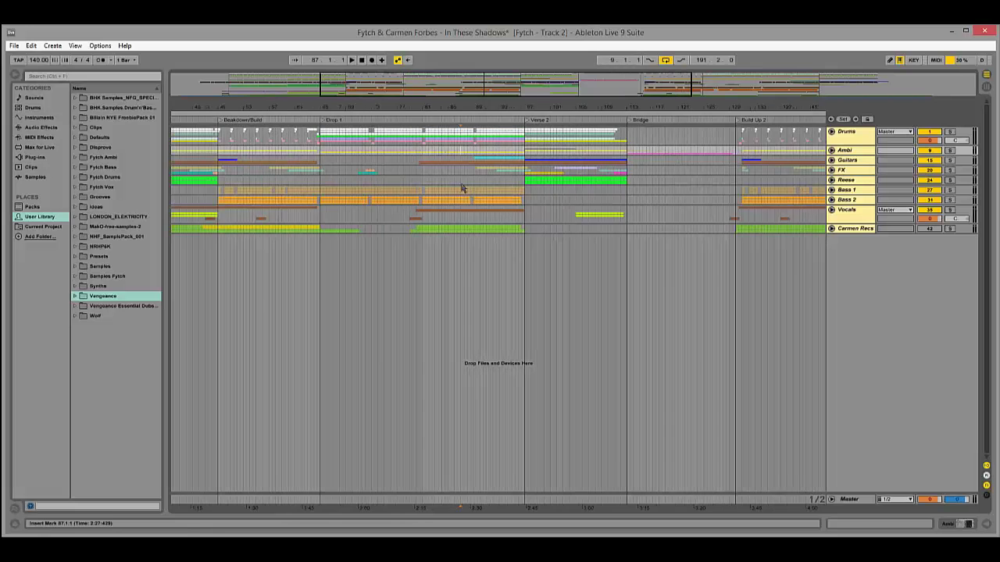
{"action": "left_click", "coordinate": [467, 221]}
{"action": "left_click_drag", "start_coordinate": [393, 108], "coordinate": [397, 107]}
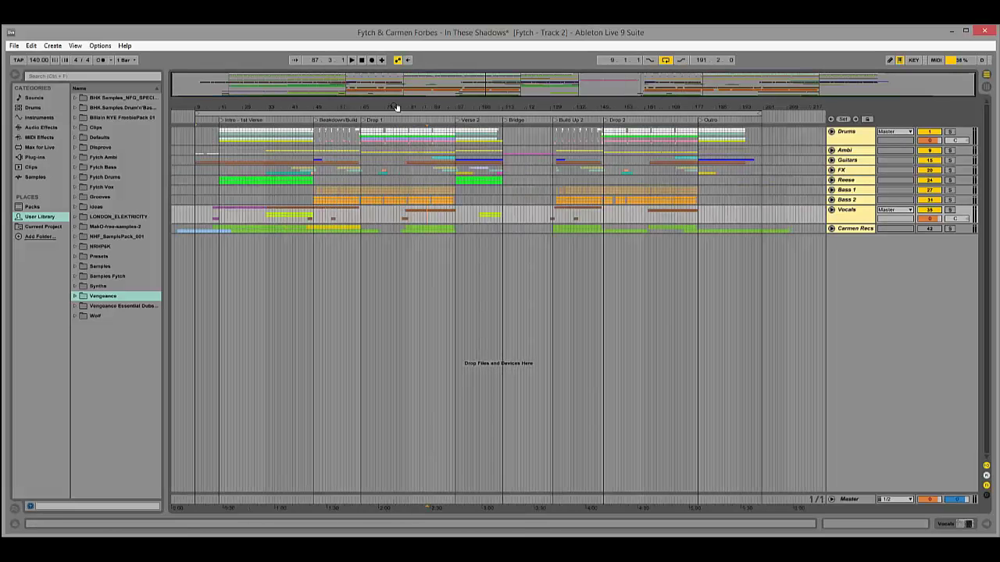
{"action": "left_click", "coordinate": [370, 123]}
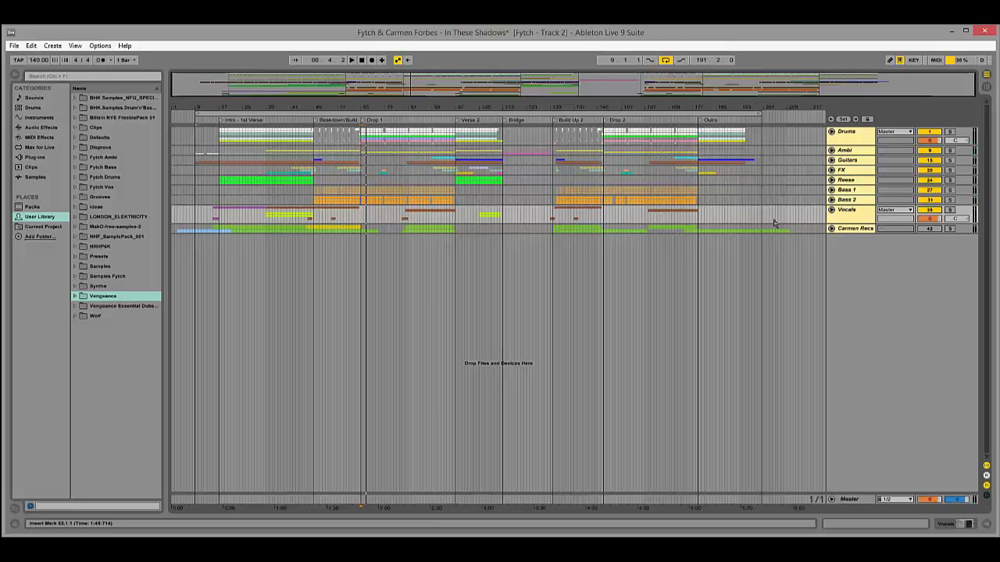
Unfold every group in the arrangement, from Vocals up through the basses, Reese, FX, Guitars and Ambi to Drums.
{"action": "left_click", "coordinate": [831, 210]}
{"action": "left_click", "coordinate": [831, 200]}
{"action": "left_click", "coordinate": [831, 190]}
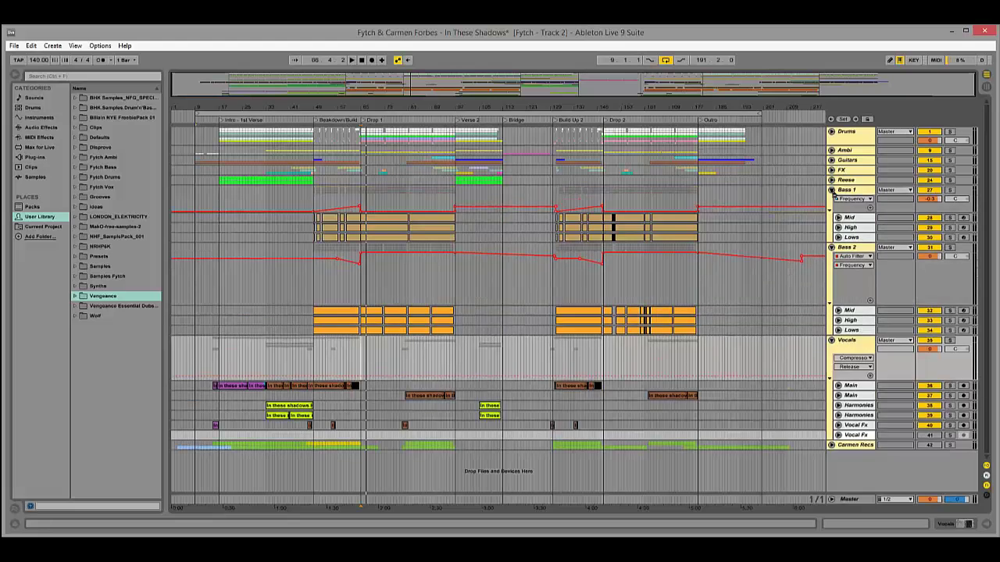
{"action": "left_click", "coordinate": [831, 180]}
{"action": "left_click", "coordinate": [831, 169]}
{"action": "left_click", "coordinate": [831, 160]}
{"action": "left_click", "coordinate": [831, 150]}
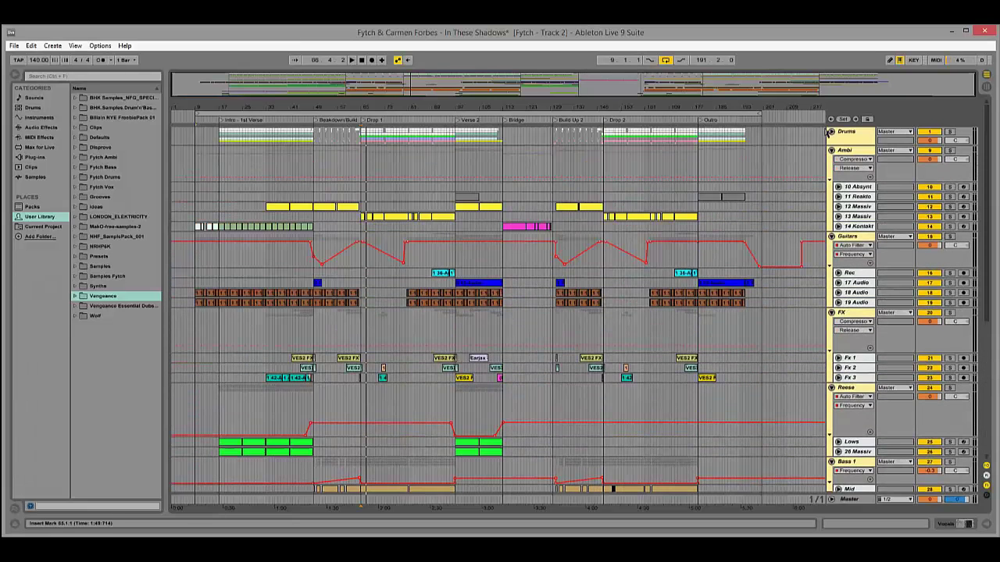
{"action": "left_click", "coordinate": [831, 132]}
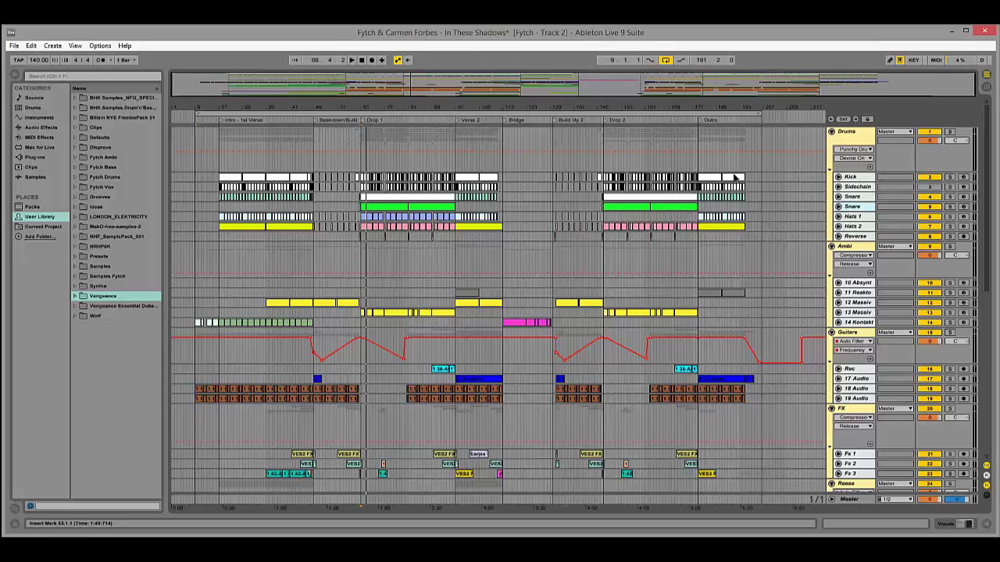
Fold the Guitars, FX, Reese, Bass 1, Bass 2, Vocals, Ambi and Drums groups back to a compact overview.
{"action": "left_click", "coordinate": [361, 107]}
{"action": "left_click", "coordinate": [832, 332]}
{"action": "left_click", "coordinate": [832, 342]}
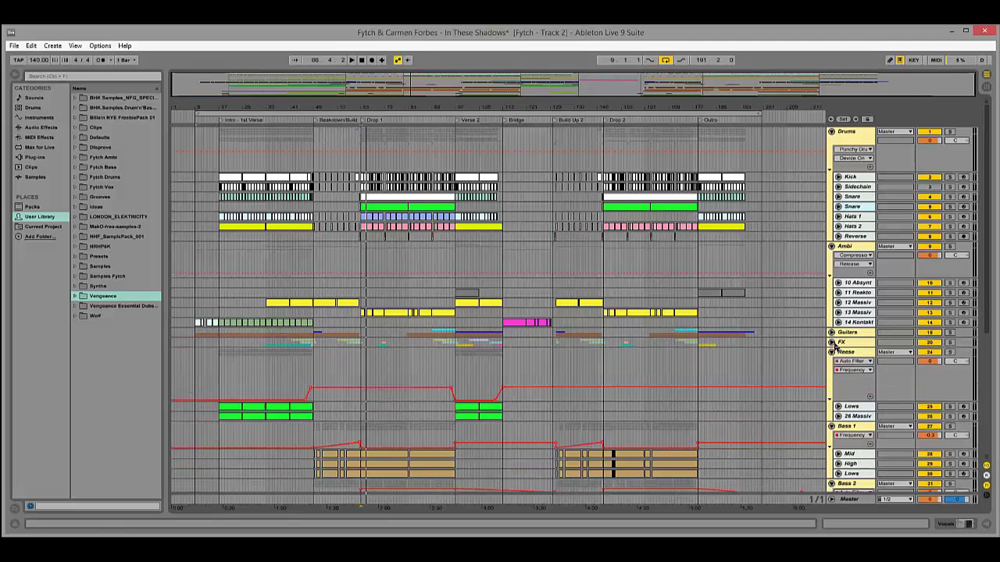
{"action": "left_click", "coordinate": [832, 353]}
{"action": "left_click", "coordinate": [832, 362]}
{"action": "left_click", "coordinate": [832, 372]}
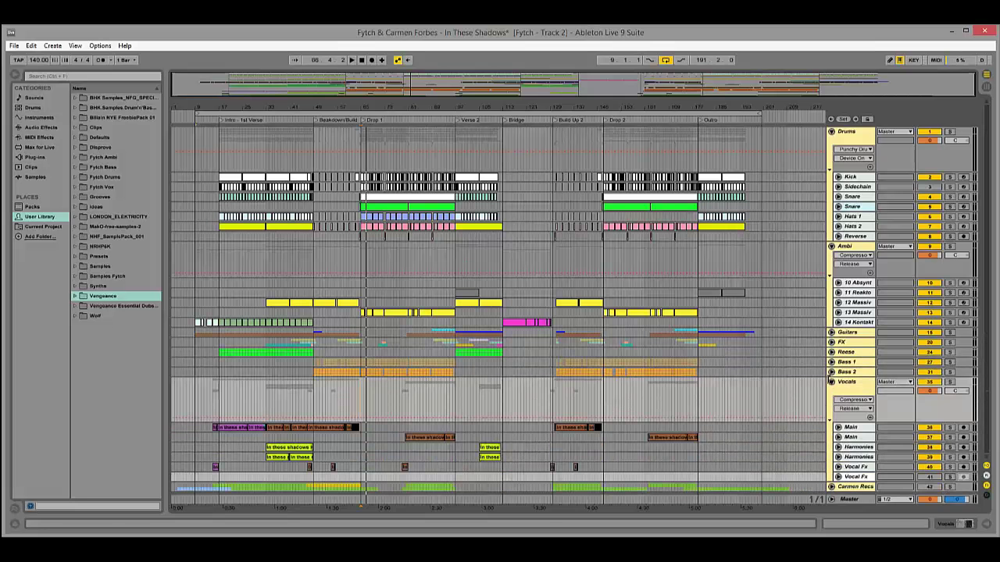
{"action": "left_click", "coordinate": [832, 382]}
{"action": "left_click", "coordinate": [832, 247]}
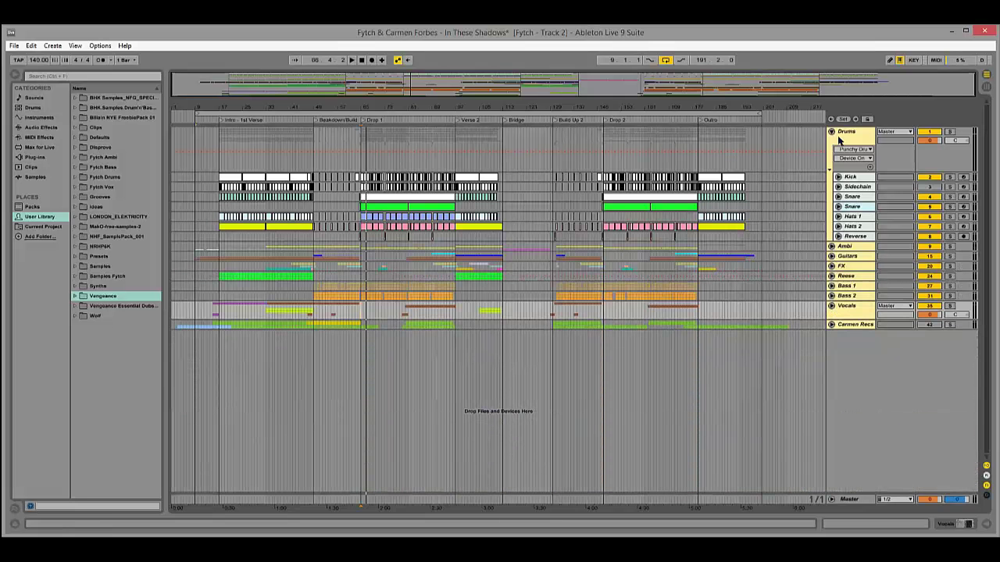
{"action": "left_click", "coordinate": [831, 131]}
Unfold the Drums group and select all its tracks together, from Reverse to Kick.
{"action": "left_click", "coordinate": [831, 132]}
{"action": "left_click", "coordinate": [855, 237]}
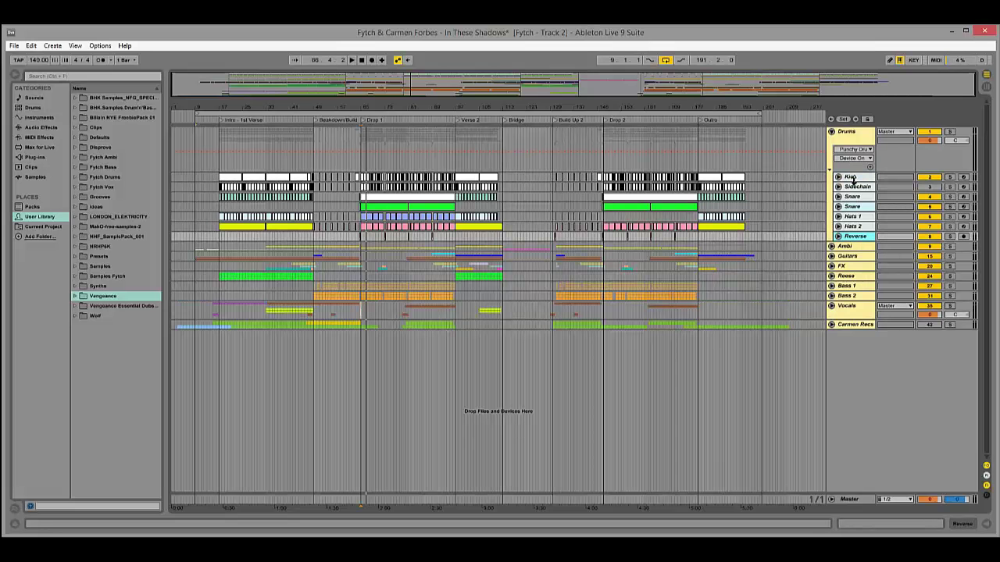
{"action": "left_click", "coordinate": [853, 178], "text": "shift"}
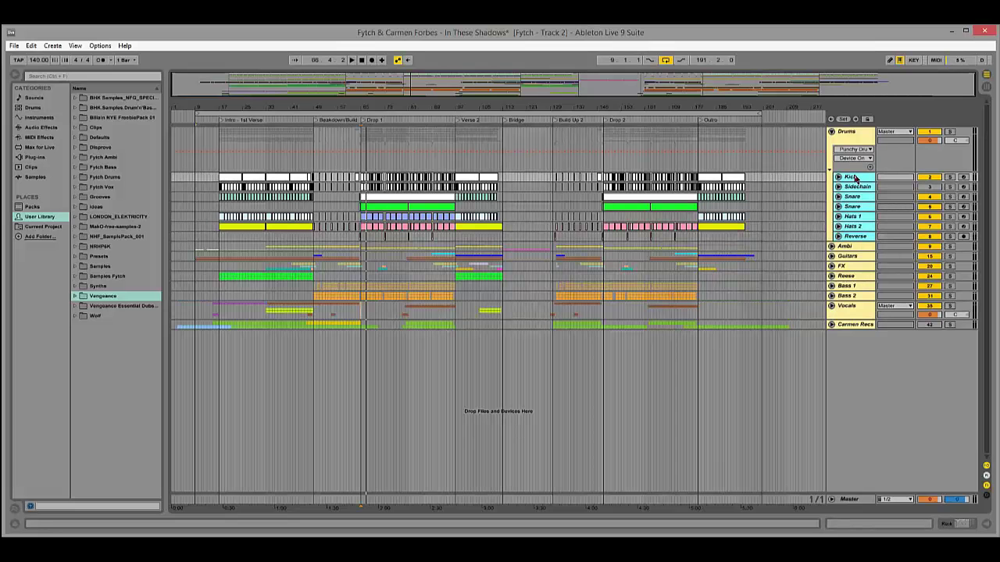
Select the Drums tracks one at a time from Reverse up to Kick, and fold the Drums group.
{"action": "left_click", "coordinate": [853, 237]}
{"action": "left_click", "coordinate": [853, 227]}
{"action": "left_click", "coordinate": [853, 216]}
{"action": "left_click", "coordinate": [854, 207]}
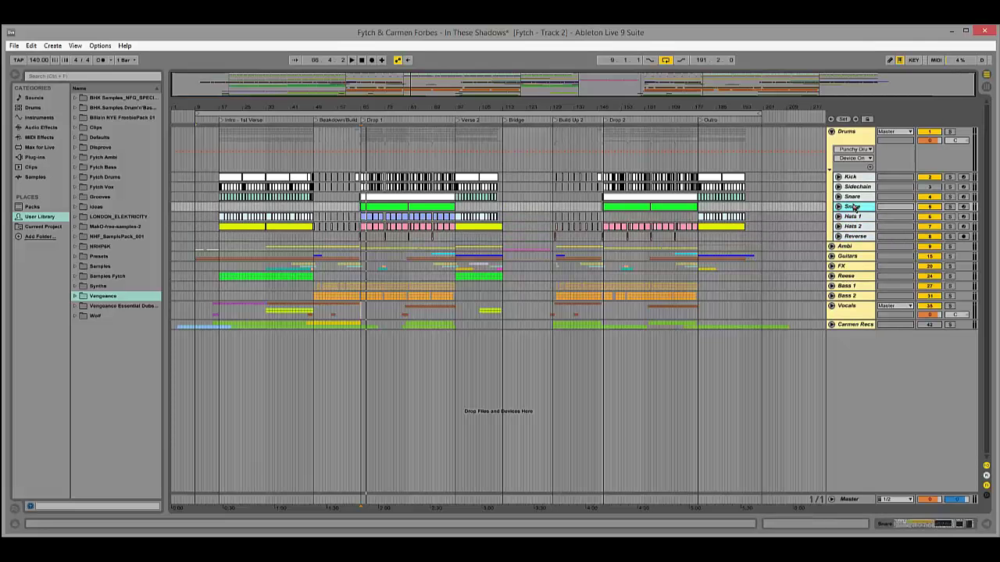
{"action": "left_click", "coordinate": [853, 196]}
{"action": "left_click", "coordinate": [853, 187]}
{"action": "left_click", "coordinate": [853, 177]}
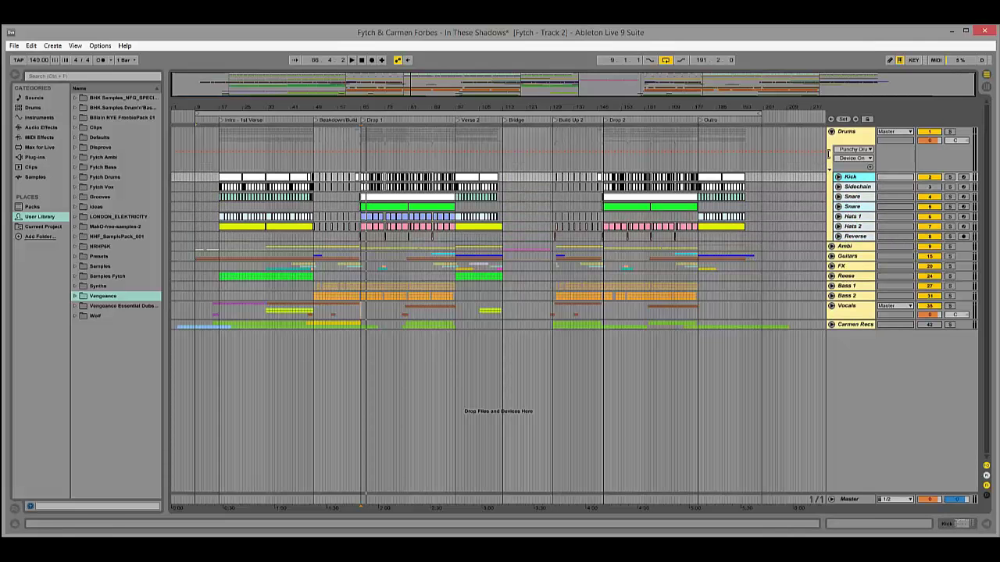
{"action": "left_click", "coordinate": [831, 132]}
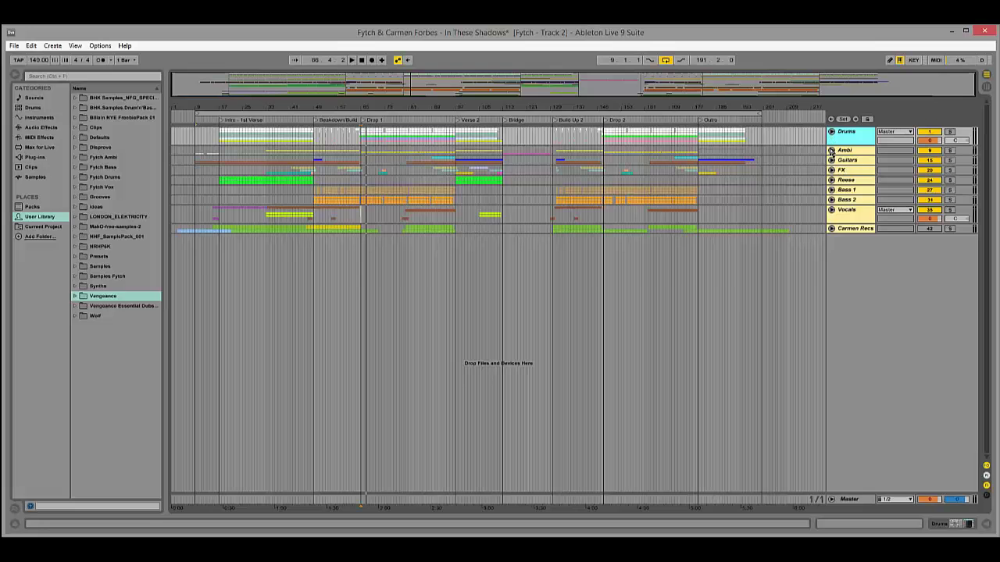
Unfold the Ambi group, select its five instrument tracks from 10 Absynt to 14 Kontakt together, and fold the group again.
{"action": "left_click", "coordinate": [831, 151]}
{"action": "left_click", "coordinate": [858, 188]}
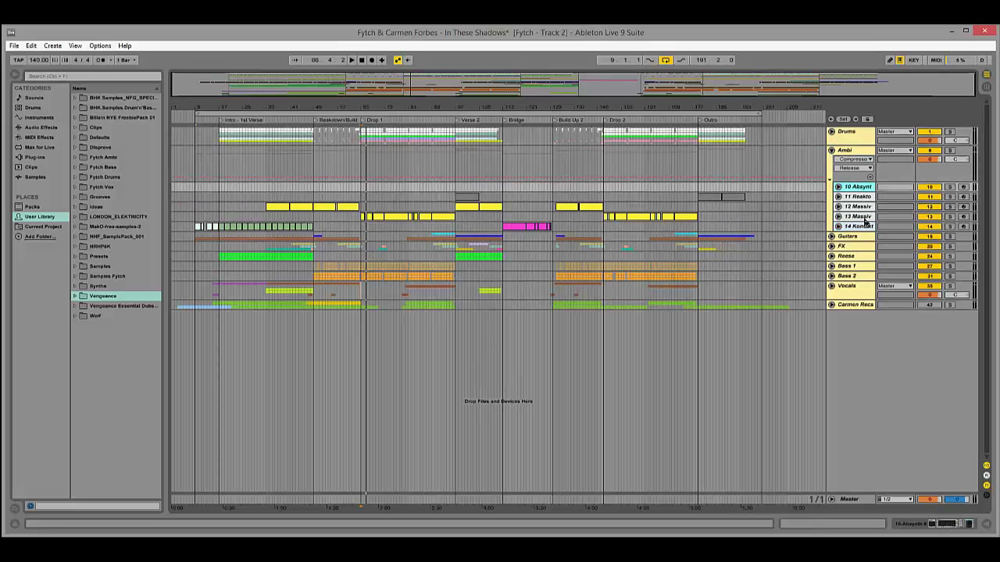
{"action": "left_click", "coordinate": [863, 226]}
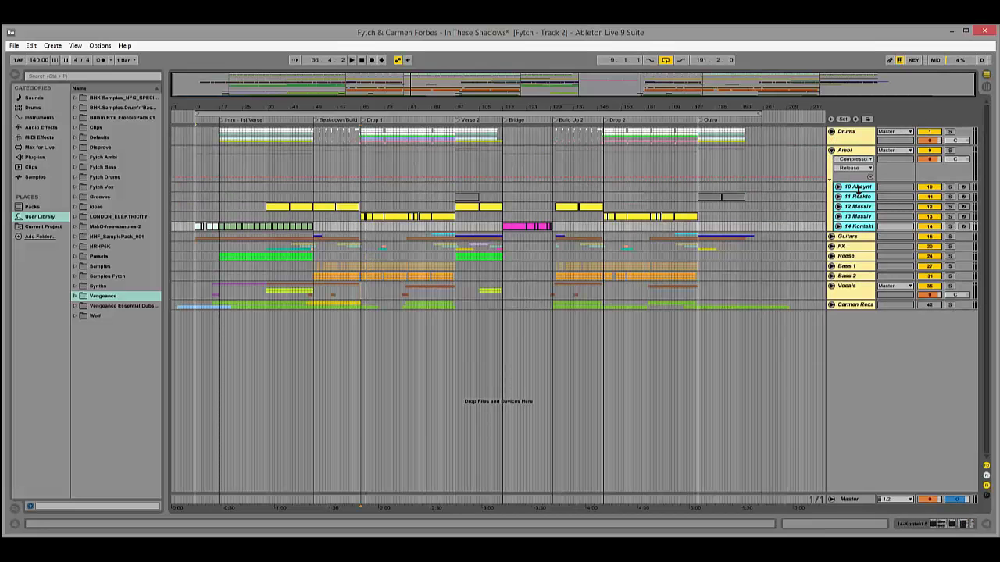
{"action": "left_click", "coordinate": [858, 189]}
{"action": "left_click", "coordinate": [863, 226], "text": "shift"}
{"action": "left_click", "coordinate": [831, 151]}
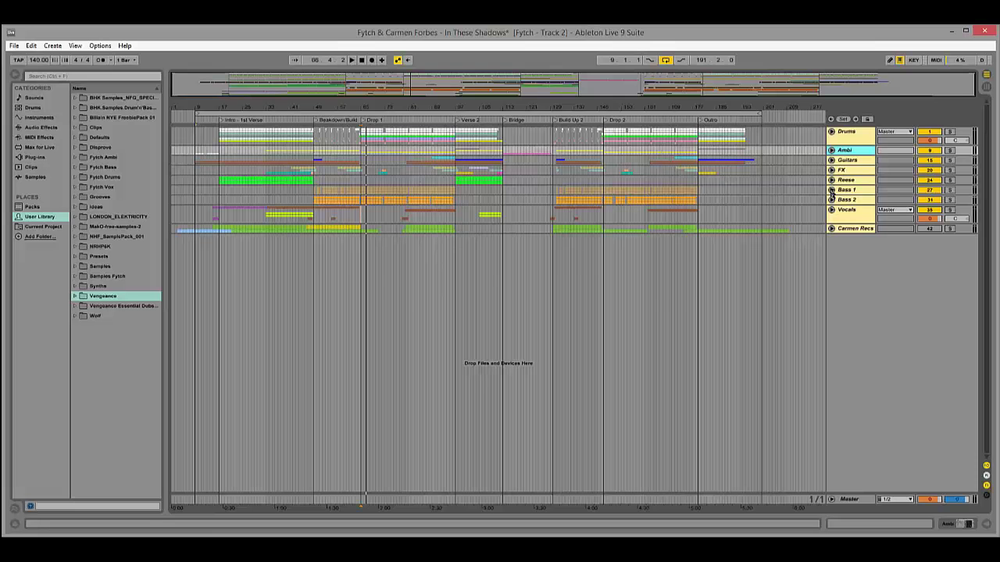
Unfold the Guitars group and select all its tracks together, from 19 Audio to Rec.
{"action": "left_click", "coordinate": [831, 160]}
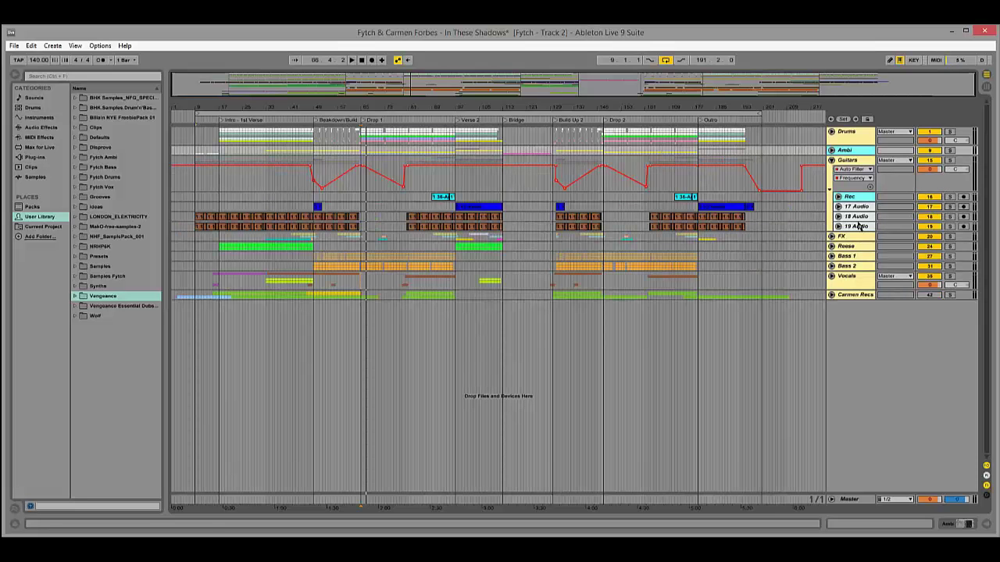
{"action": "left_click", "coordinate": [859, 226]}
{"action": "left_click", "coordinate": [851, 197], "text": "shift"}
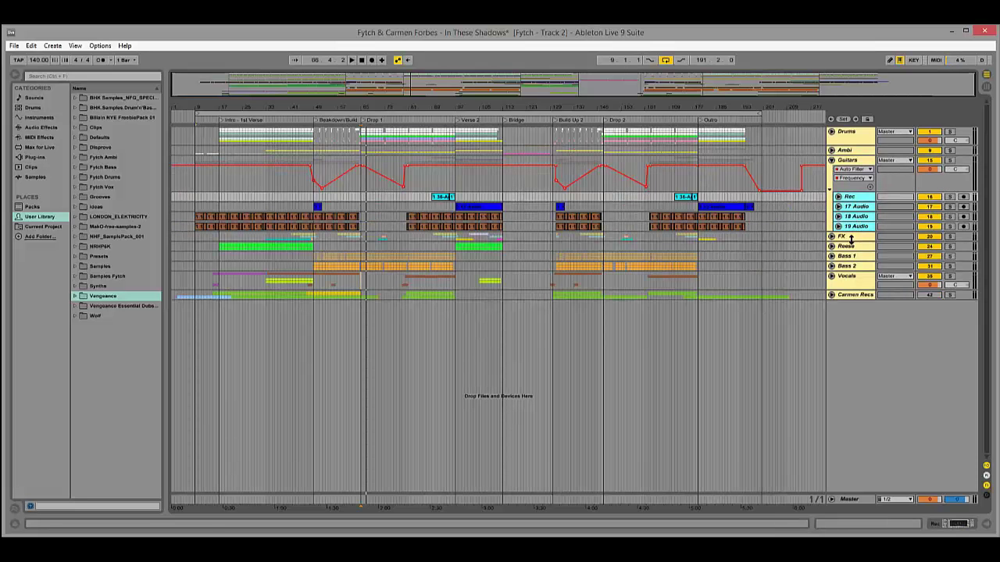
Select the Guitars tracks individually, show the device view for the 17 Audio and Rec tracks, and fold the Guitars group.
{"action": "left_click", "coordinate": [851, 226]}
{"action": "left_click", "coordinate": [850, 216]}
{"action": "left_click", "coordinate": [849, 207]}
{"action": "left_click", "coordinate": [851, 198]}
{"action": "left_click", "coordinate": [856, 218]}
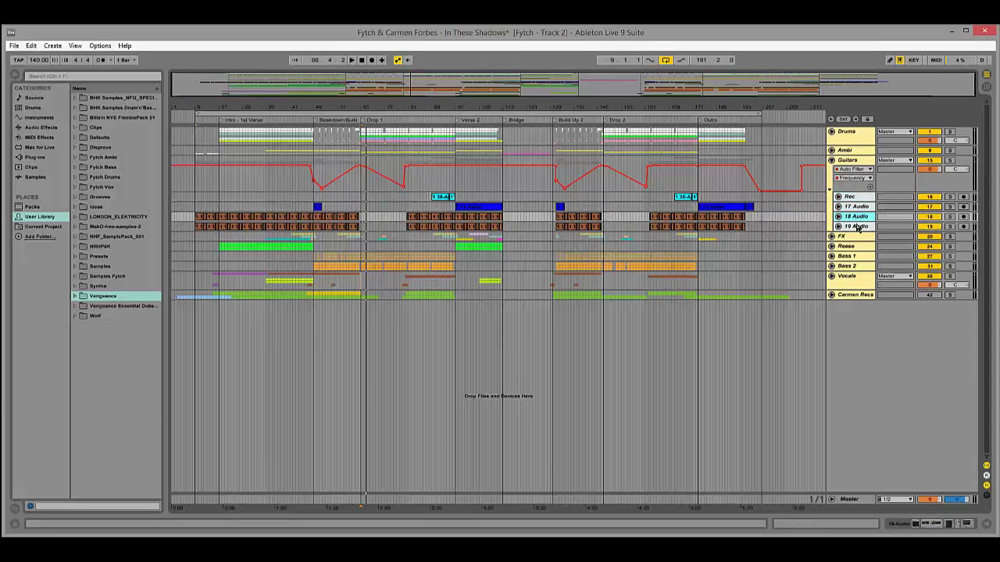
{"action": "left_click", "coordinate": [857, 226]}
{"action": "double_click", "coordinate": [857, 207]}
{"action": "left_click", "coordinate": [857, 198]}
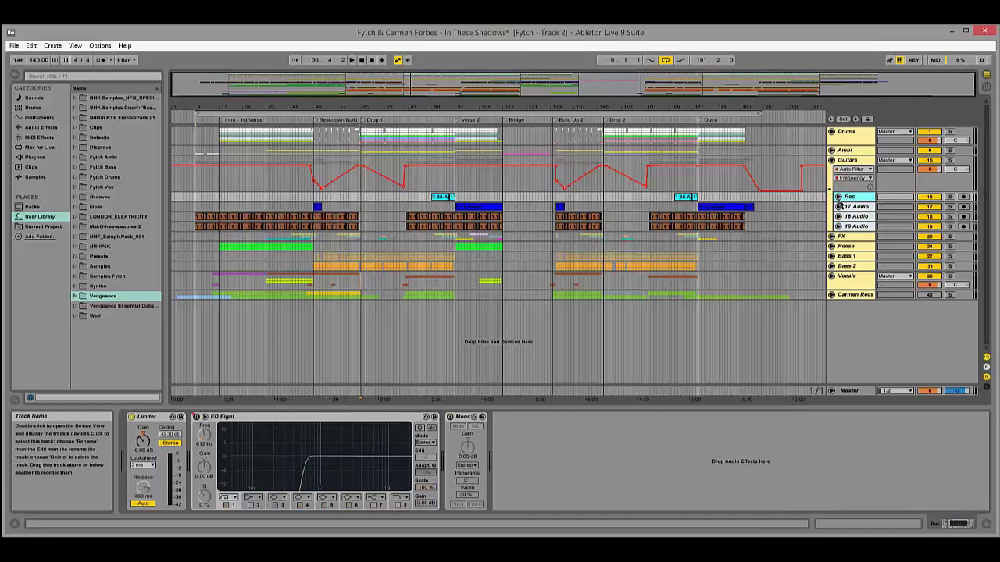
{"action": "left_click", "coordinate": [831, 160]}
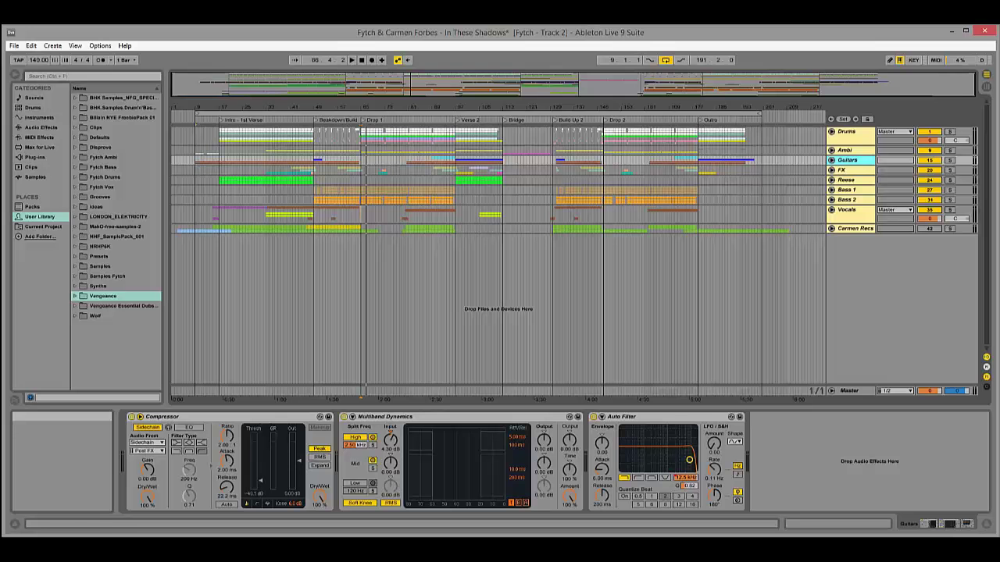
Unfold all groups again with the device view open, working from Vocals up to Drums.
{"action": "left_click", "coordinate": [831, 209]}
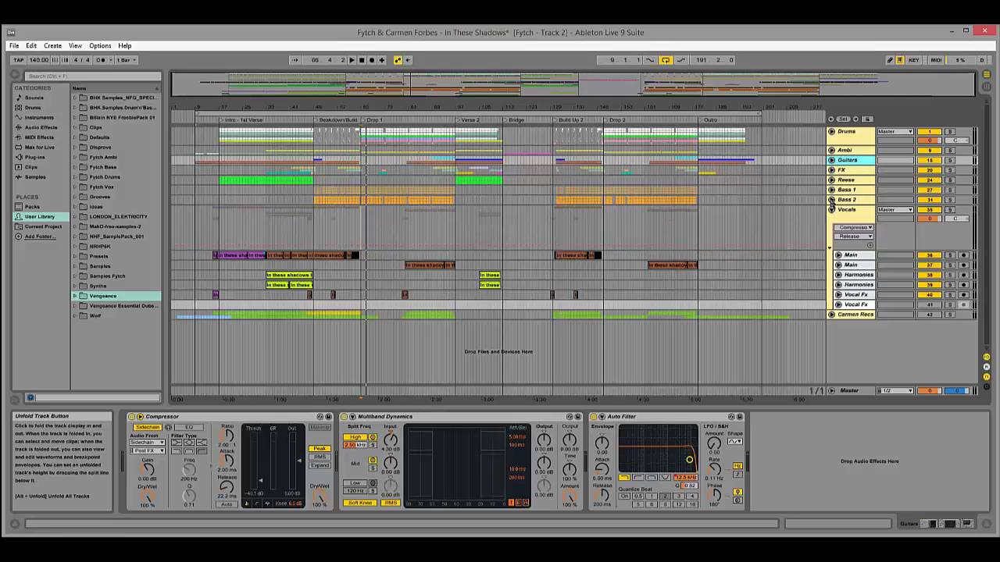
{"action": "left_click", "coordinate": [832, 200]}
{"action": "left_click", "coordinate": [831, 190]}
{"action": "left_click", "coordinate": [831, 180]}
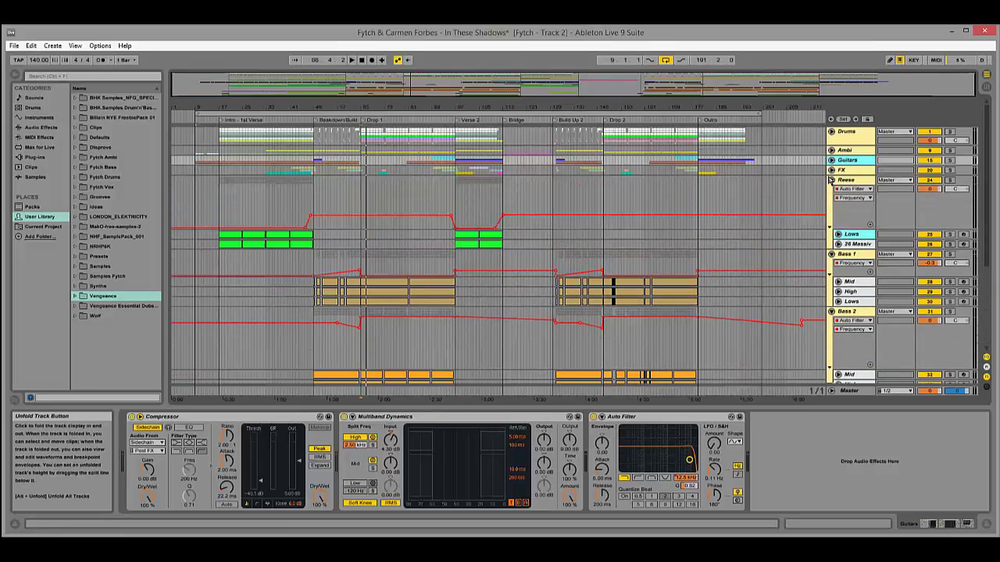
{"action": "left_click", "coordinate": [831, 170]}
{"action": "left_click", "coordinate": [831, 159]}
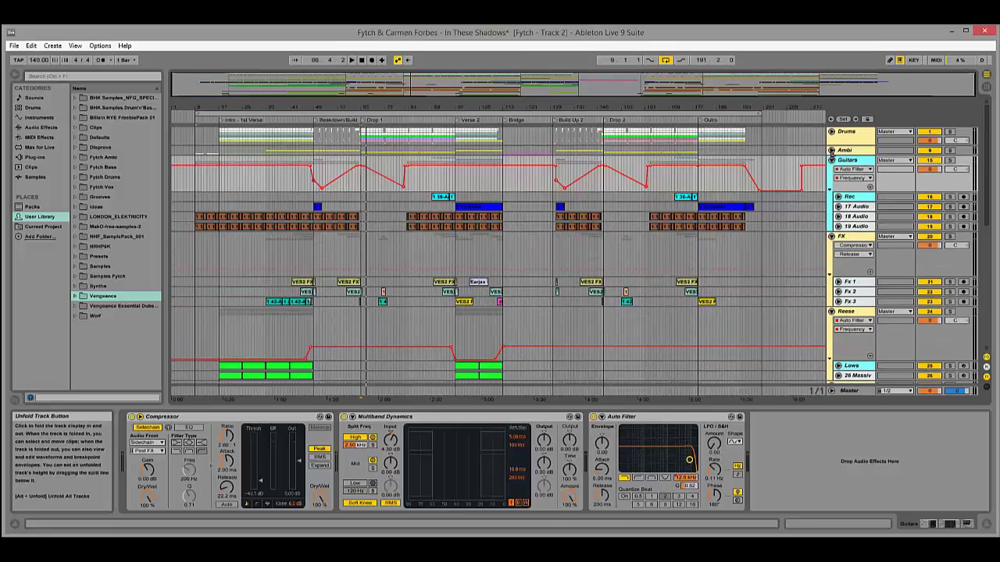
{"action": "left_click", "coordinate": [831, 149]}
{"action": "left_click", "coordinate": [831, 131]}
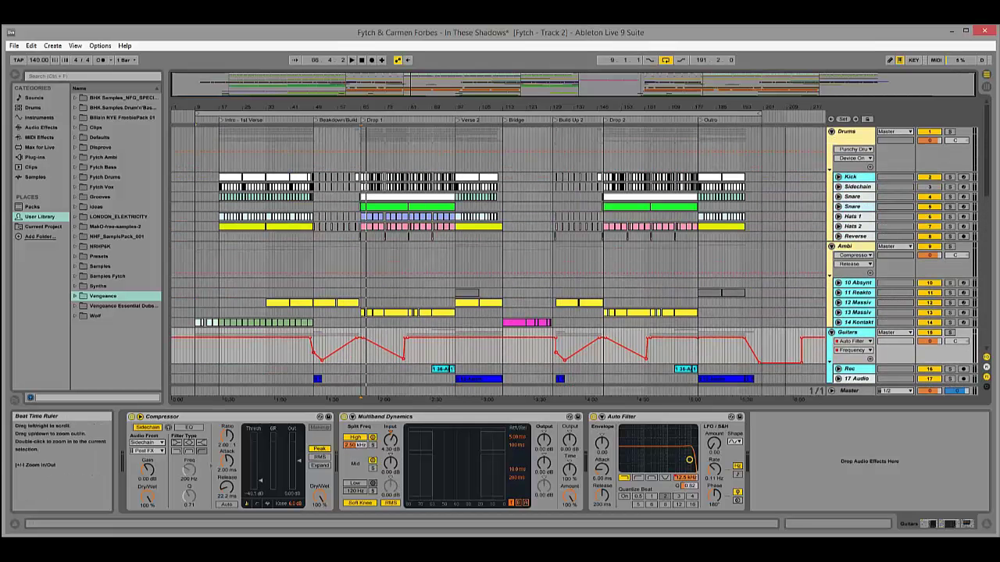
Fold the Ambi, Guitars and FX groups while leaving the Drums group unfolded.
{"action": "left_click", "coordinate": [831, 246]}
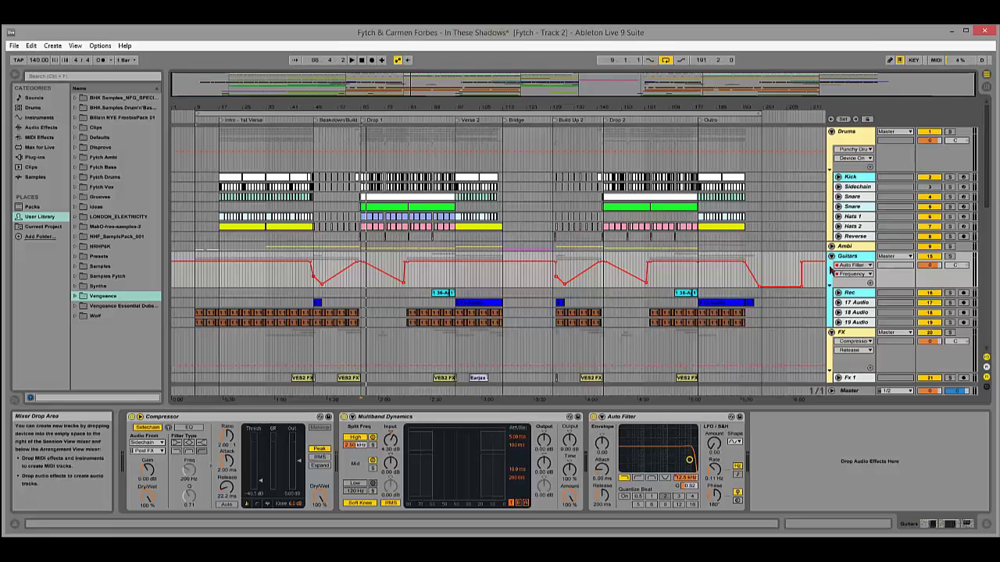
{"action": "left_click", "coordinate": [831, 256]}
{"action": "left_click", "coordinate": [831, 266]}
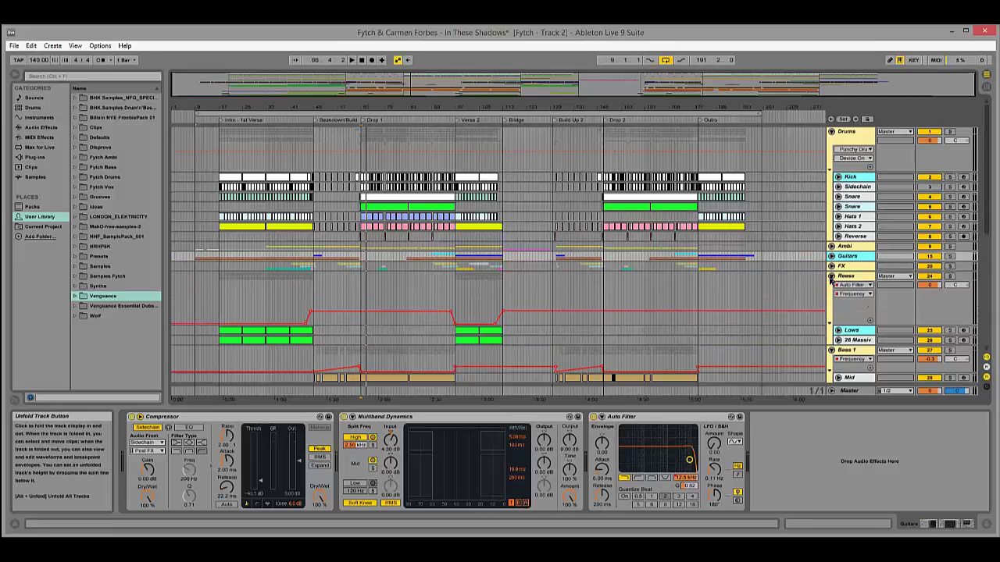